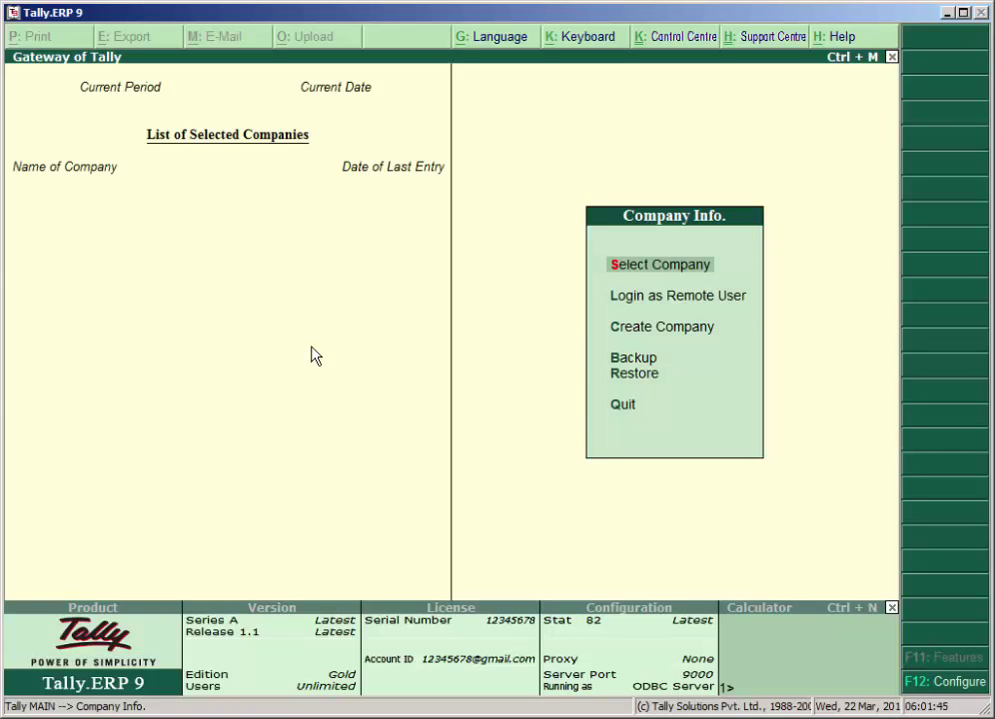
Start creating a new company named Sales Order Processing and keep the same text as its mailing name
key("Down")
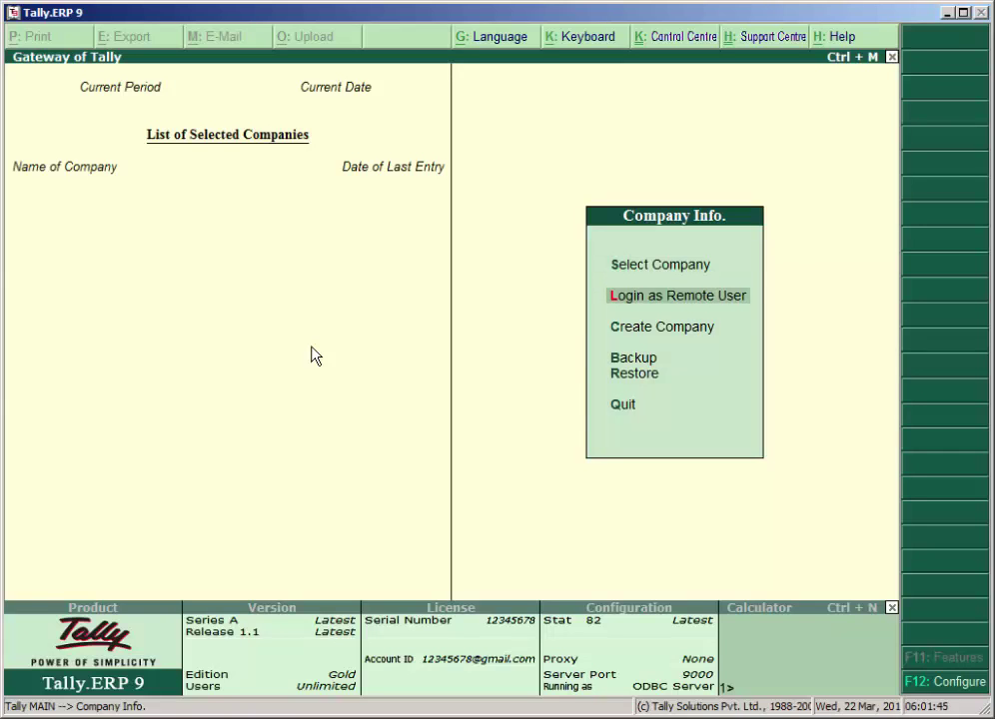
key("Down")
key("Return")
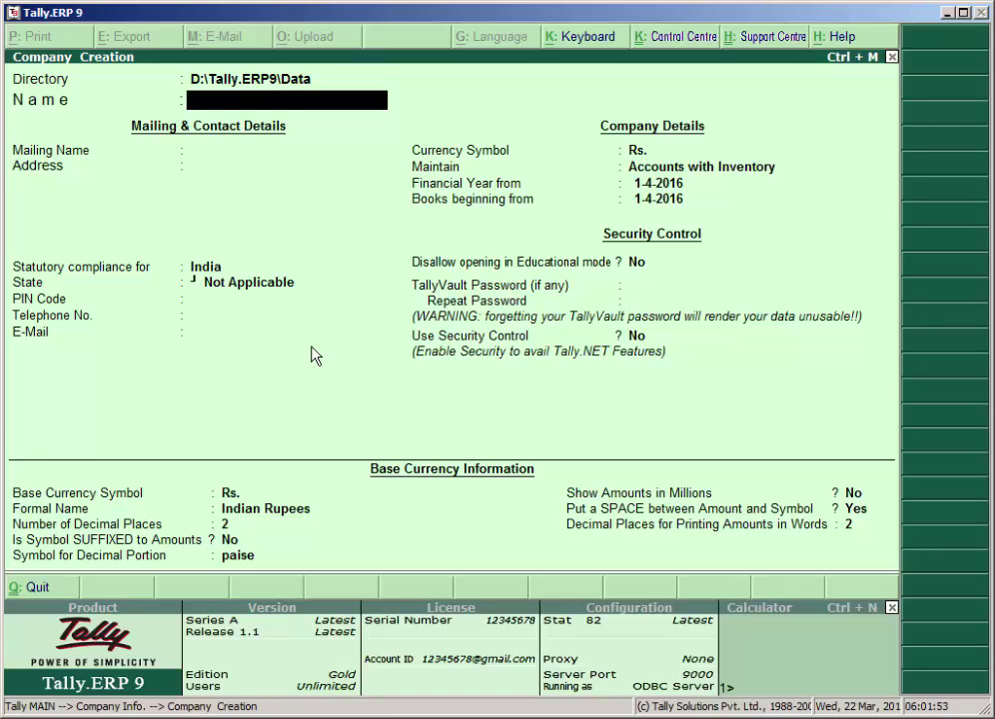
type("Sales order Pr")
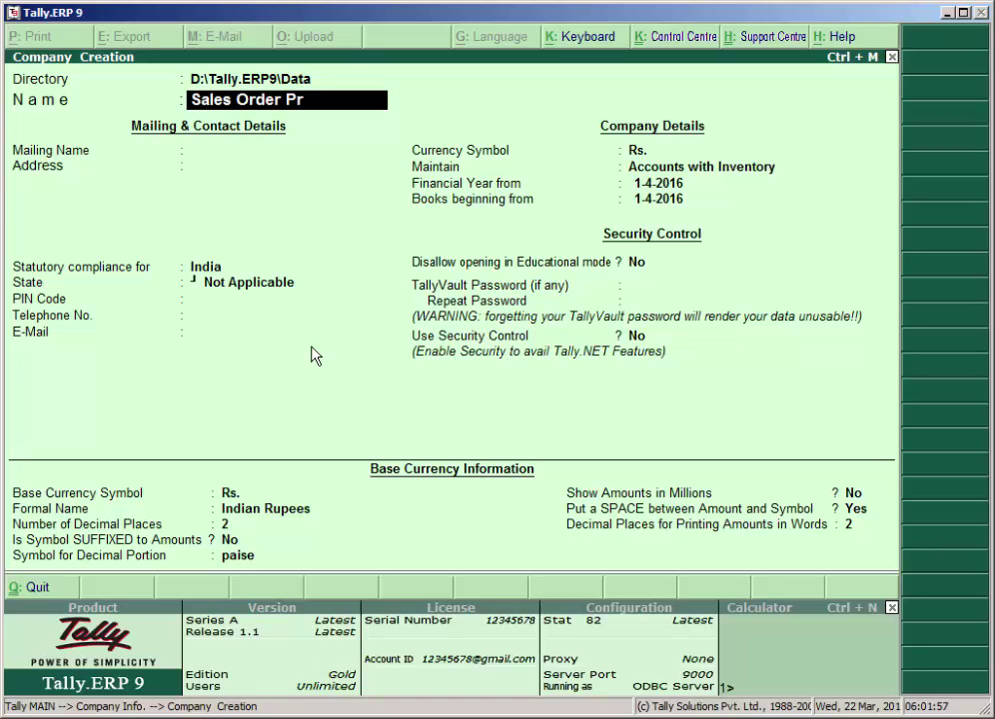
type("ocessing")
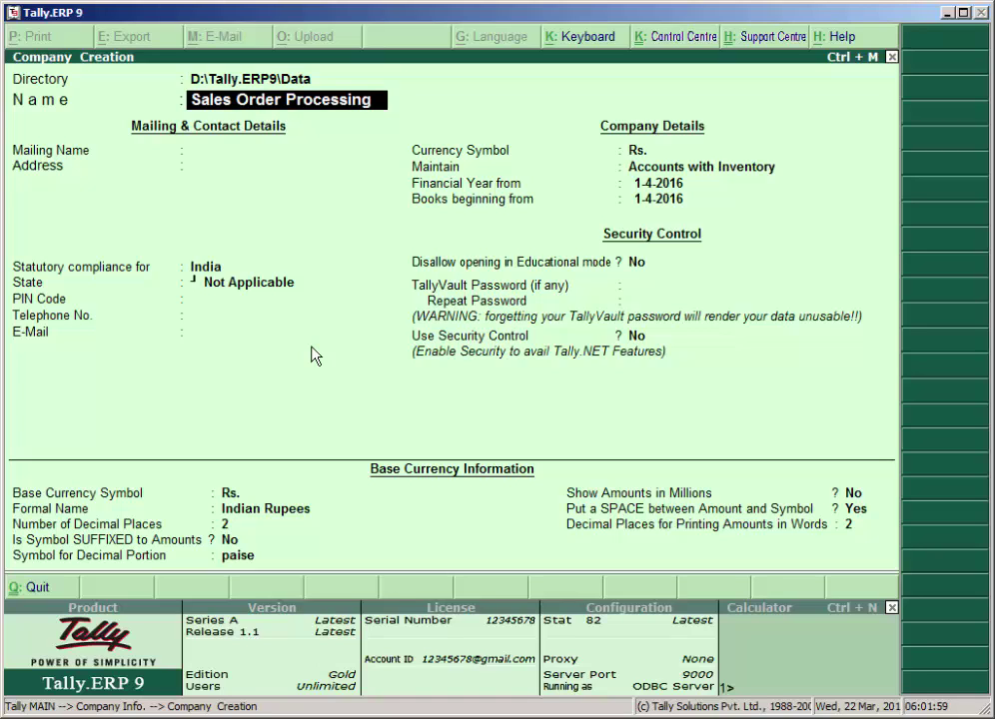
key("Return")
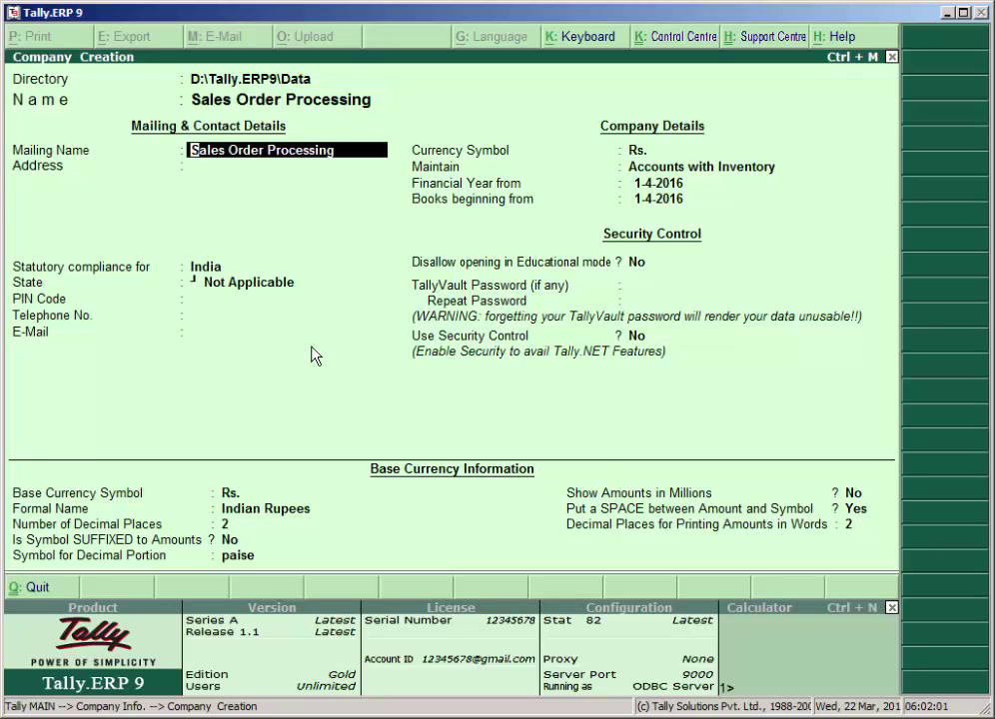
key("Return")
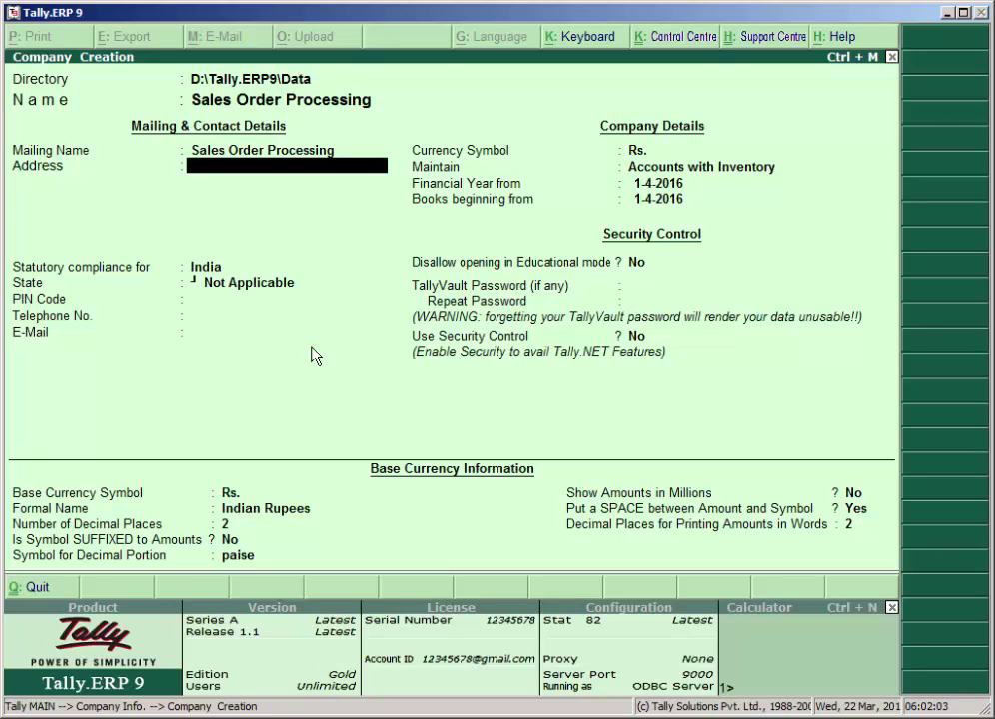
Enter the company's address in the mailing and contact details
key("Return")
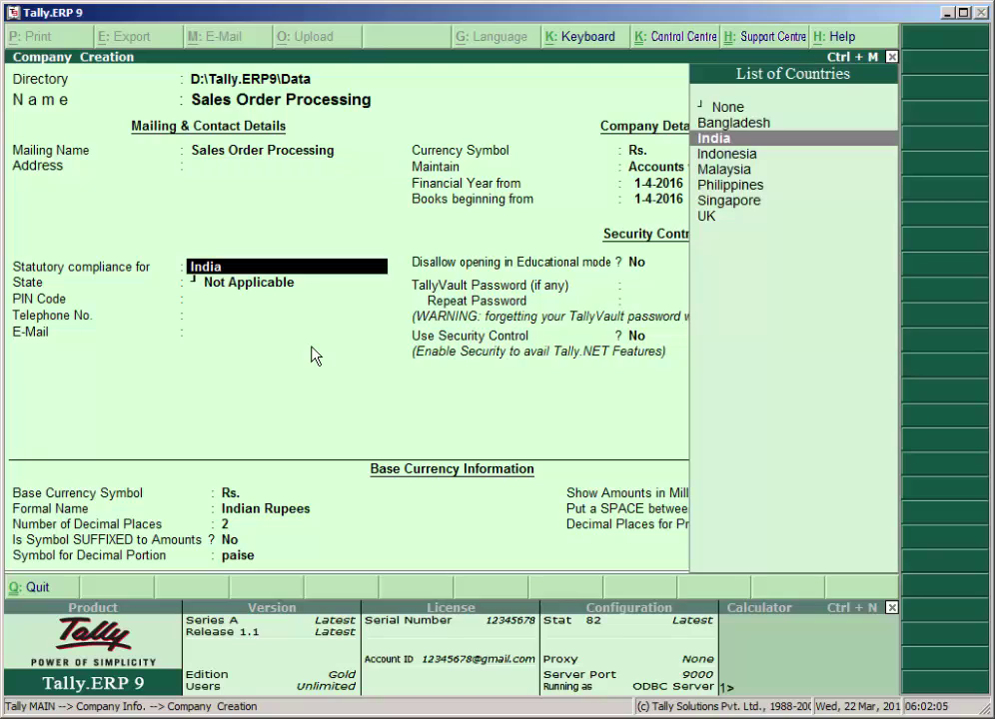
key("BackSpace")
type("MIDC,")
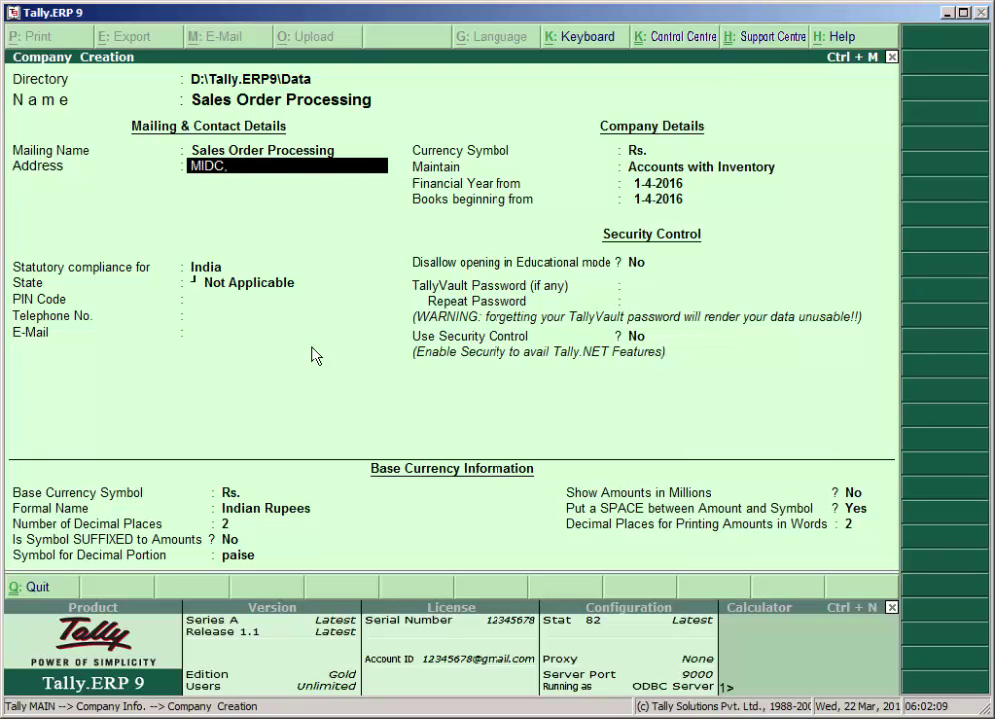
key("Return")
key("Return")
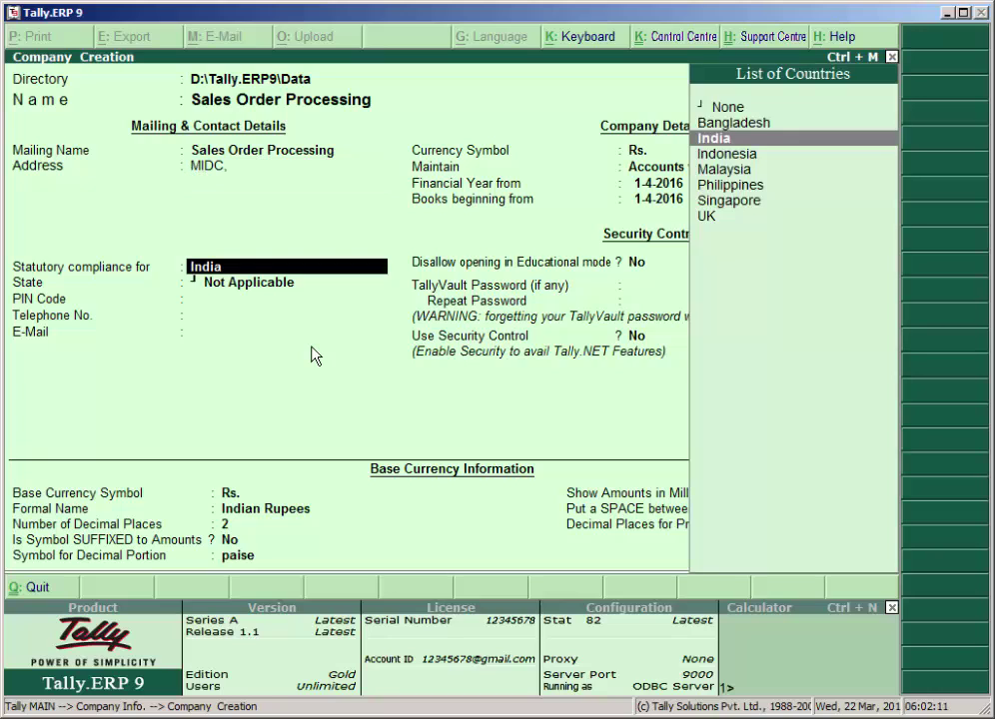
key("Return")
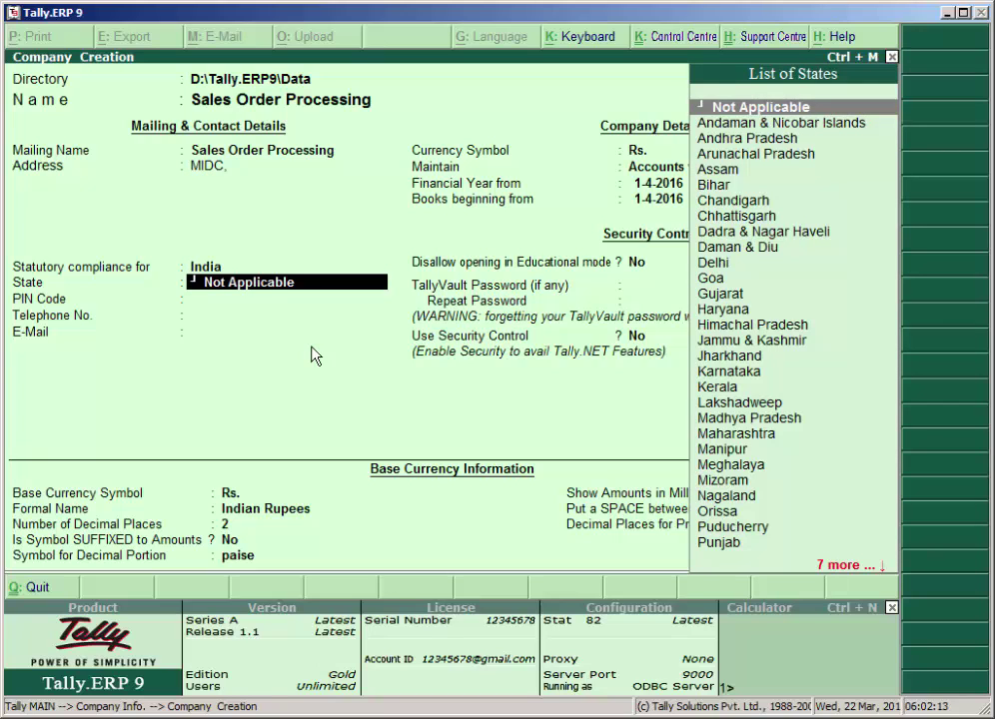
type("Mah")
key("Return")
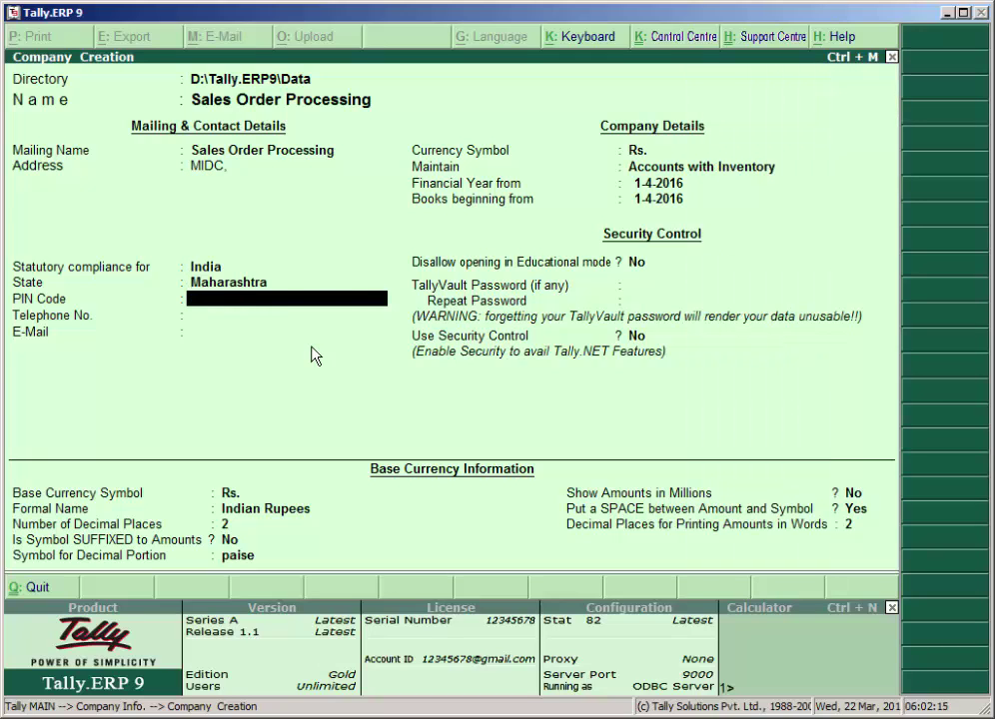
key("Return")
key("Return")
key("Return")
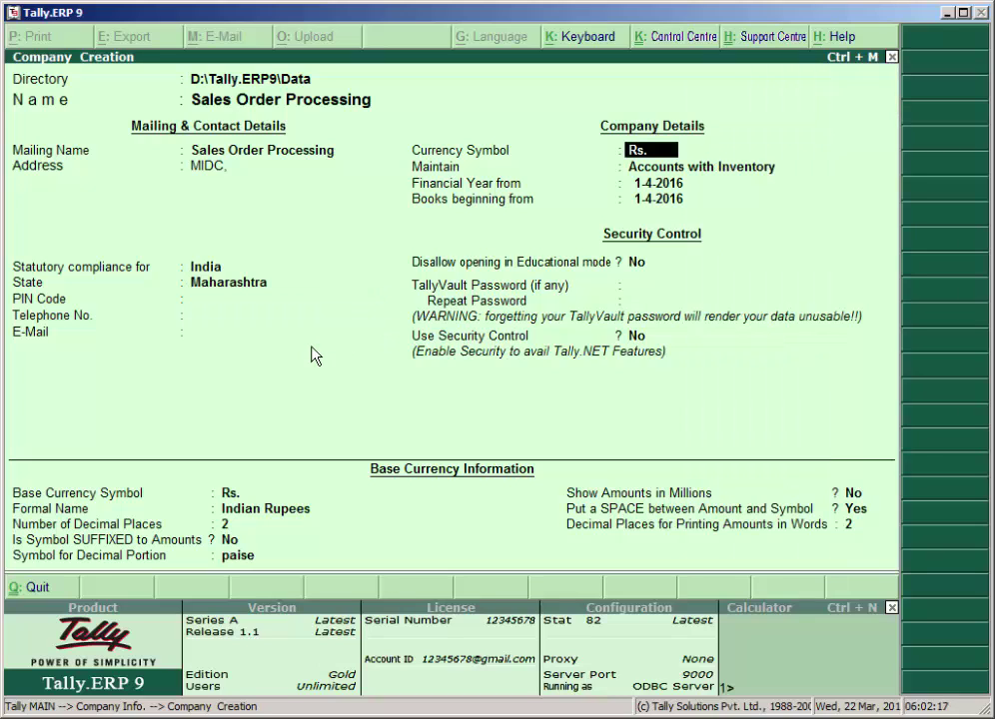
key("Return")
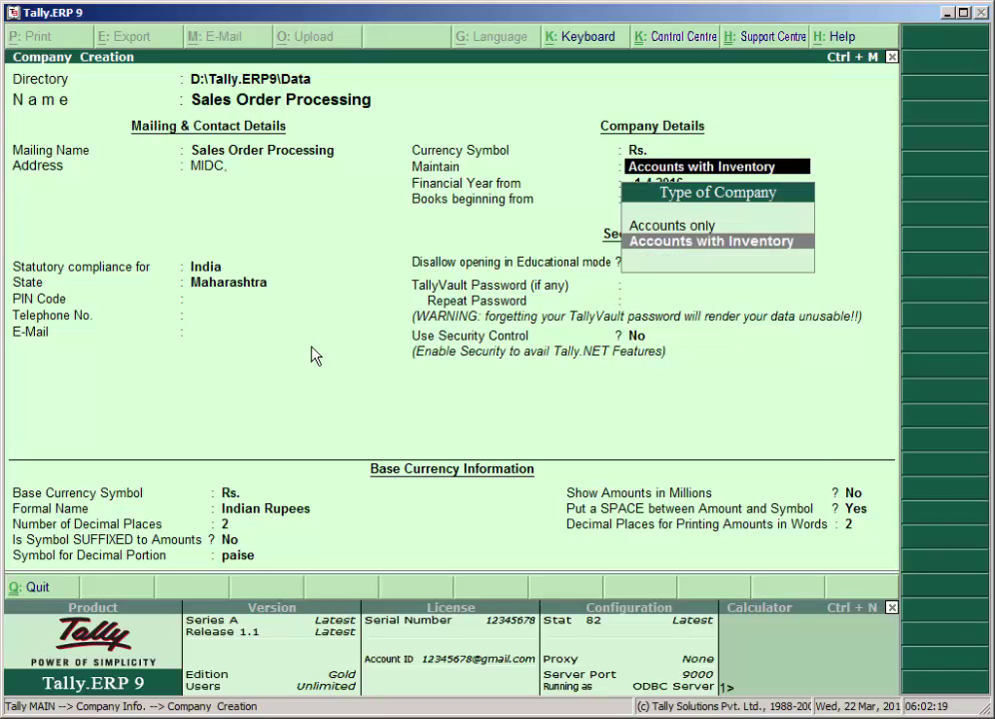
key("Return")
key("Return")
key("Return")
key("Return")
key("Return")
key("Return")
key("Return")
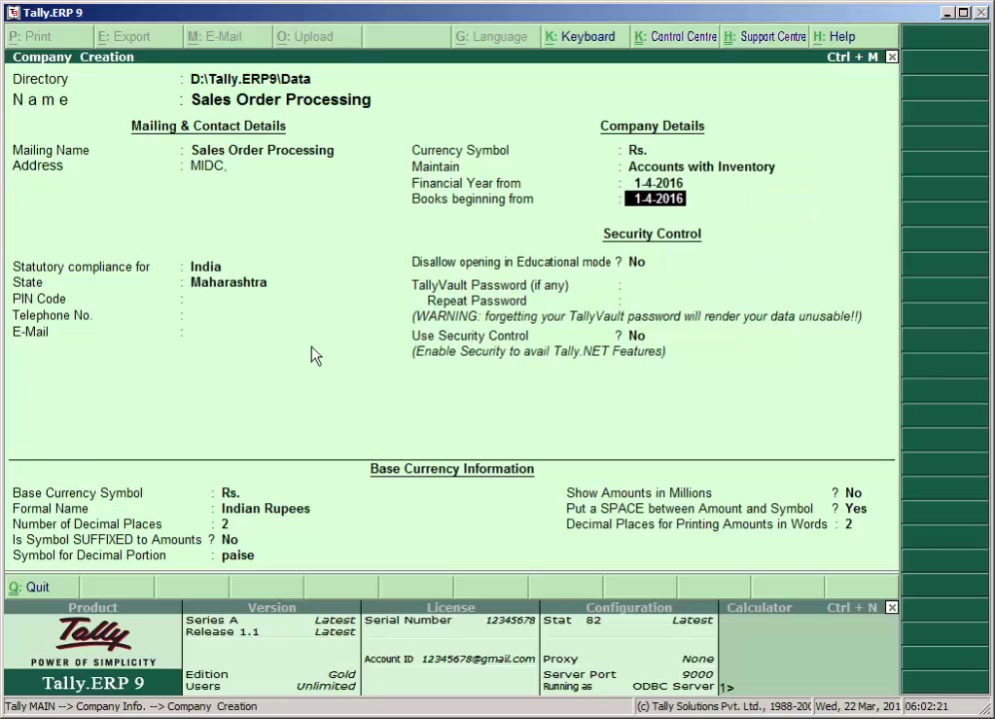
key("Return")
key("Return")
key("Return")
key("Return")
key("Return")
key("Return")
key("Return")
key("Return")
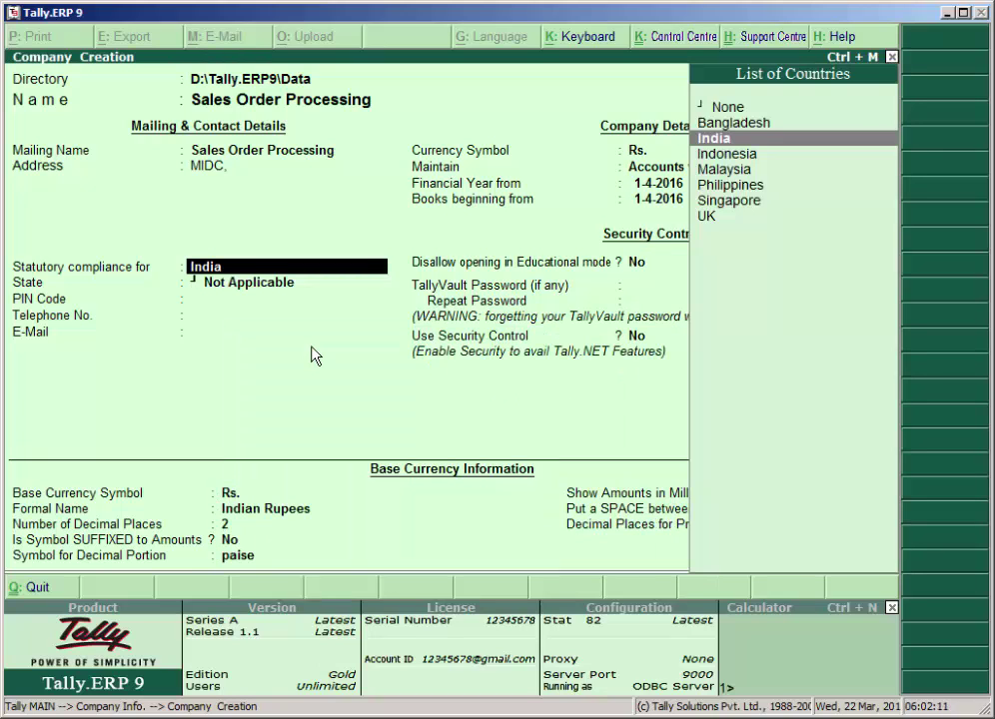
Keep India for statutory compliance, set the state to Maharashtra, and leave the PIN code, telephone and e-mail blank
key("Return")
type("M")
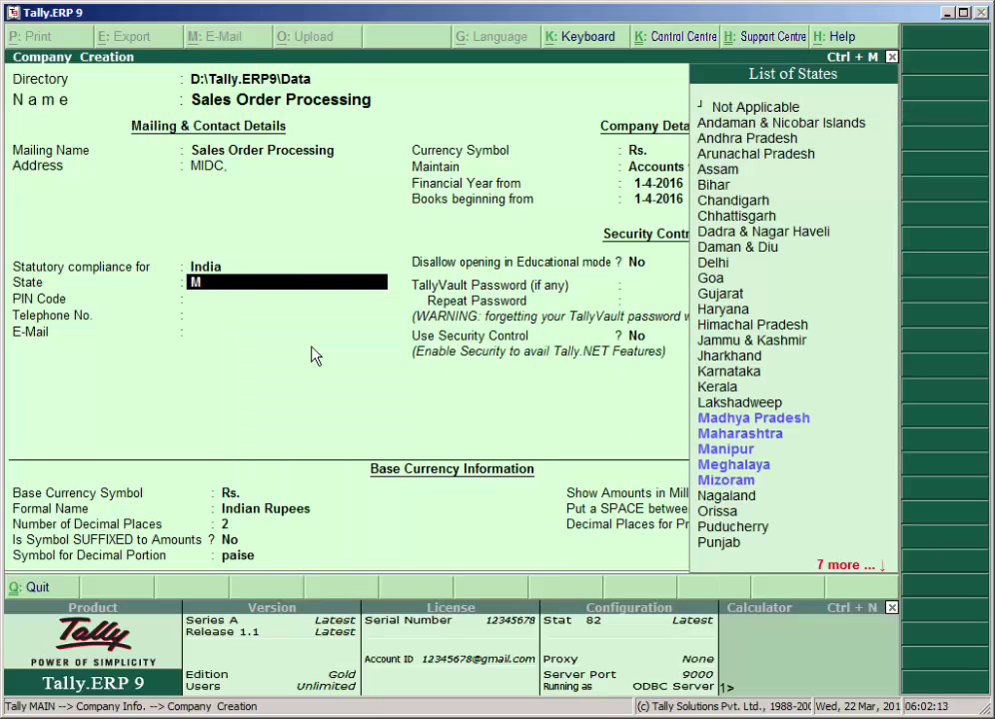
type("ah")
key("Return")
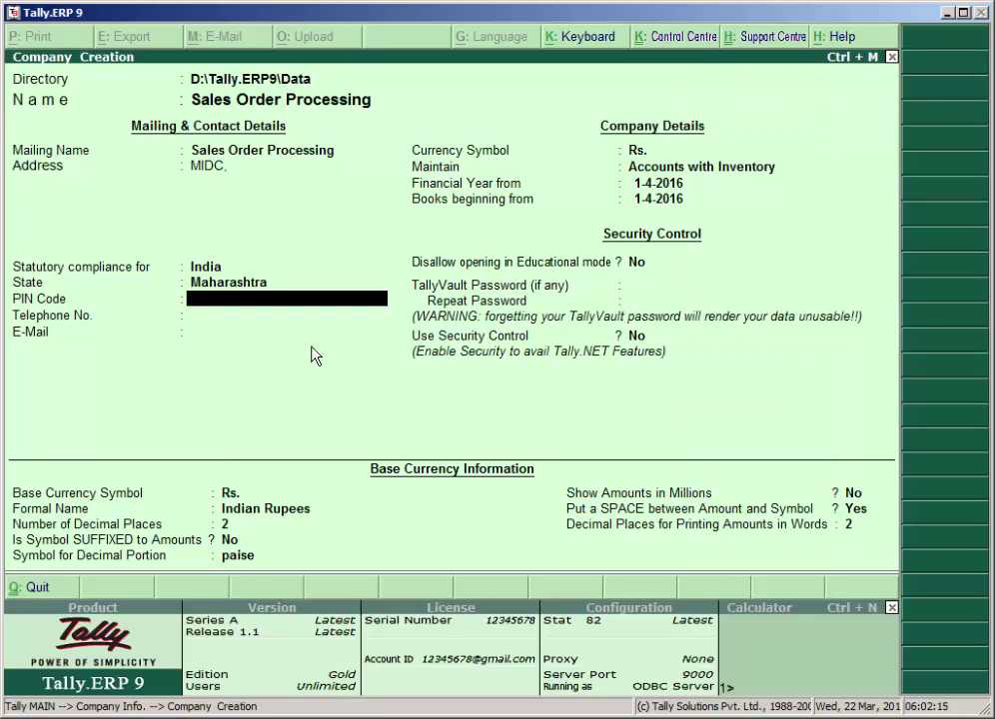
key("Return")
key("Return")
key("Return")
Keep Accounts with Inventory, the 1-4-2016 start dates and the other default company settings, and accept the company creation
key("Return")
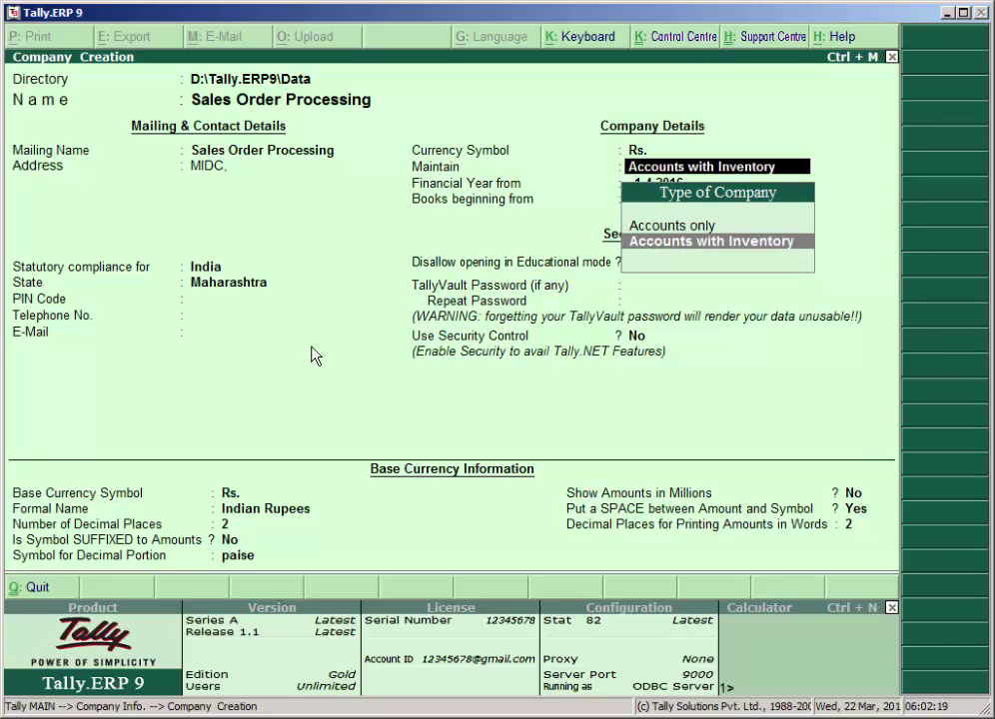
key("Return")
key("Return")
key("Return")
key("Return")
key("Return")
key("Return")
key("Return")
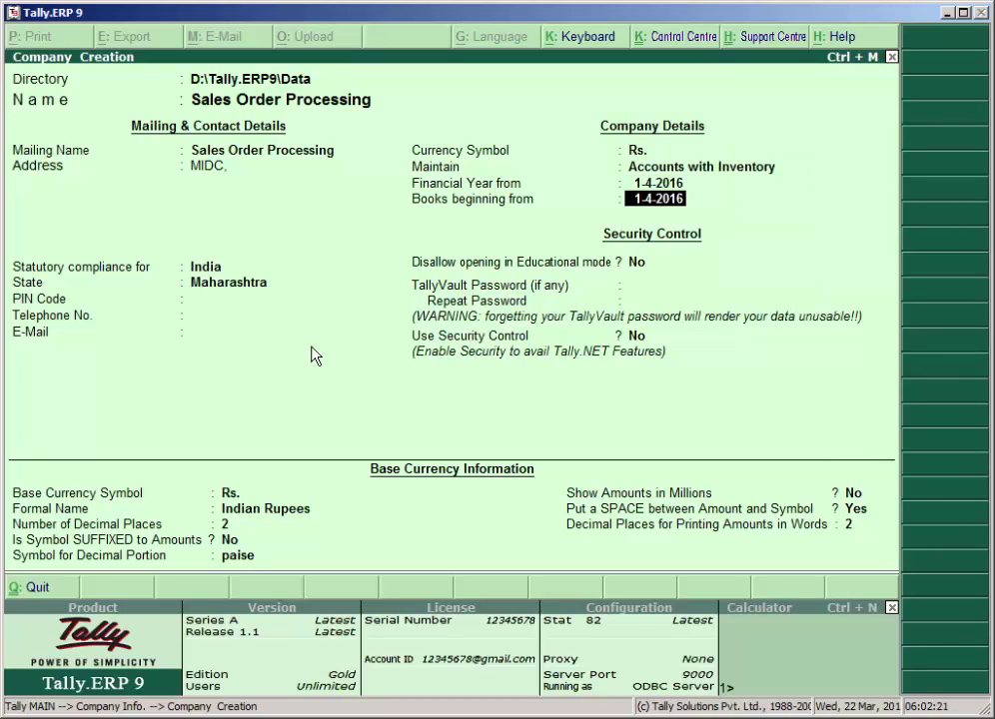
key("Return")
key("Return")
key("Return")
key("Return")
key("Return")
key("Return")
key("Return")
key("Return")
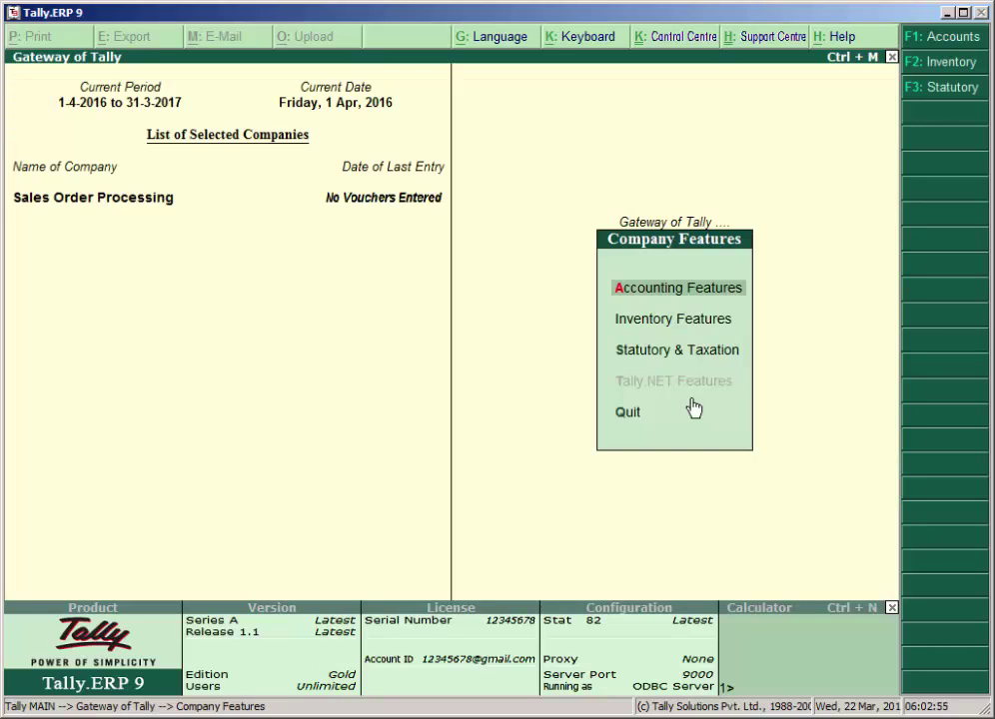
In the company's Inventory Features, allow zero valued entries and enable maintaining multiple godowns
key("Down")
key("Return")
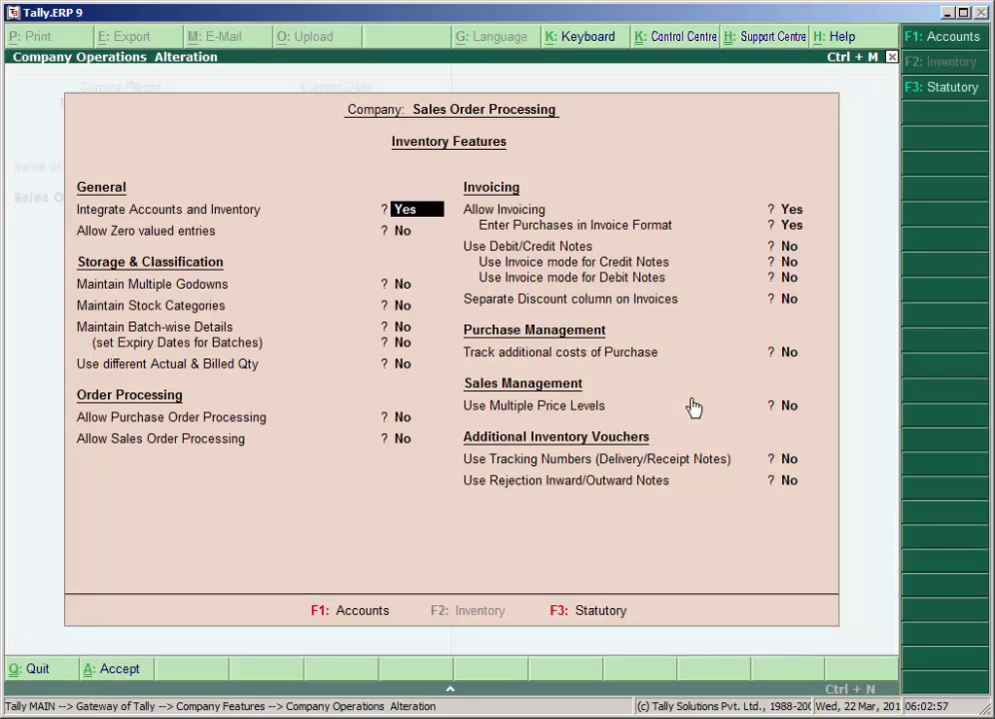
key("Return")
key("y")
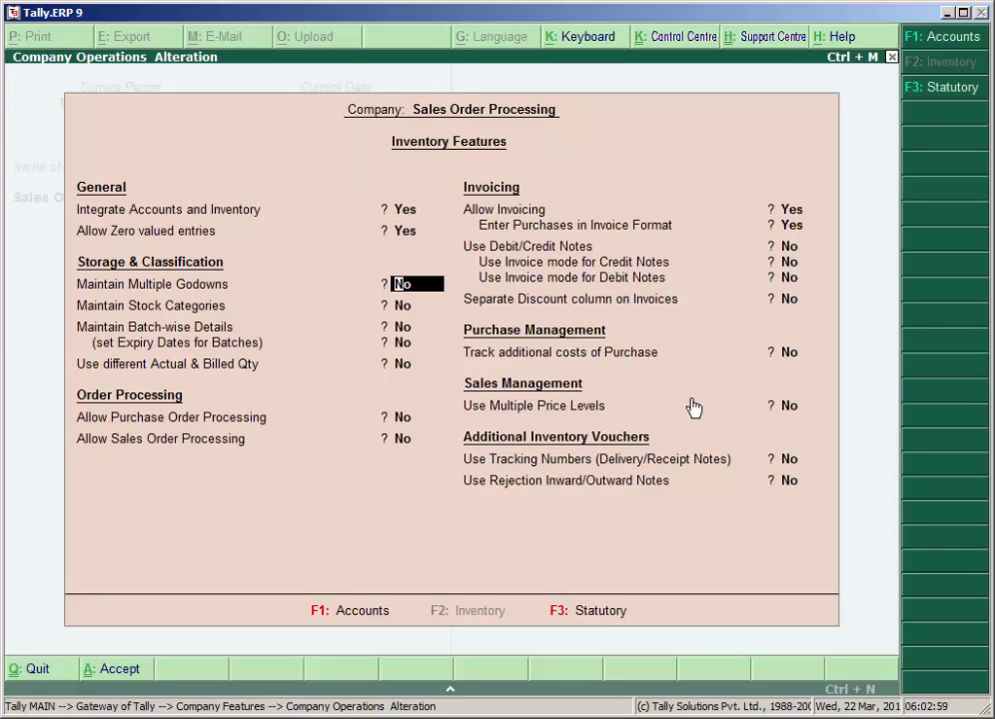
key("y")
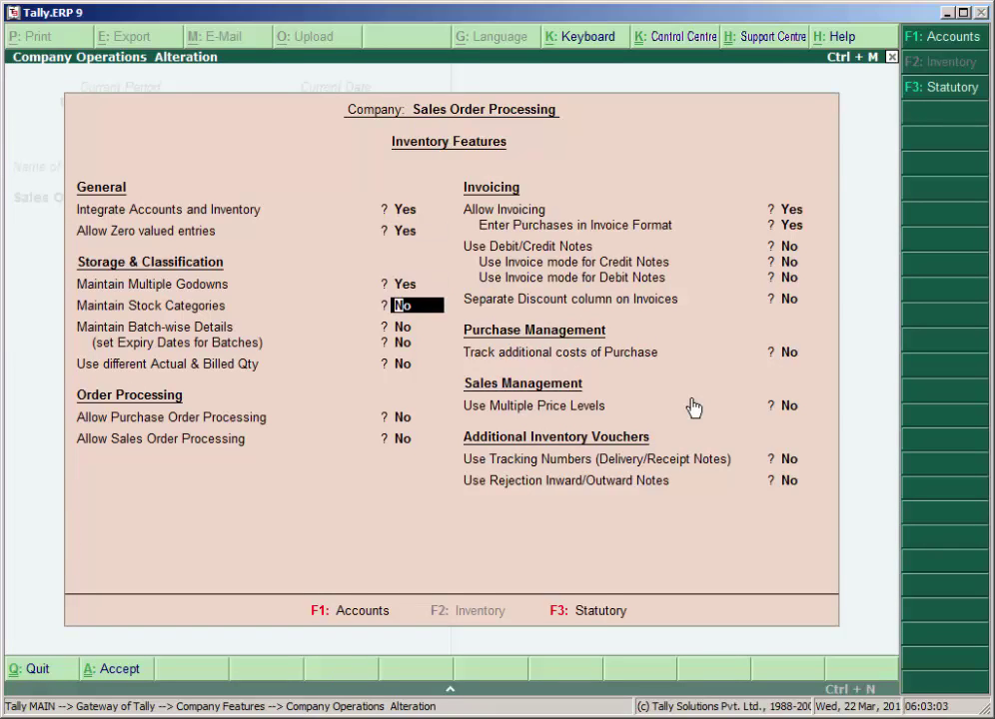
Allow Sales Order Processing in the inventory features, keeping Purchase Order Processing at No and both invoicing options at Yes
key("Return")
key("Return")
key("Return")
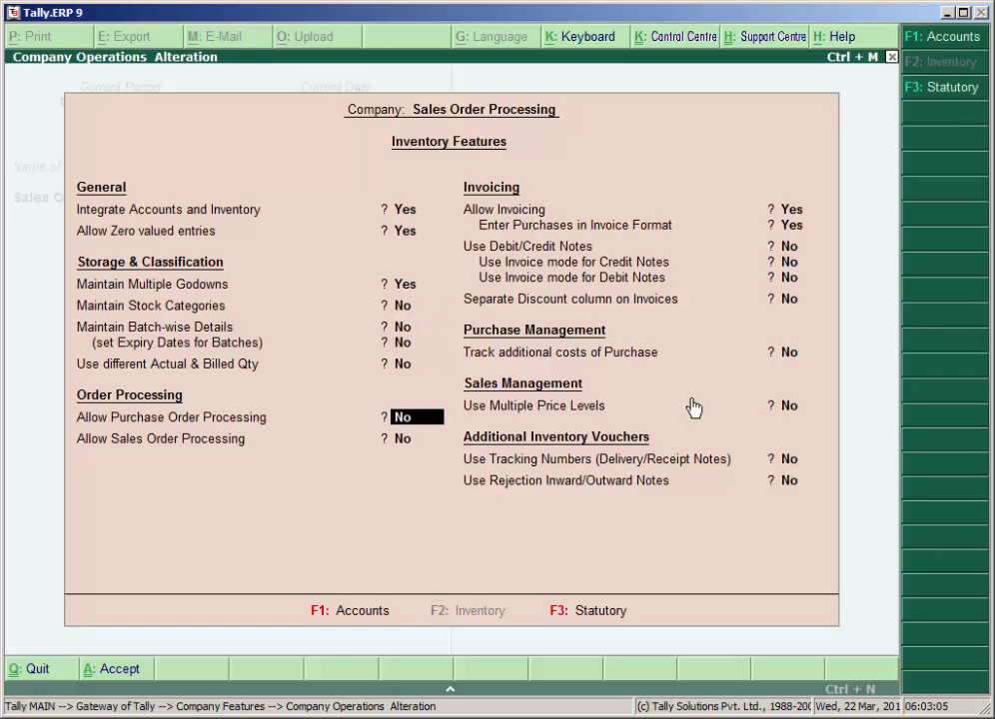
key("Return")
type("y")
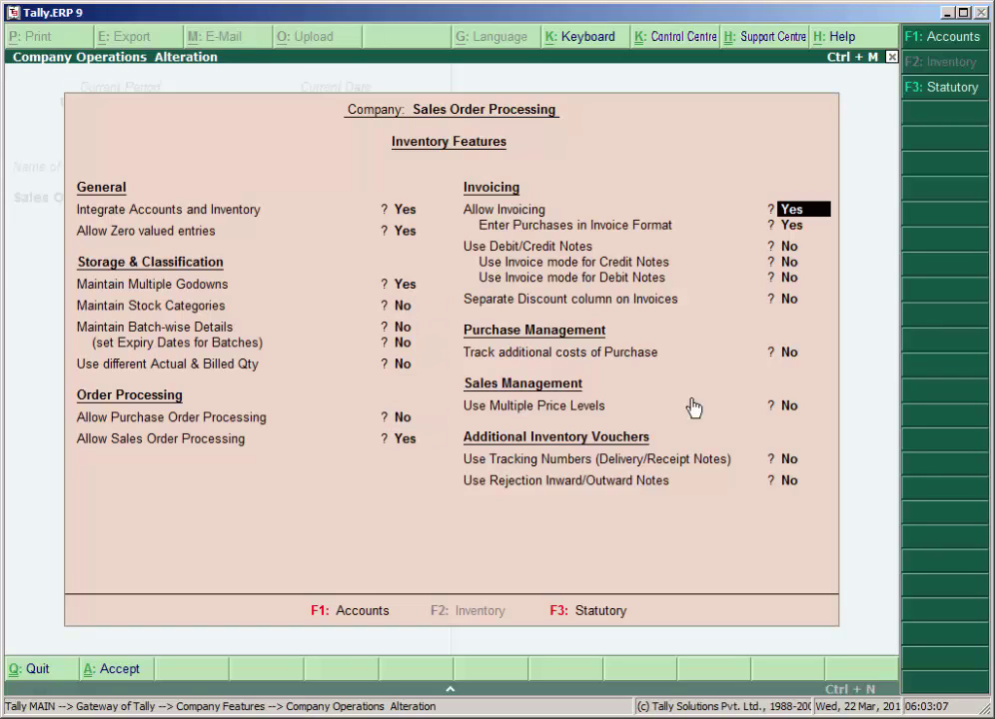
type("y")
key("Return")
key("Return")
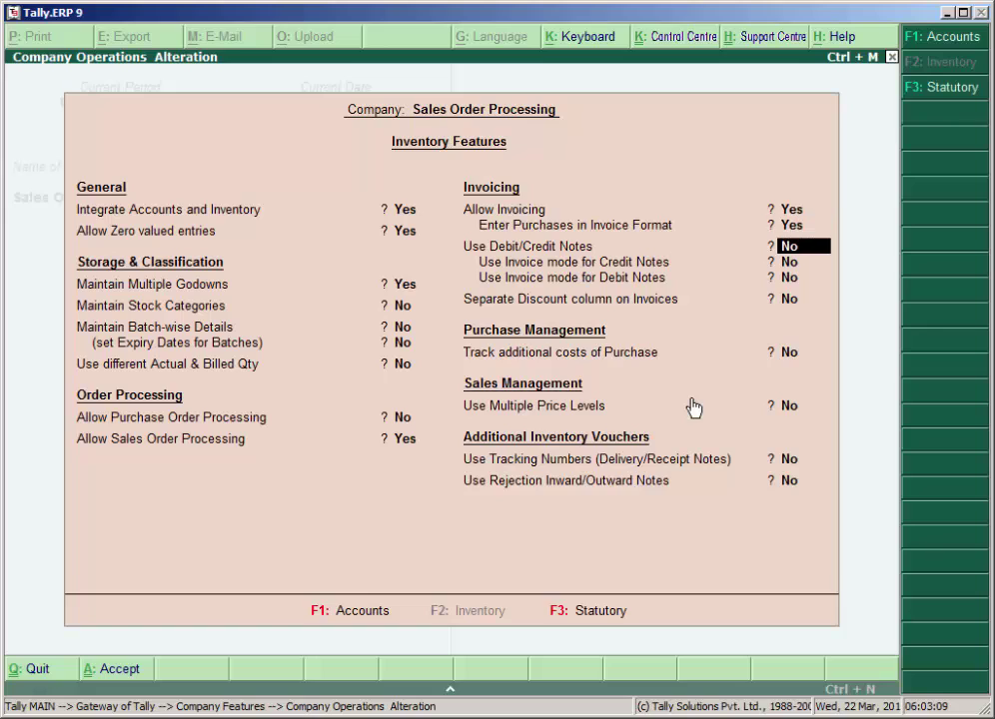
Enable Tracking Numbers and Rejection Inward/Outward Notes, accept the inventory features, and return to the Gateway of Tally
key("Return")
key("Return")
key("Return")
key("Return")
type("y")
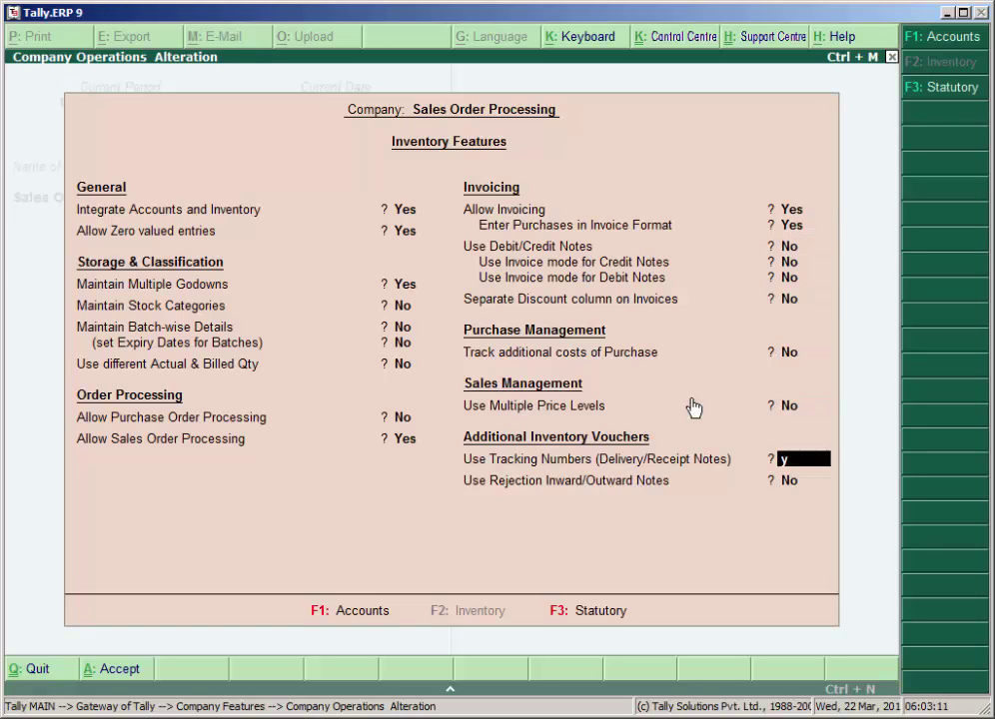
key("Return")
type("y")
key("Return")
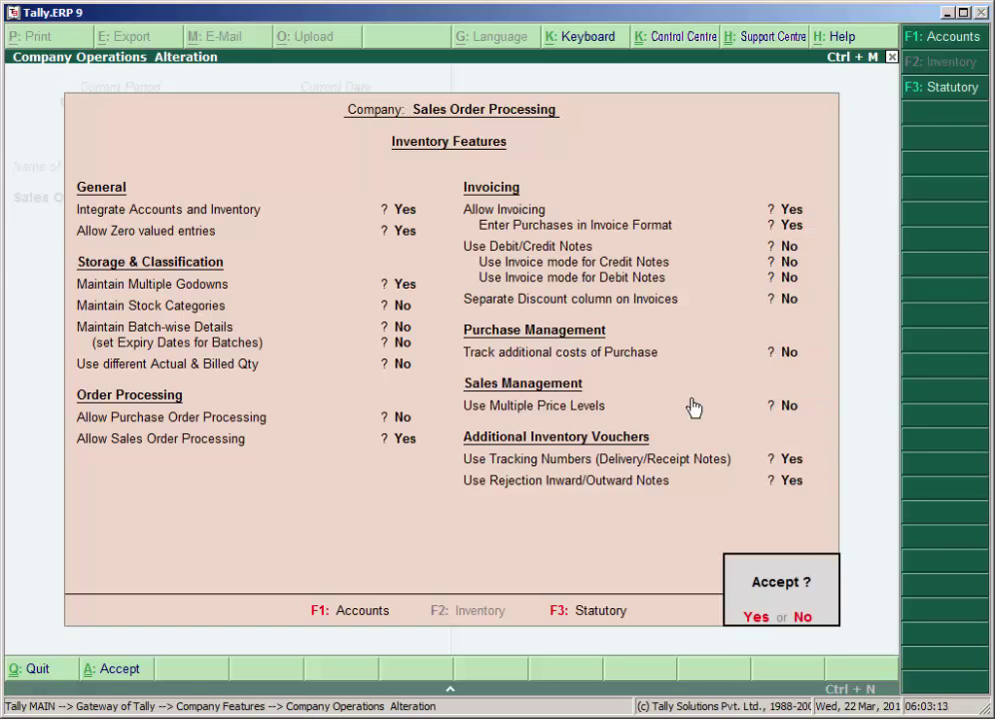
key("y")
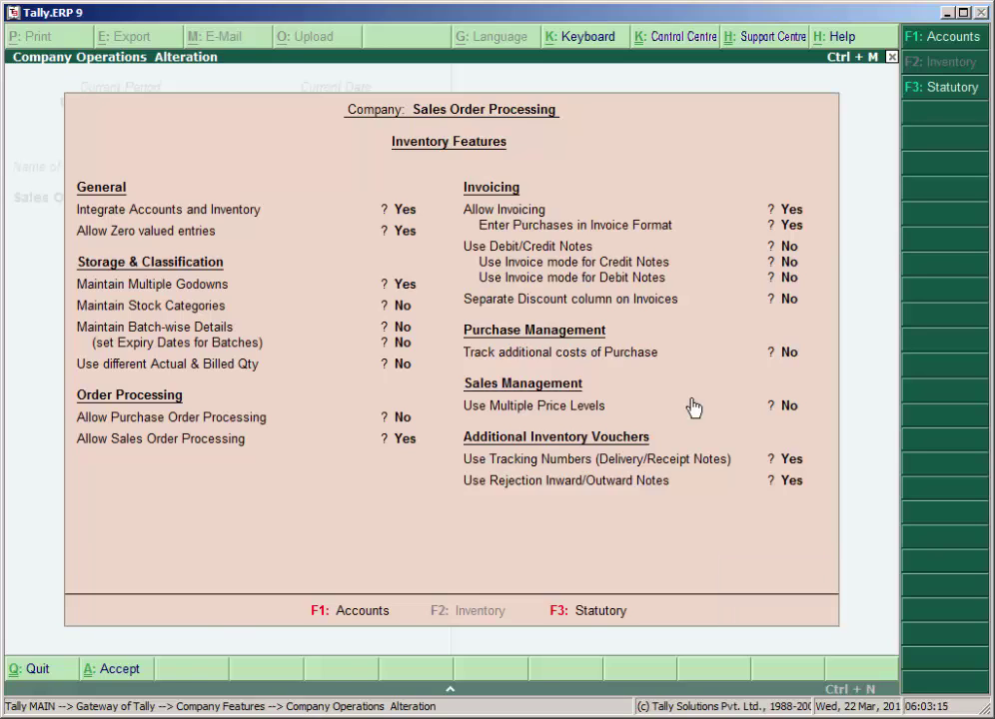
key("Escape")
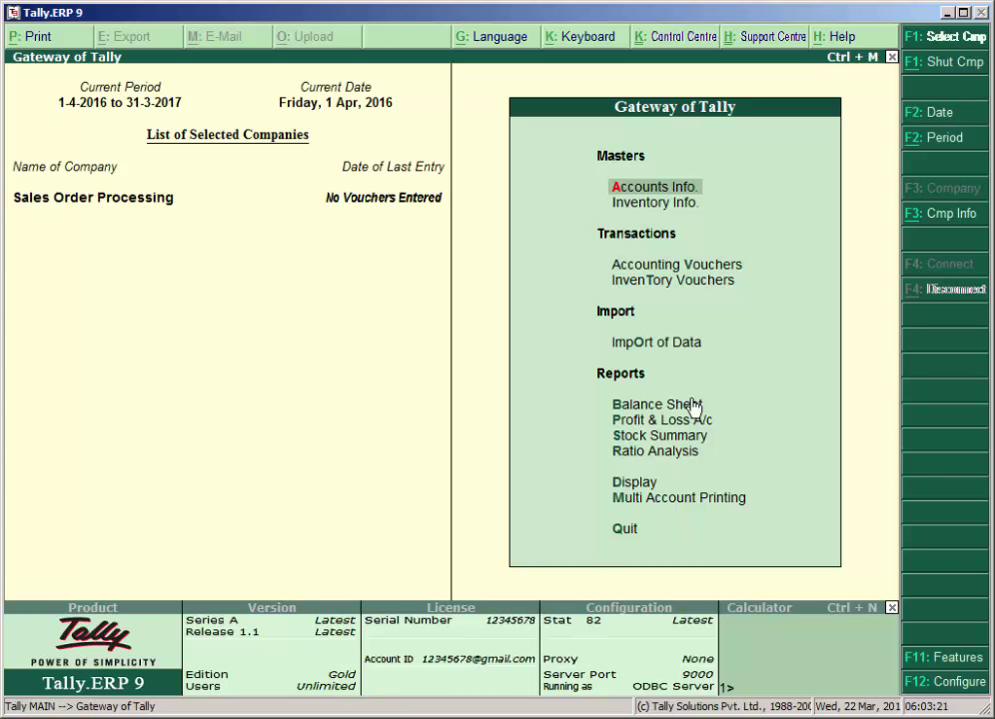
Open inventory voucher entry and switch it to a new Sales Order voucher
key("Down")
key("Down")
key("Down")
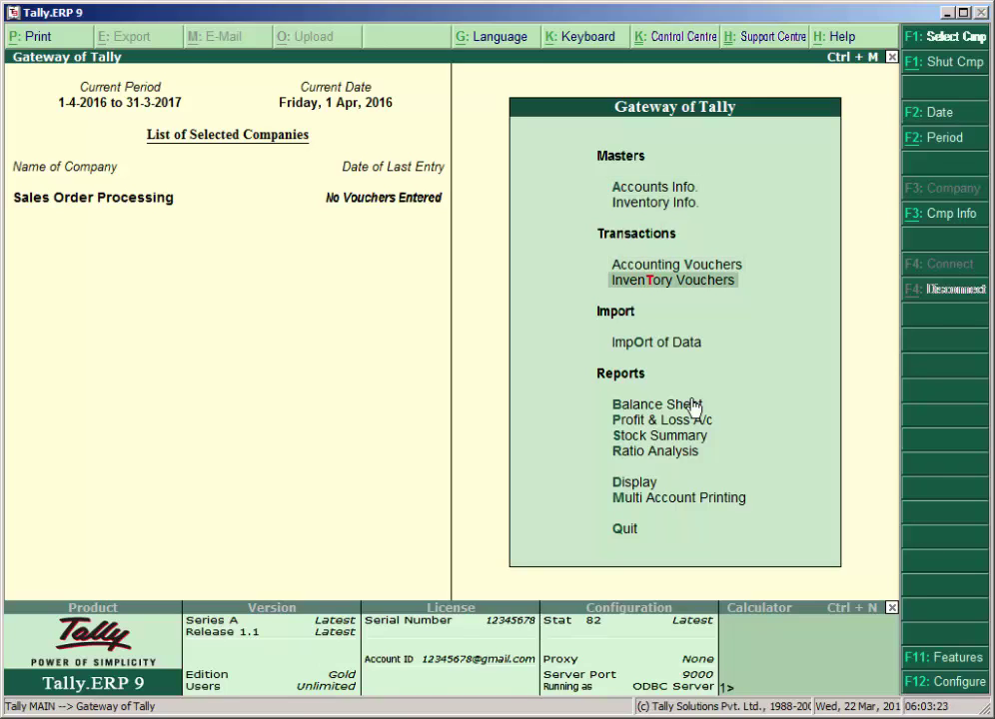
key("Return")
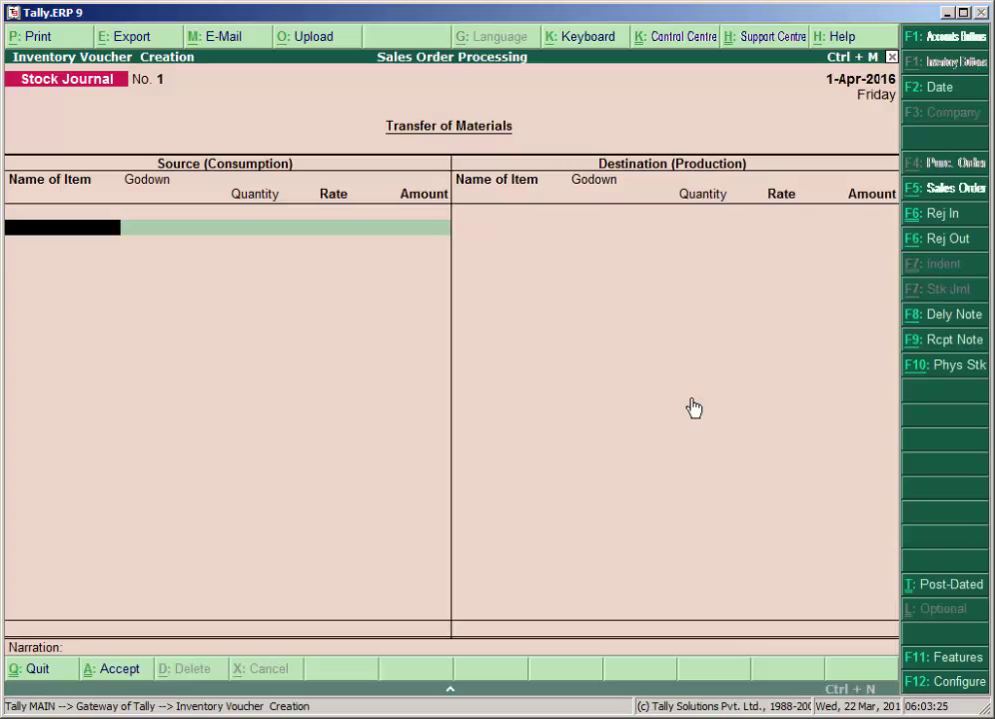
key("alt+F5")
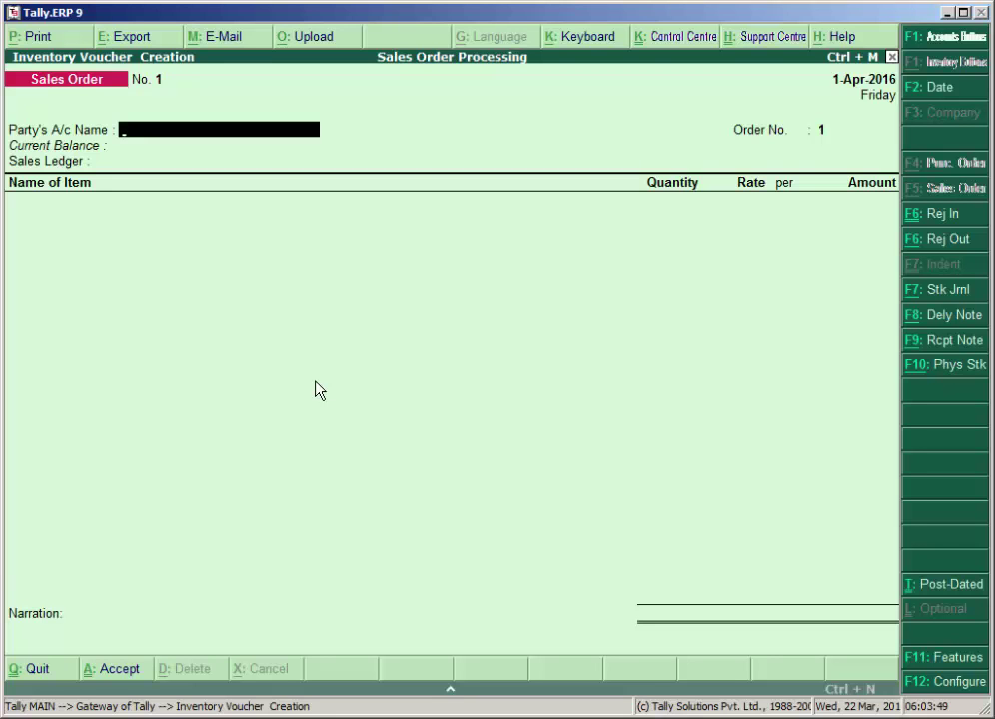
Create a party ledger named M/s Shiv Planet Home from the sales order and place it under Sundry Debtors
key("alt+c")
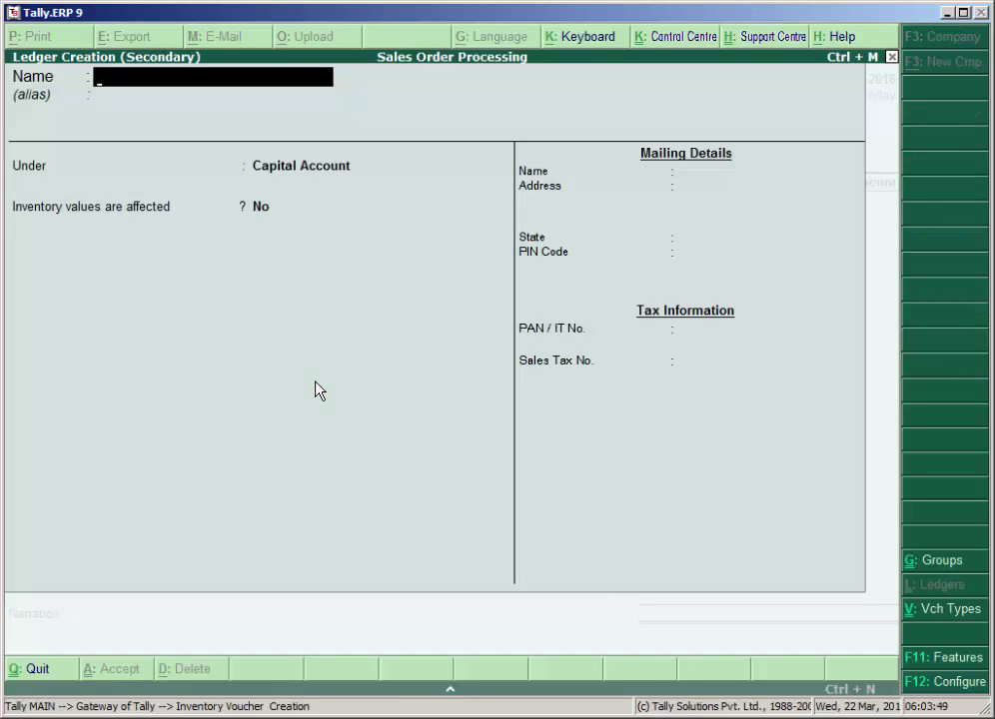
type("M")
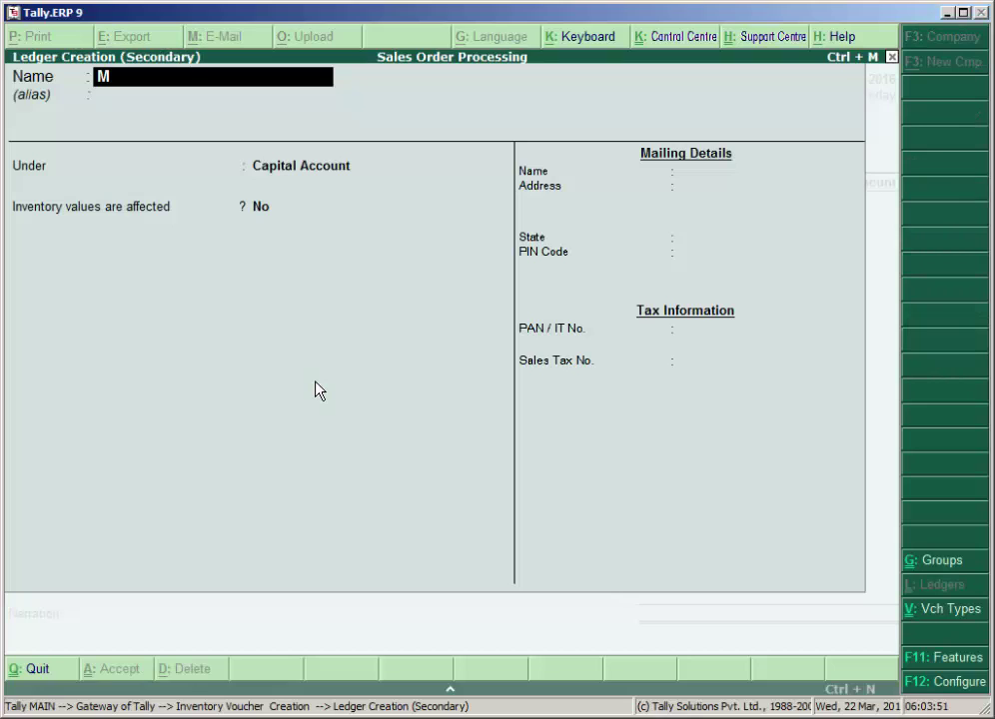
type("/s Shiv Plan")
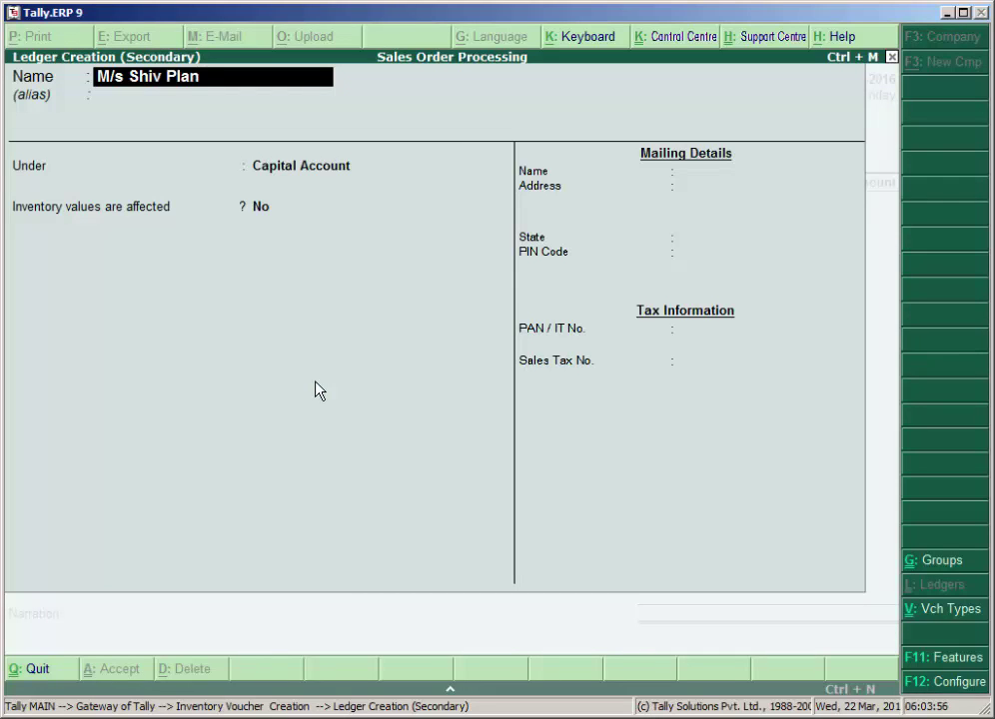
type("et Home")
key("Return")
type("S")
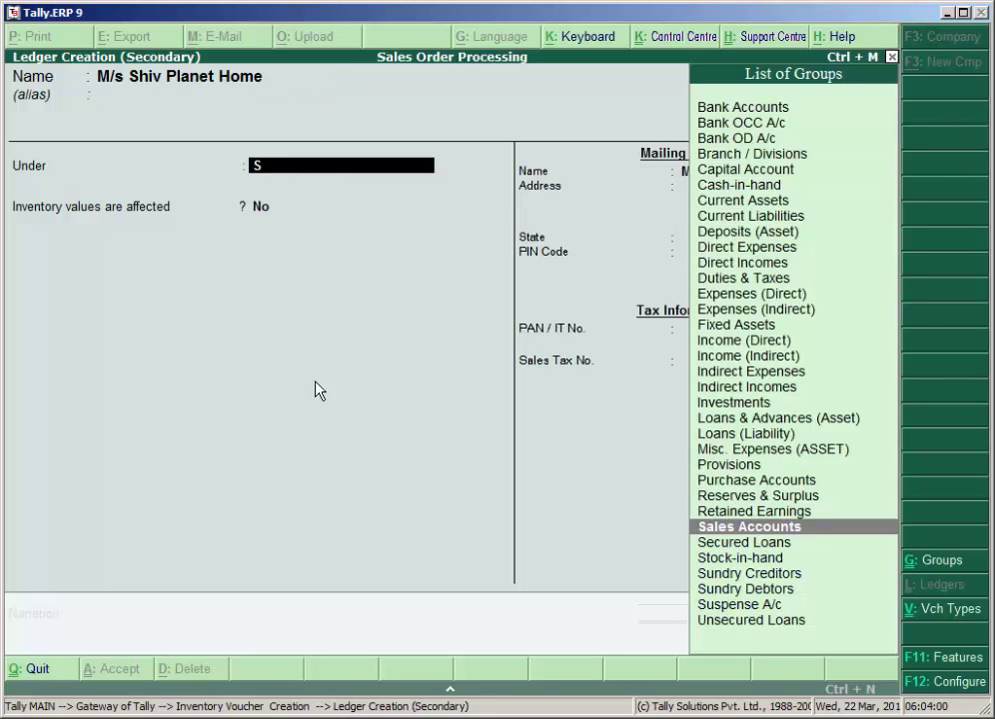
key("Down")
key("Down")
key("Down")
key("Down")
key("Return")
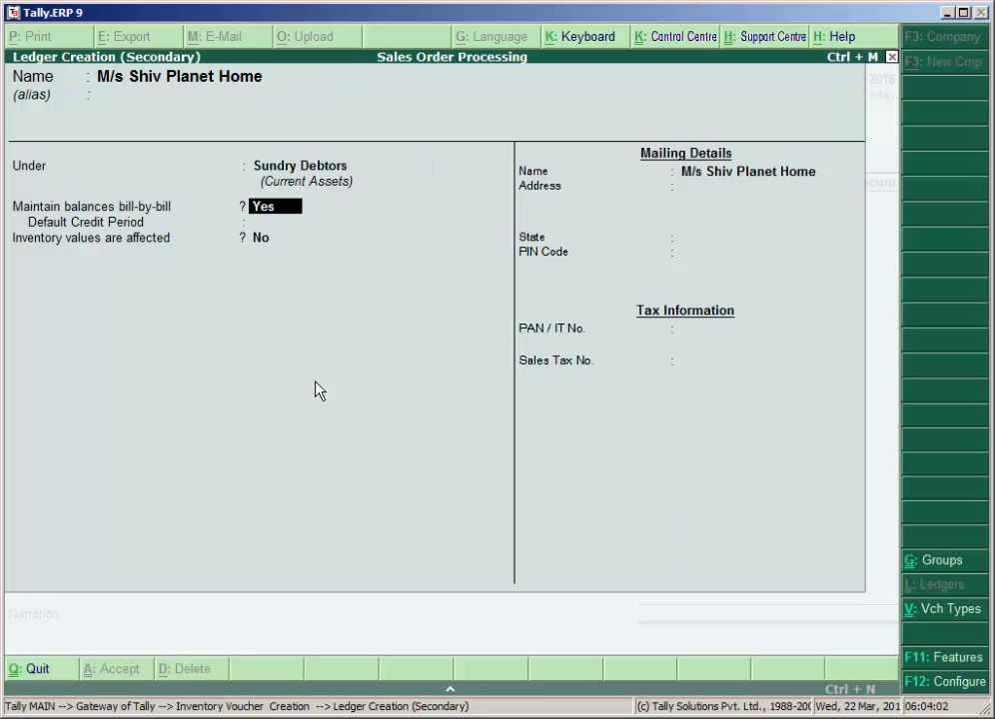
Keep bill-by-bill balances at Yes and inventory values at No, set the state to Not Applicable, and save the party ledger
key("Return")
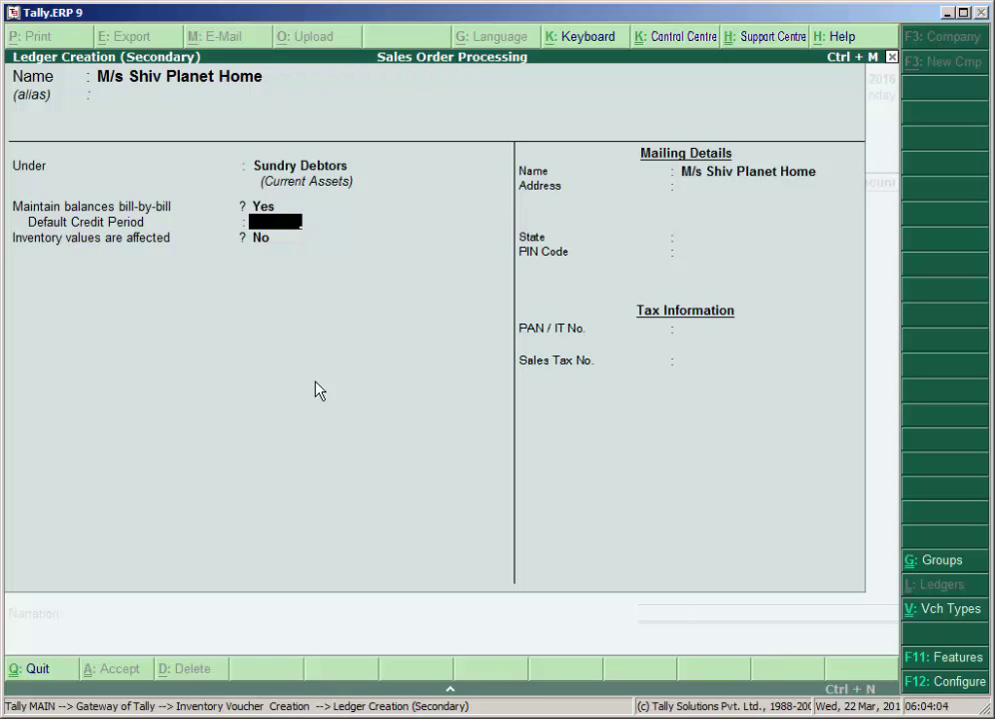
key("Return")
key("Return")
key("Return")
key("Return")
key("Return")
key("Return")
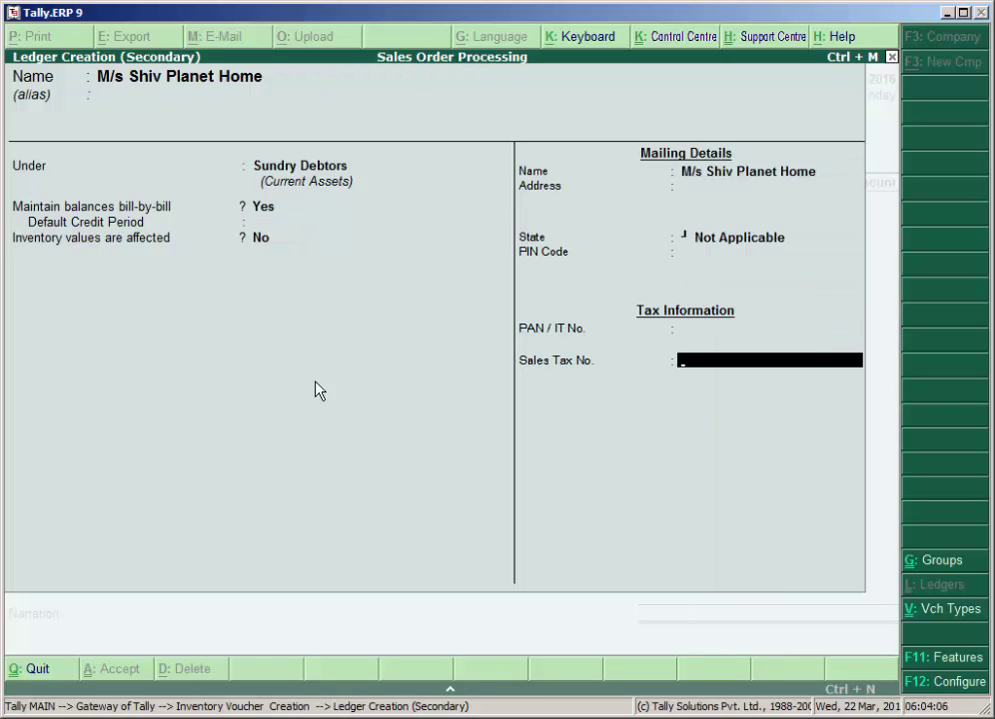
key("Return")
key("Return")
key("Return")
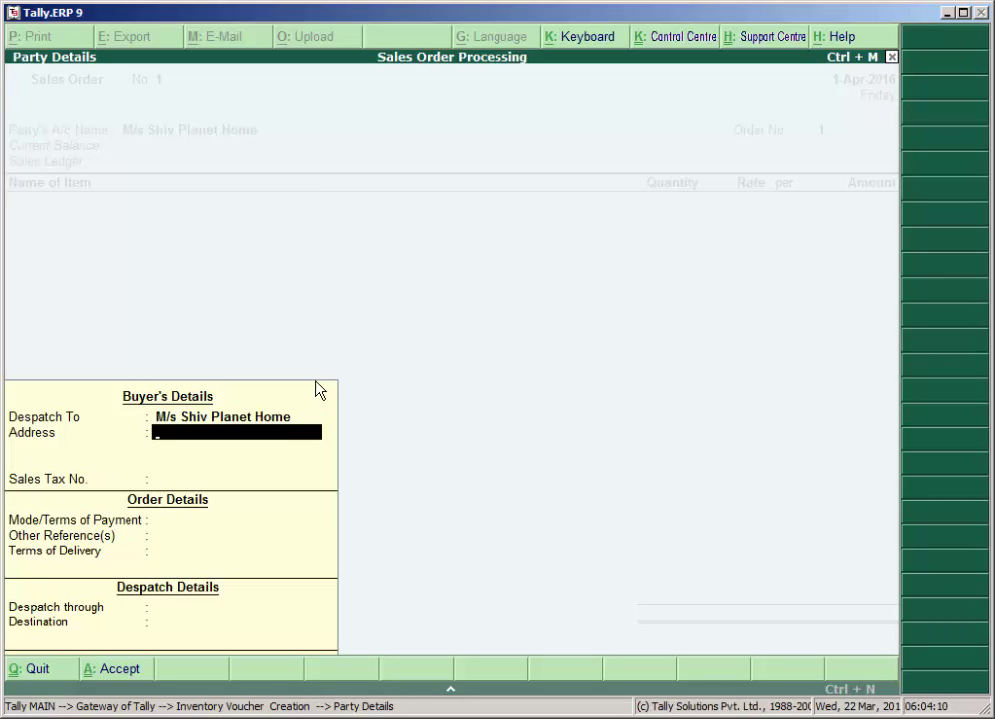
Fill in the buyer's details with Mumbai as the address and enter the buyer's sales tax number
type("Mumbai")
key("Return")
key("Return")
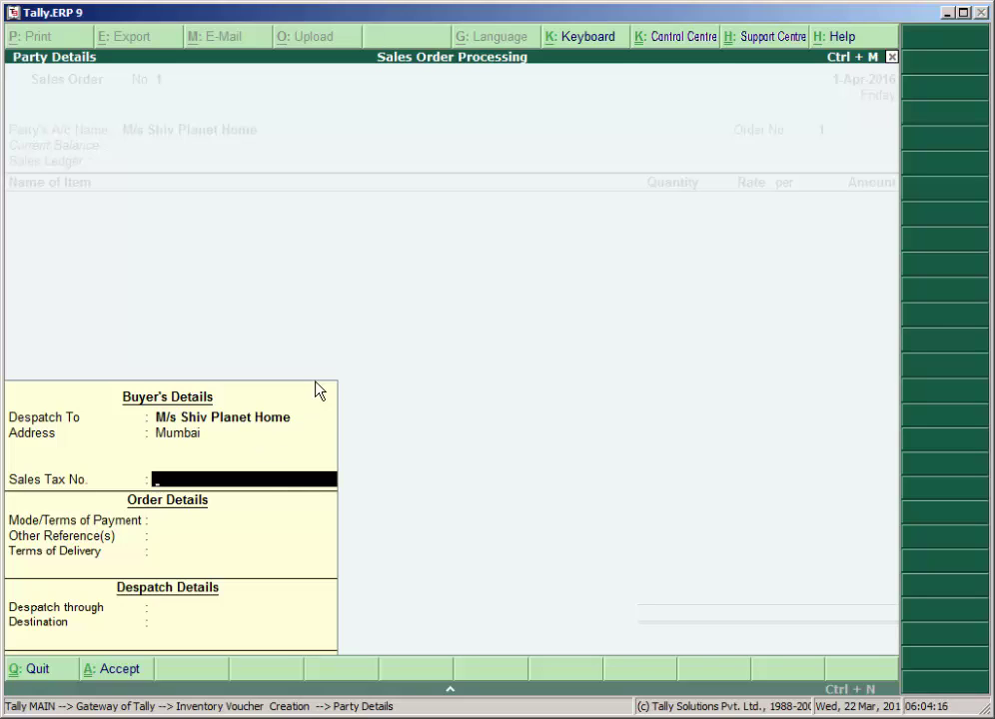
key("Return")
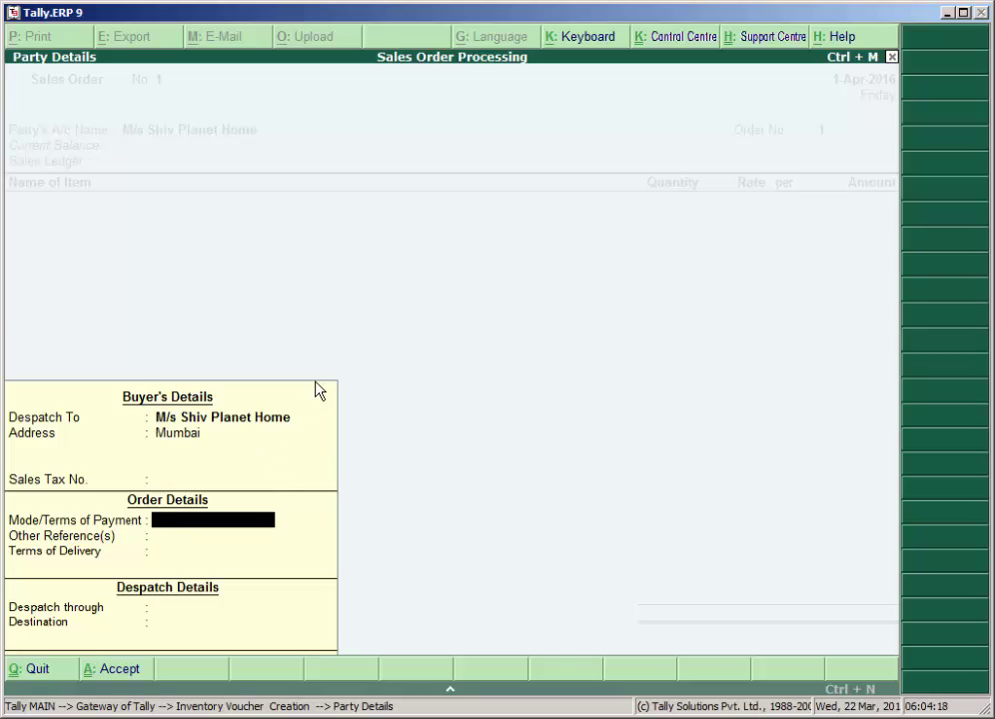
key("Return")
key("Up")
key("Up")
type("23456789")
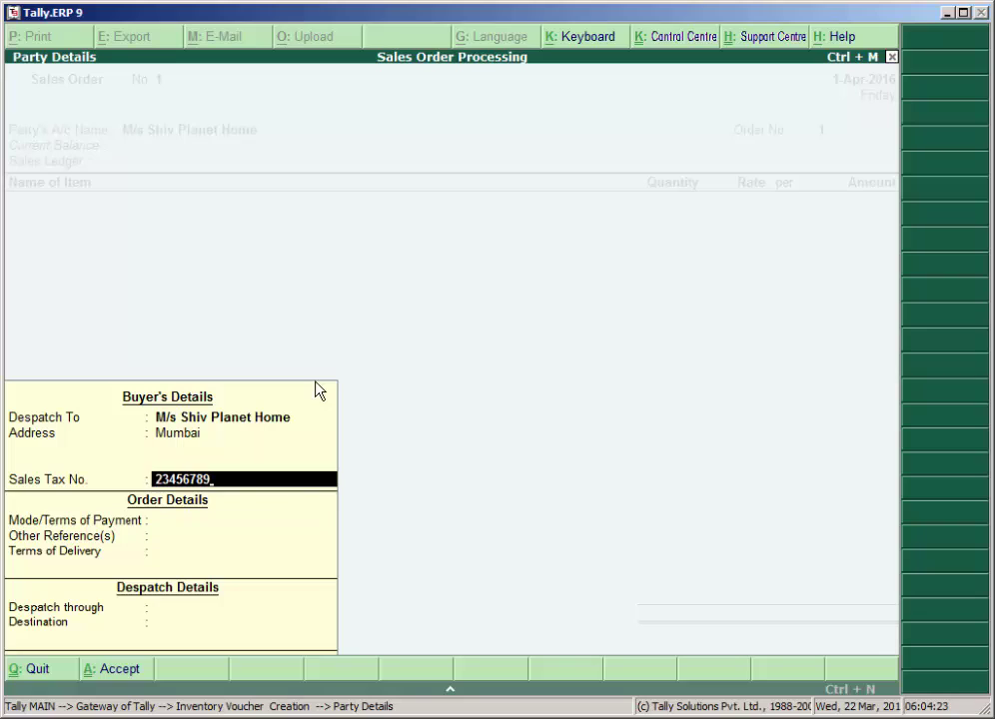
key("Return")
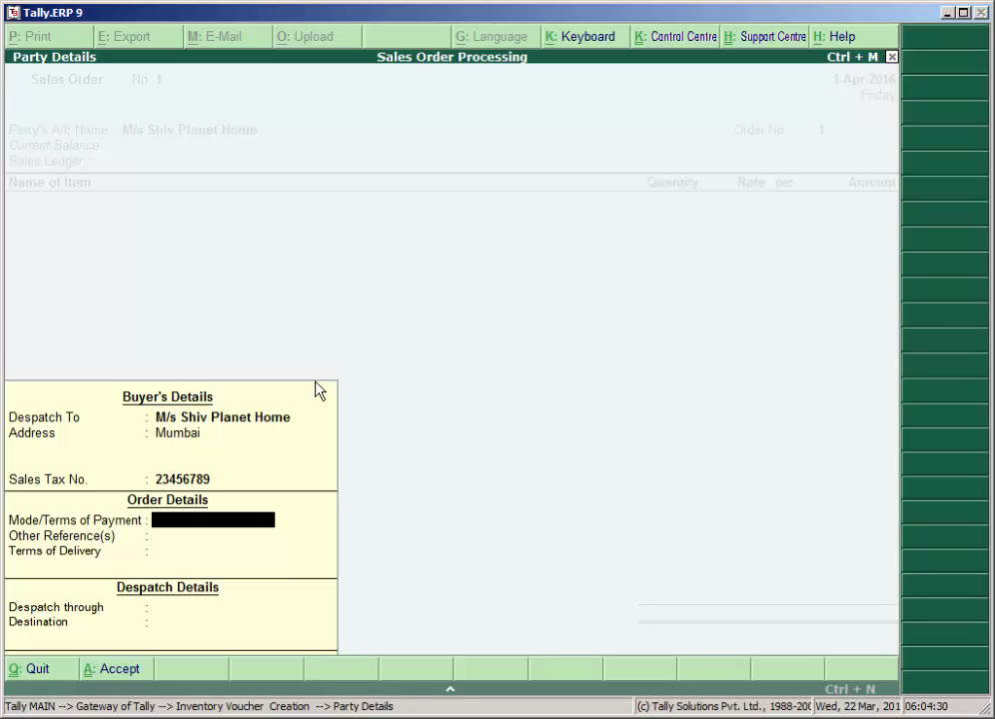
In the order details, set the mode of payment to Bank and the terms of delivery to No, leaving other references blank
type("Bank")
key("Return")
key("Return")
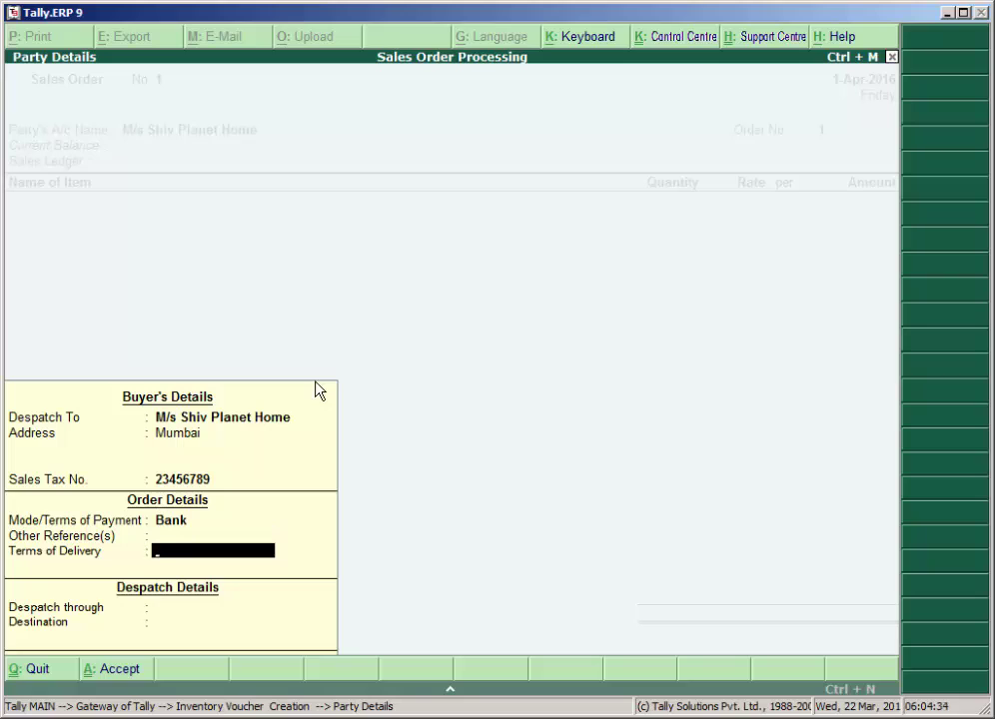
type("No")
key("Return")
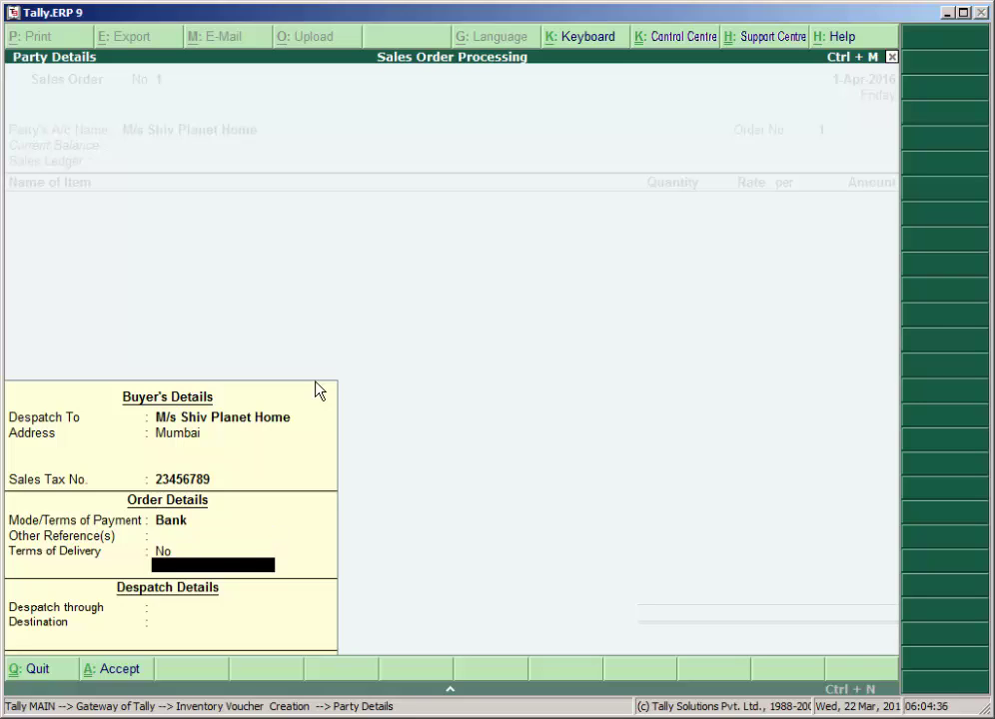
key("Return")
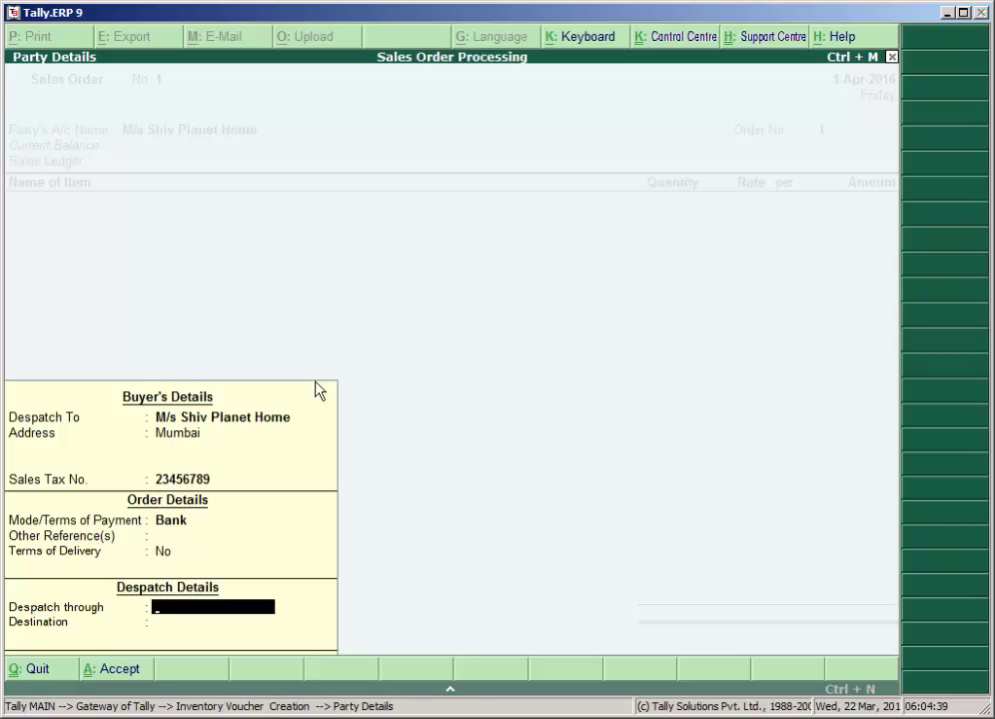
In the despatch details, enter Truck as the despatch method and Pune as the destination
type("Truck")
key("Return")
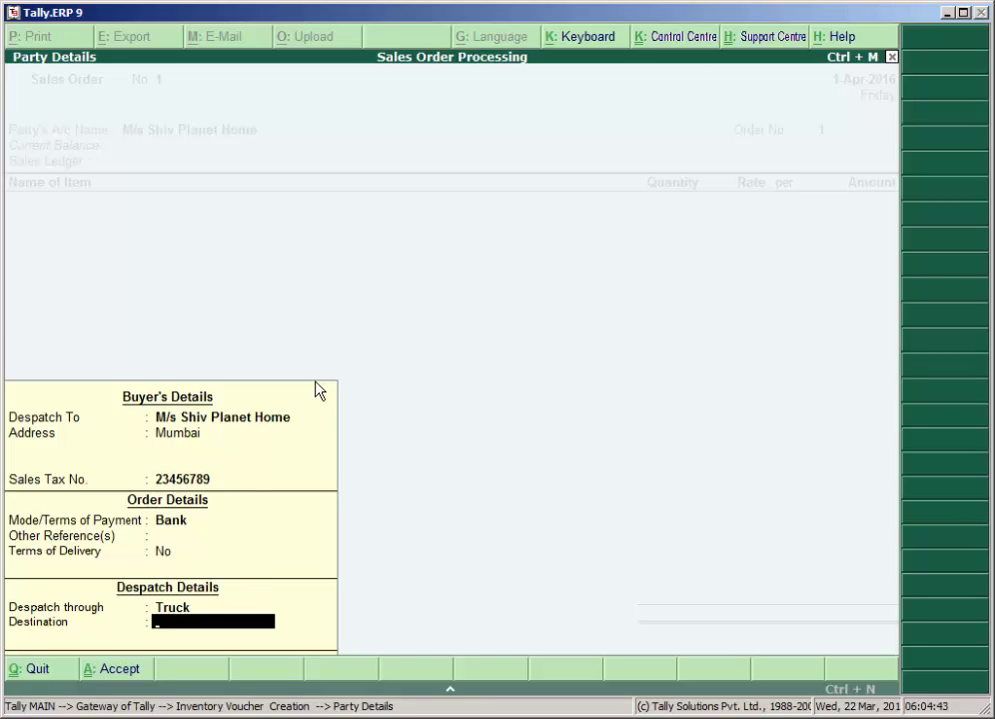
type("Mumbai")
key("BackSpace")
key("BackSpace")
key("BackSpace")
key("BackSpace")
key("BackSpace")
key("BackSpace")
type("P")
key("BackSpace")
type("Pune")
Change the buyer's address to Pune and accept the party details
key("Up")
key("Up")
key("Up")
key("Up")
key("Up")
key("Up")
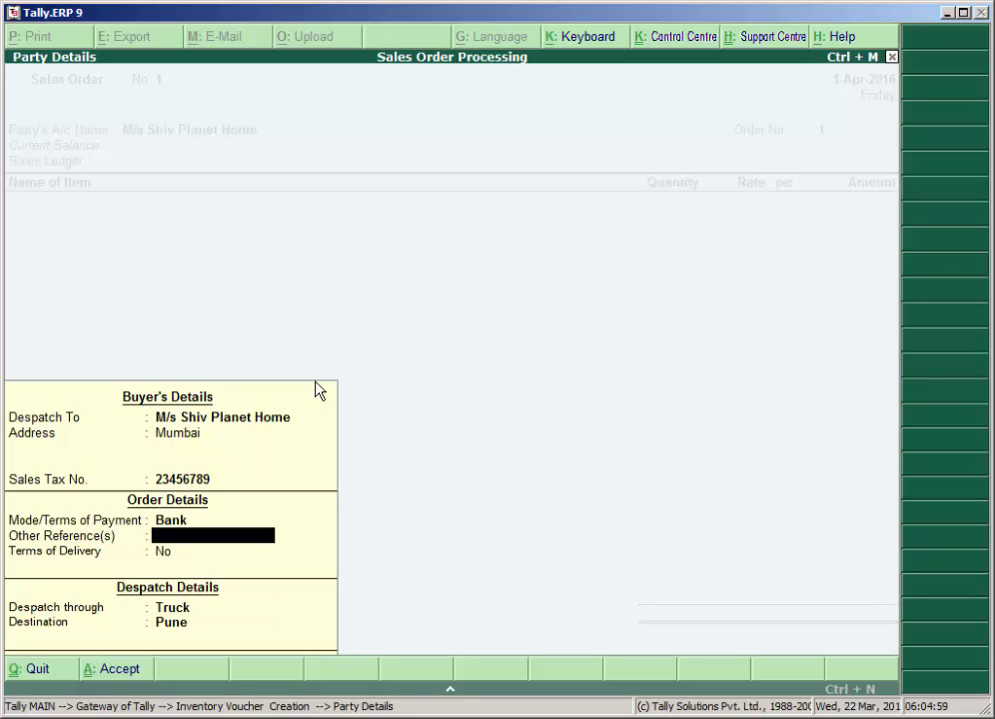
type("Pune")
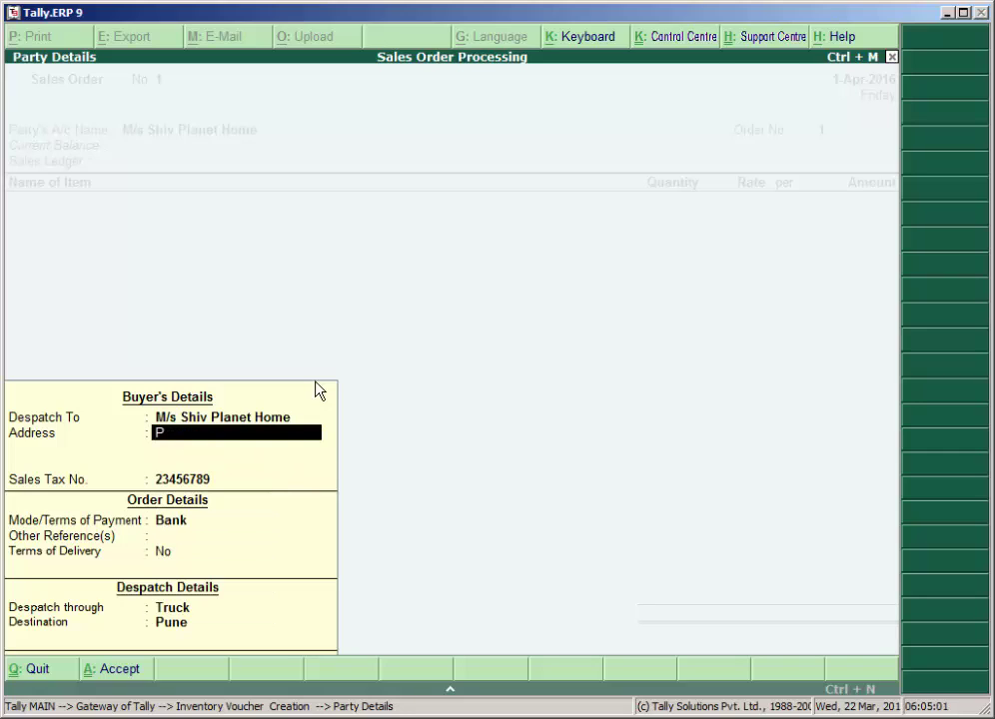
key("Return")
key("Return")
key("Return")
key("Return")
key("Return")
key("Return")
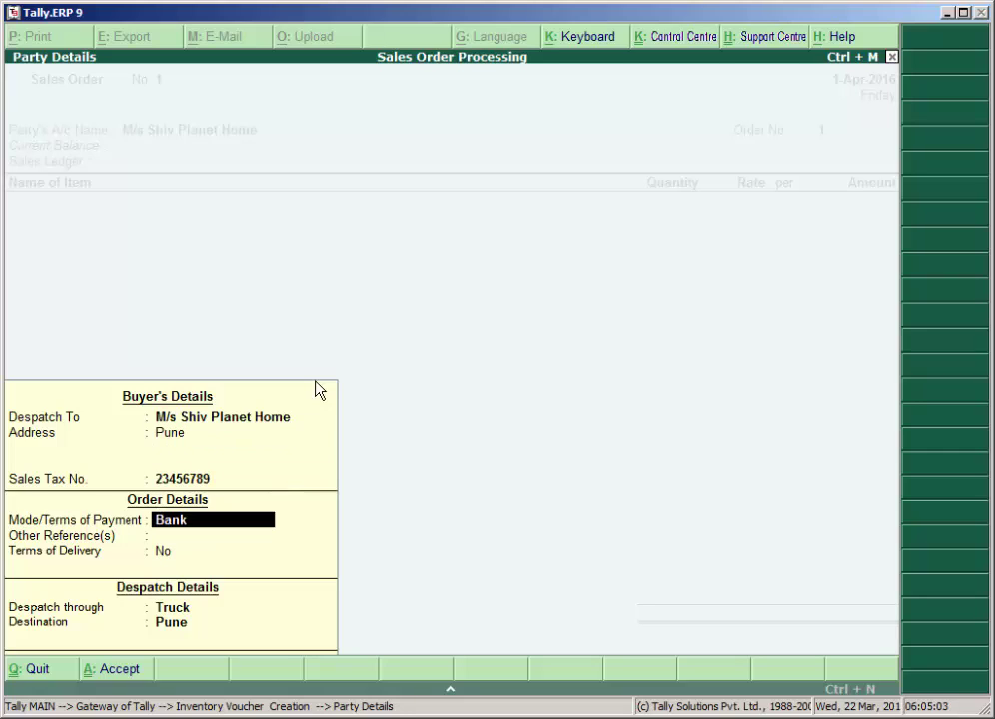
key("Return")
key("Return")
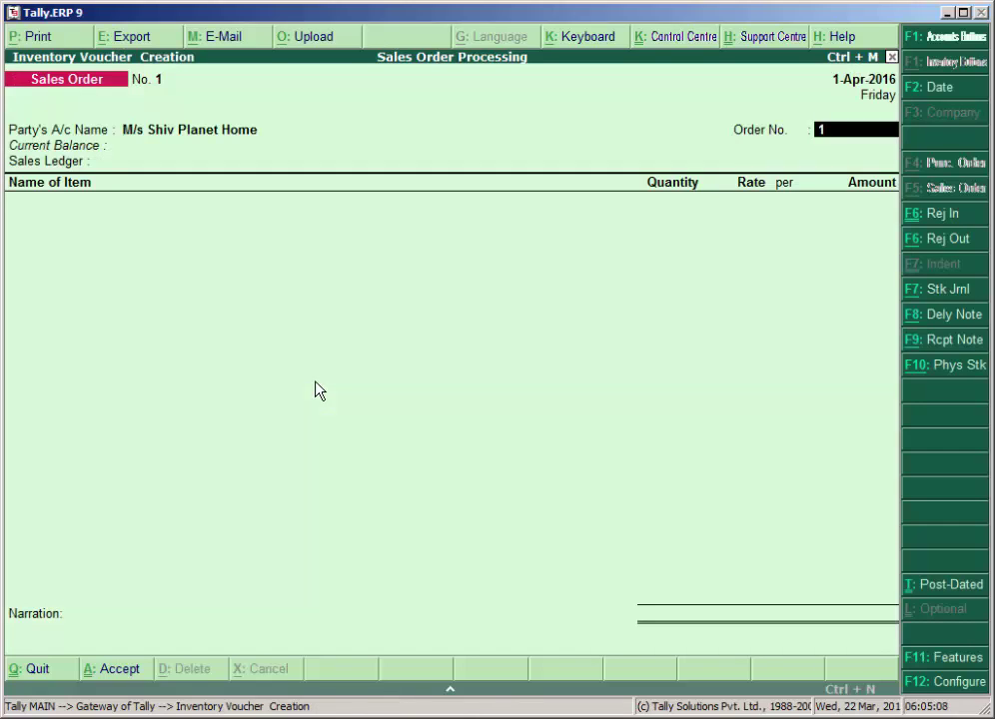
Enter the voucher's order number and create a Sales ledger under Sales Accounts with inventory values affected set to Yes
type("sal/ord/T12")
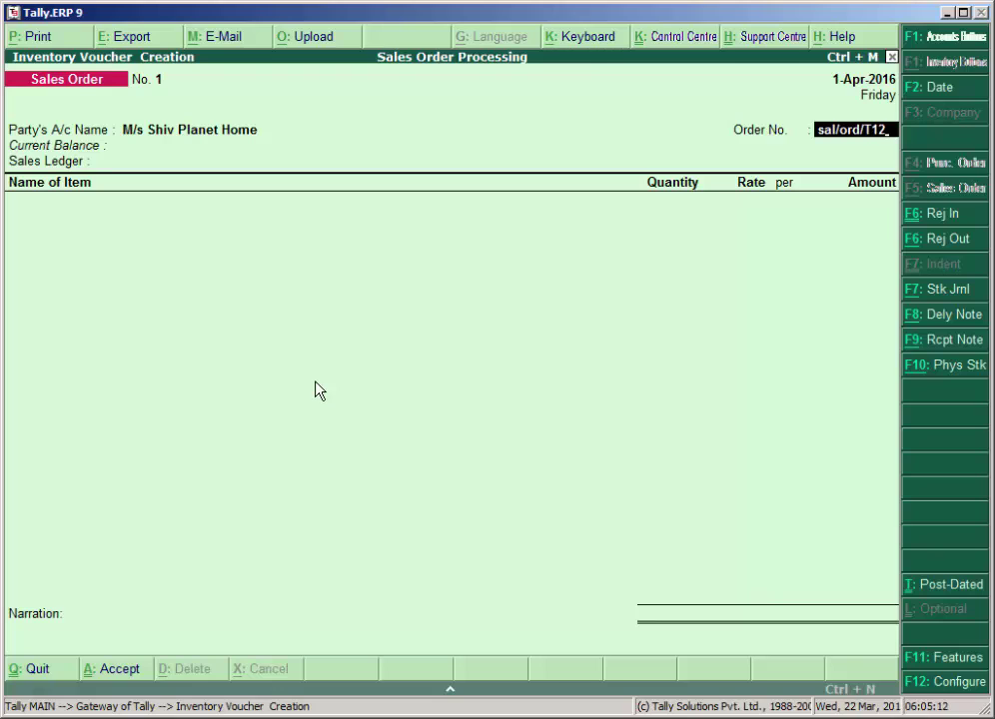
key("Return")
key("alt+c")
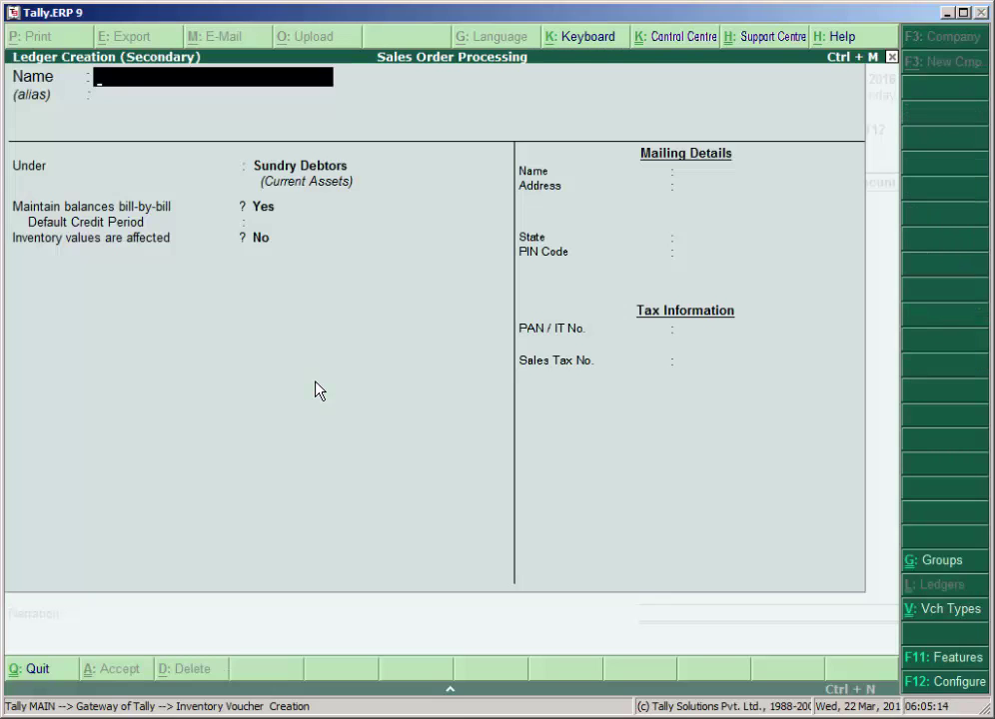
type("Sales")
key("Return")
key("Return")
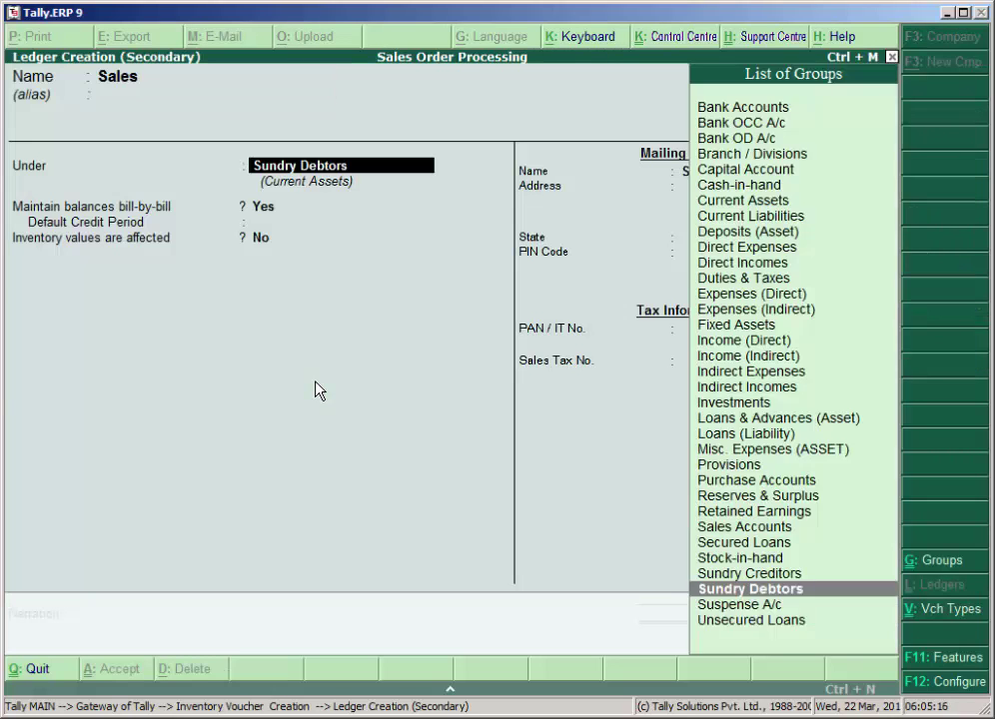
type("Sa")
key("Return")
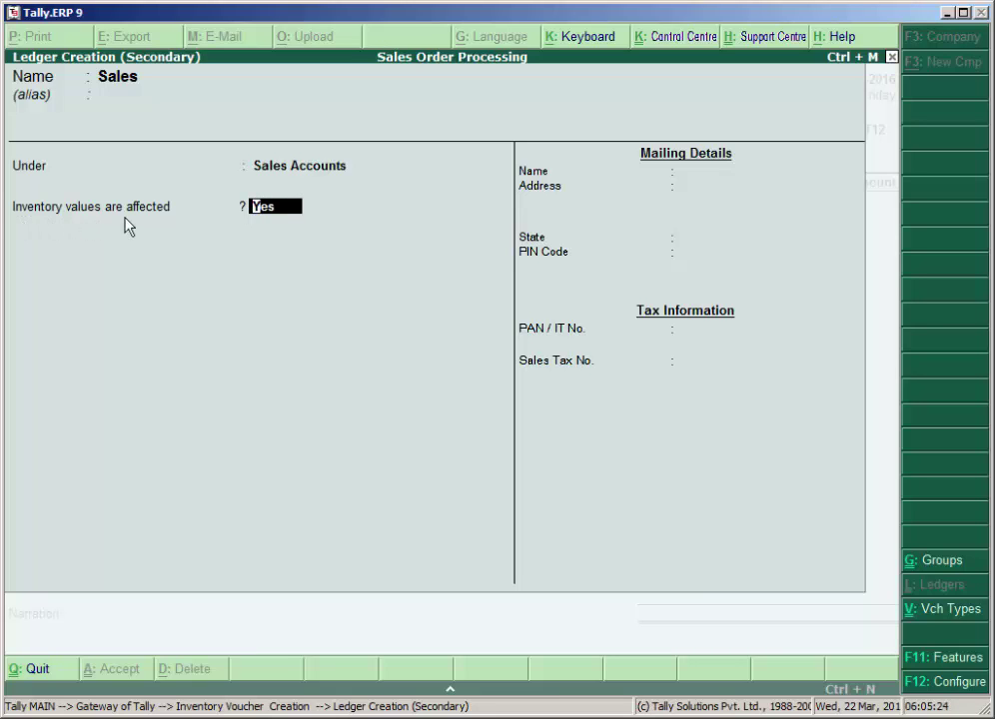
key("Return")
key("Return")
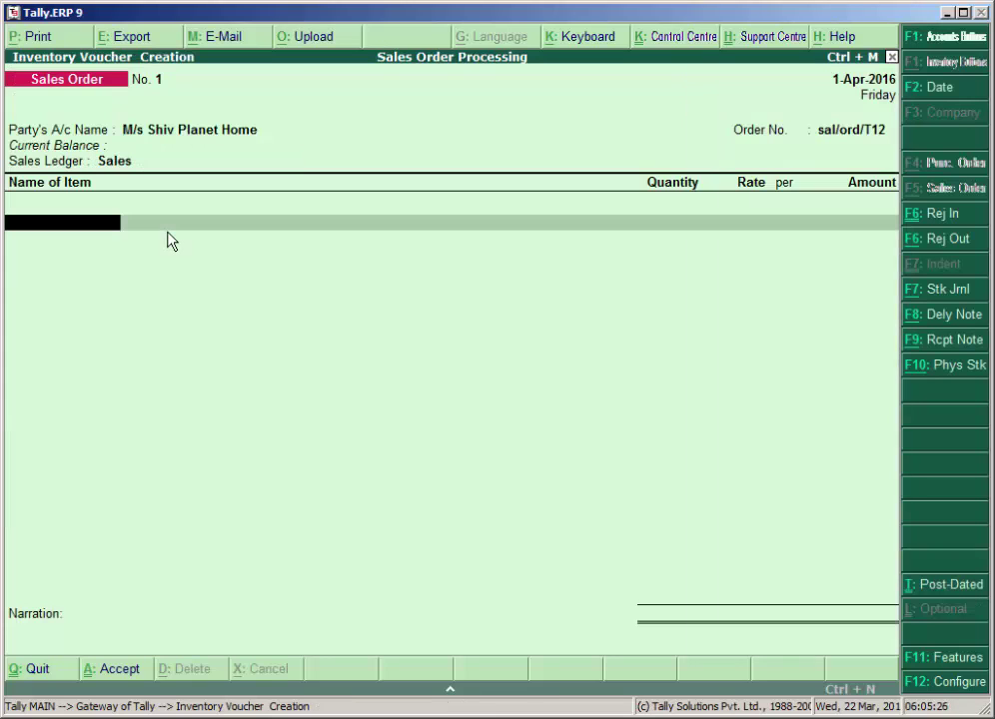
Start a new stock item named Chair and create the stock group Furniture under Primary for it, with adding quantities left at No
key("alt+c")
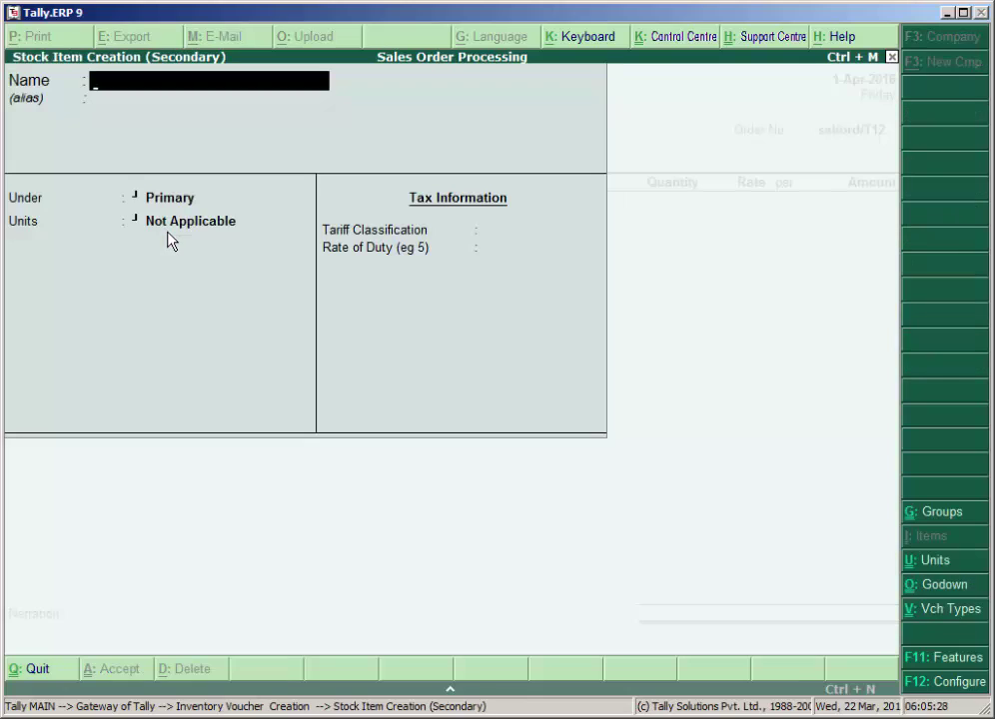
type("Chair")
key("Return")
key("Return")
key("alt+c")
type("F")
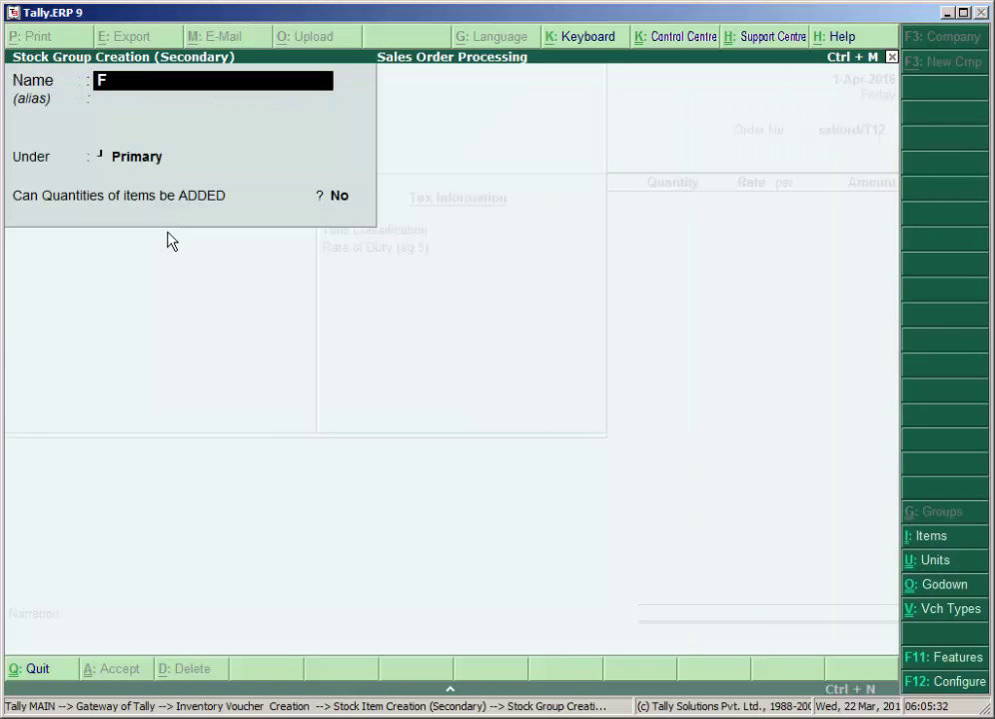
type("urniture")
key("Return")
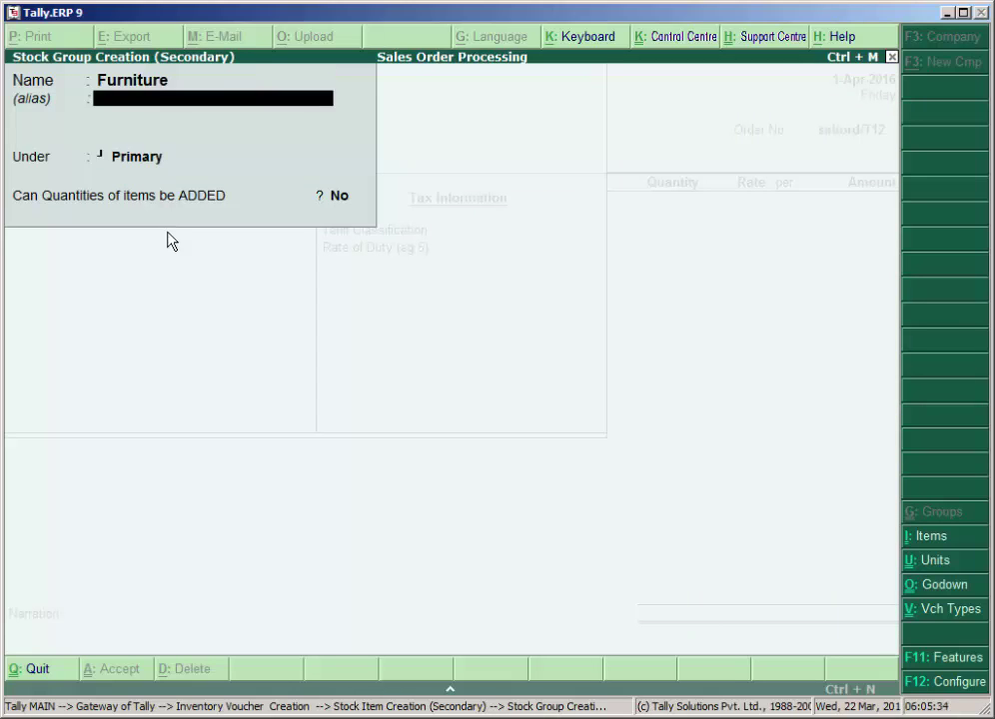
key("Return")
key("Return")
key("Return")
key("Return")
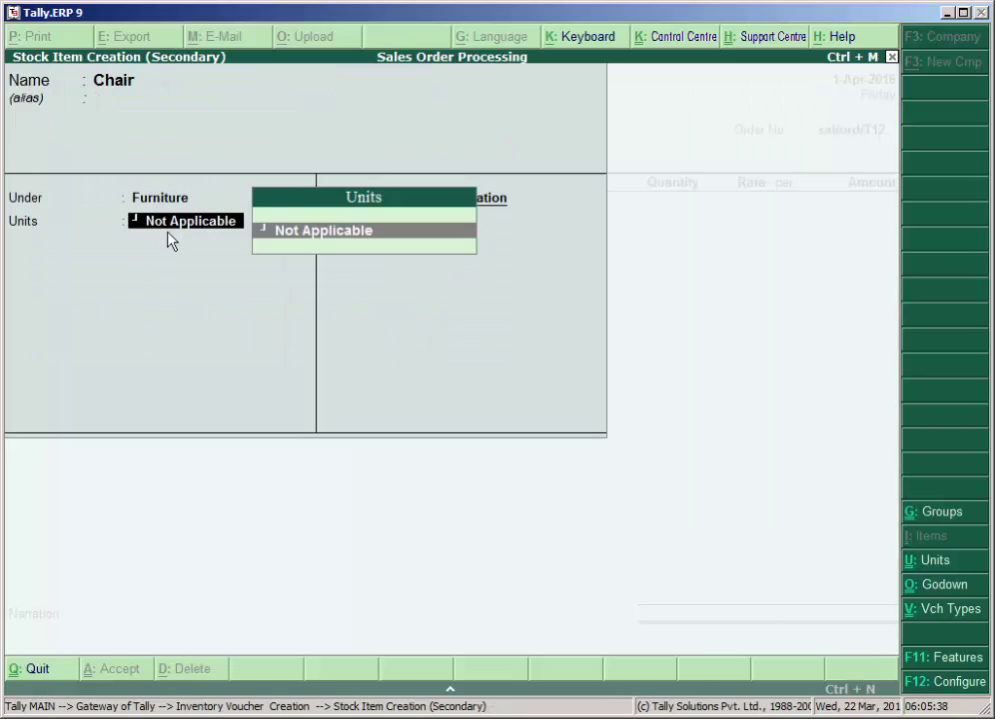
Create a simple unit for the Chair item with symbol qty, formal name Quantity and 0 decimal places
key("alt+c")
type("qty")
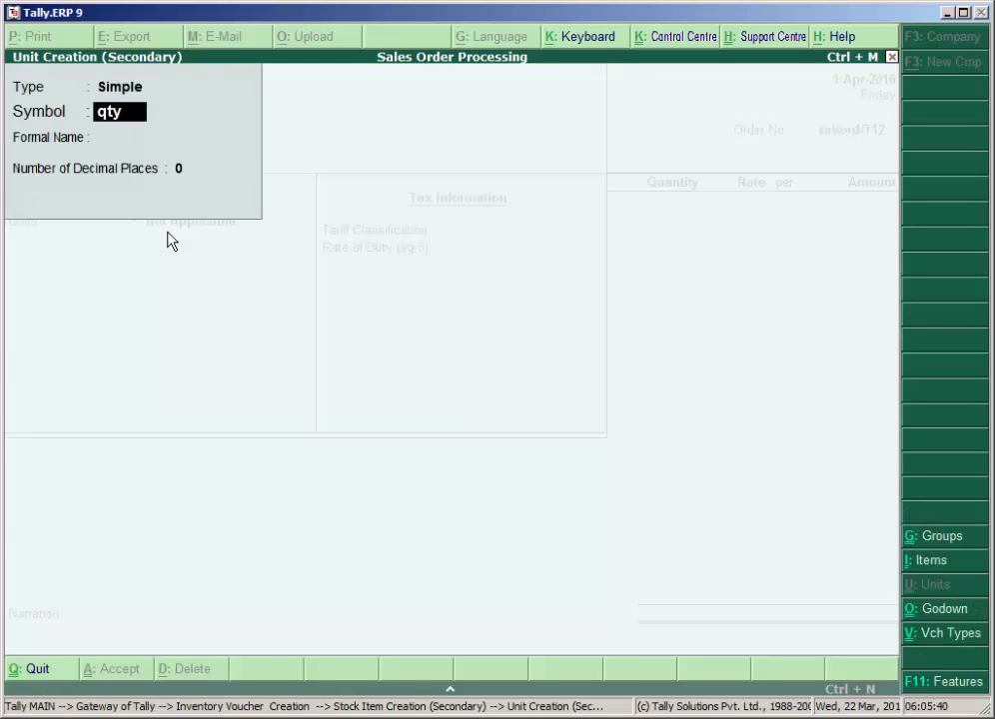
key("Return")
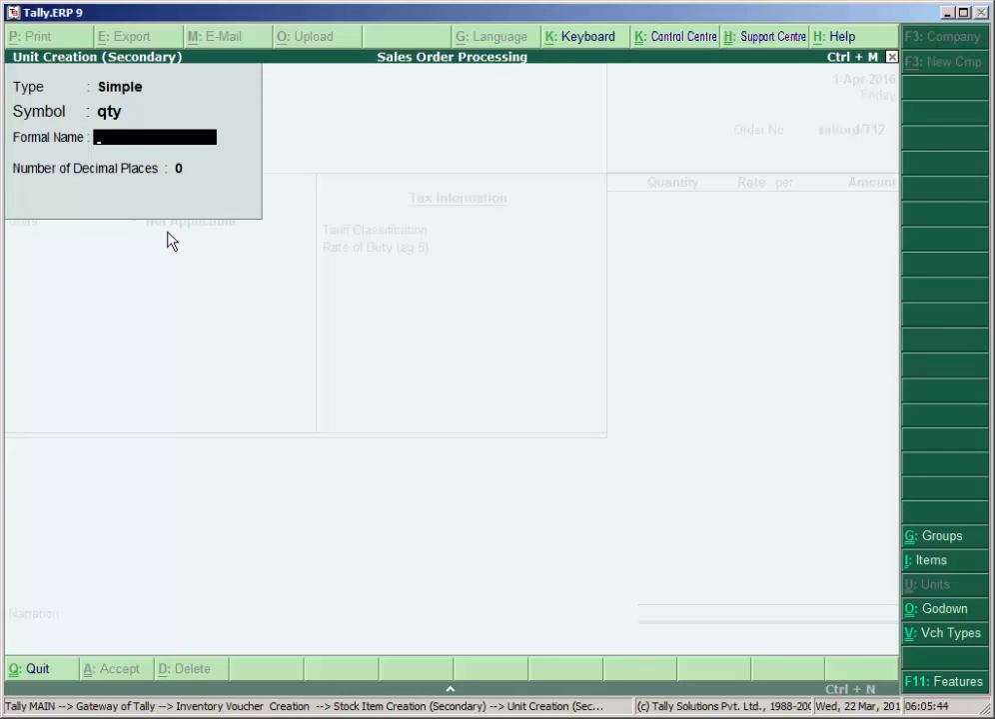
type("Quantity")
key("Return")
key("Return")
key("Return")
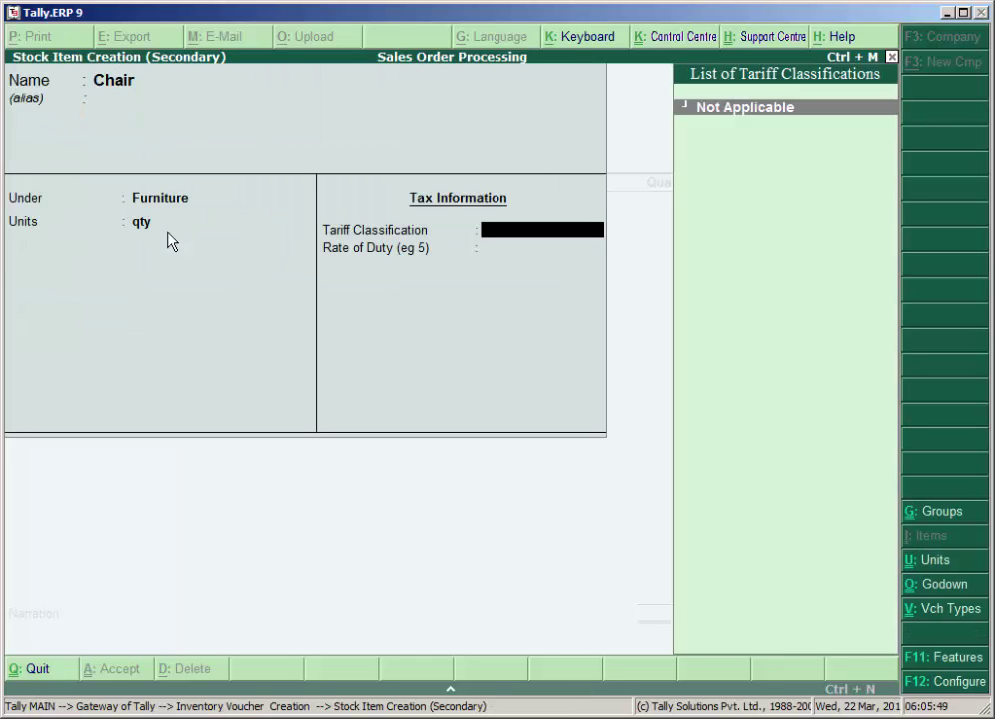
Set Chair's tariff classification to Not Applicable, leave the duty rate blank, and save the stock item into the order
key("Return")
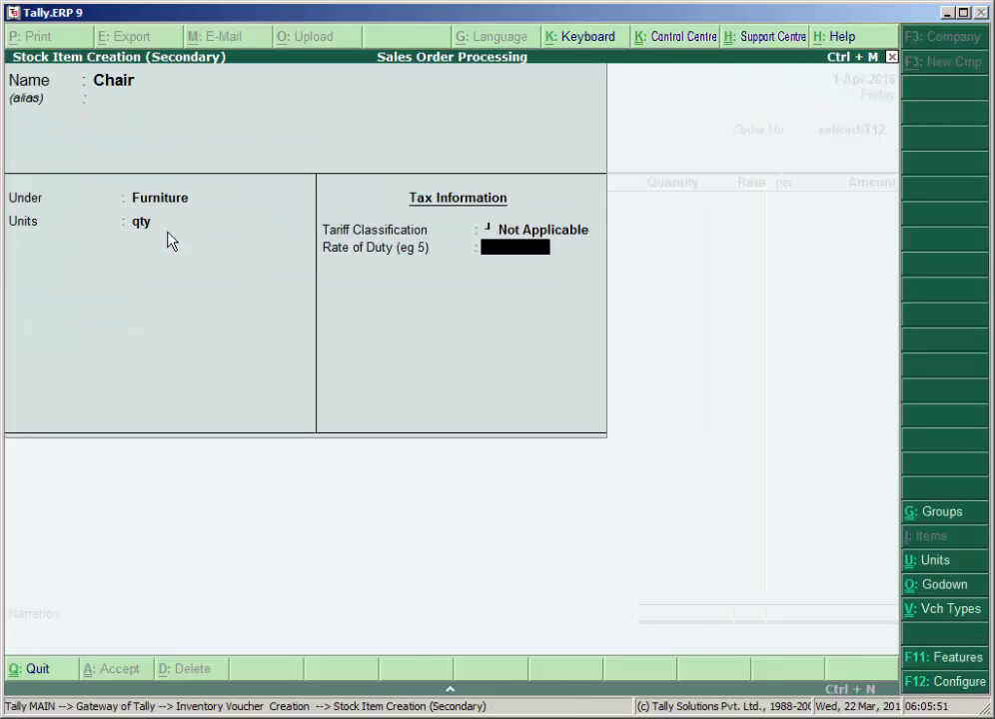
key("Return")
key("Return")
key("Return")
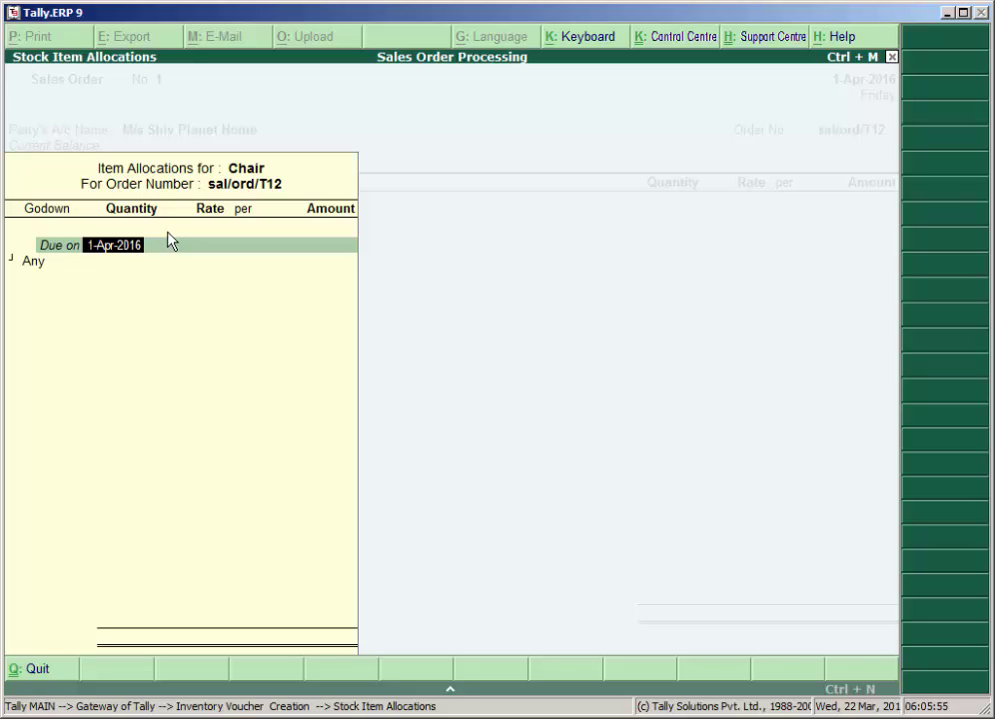
Set Chair's due date to 7-Apr-2016 and create a godown named Mumbai under Primary for its allocation
type("7")
key("Return")
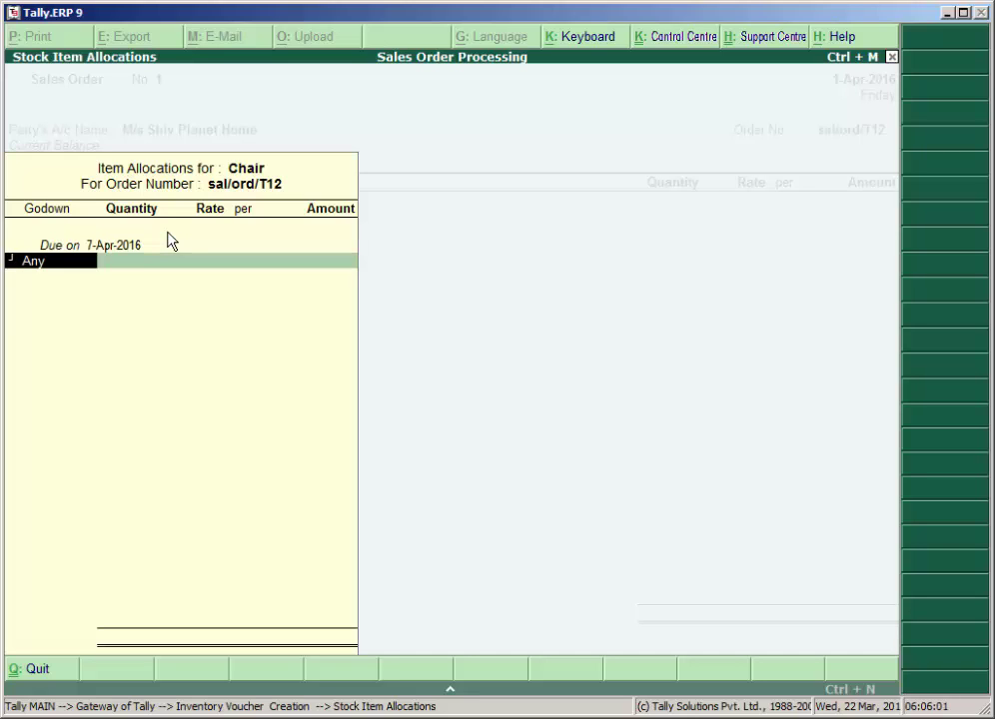
key("alt+c")
type("Mumbai")
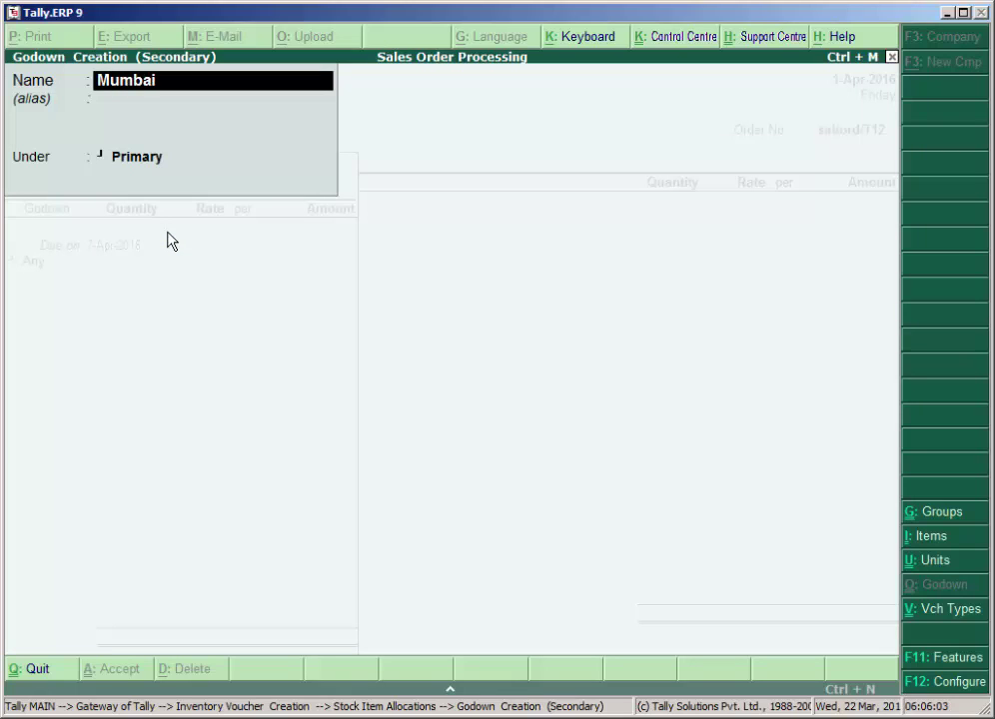
key("Return")
key("Return")
key("Return")
key("Return")
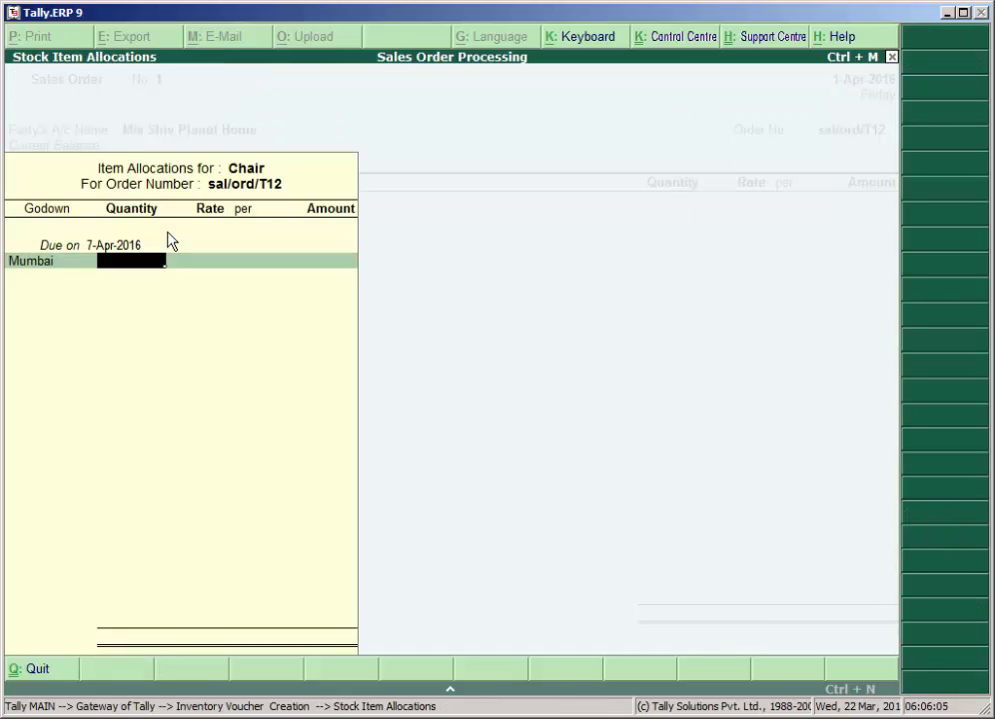
Enter an order quantity of 50 for Chair from Mumbai, leave the rate blank, and return to the item name
type("50")
key("Return")
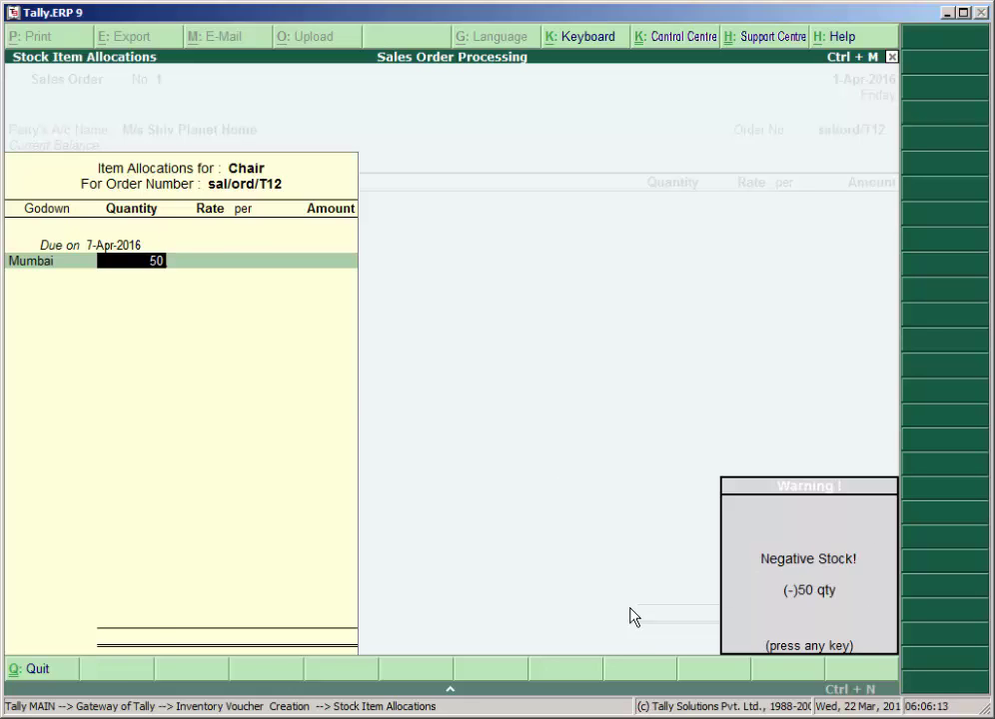
key("Return")
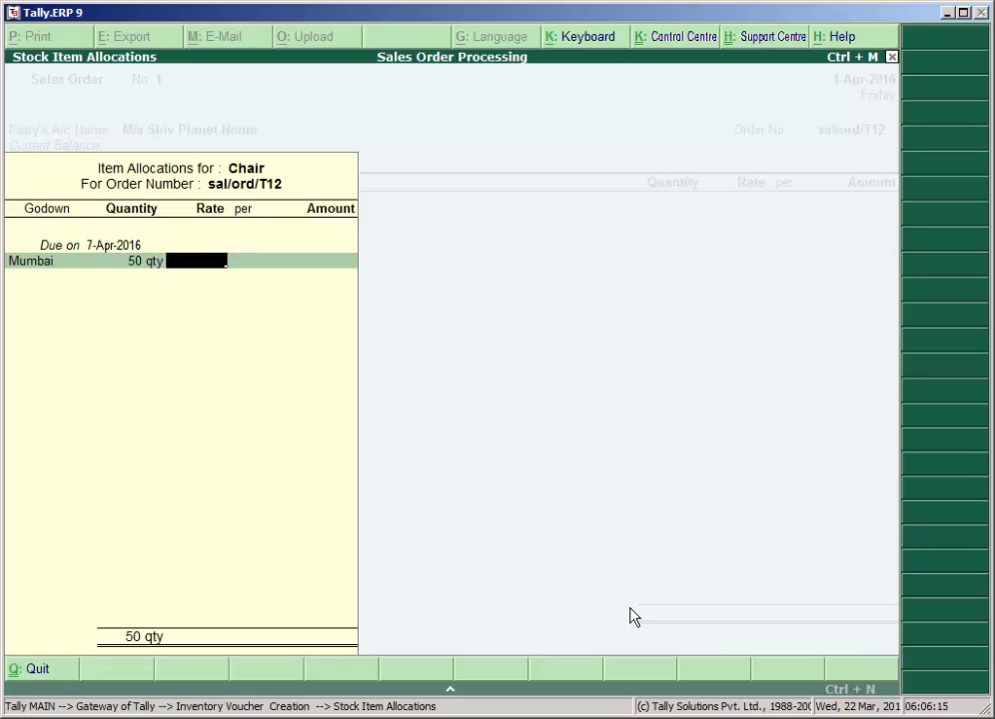
key("Return")
key("Return")
key("BackSpace")
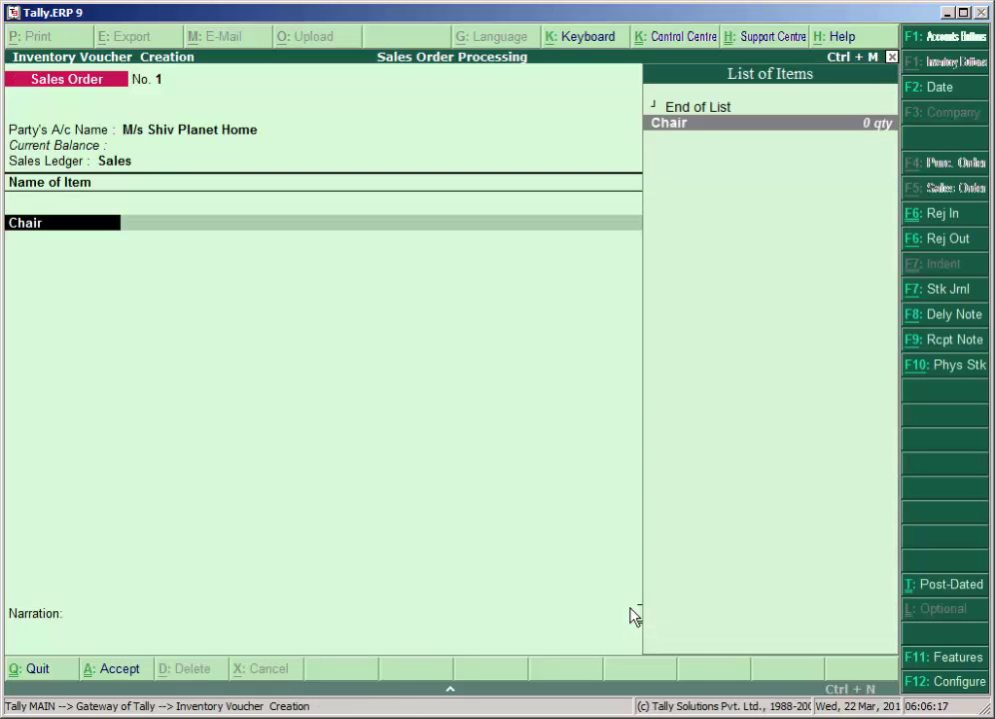
Alter the Chair stock item from within the voucher, giving it an opening balance quantity of 100
key("ctrl+Return")
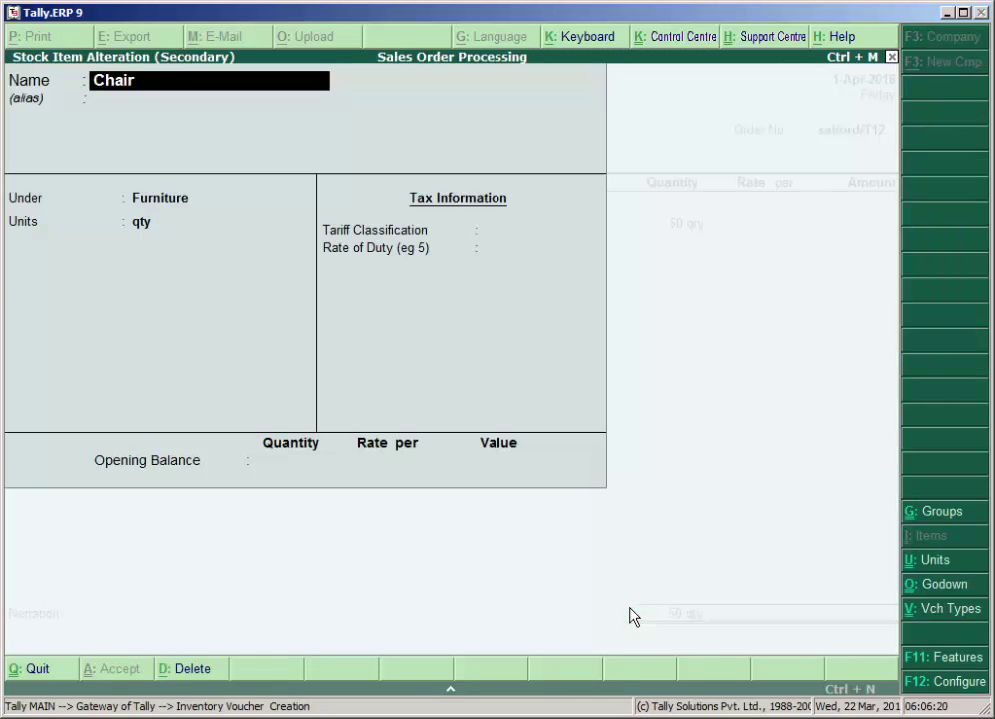
key("Return")
key("Return")
key("Return")
key("Return")
key("Return")
key("Return")
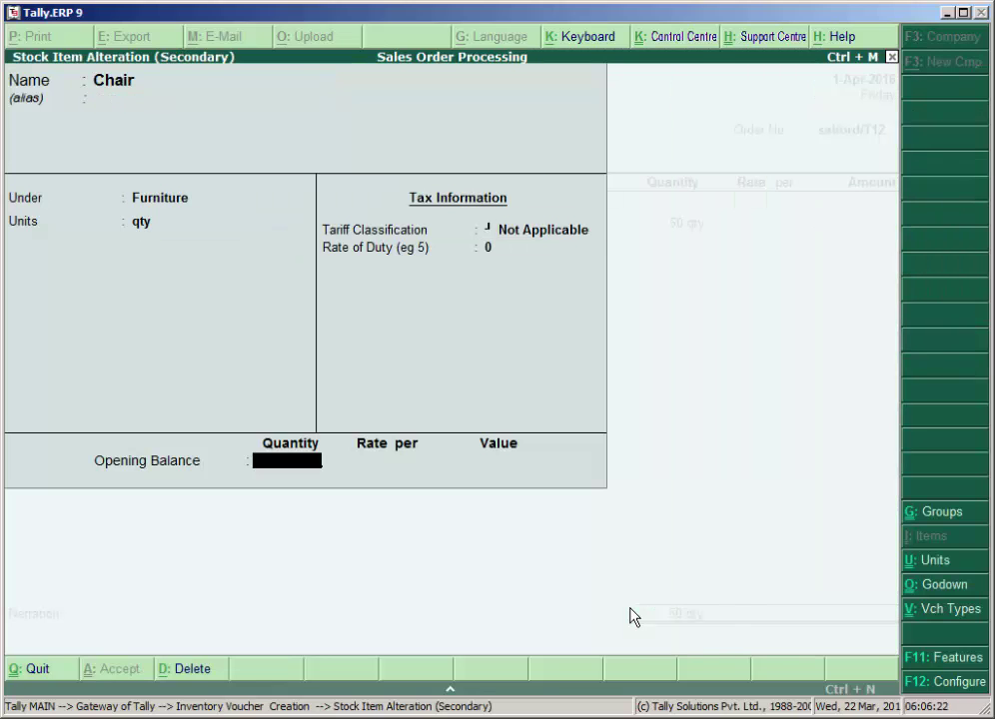
type("100")
key("Return")
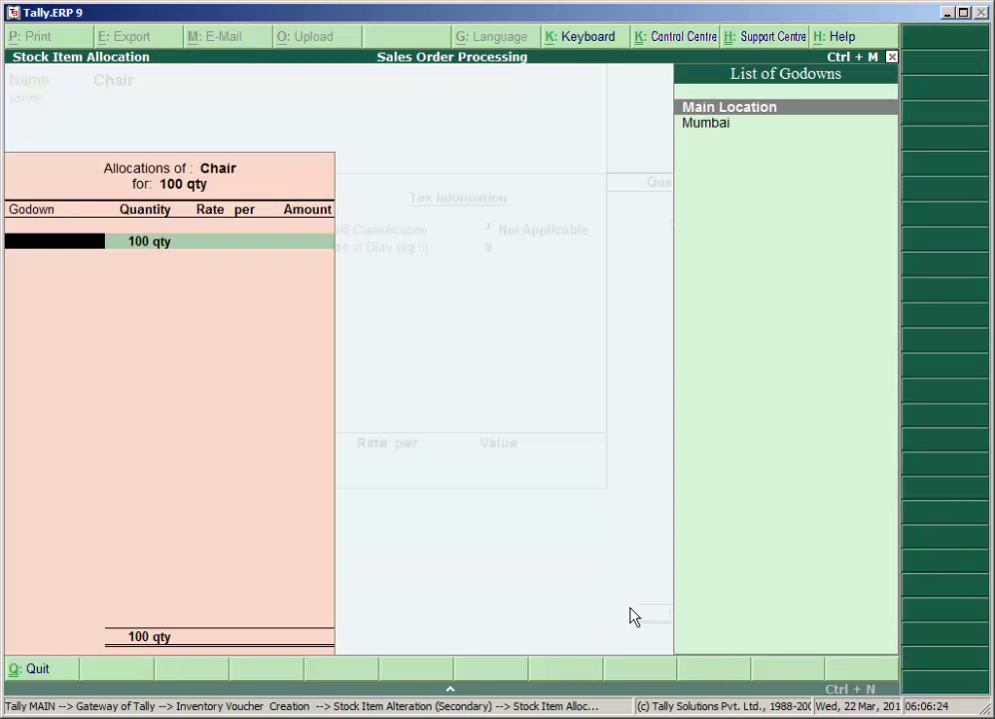
Allocate Chair's opening stock of 100 to the Mumbai godown at a rate of 300 per qty and save the item
key("Down")
key("Return")
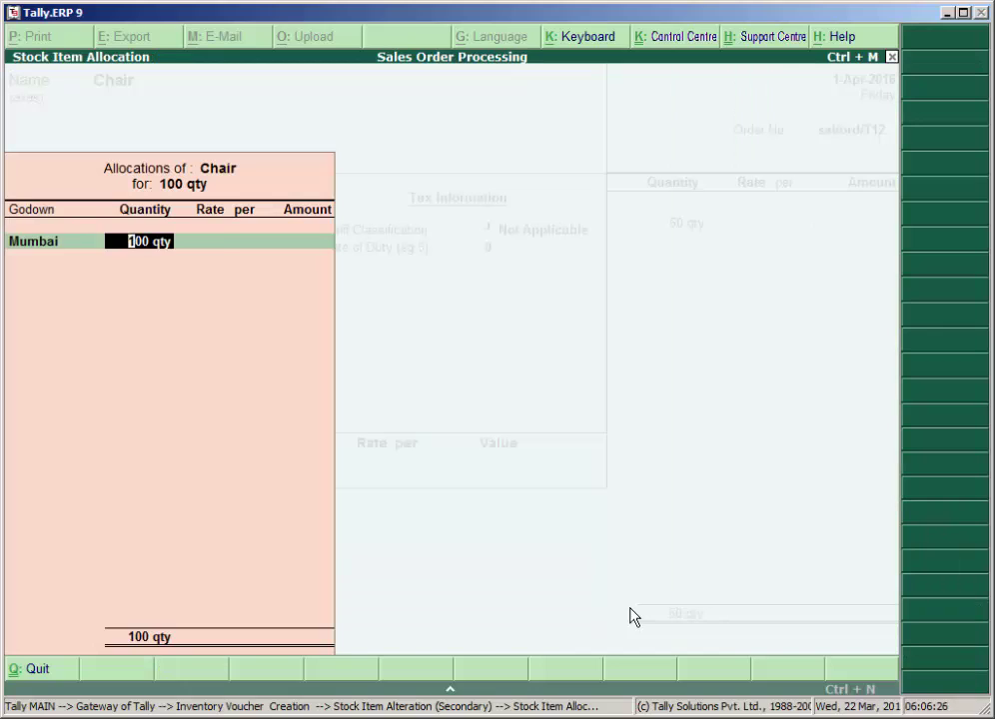
key("Return")
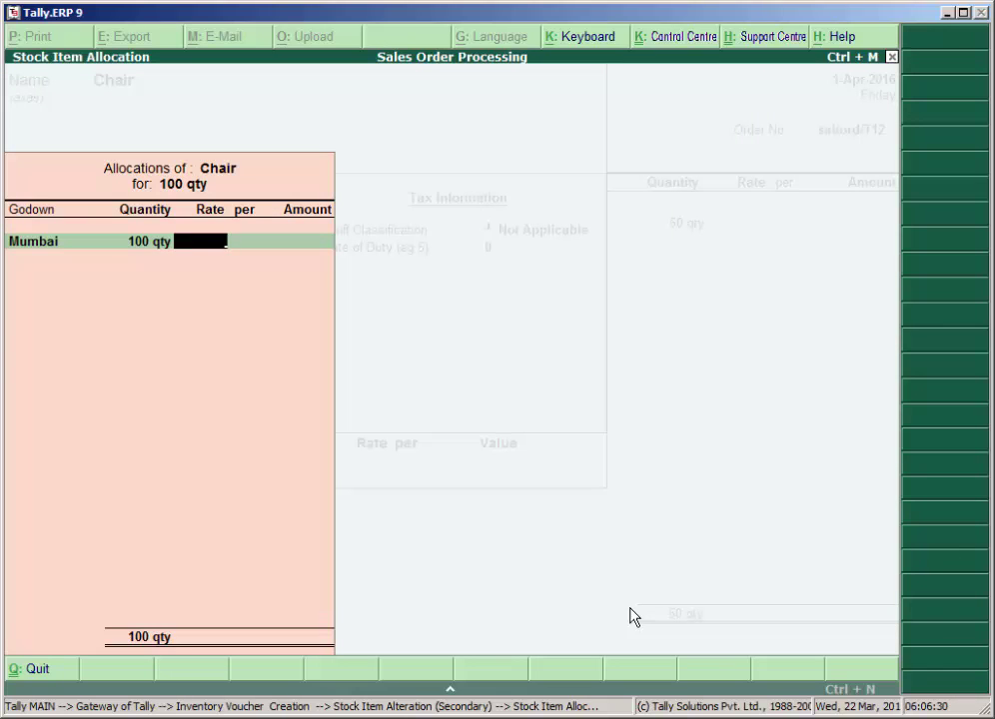
type("300")
key("Return")
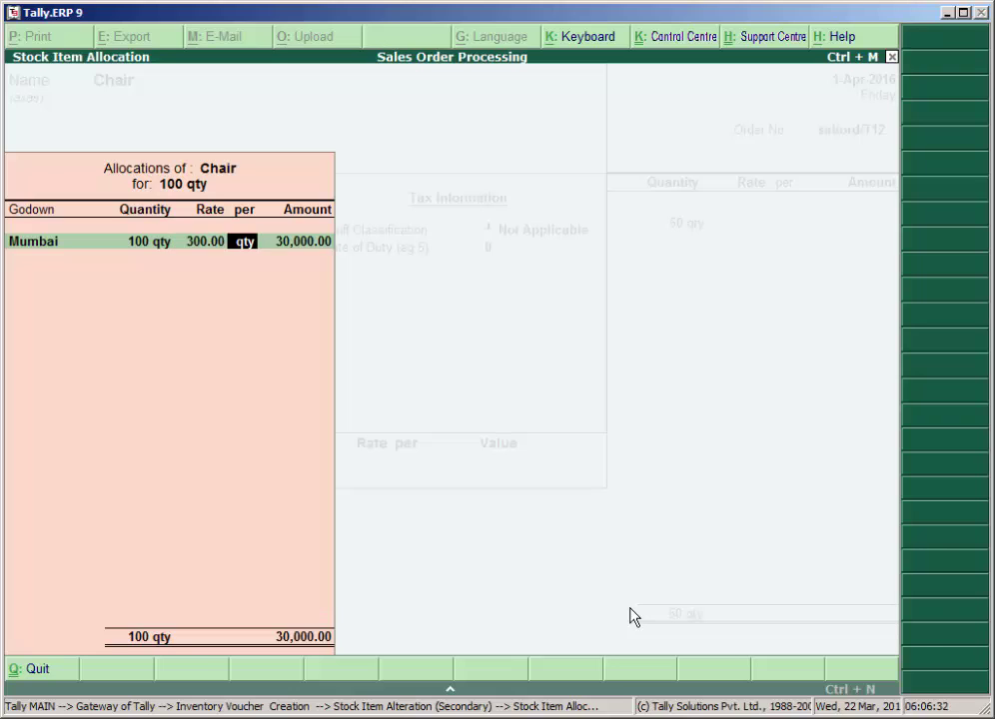
key("Return")
key("Return")
key("Return")
key("Return")
key("Return")
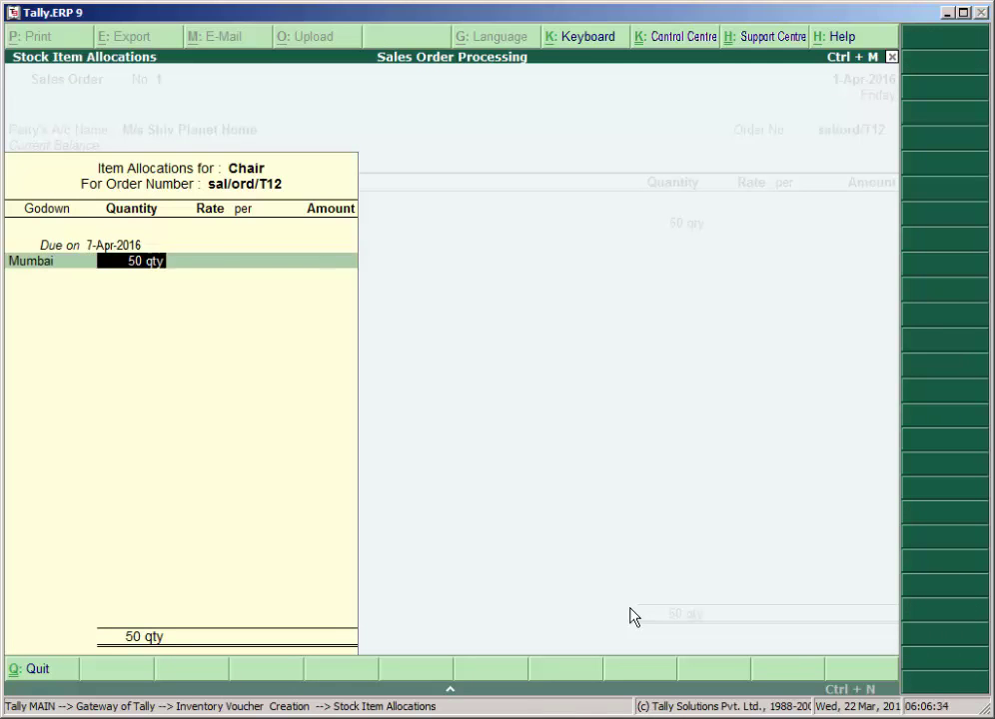
Keep Chair's order allocation with a blank rate, add no further due date, and complete its line in the order
key("Return")
key("Return")
key("Return")
key("Return")
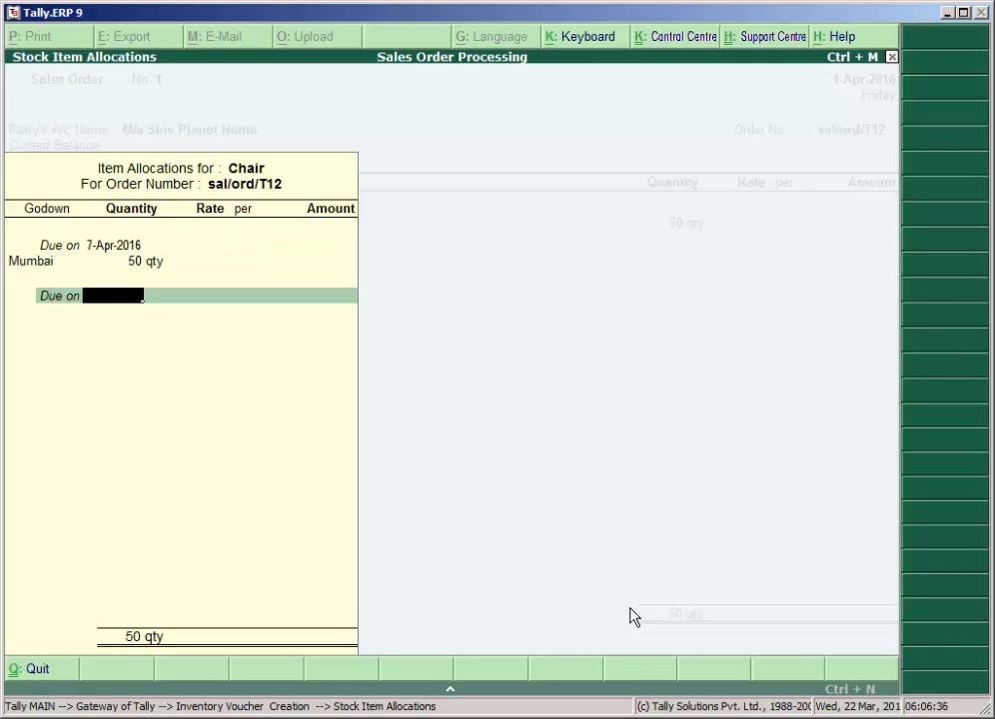
key("Return")
key("Return")
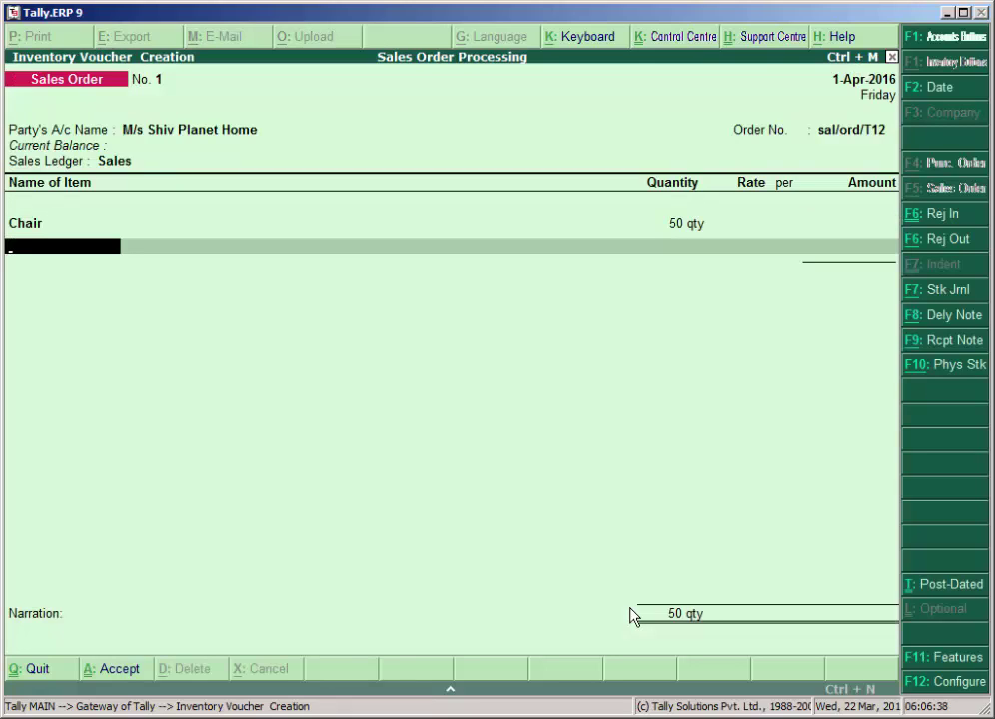
Create a stock item named Table under Furniture with unit qty and tariff classification Not Applicable, leaving the duty rate blank
key("alt+c")
type("T")
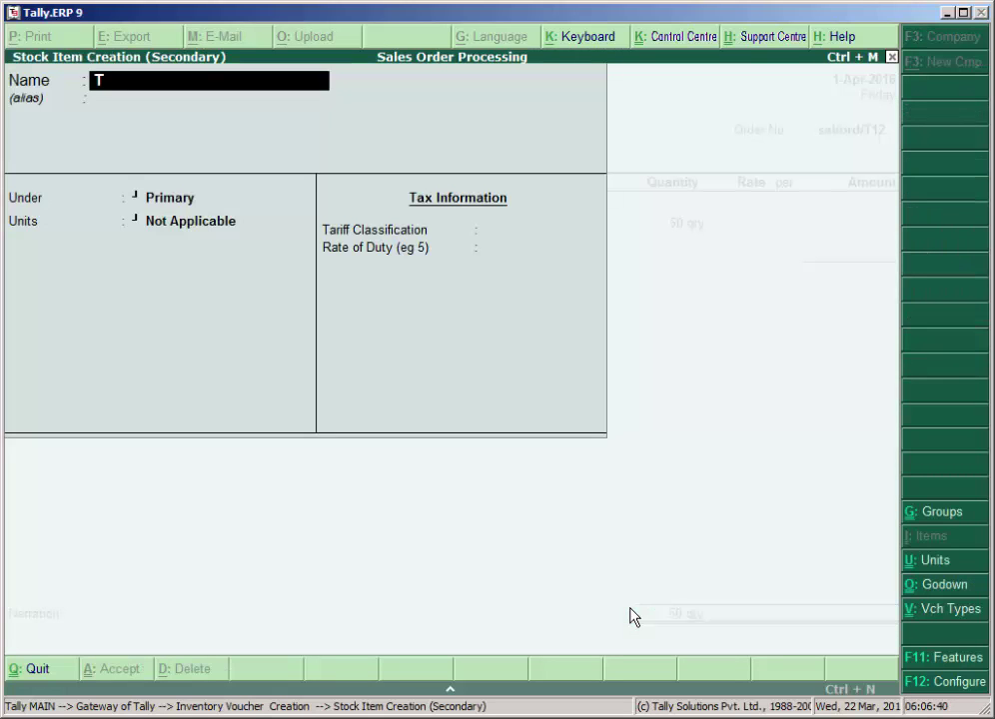
type("able")
key("Return")
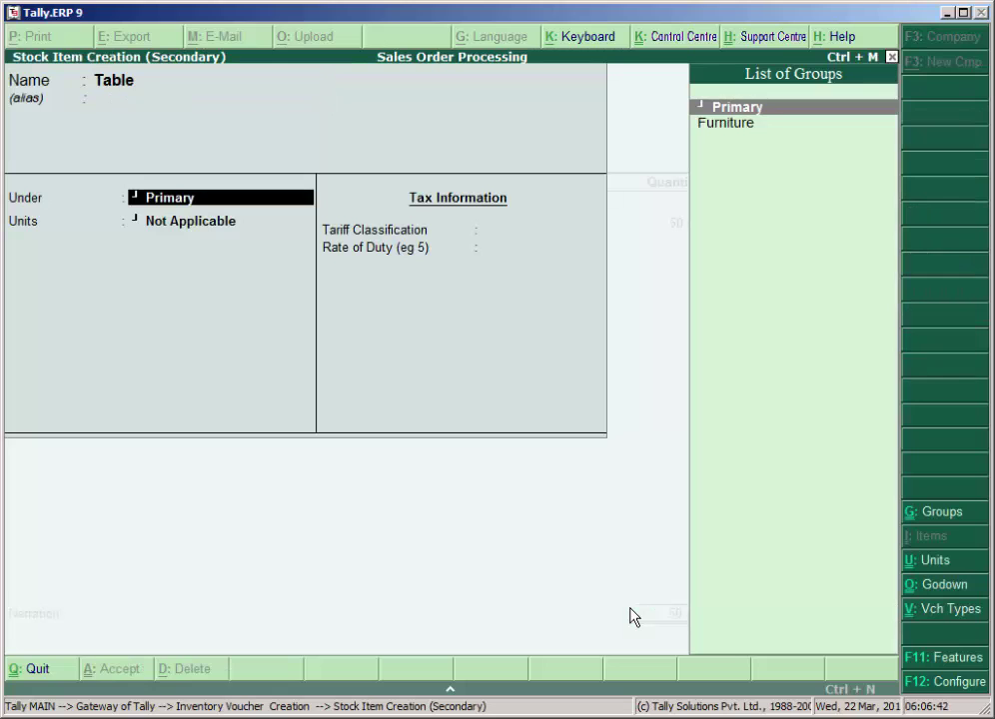
type("F")
key("Return")
type("qty")
key("Return")
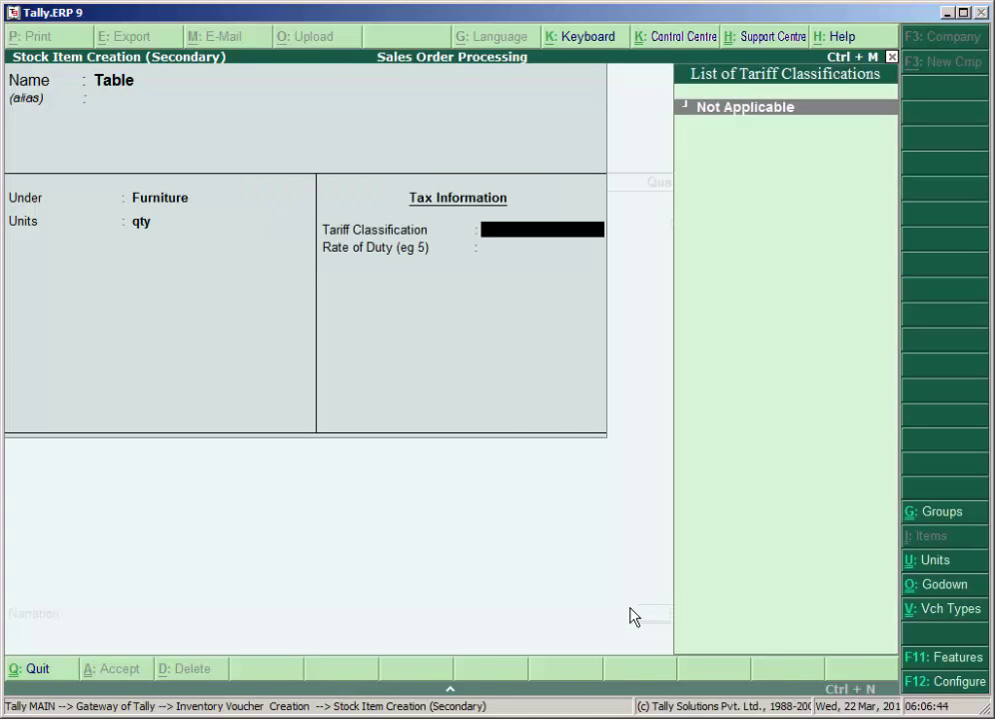
key("Return")
key("Return")
key("Return")
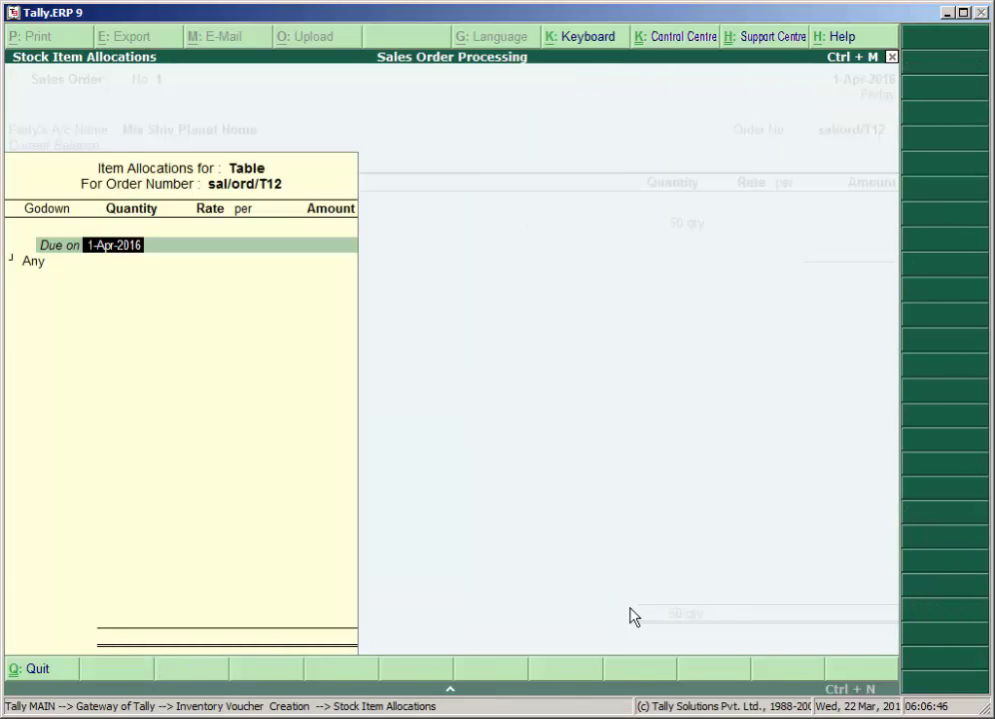
Leave Table's order allocation and alter the Table stock item, giving it an opening balance quantity of 100
key("Escape")
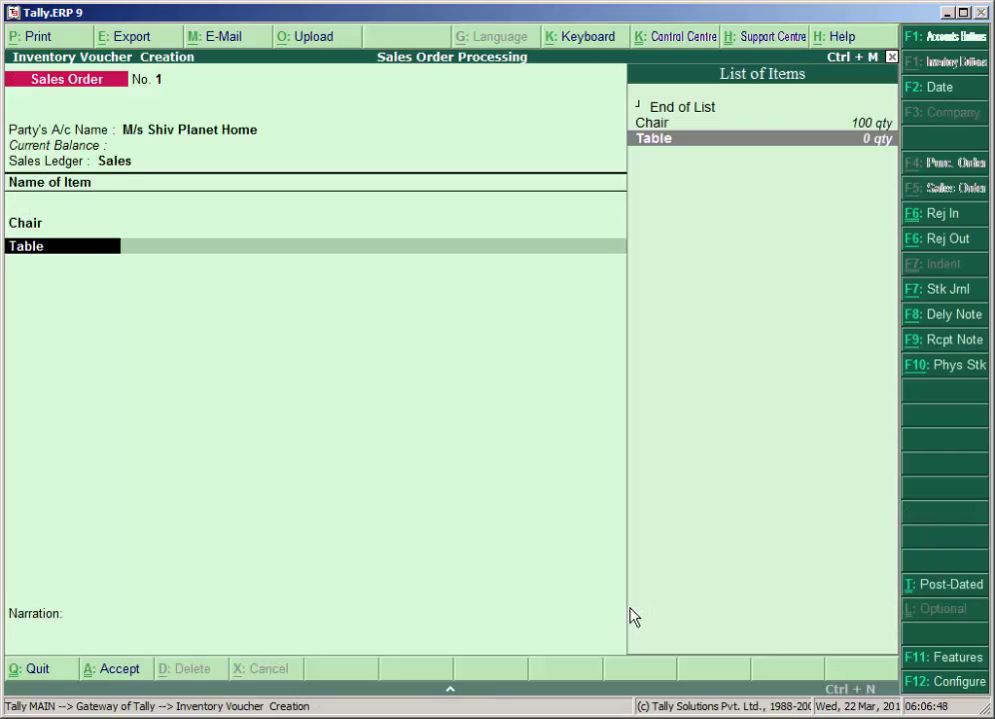
key("ctrl+Return")
key("Return")
key("Return")
key("Return")
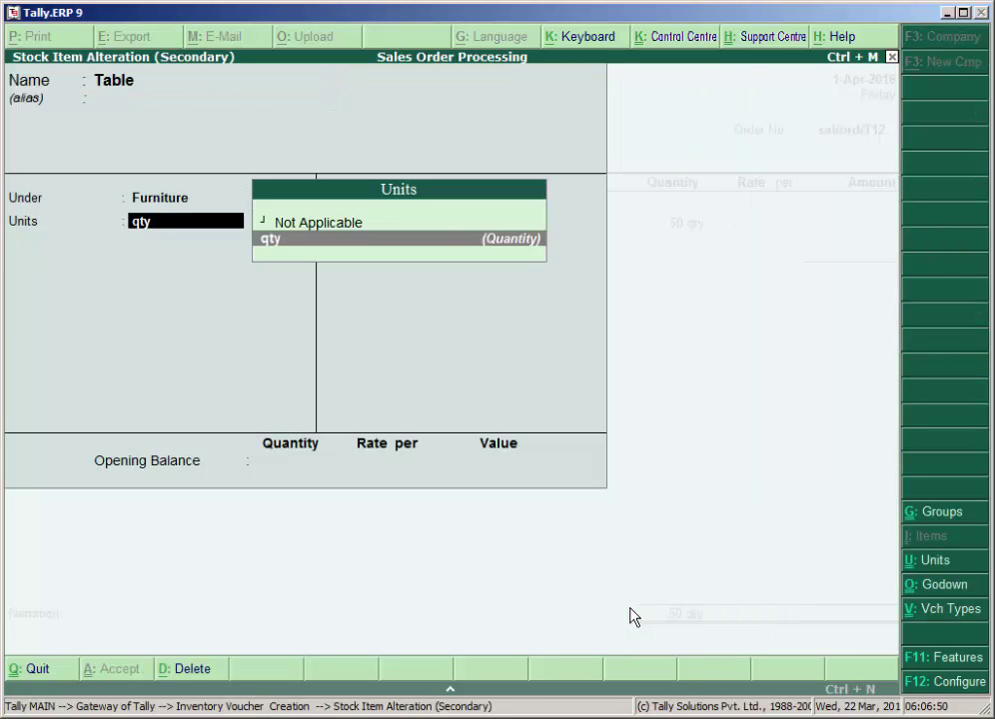
key("Return")
key("Return")
key("Return")
type("100")
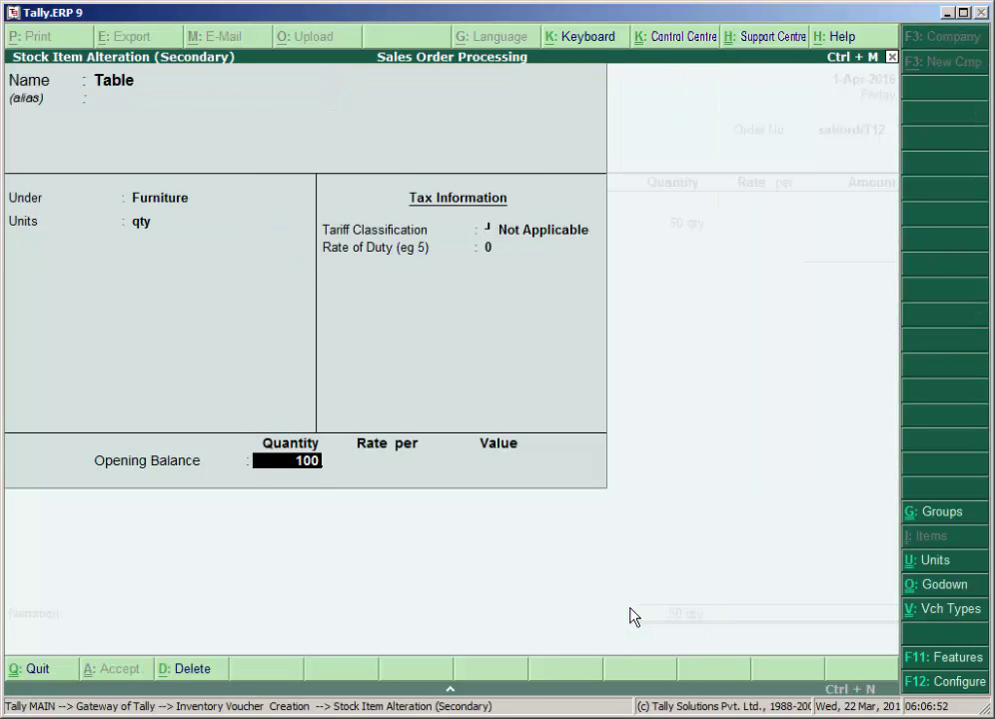
key("Return")
Allocate Table's opening stock of 100 to the Mumbai godown at a rate of 900 per qty and save the item
key("Down")
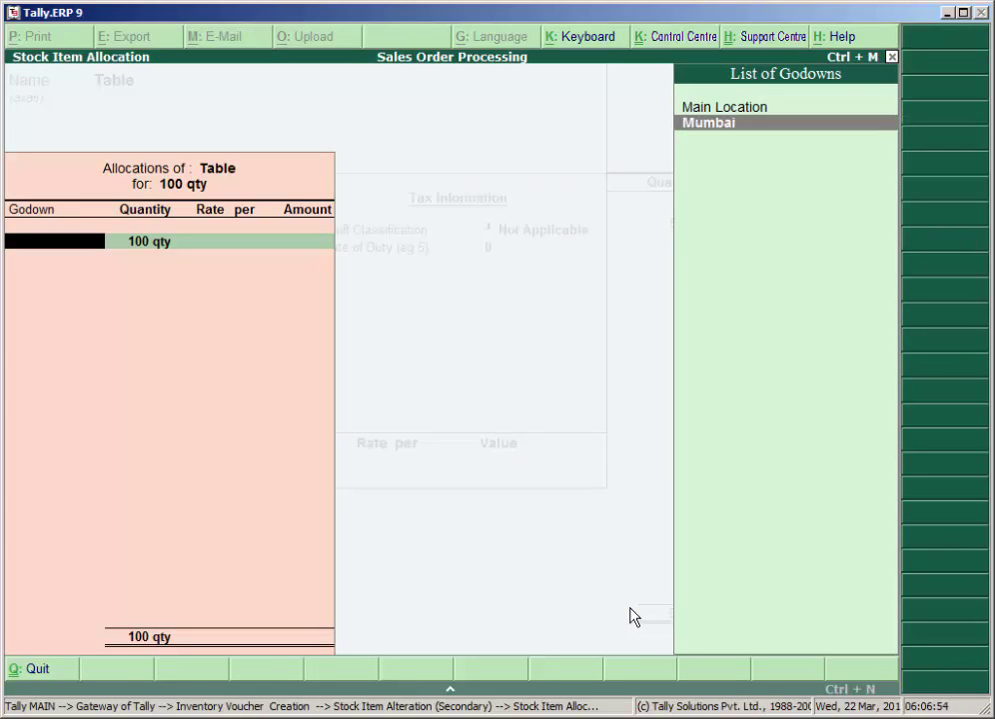
key("Return")
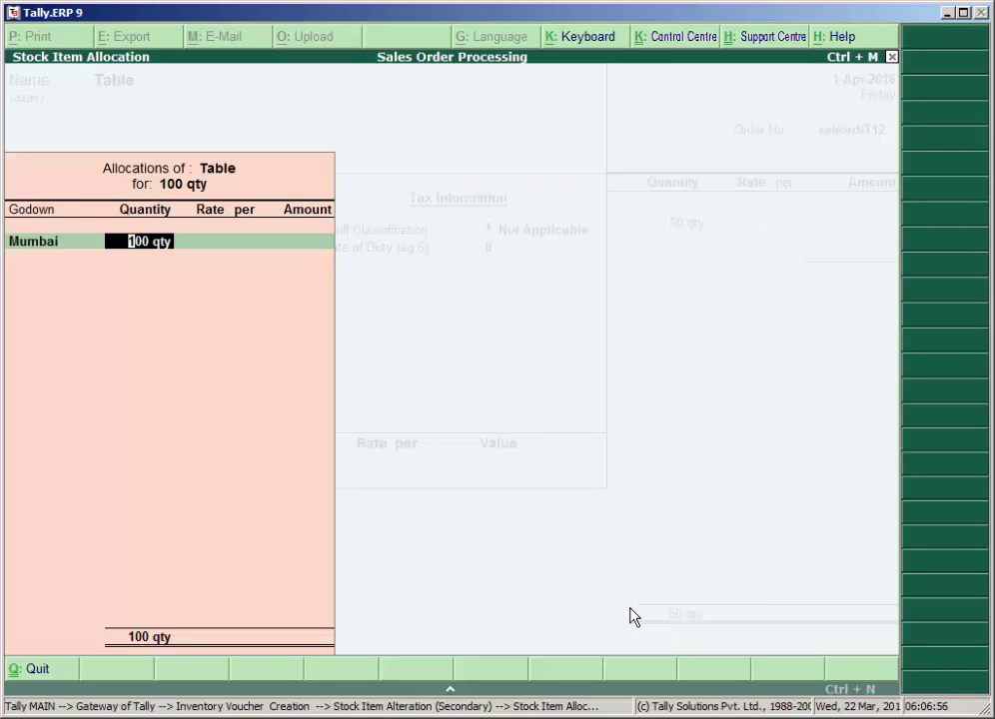
key("Return")
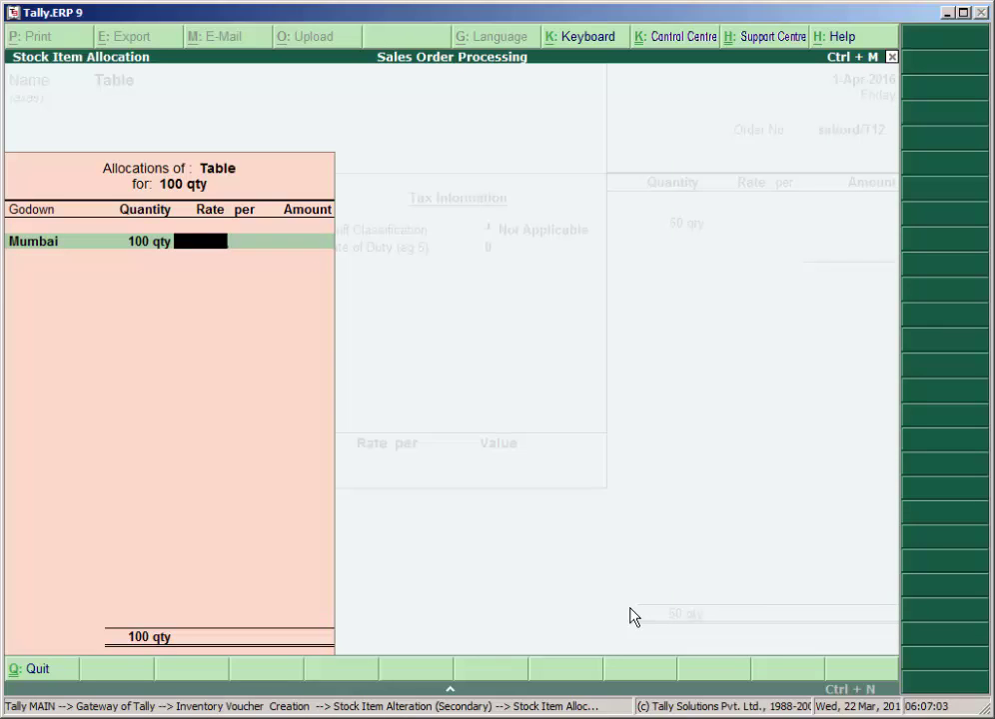
type("900")
key("Return")
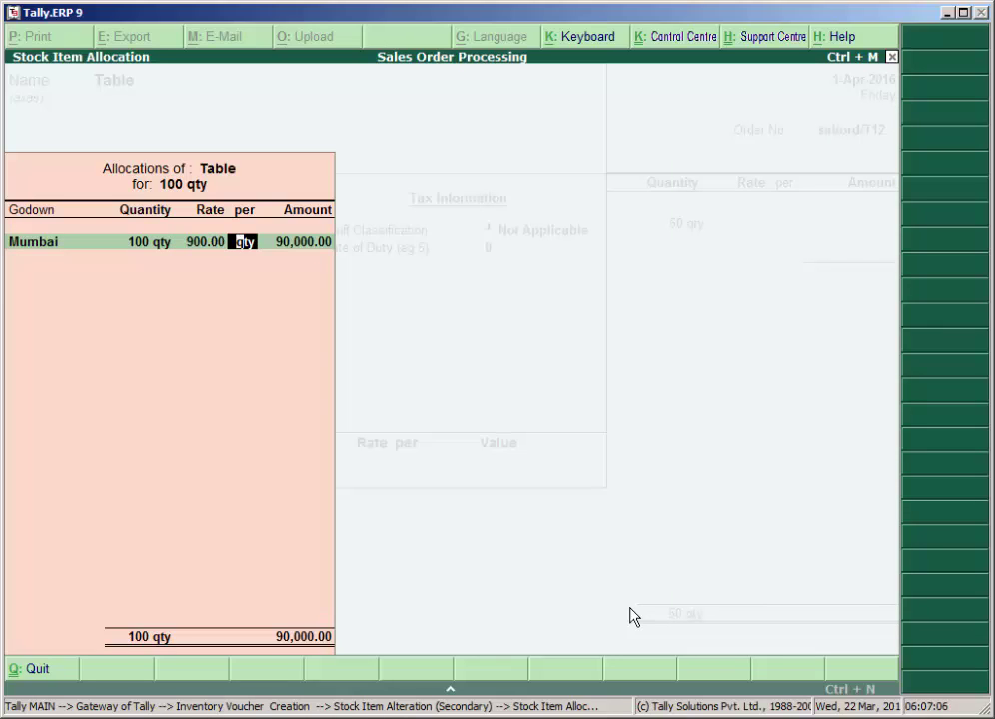
key("Return")
key("Return")
key("Return")
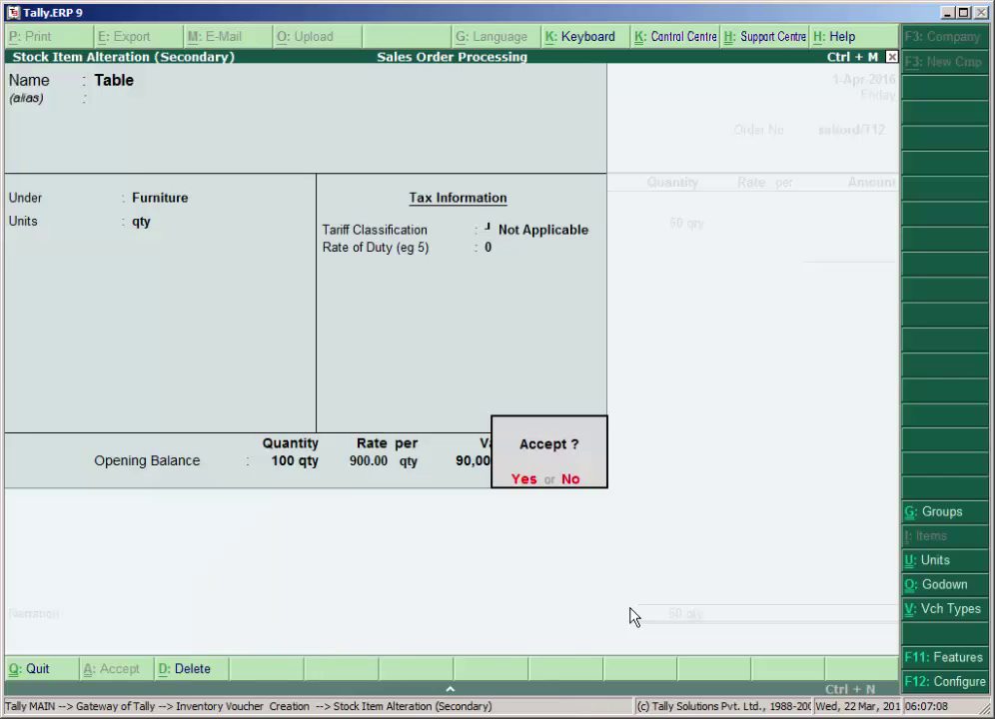
key("y")
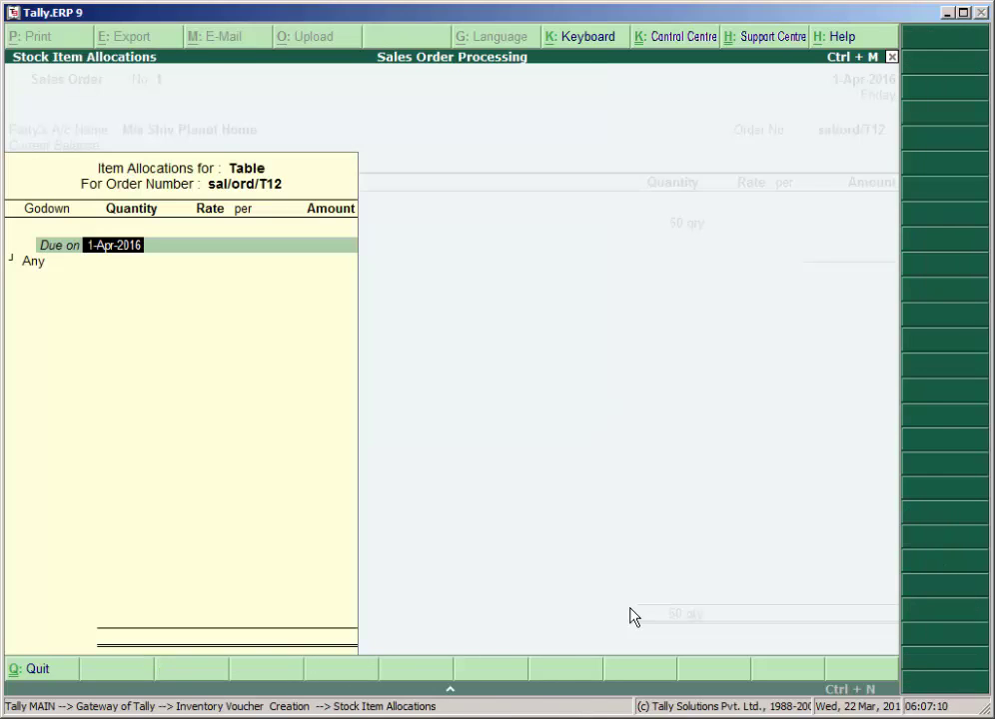
Allocate 50 qty of Table from Mumbai in the order, due on 7-Apr-2016, with the rate left blank
type("7/4")
key("Return")
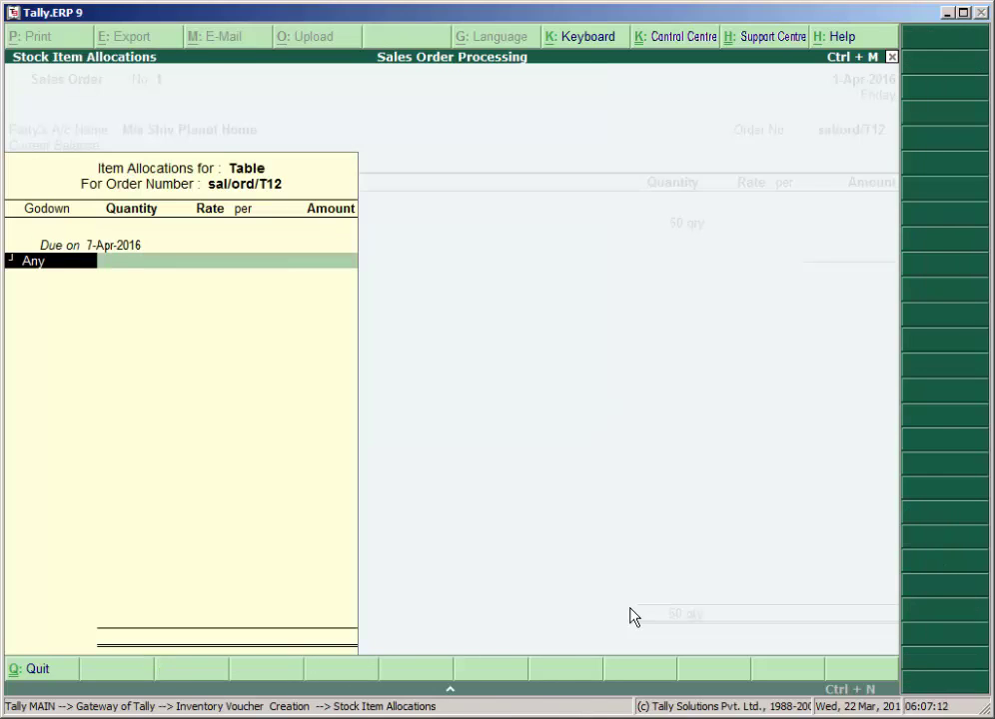
type("Mu")
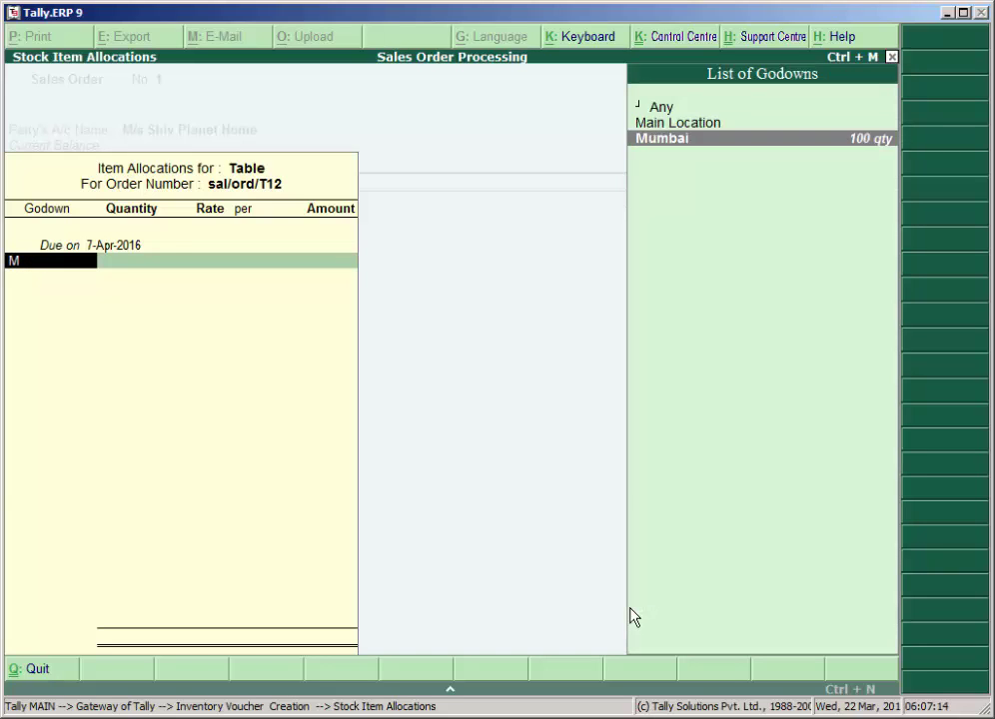
key("Return")
type("50")
key("Return")
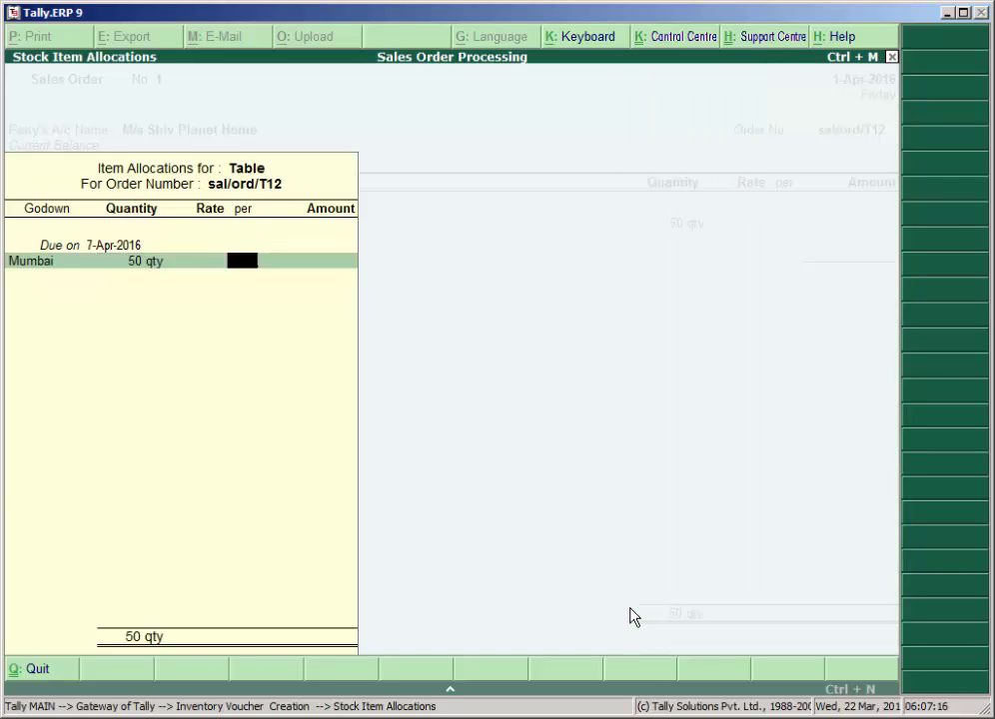
key("Return")
key("Return")
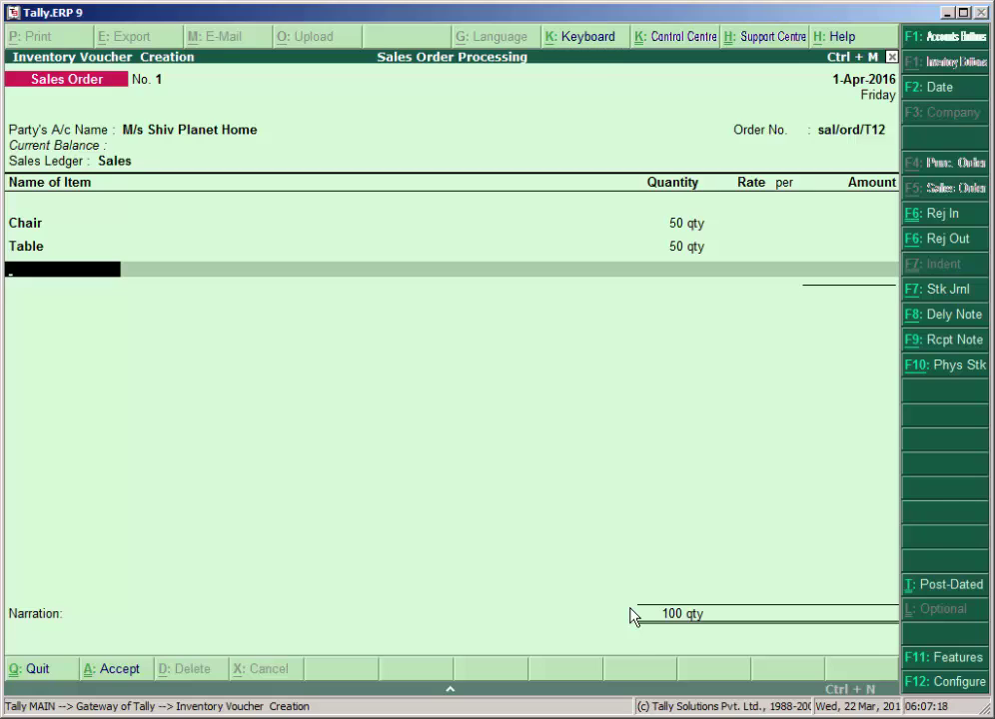
Create a stock item named Rack under Furniture with unit qty and tariff classification Not Applicable, leaving the duty rate blank
key("alt+c")
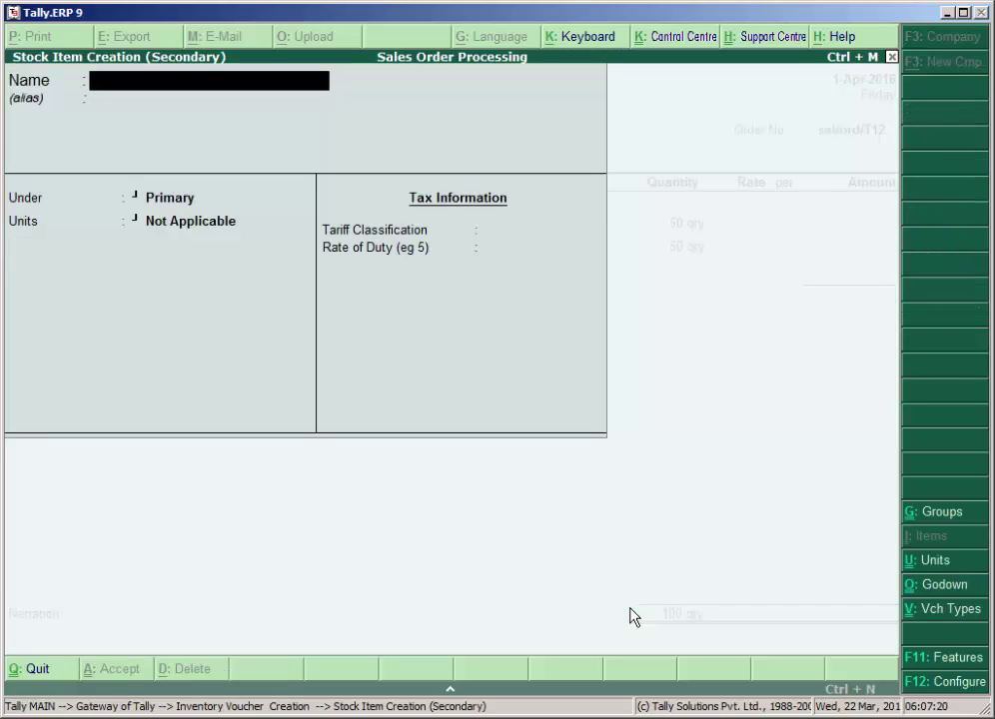
type("Rack")
key("Return")
key("Return")
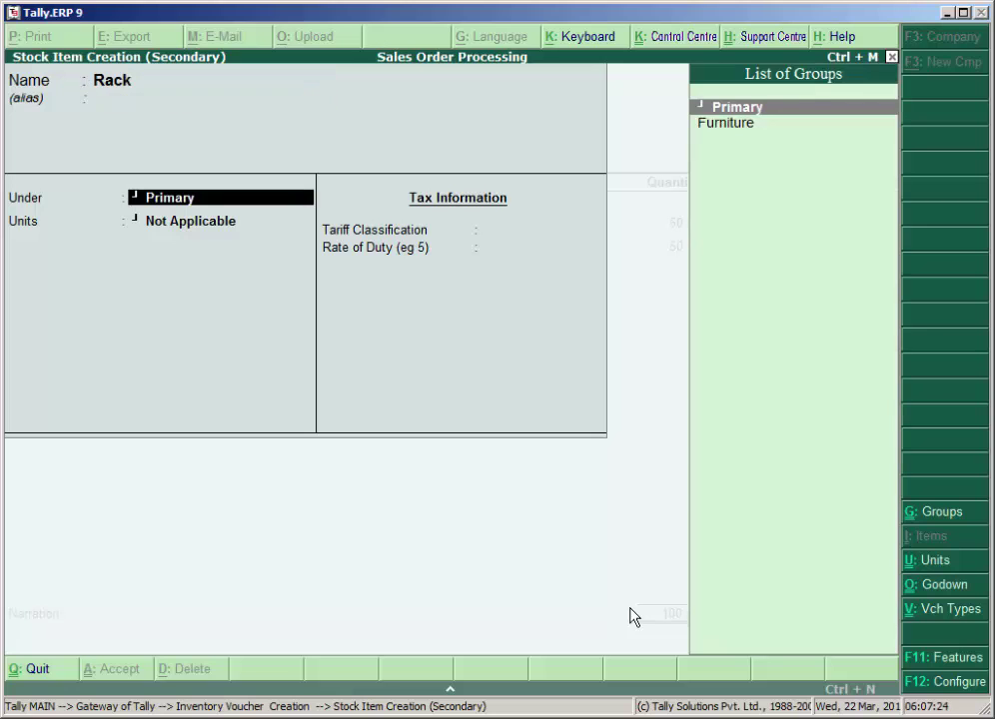
key("Down")
key("Return")
key("Down")
key("Return")
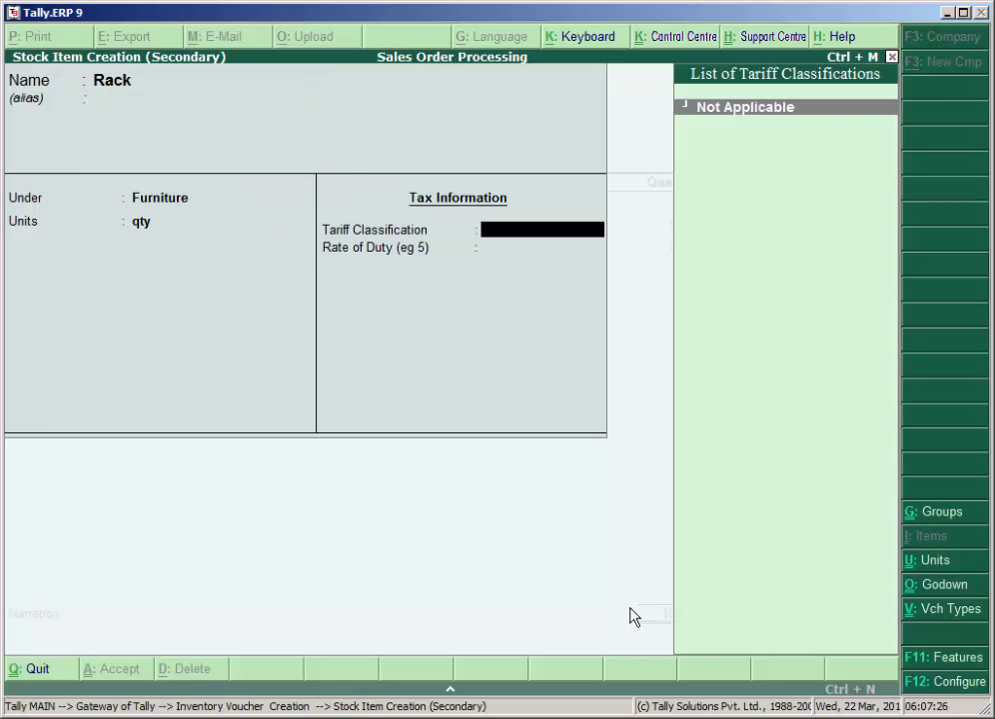
key("Return")
key("Return")
key("Return")
Leave Rack's order allocation and alter the Rack stock item, giving it an opening balance quantity of 100
key("Escape")
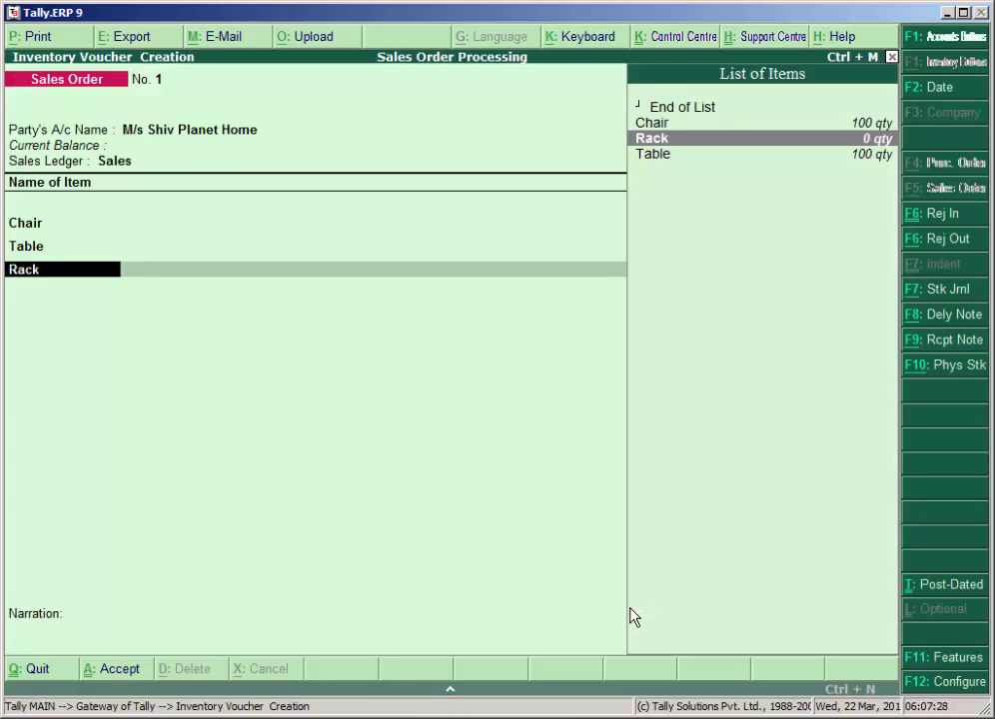
key("ctrl+Return")
key("Return")
key("Return")
key("Return")
key("Return")
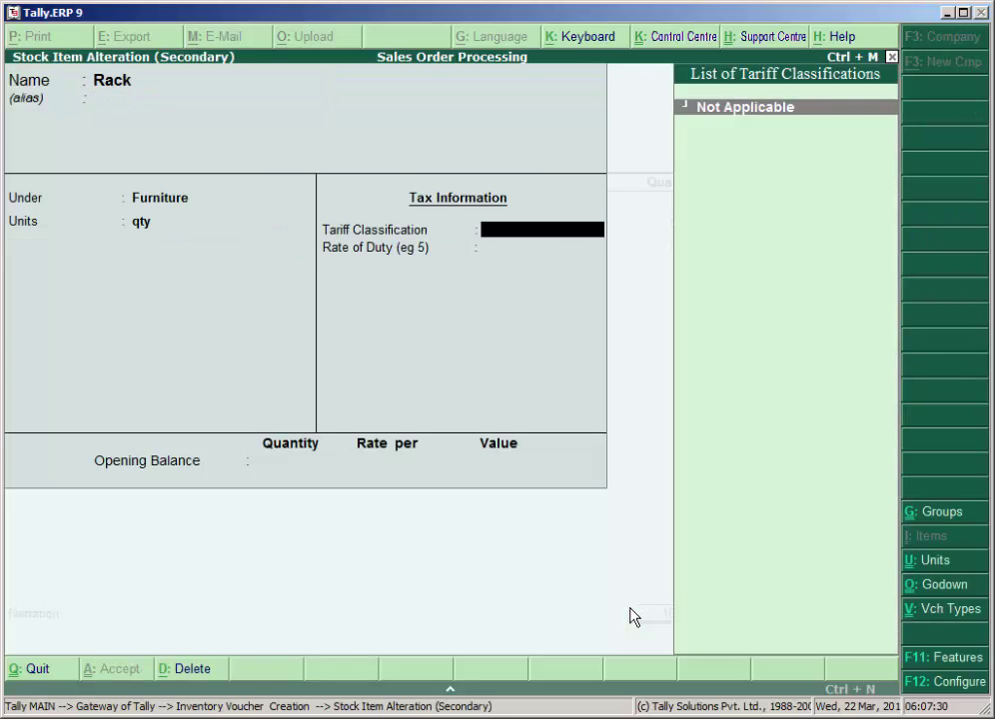
key("Return")
key("Return")
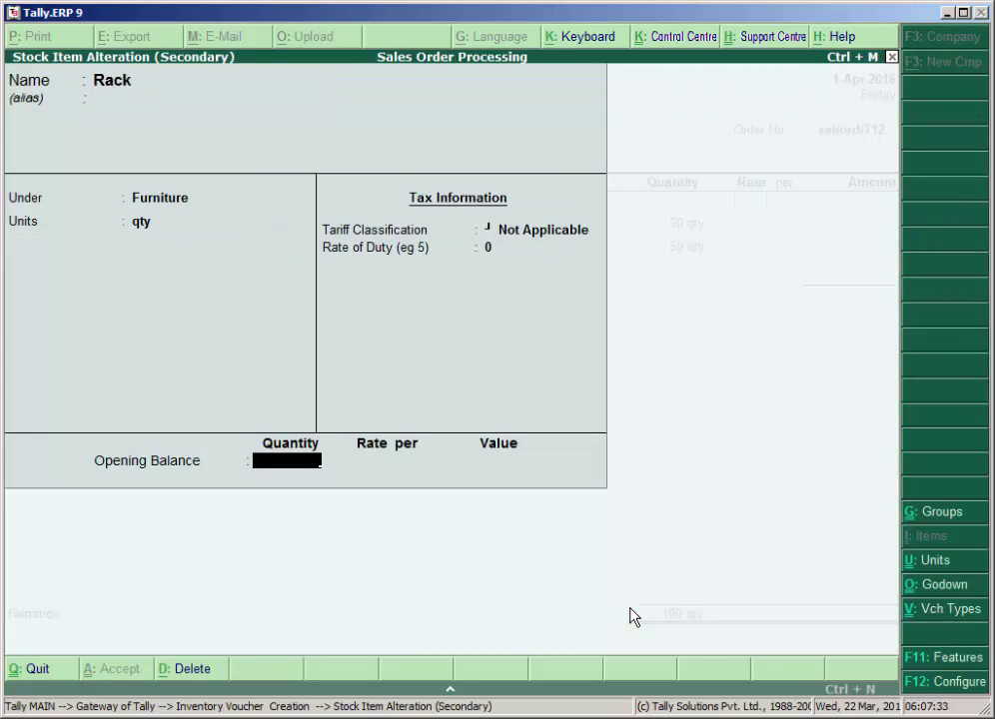
type("100")
key("Return")
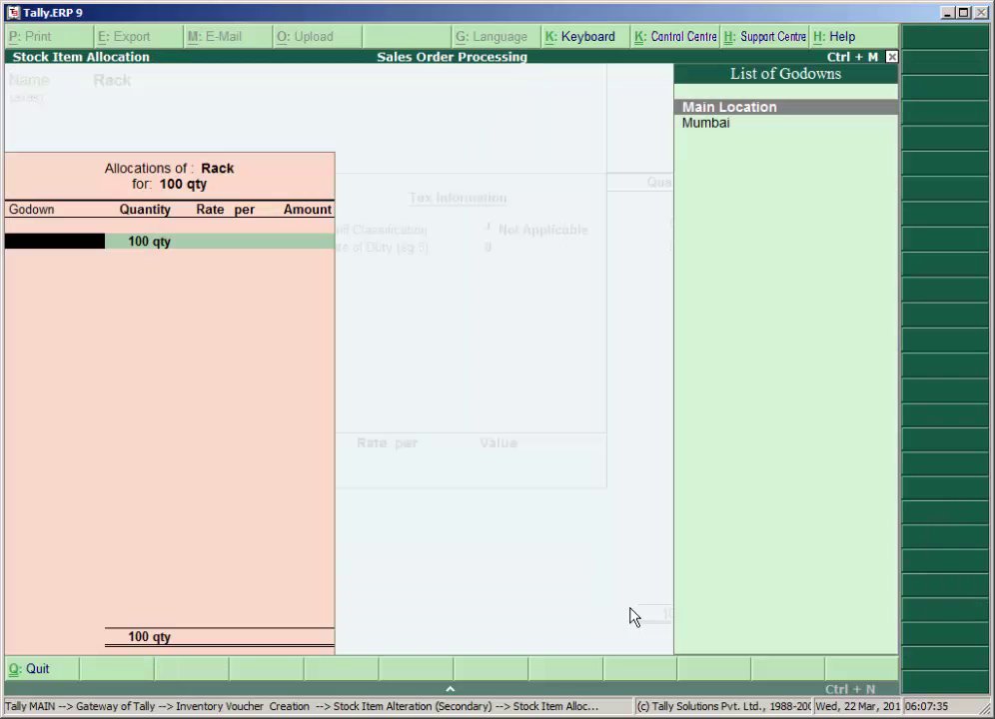
Allocate Rack's opening stock of 100 to the Mumbai godown at a rate of 1800 per qty and save the item
key("Down")
key("Return")
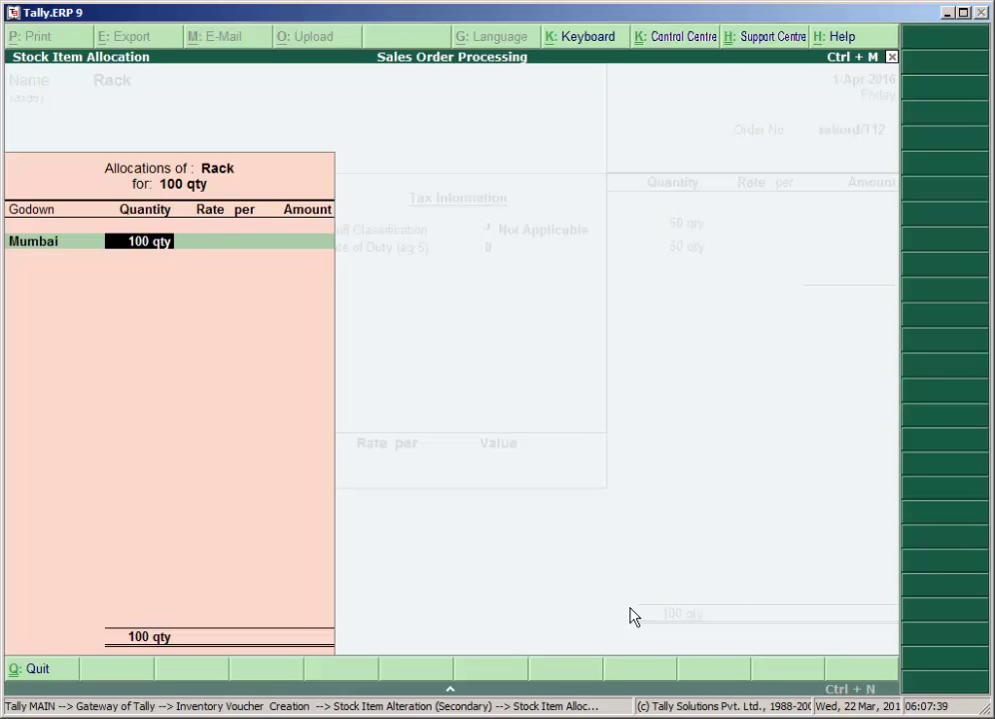
key("Return")
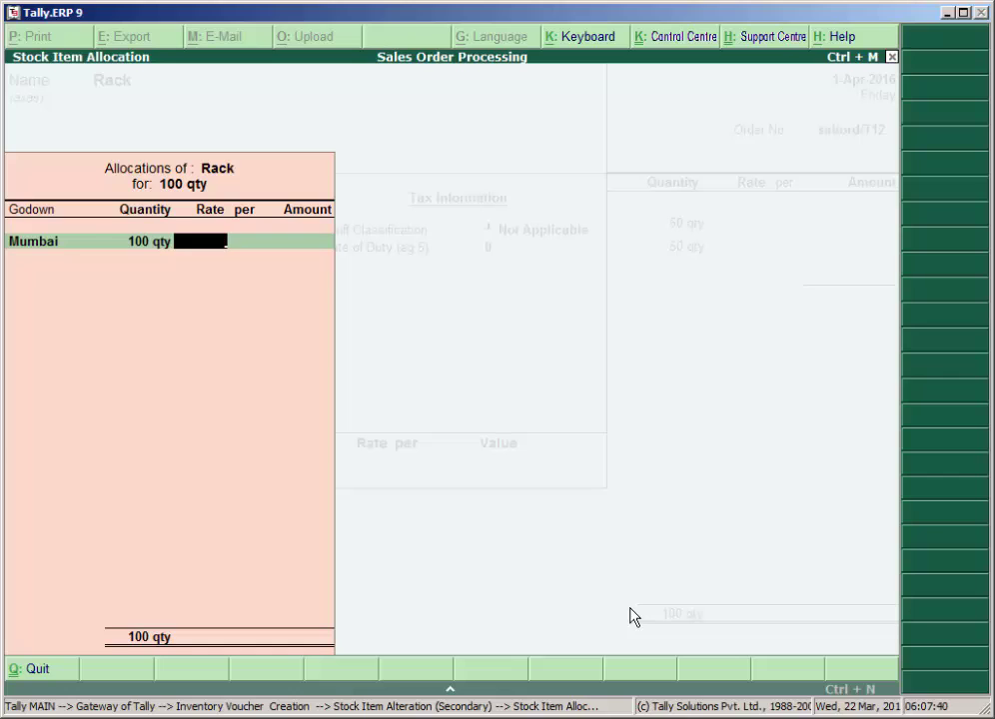
type("1800")
key("Return")
key("Return")
key("Return")
key("Return")
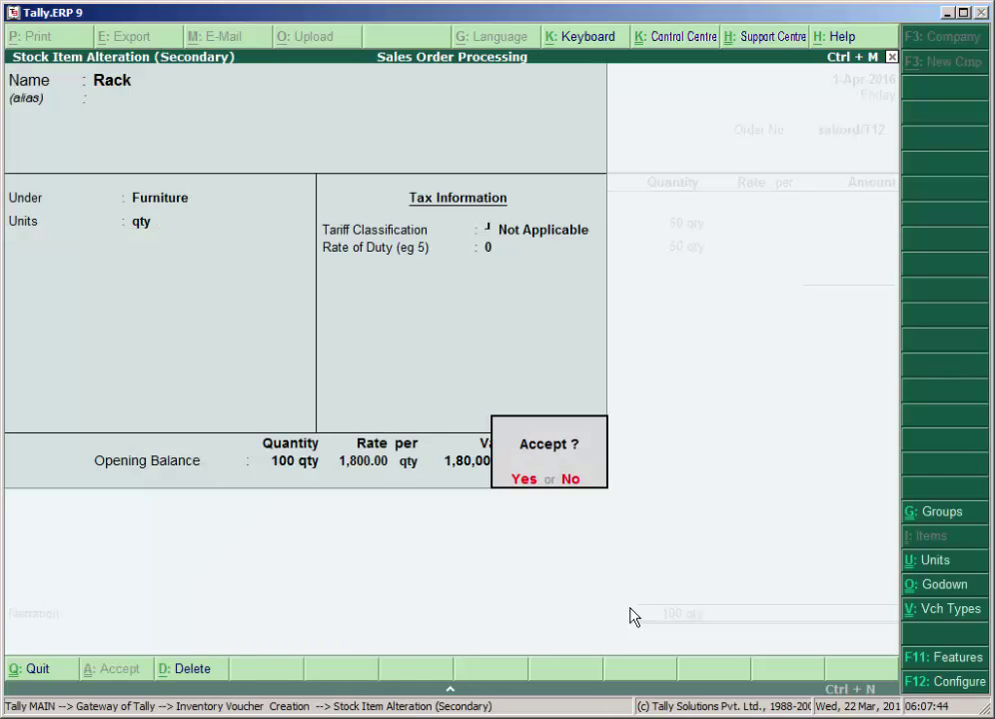
key("Return")
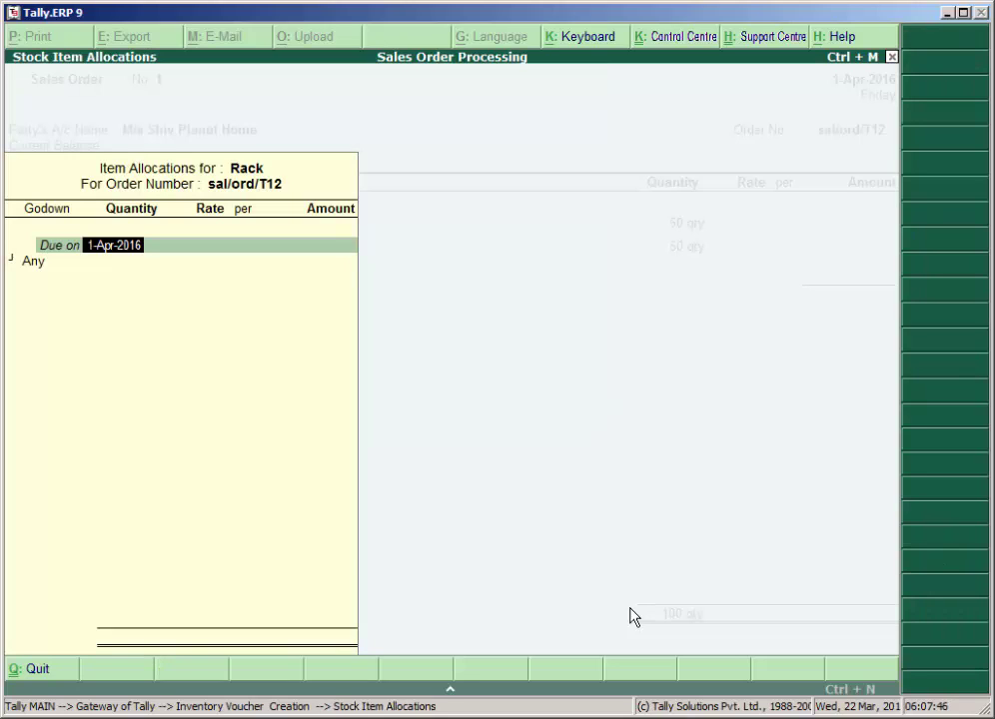
Allocate 40 qty of Rack from Mumbai in the order, due on 7-Apr-2016, with the rate left blank
type("7/4")
key("Return")
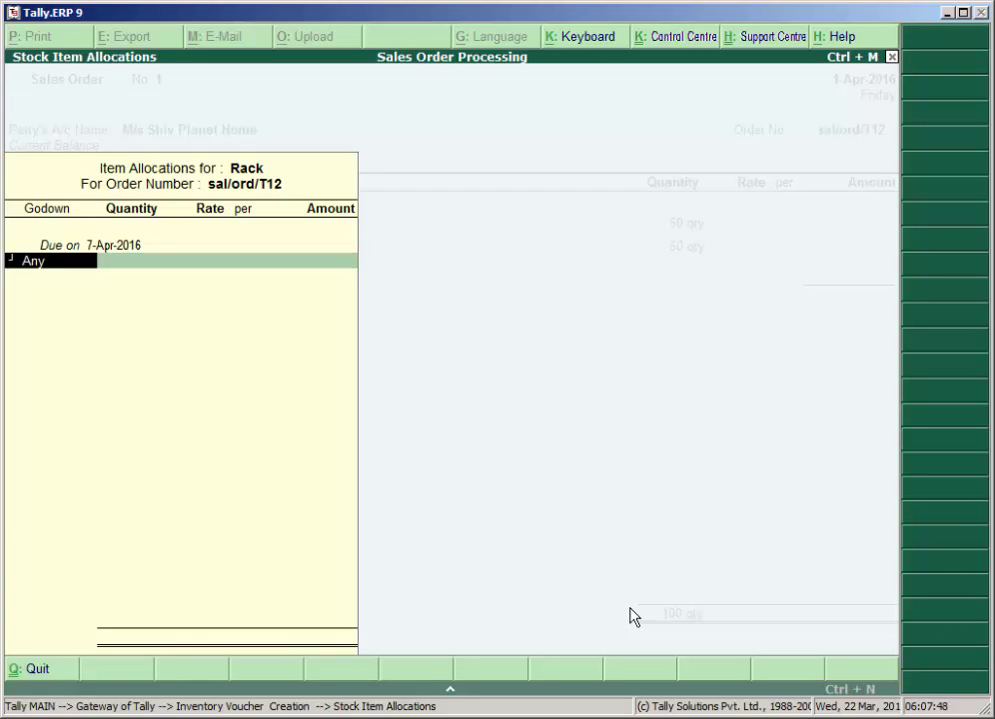
type("M")
key("Return")
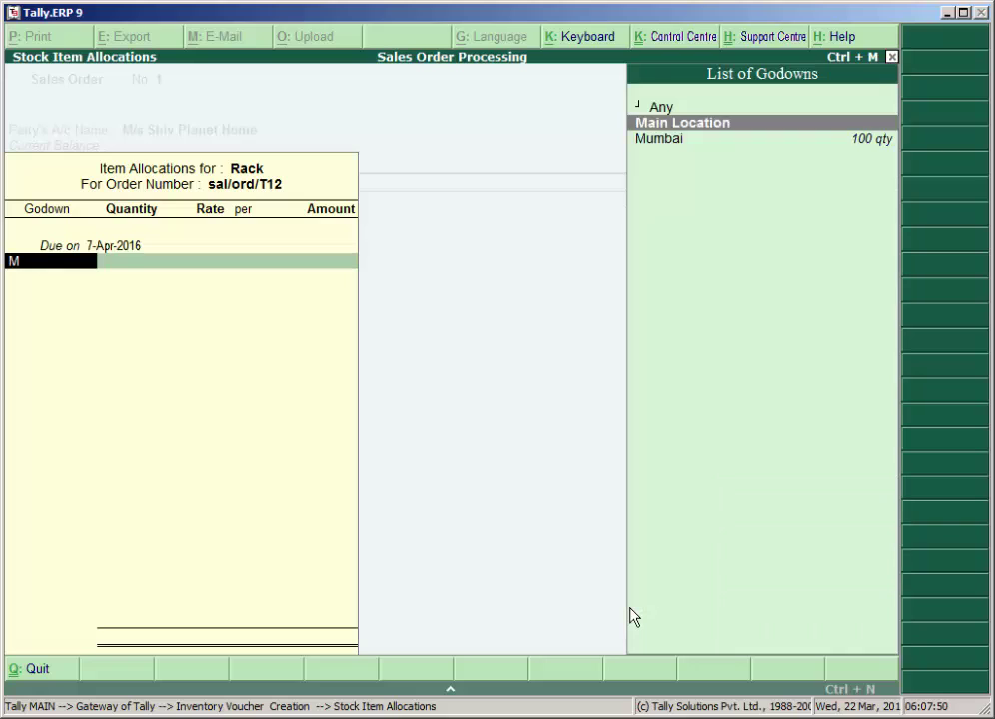
key("Down")
key("Return")
type("5")
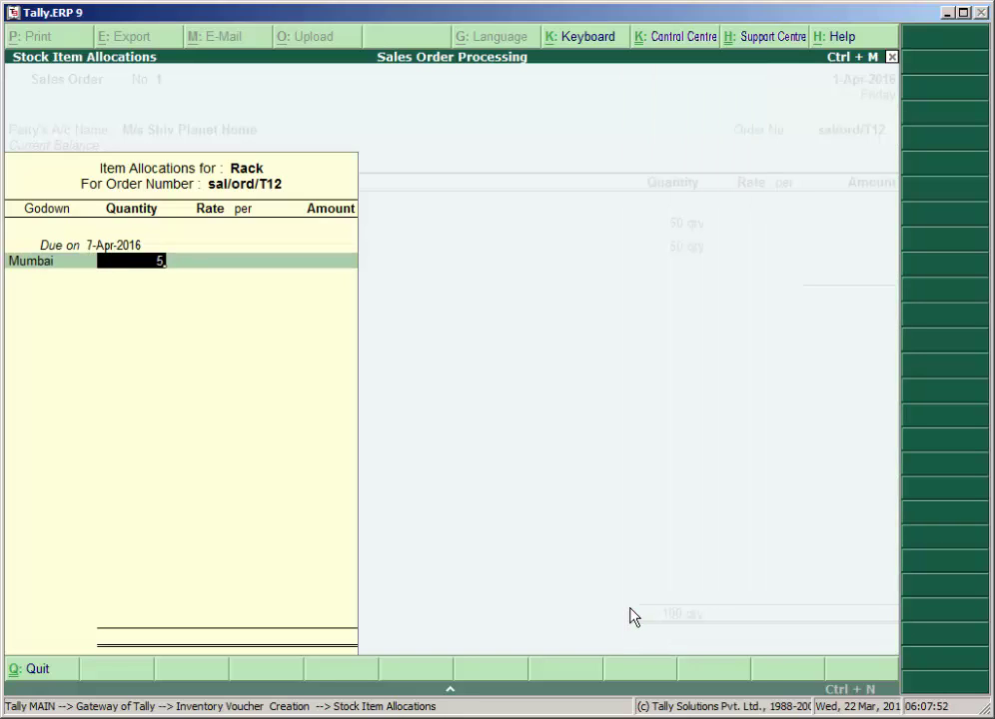
key("BackSpace")
type("40")
key("Return")
key("Return")
key("Return")
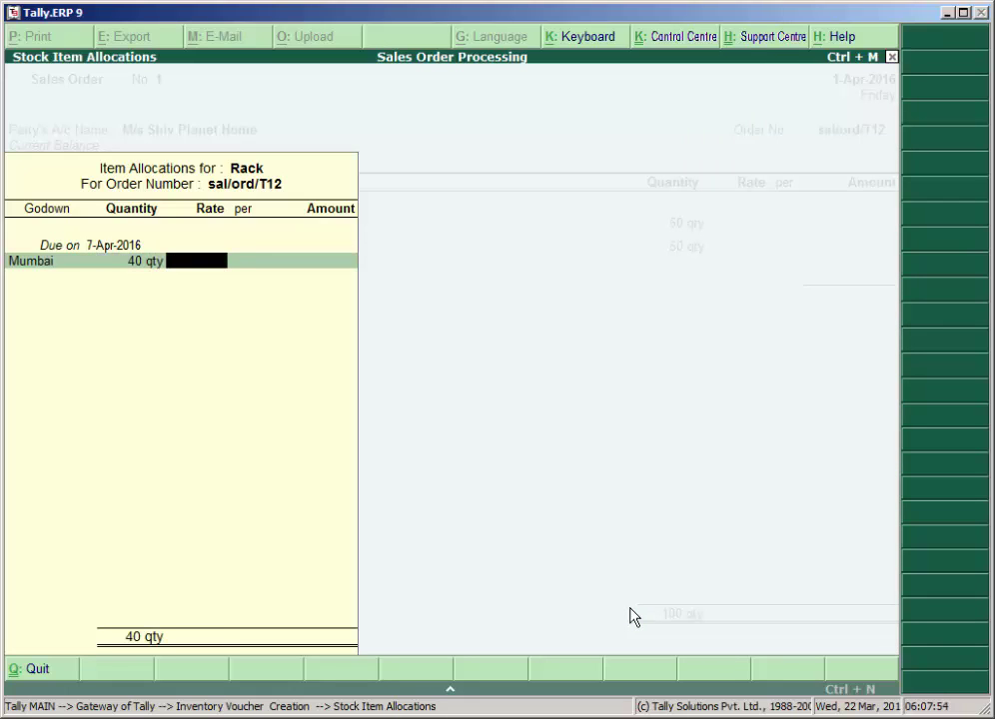
key("Return")
key("Return")
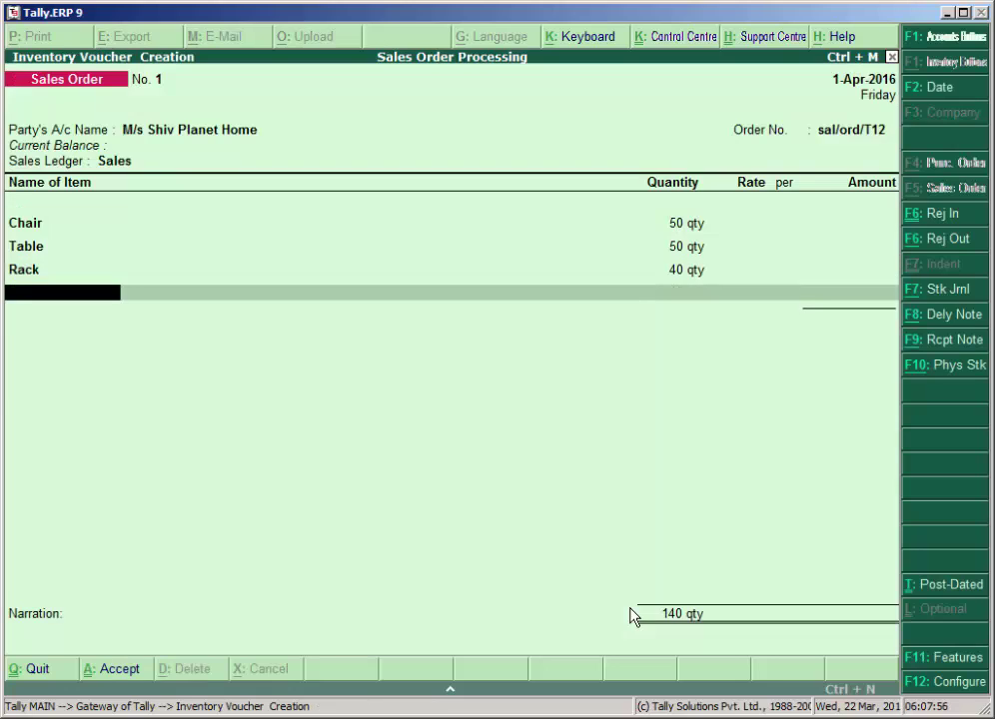
End the item list, enter the narration "Received an order from shiv Planet Home" and save the sales order
key("Return")
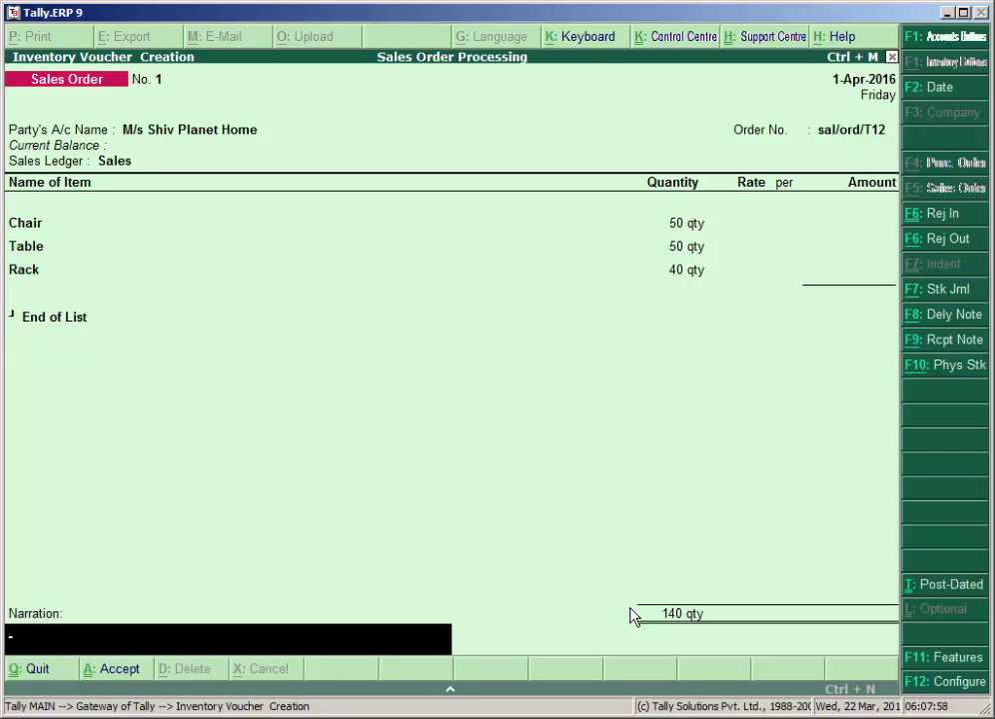
type("Received an order f")
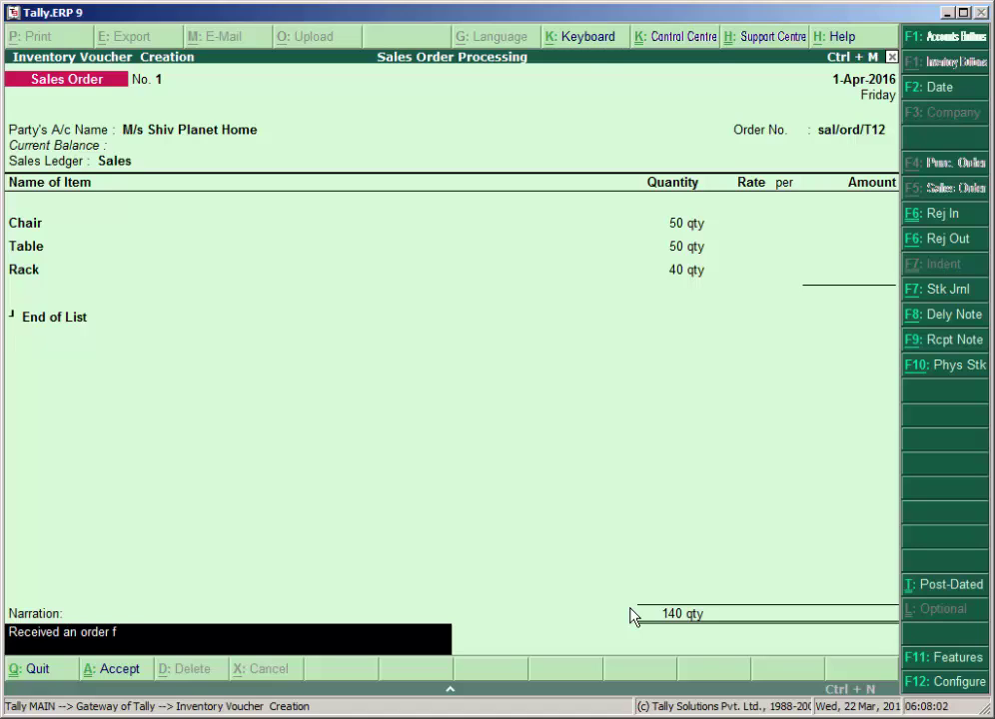
type("rom shiv Planet Home")
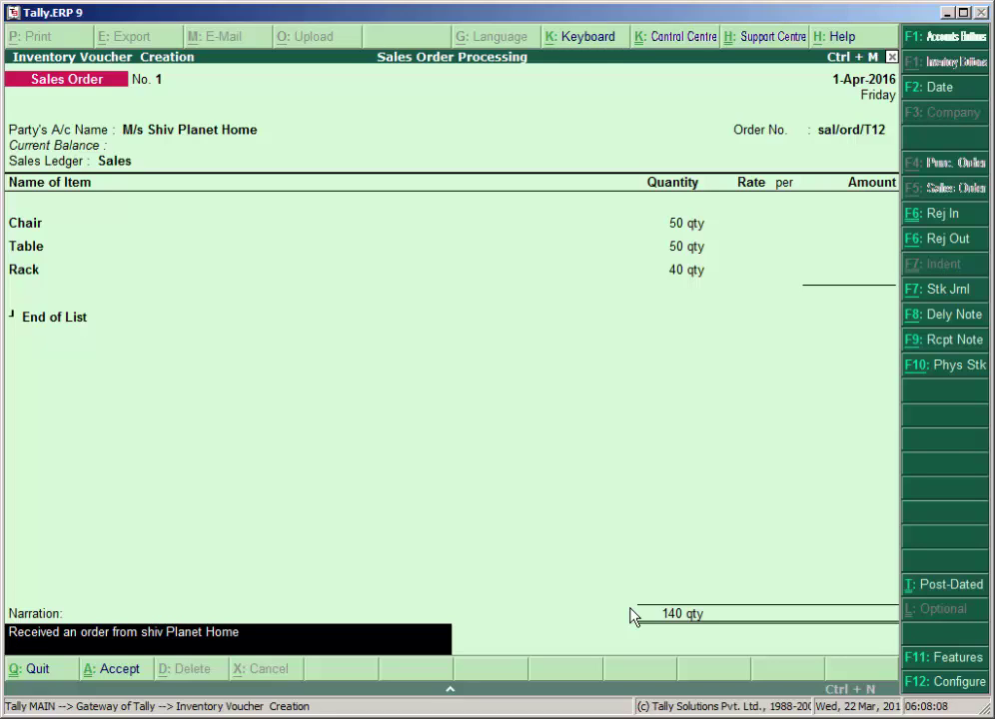
key("Return")
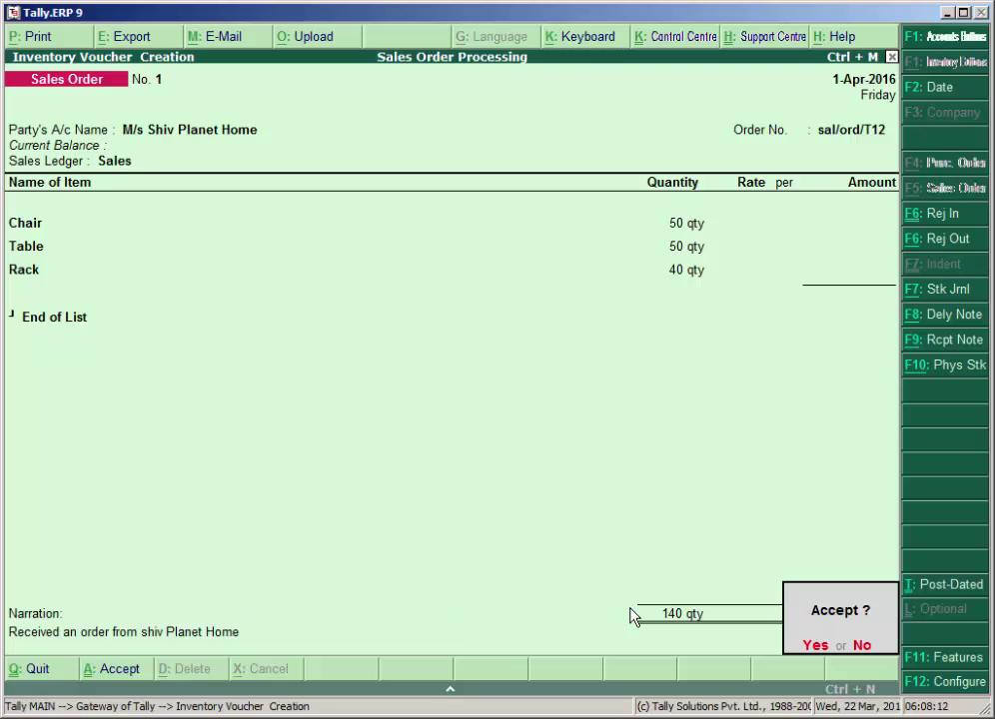
key("Return")
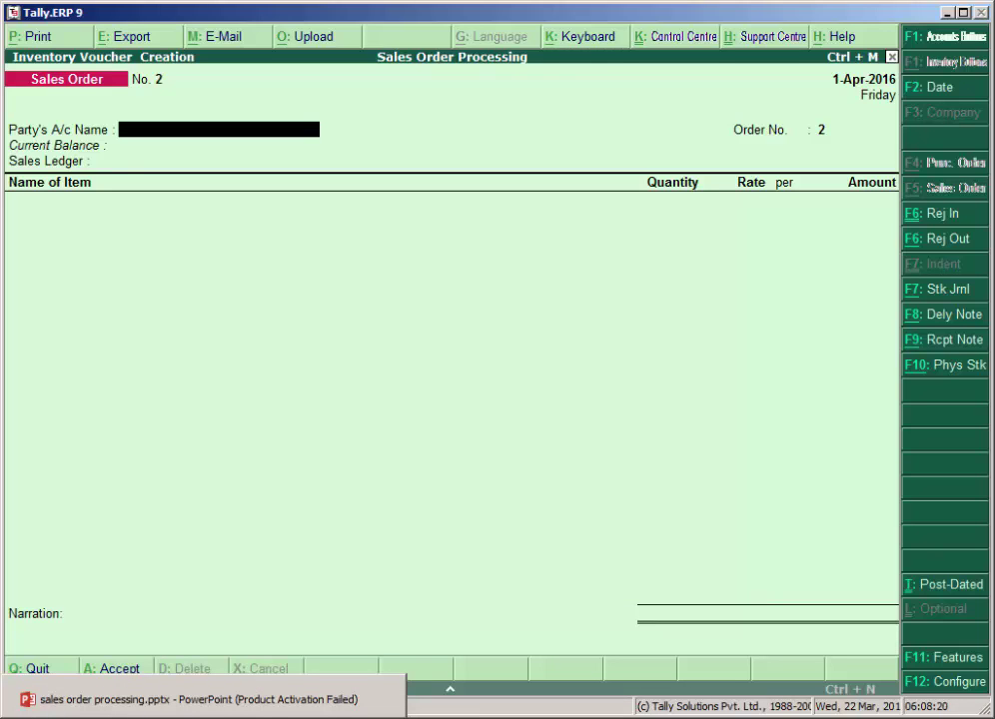
Leave order entry and examine the detailed Stock Summary for the closing quantity, rate and value of each Furniture item
key("Escape")
key("y")
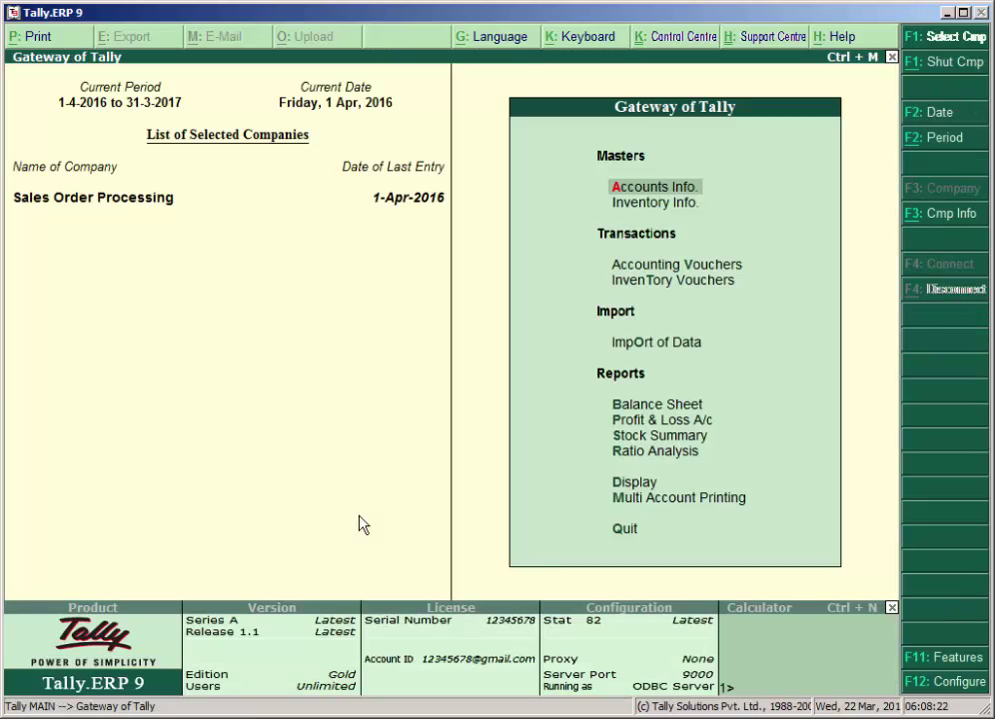
key("Down")
key("Down")
key("Down")
key("Down")
key("Down")
key("Down")
key("Down")
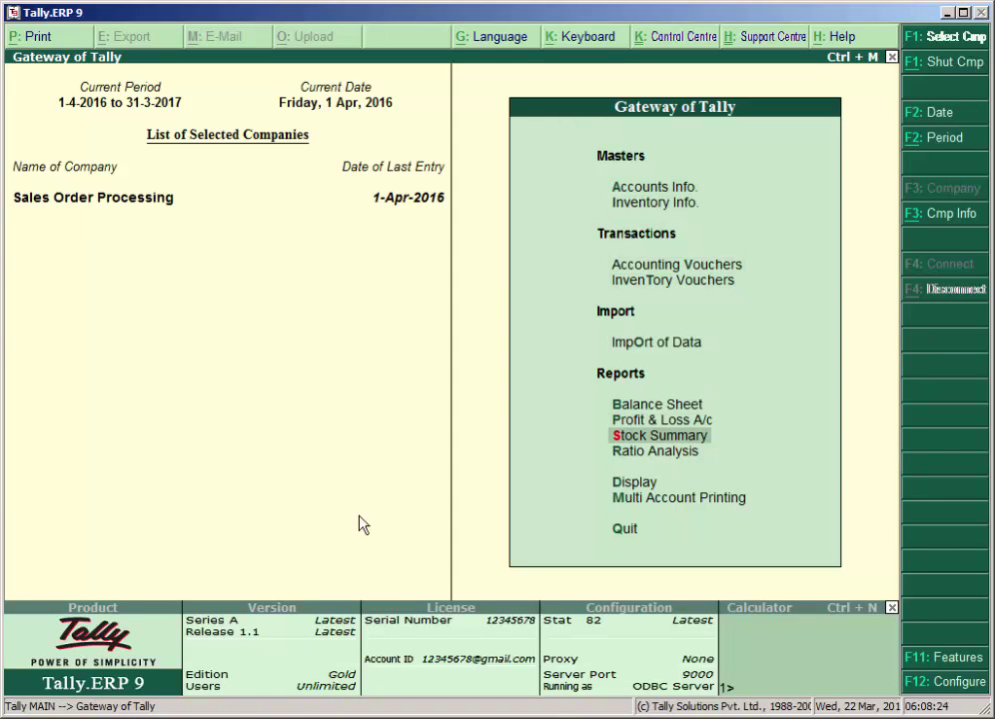
key("Return")
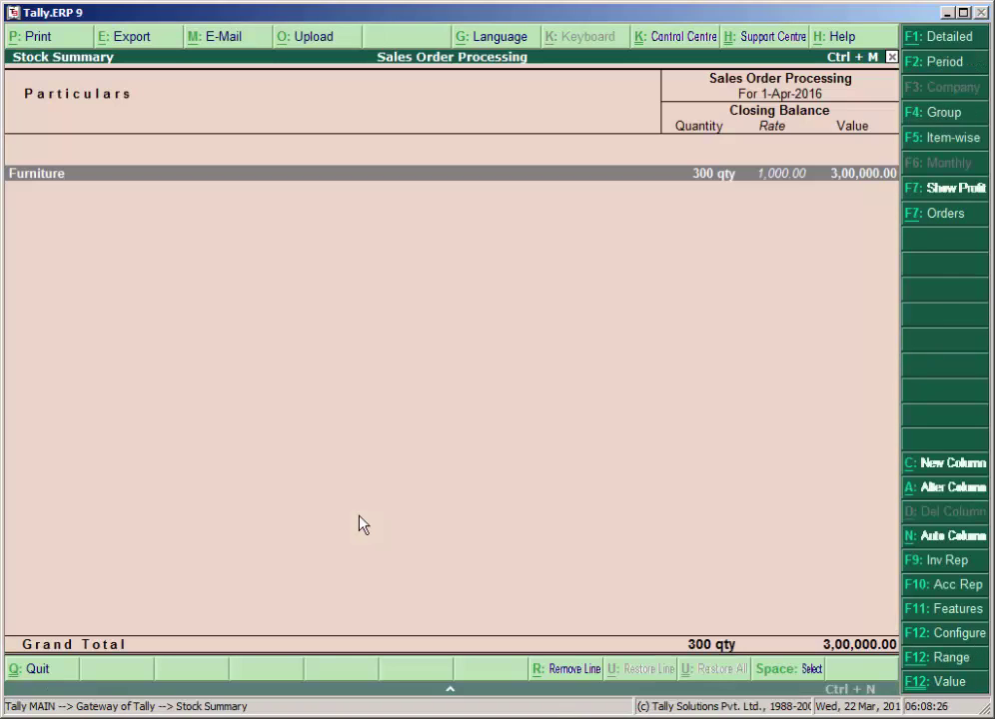
key("alt+F1")
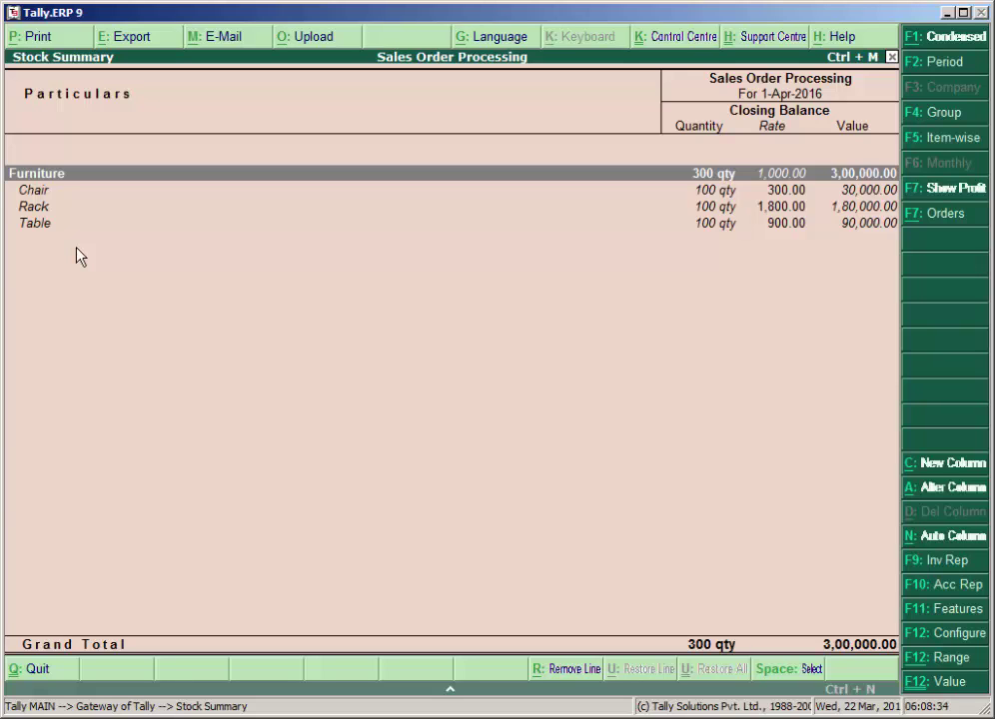
key("Escape")
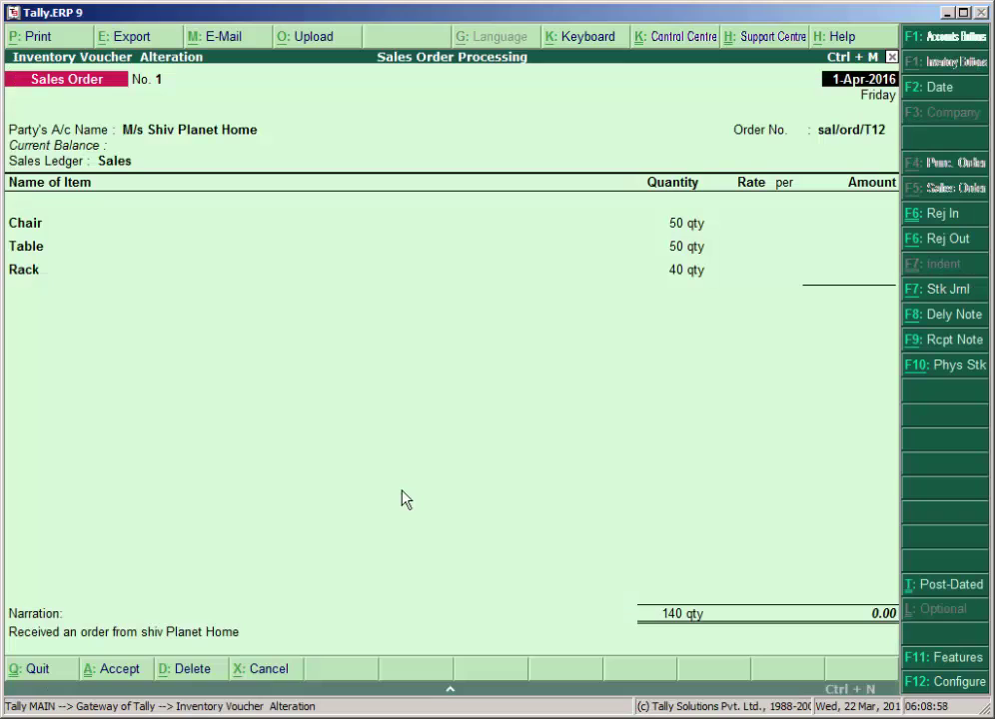
Change the voucher date of the M/s Shiv Planet Home sales order to 5-Apr-2016 and leave the voucher
type("/")
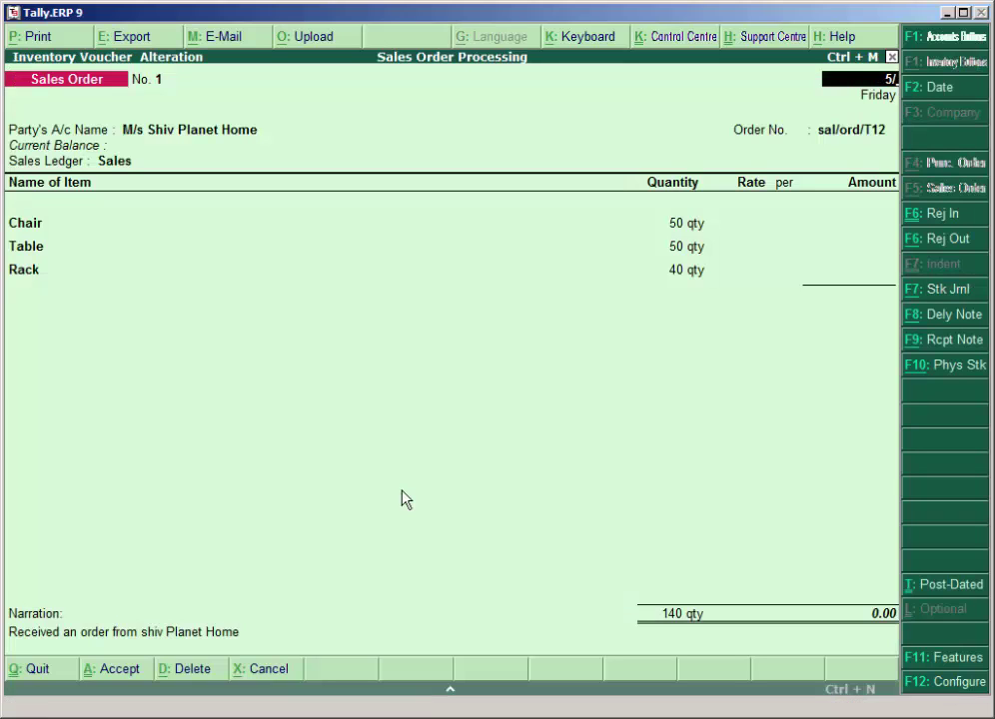
type("4")
key("Return")
key("Return")
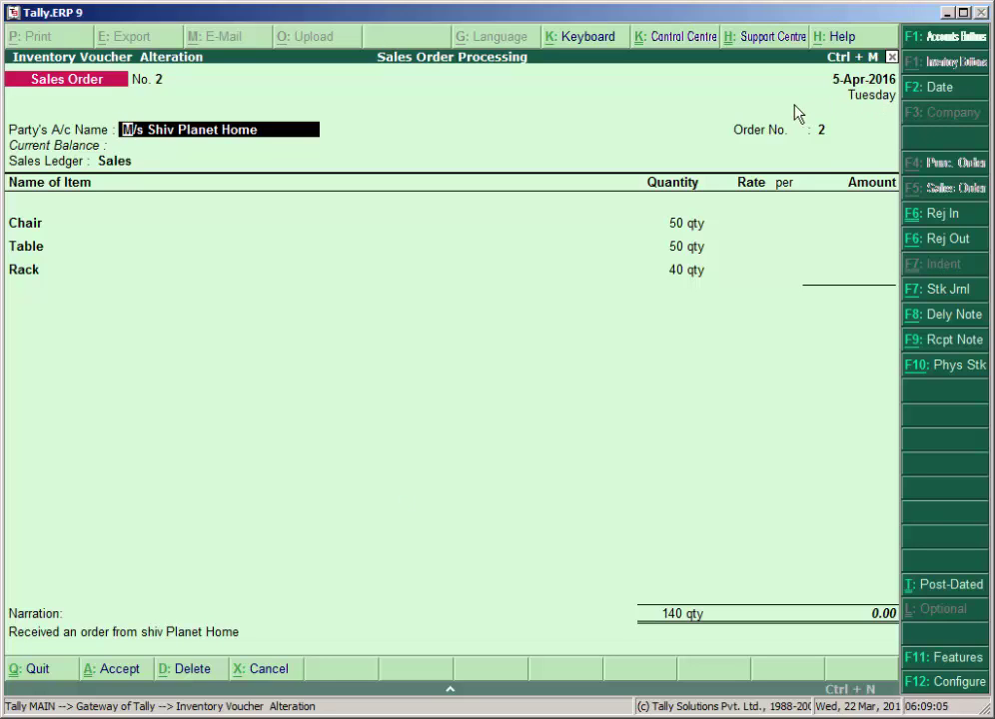
key("Escape")
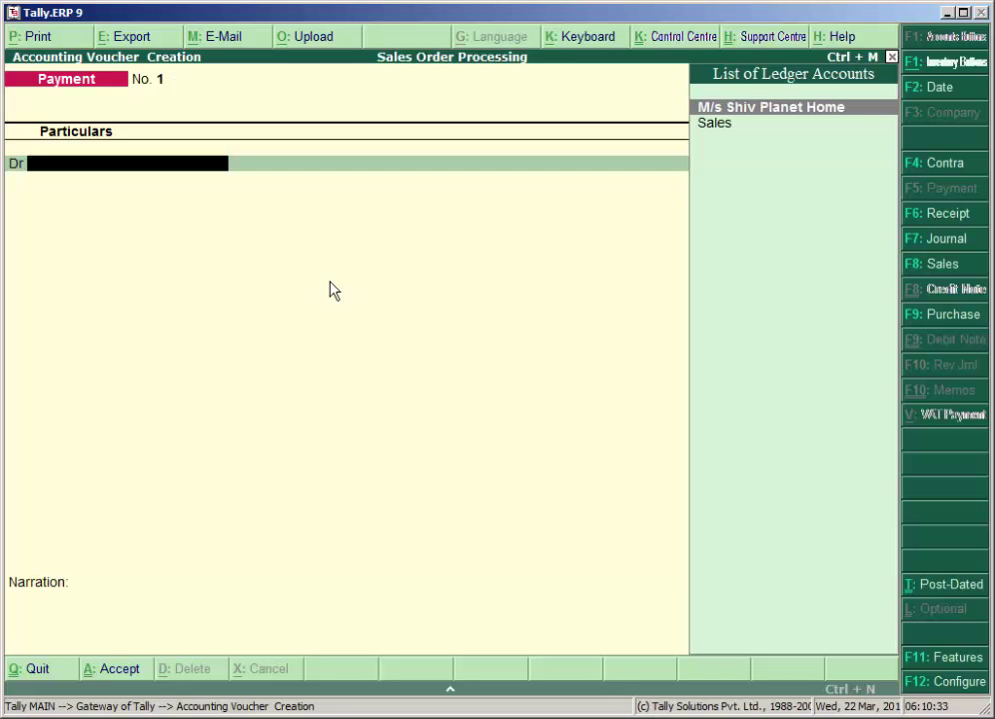
Start a delivery note with reference GDN/SP/S15 for M/s Shiv Planet Home and link it to the sales order dated 5-Apr-2016
key("alt+F8")
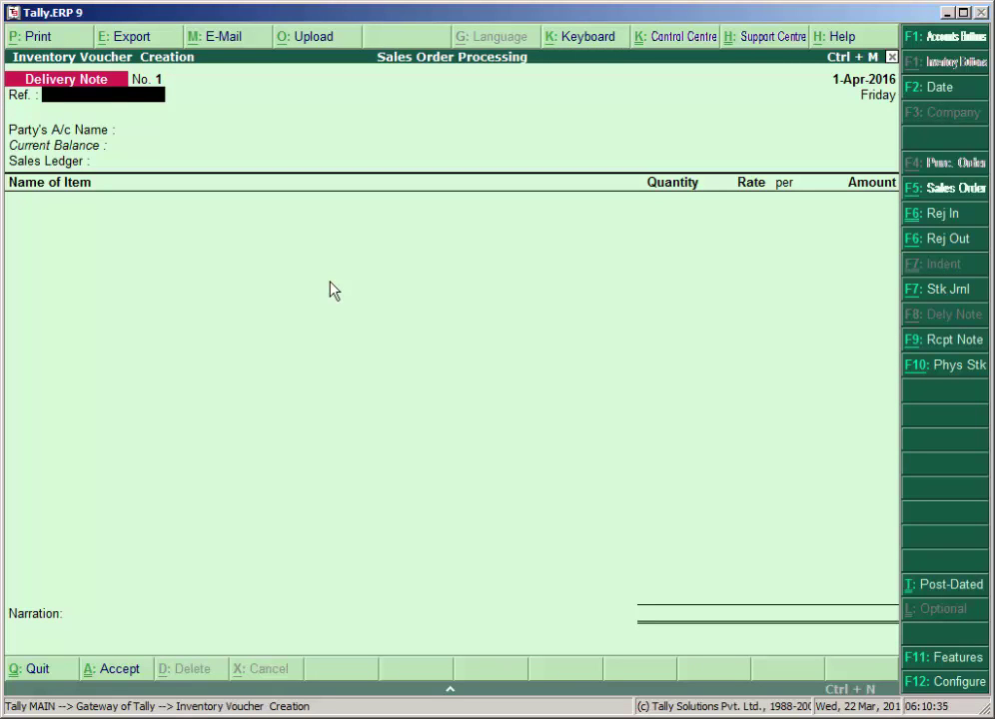
type("GDN/SP/S15")
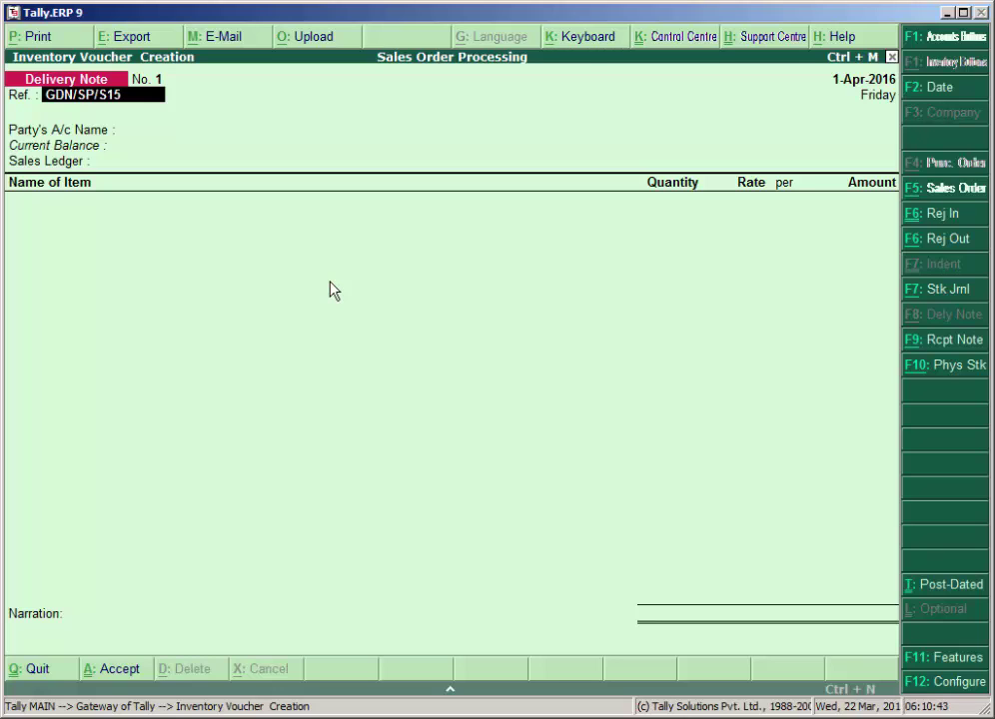
key("Return")
key("Down")
key("Return")
key("Down")
key("Down")
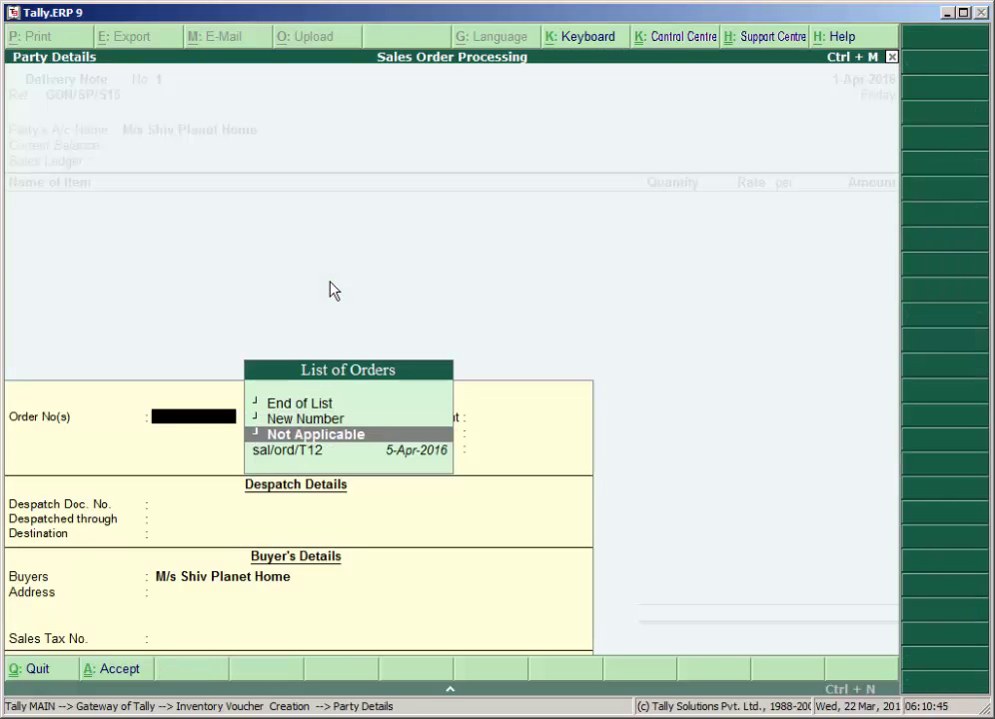
key("Down")
key("Return")
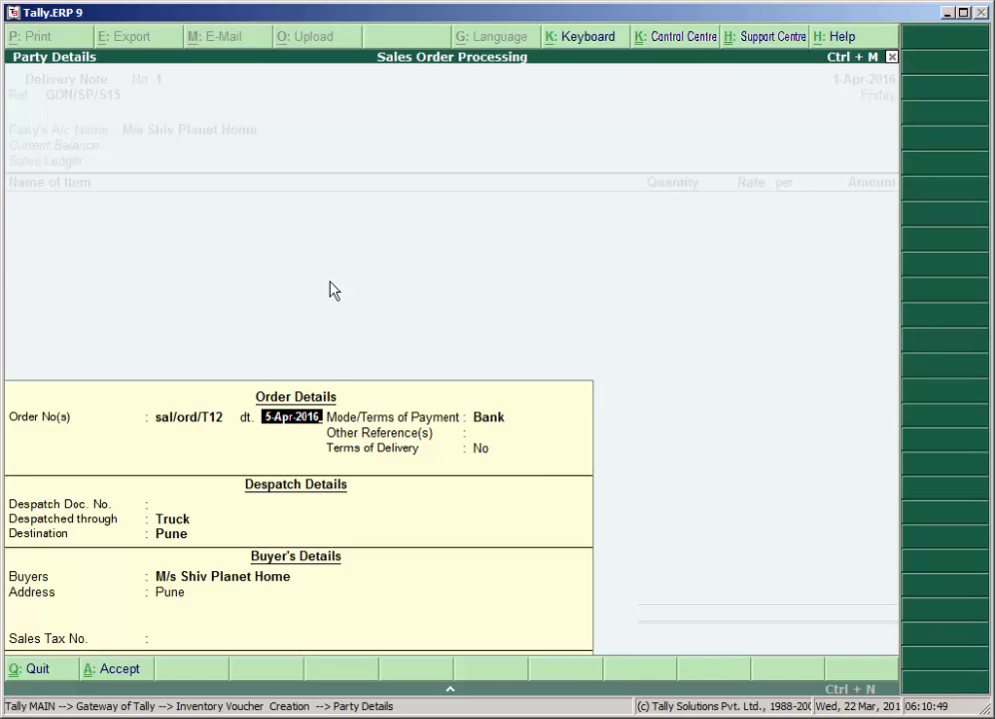
Set the order date in the delivery note's party details to 7-Apr-2015 and accept the remaining details and the Sales ledger
type("7/4")
key("Return")
key("Return")
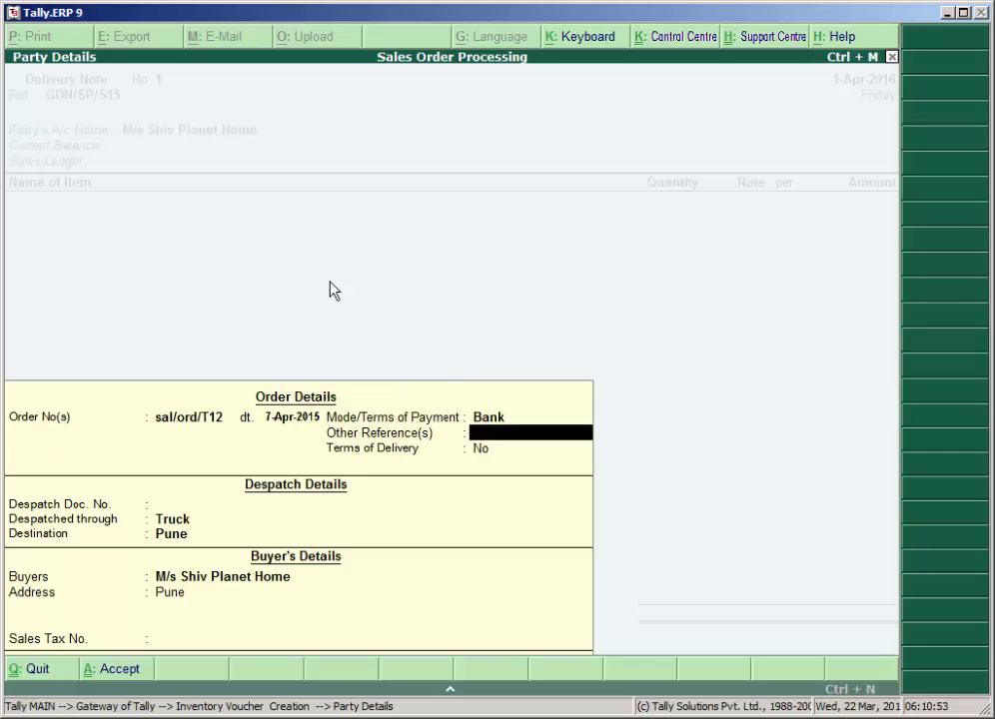
key("Return")
key("Return")
key("Return")
key("Return")
key("Return")
key("Return")
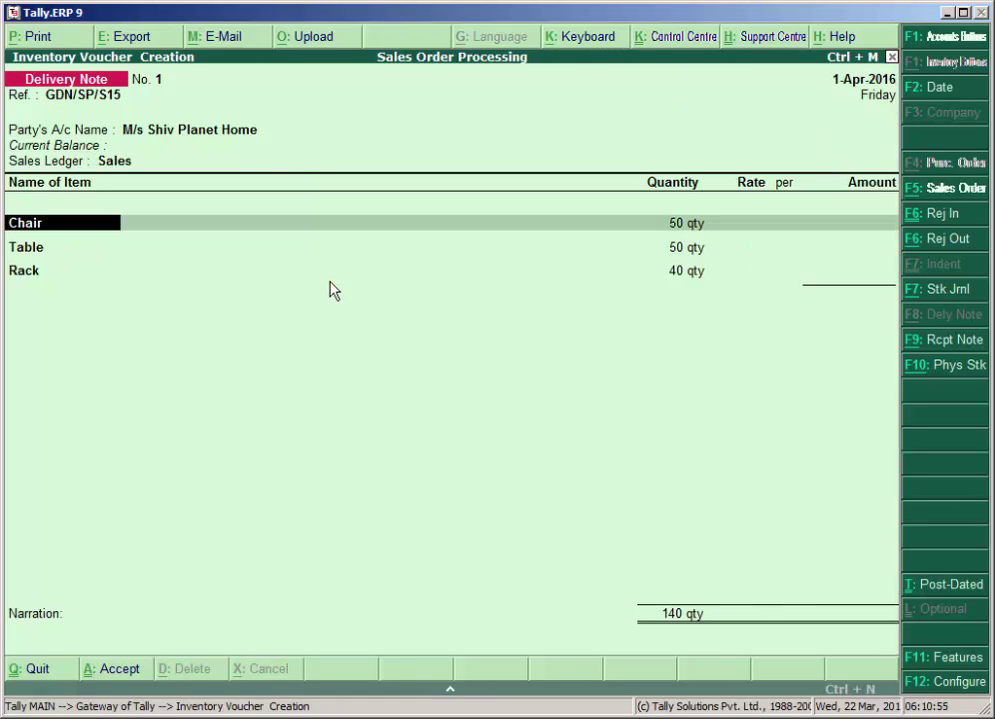
Allocate 50 qty of Chair from the Mumbai godown to tracking number GDN/SP/S15 and the linked sales order
key("Return")
key("Down")
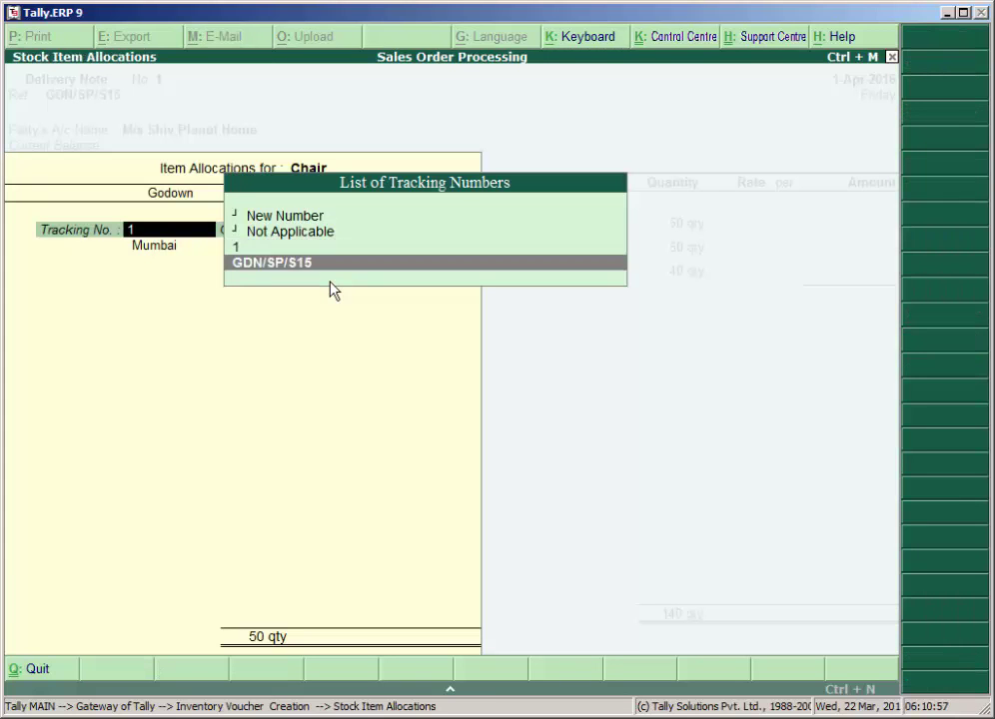
key("Return")
key("Return")
key("Return")
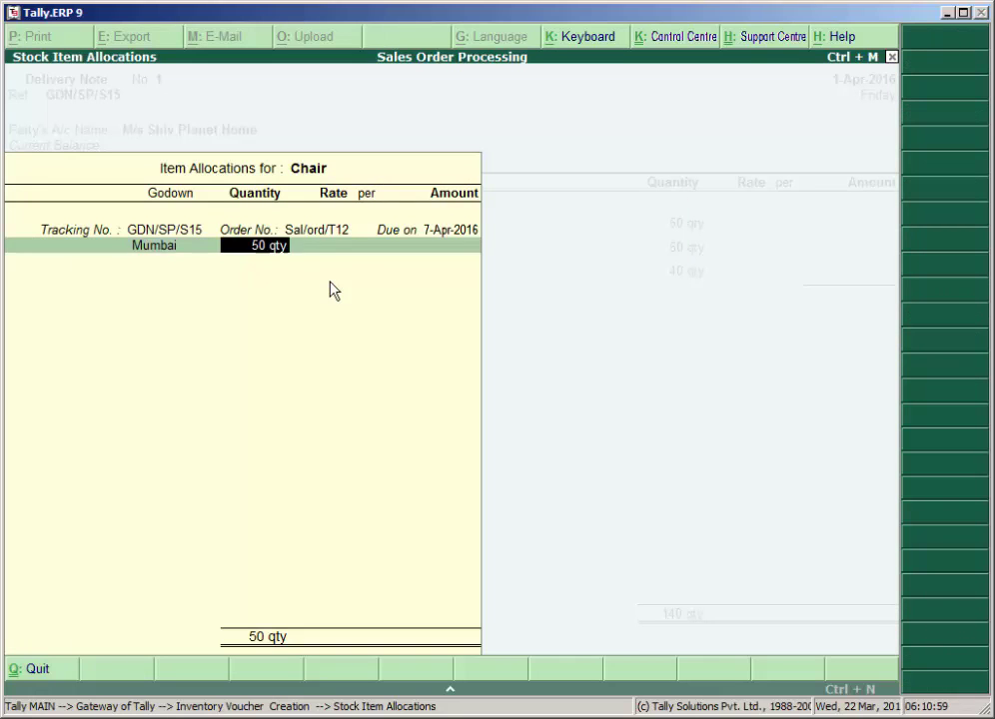
key("Return")
key("Return")
key("Return")
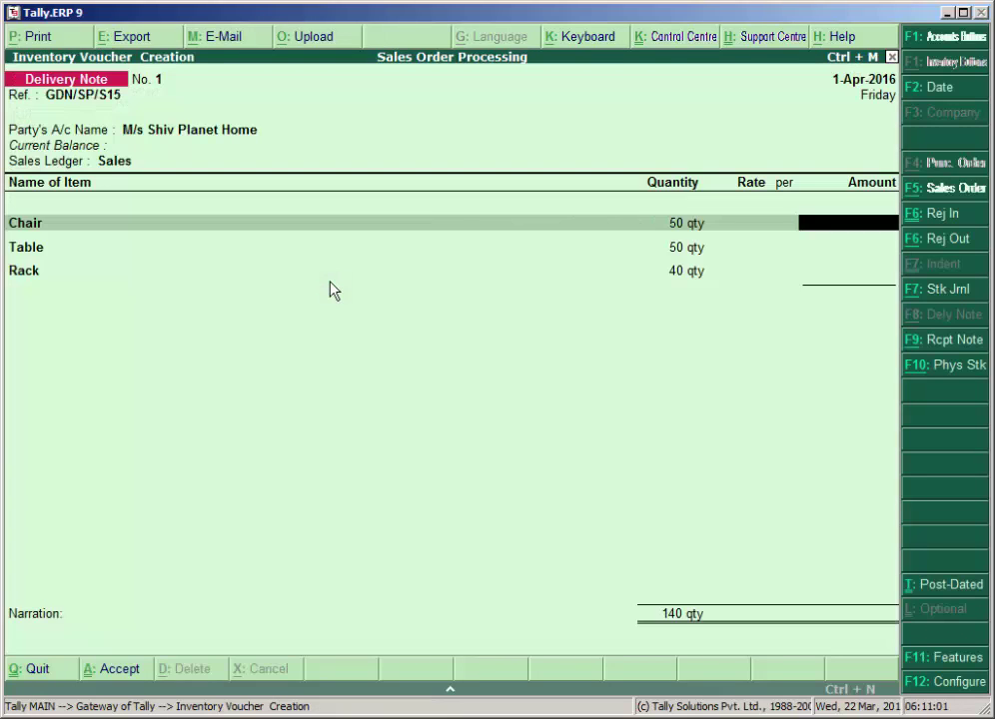
key("Return")
Allocate 50 qty of Table from the Mumbai godown to tracking number GDN/SP/S15 and the linked sales order
key("Return")
key("Return")
key("Return")
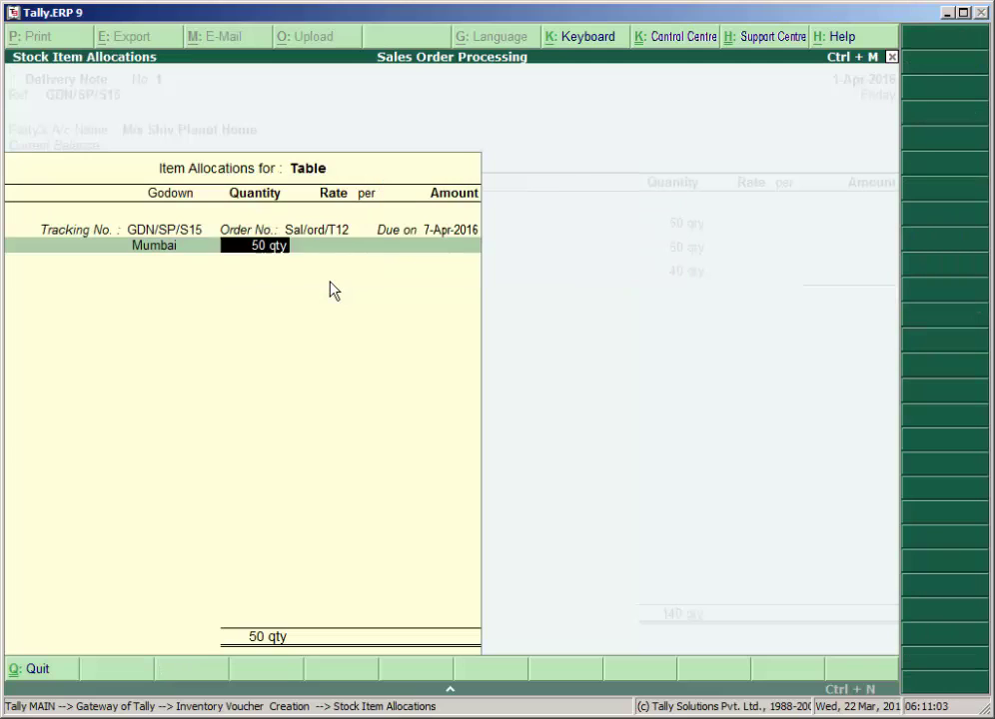
key("Return")
key("Return")
key("Return")
key("Return")
key("Return")
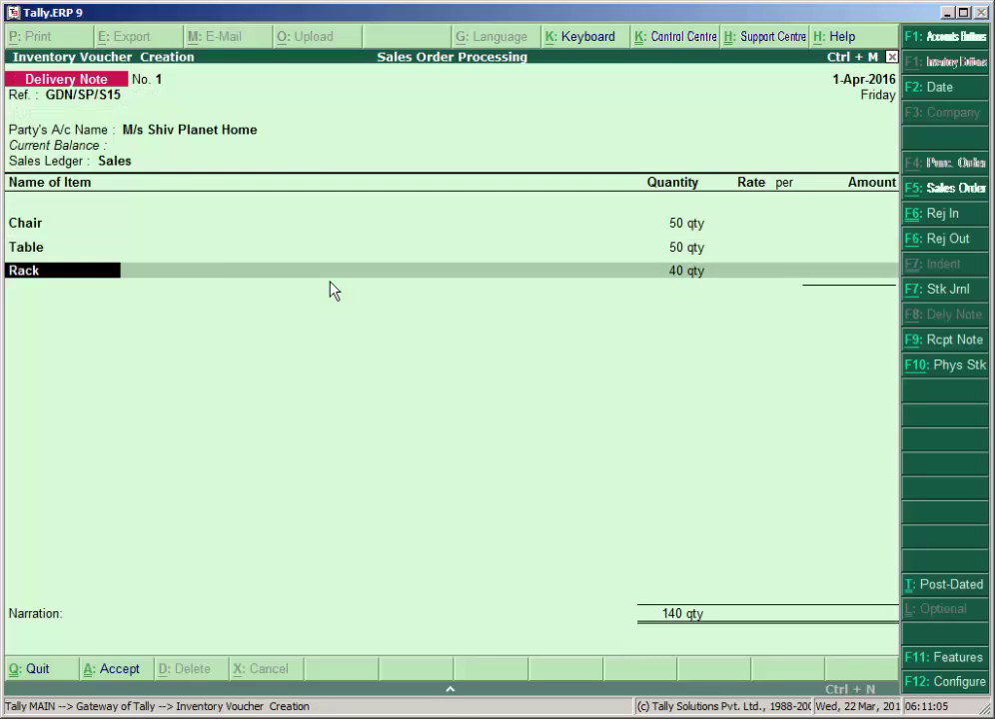
Allocate 40 qty of Rack from the Mumbai godown to tracking number GDN/SP/S15 and the linked sales order
key("Return")
key("Down")
key("Return")
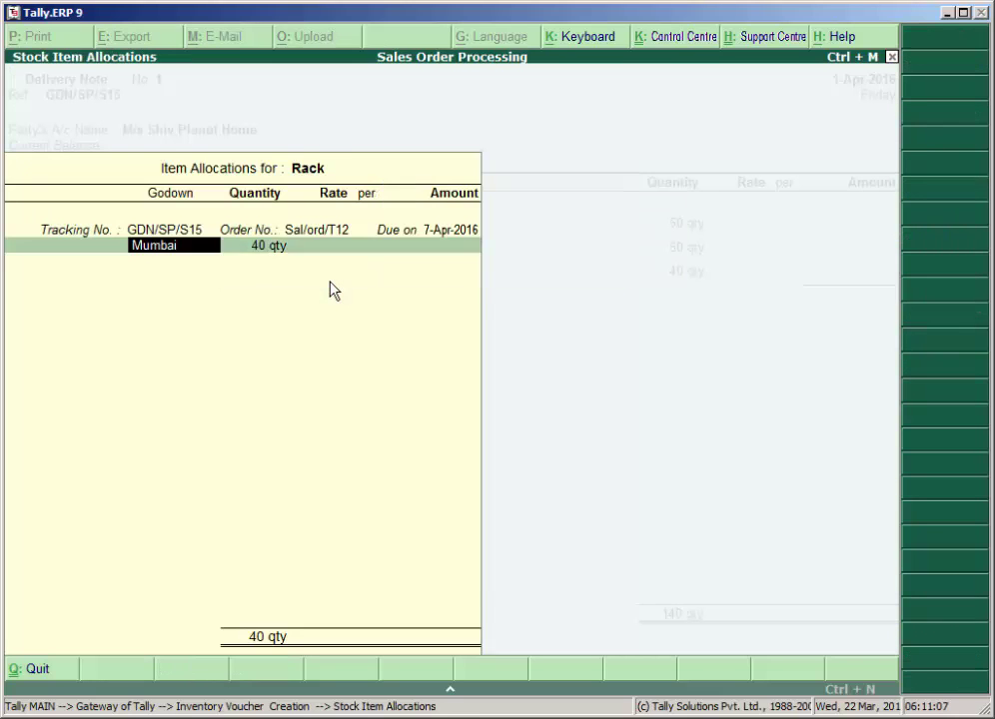
key("Return")
key("Return")
key("Return")
key("Return")
key("Return")
key("Return")
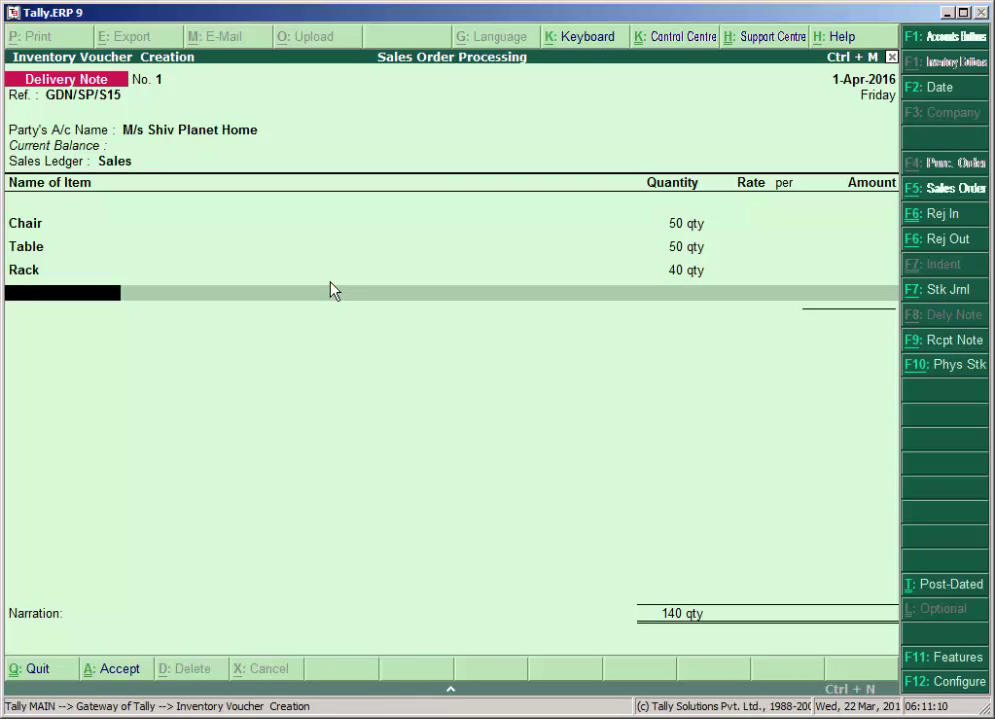
End the delivery note's item list, leave the narration empty and change the voucher date to 7-Apr-2016
key("Return")
type("Go")
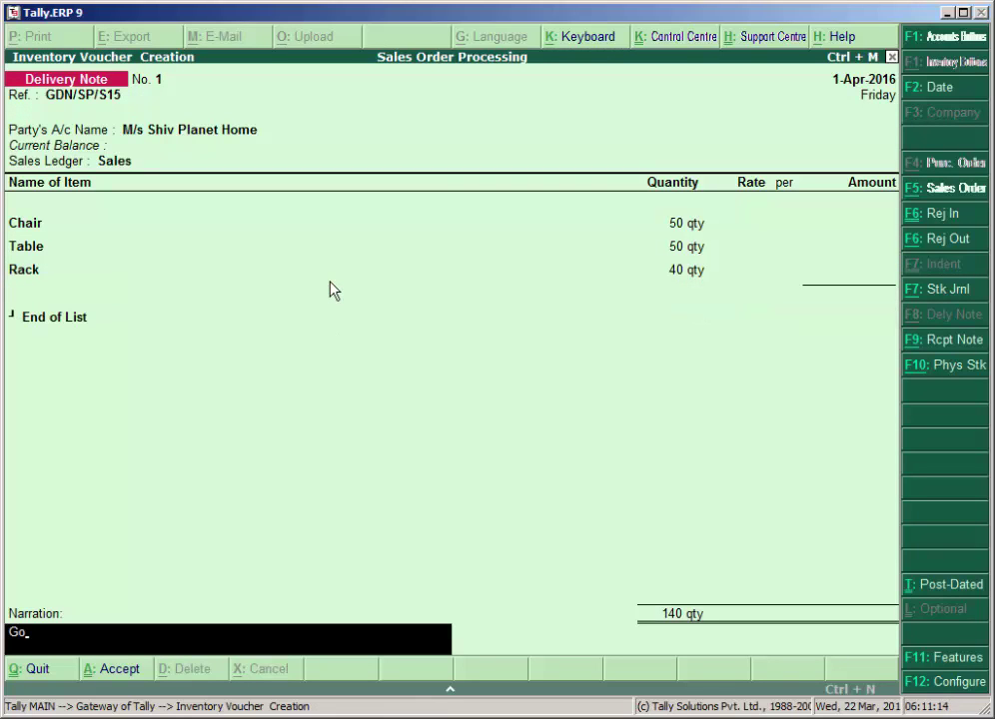
key("BackSpace")
key("BackSpace")
key("F2")
type("7-4")
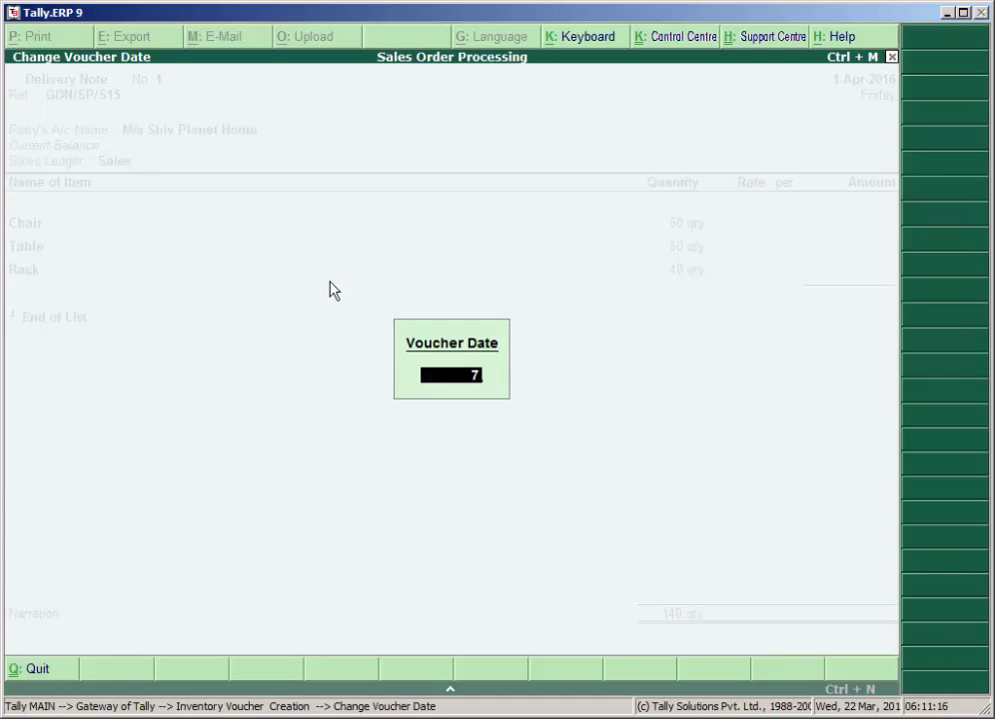
key("Return")
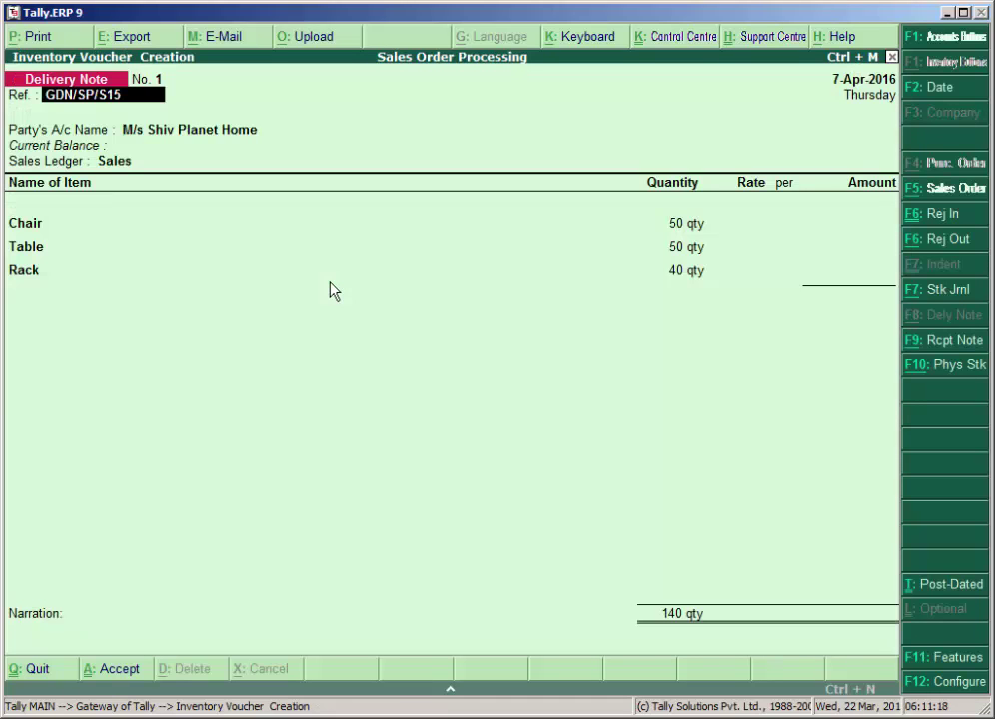
Accept the redated delivery note's reference, party, despatch, order and buyer details and the Sales ledger again
key("Return")
key("Return")
key("Return")
key("Return")
key("Return")
key("Return")
key("Return")
key("Return")
key("Return")
key("Return")
key("Return")
key("Return")
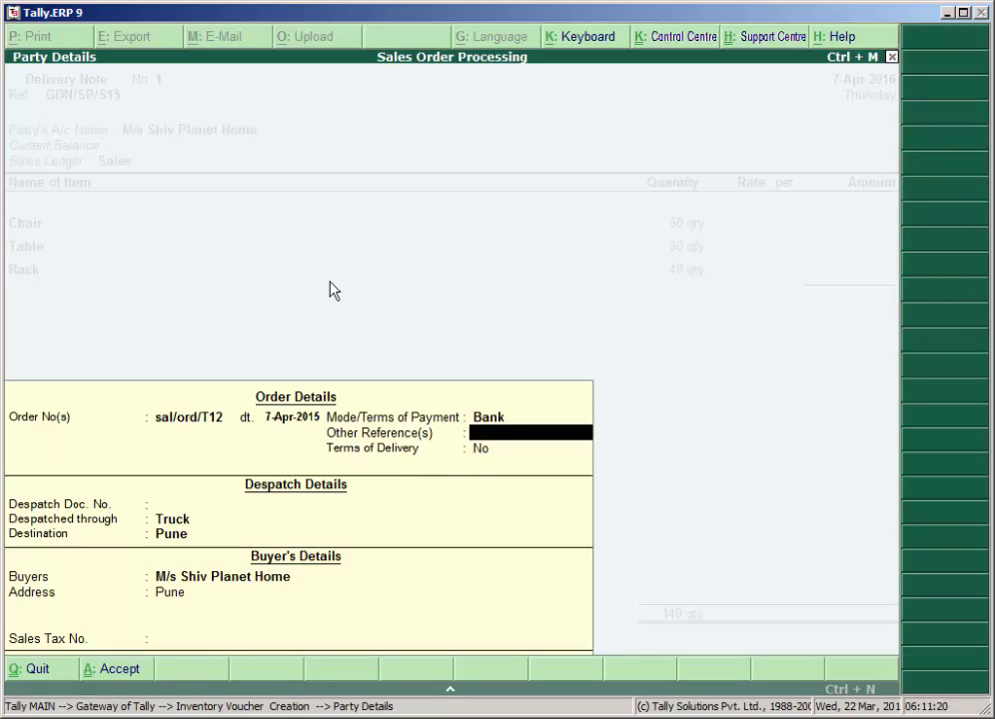
key("Return")
key("Return")
key("Return")
key("Return")
Accept the existing GDN/SP/S15 allocations for Chair, Table and Rack in the delivery note again
key("Return")
key("Return")
key("Return")
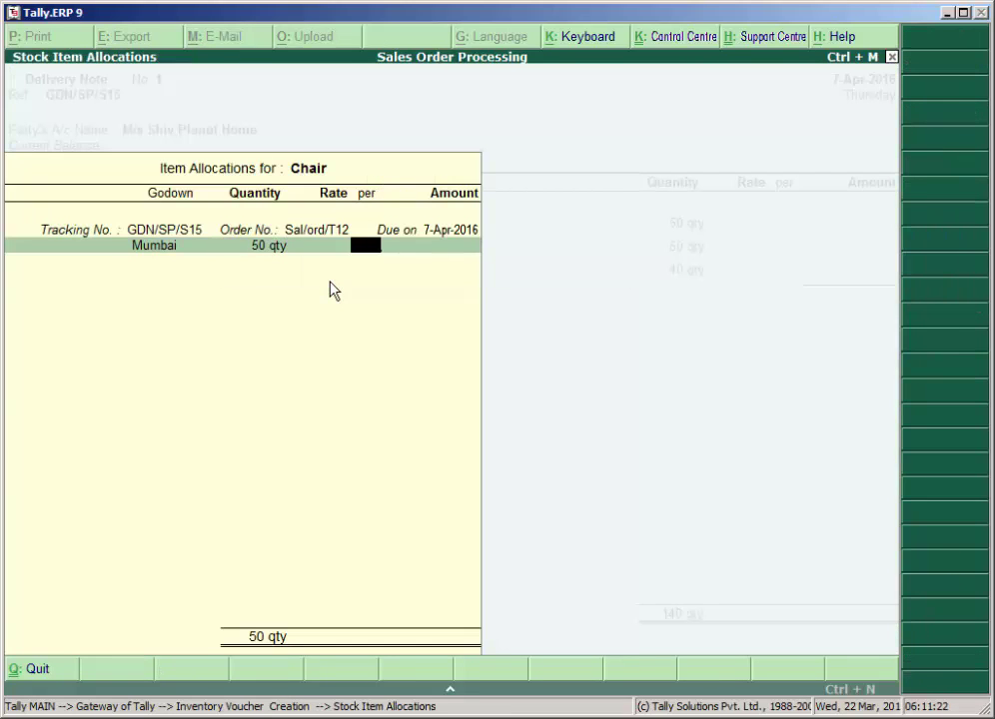
key("Return")
key("Return")
key("Return")
key("Return")
key("Return")
key("Return")
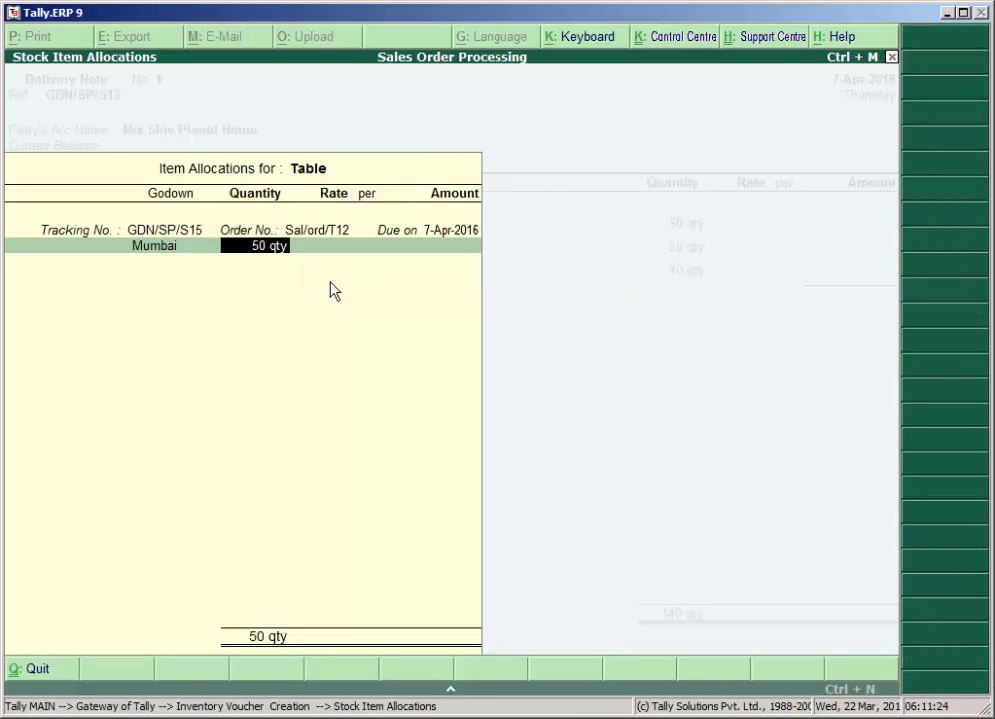
key("Return")
key("Return")
key("Return")
key("Return")
key("Return")
key("Return")
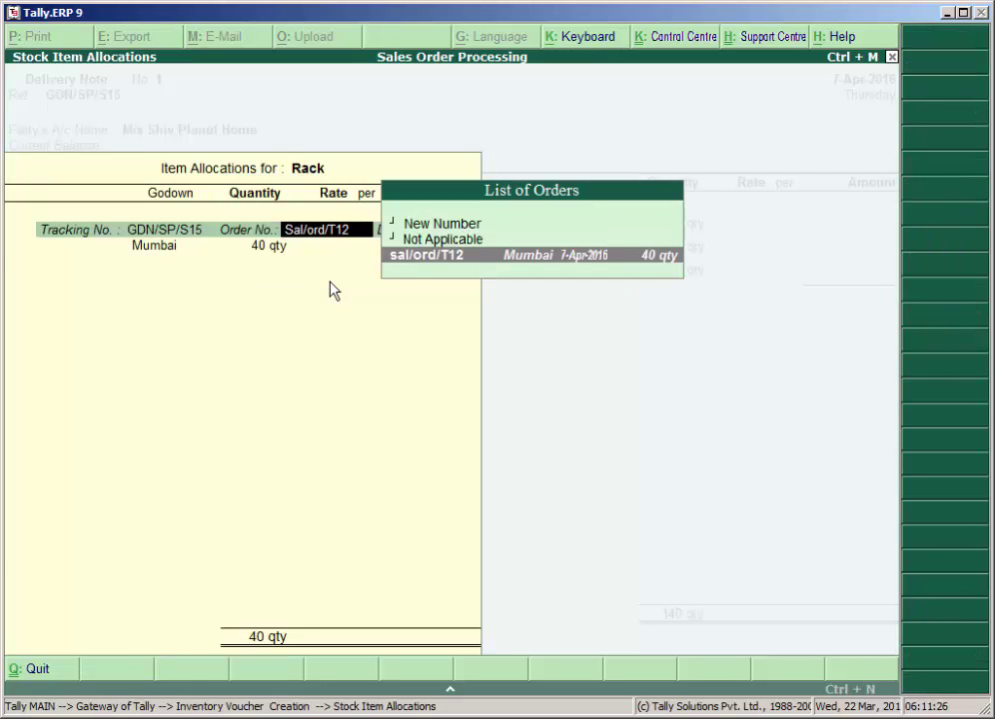
key("Return")
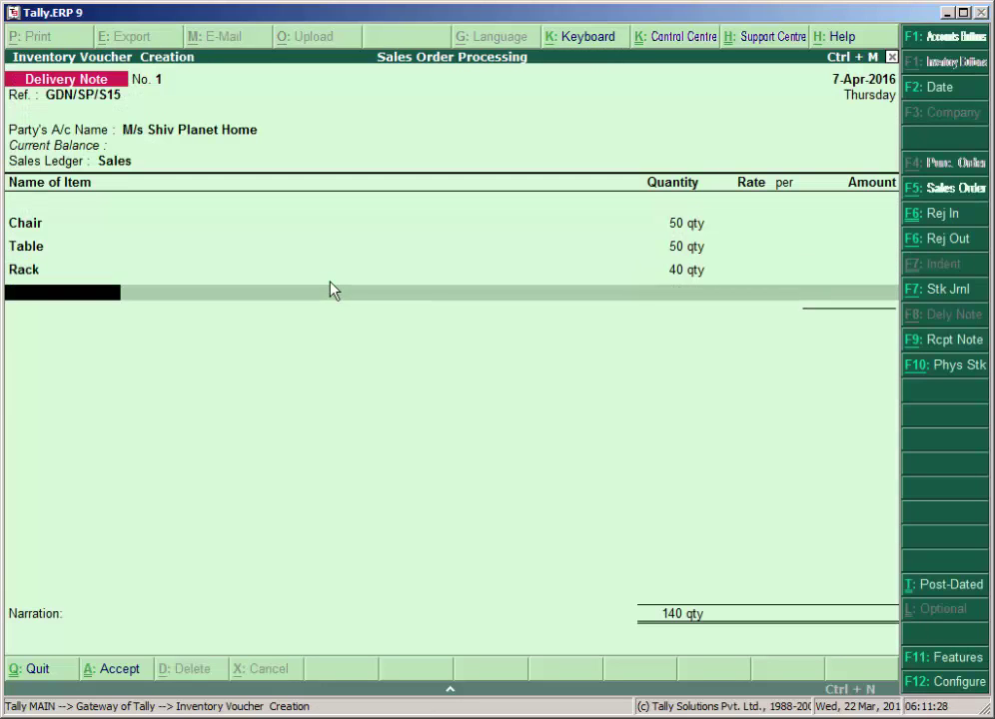
Enter the narration "Goods delivered from mumbai godowns to M/s Shiv Planet" and save the delivery note
key("Return")
type("O")
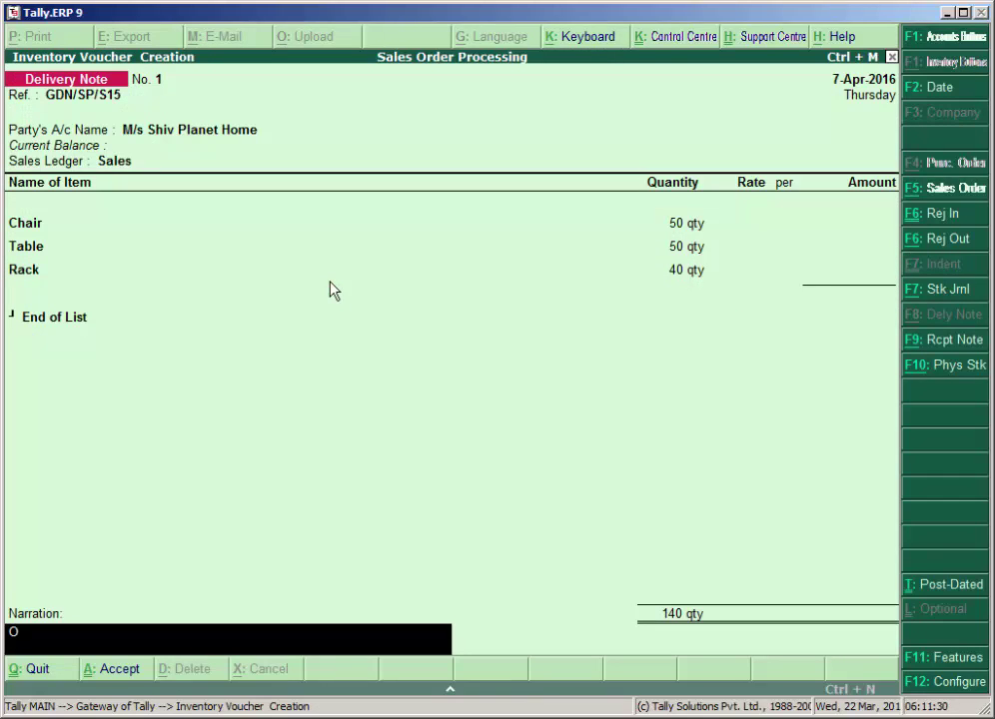
type("n,")
key("BackSpace")
key("BackSpace")
key("BackSpace")
type("Goods delivered fr")
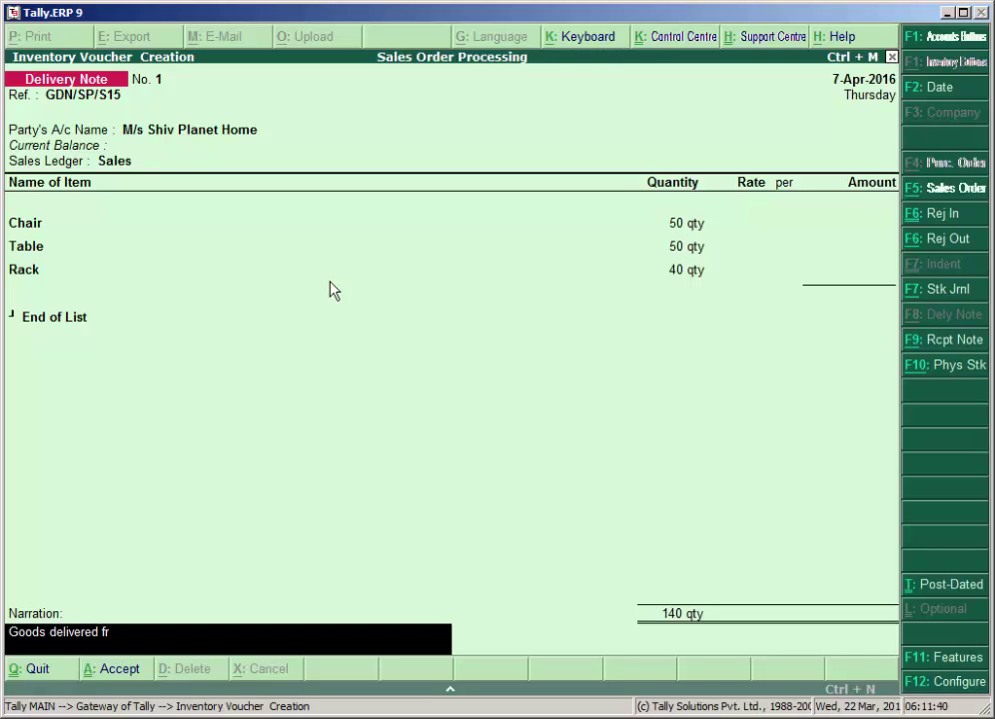
type("om mumbai godo")
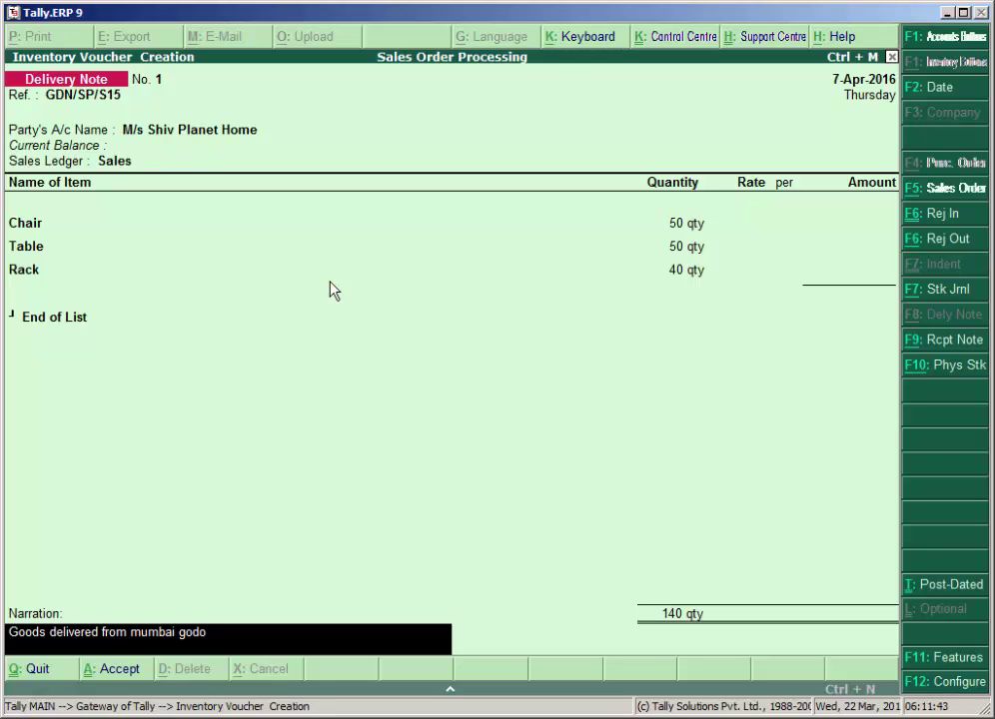
type("wns to M/s Shiv Pl")
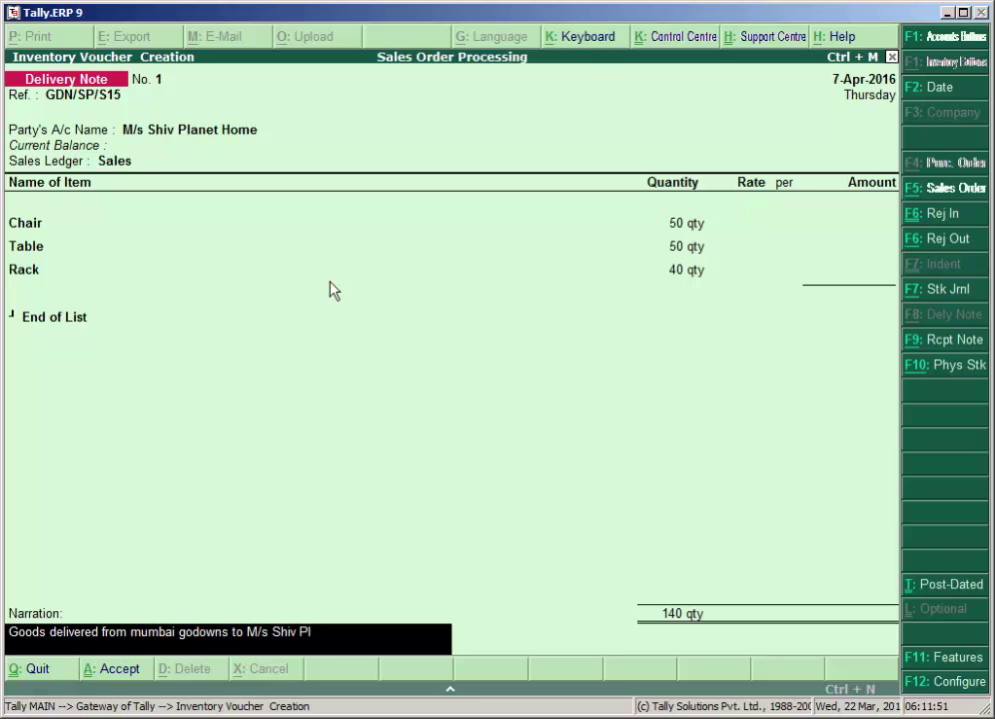
type("anet")
key("Return")
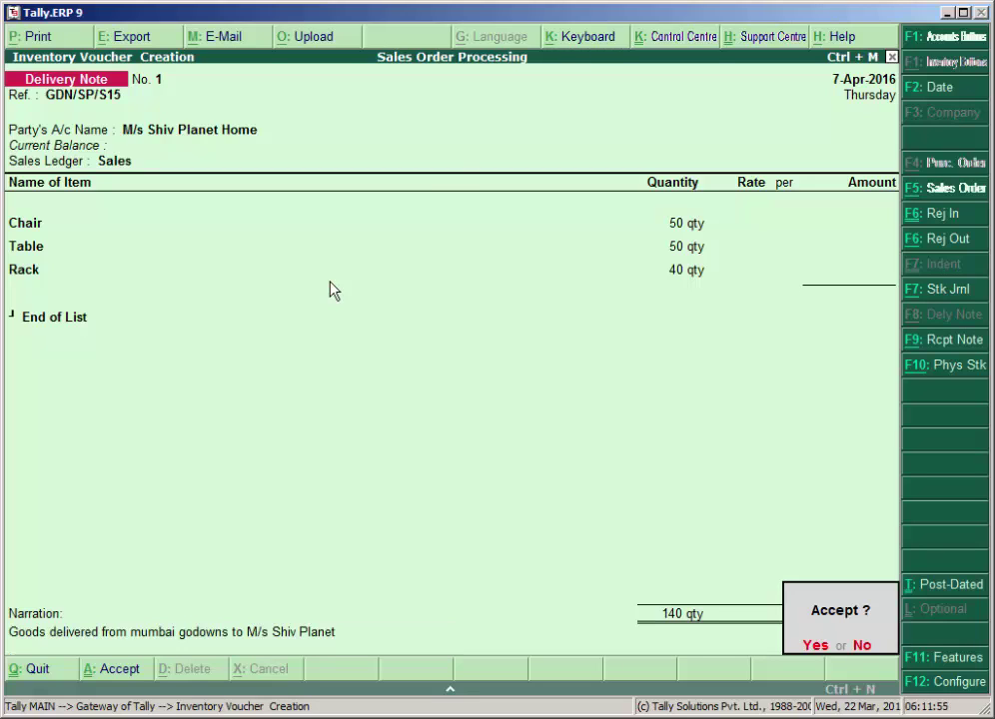
key("y")
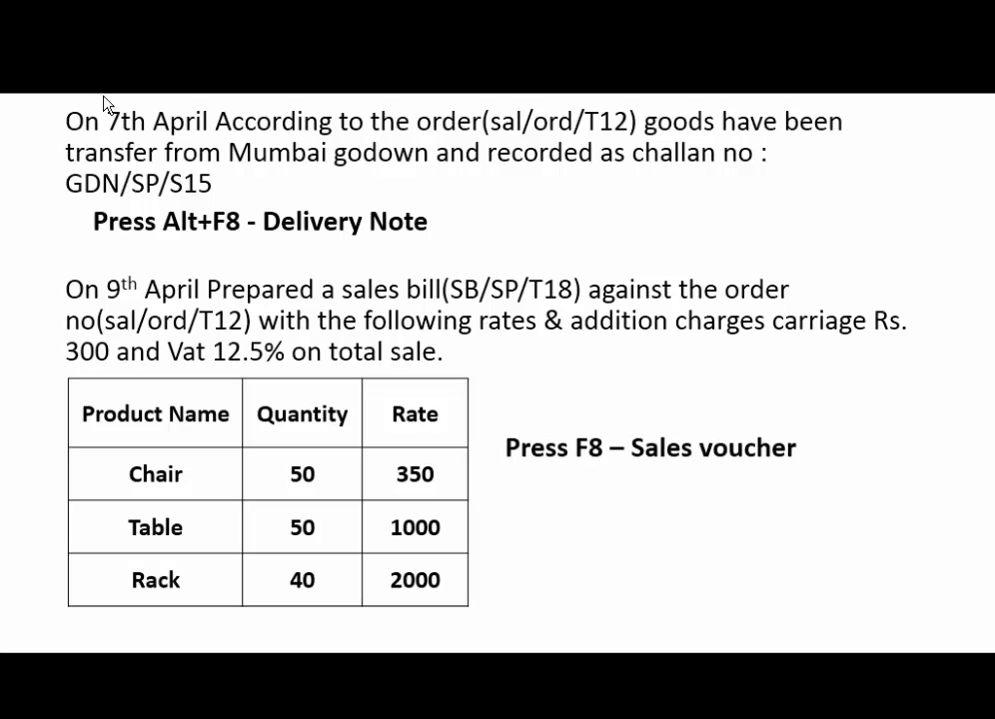
Switch to Tally.ERP 9 and start a sales voucher dated 9-Apr-2016 with reference SB/SP/T18
key("alt+Tab")
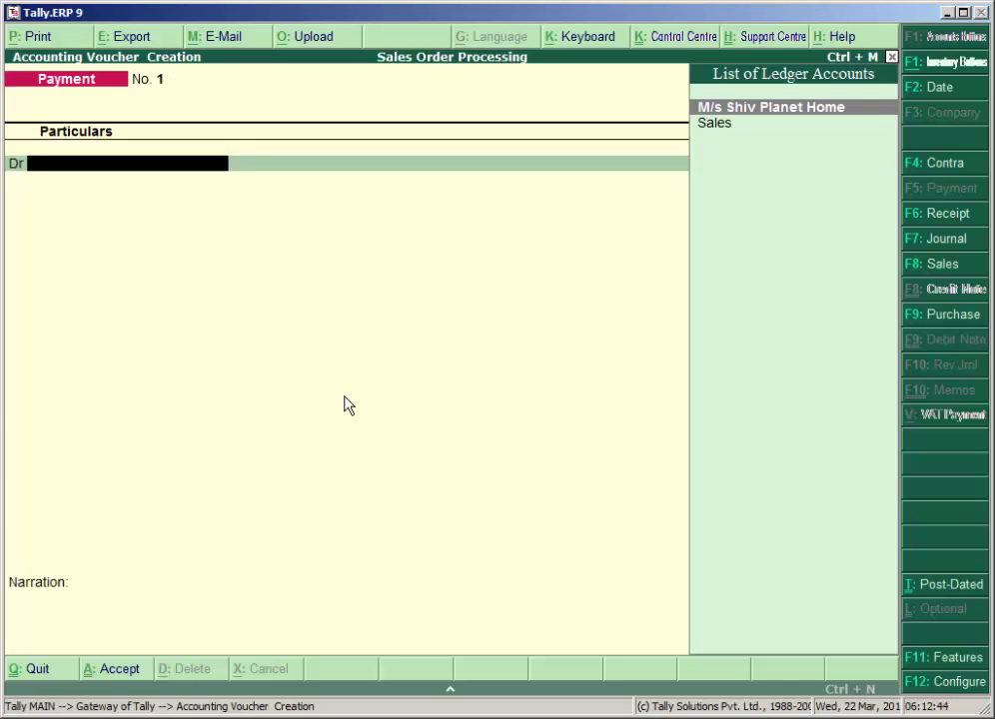
key("F8")
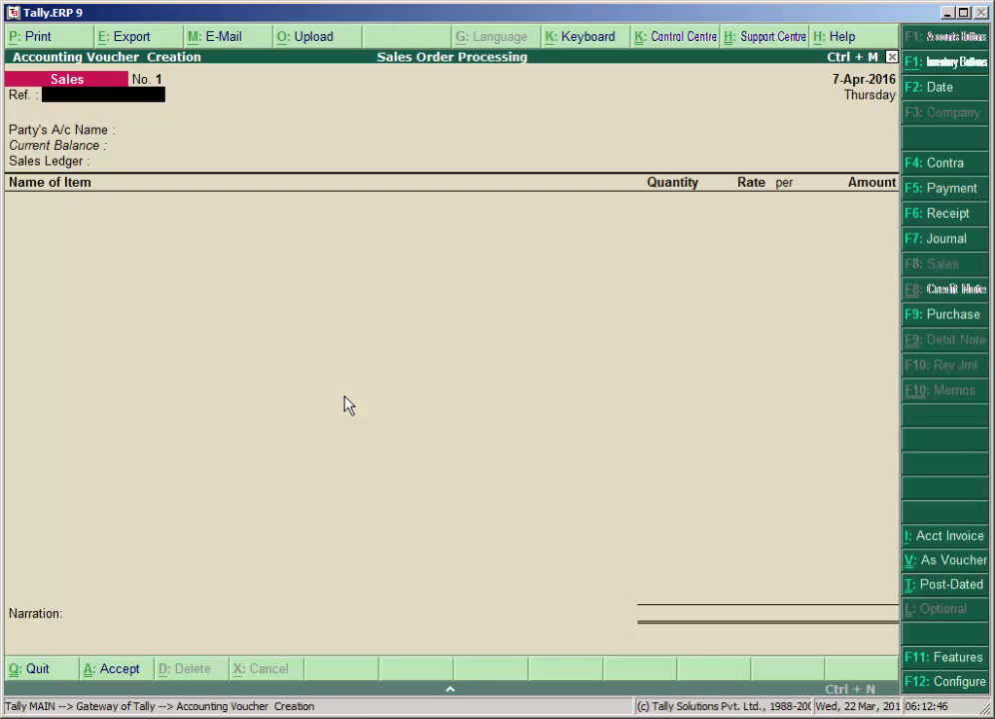
key("F2")
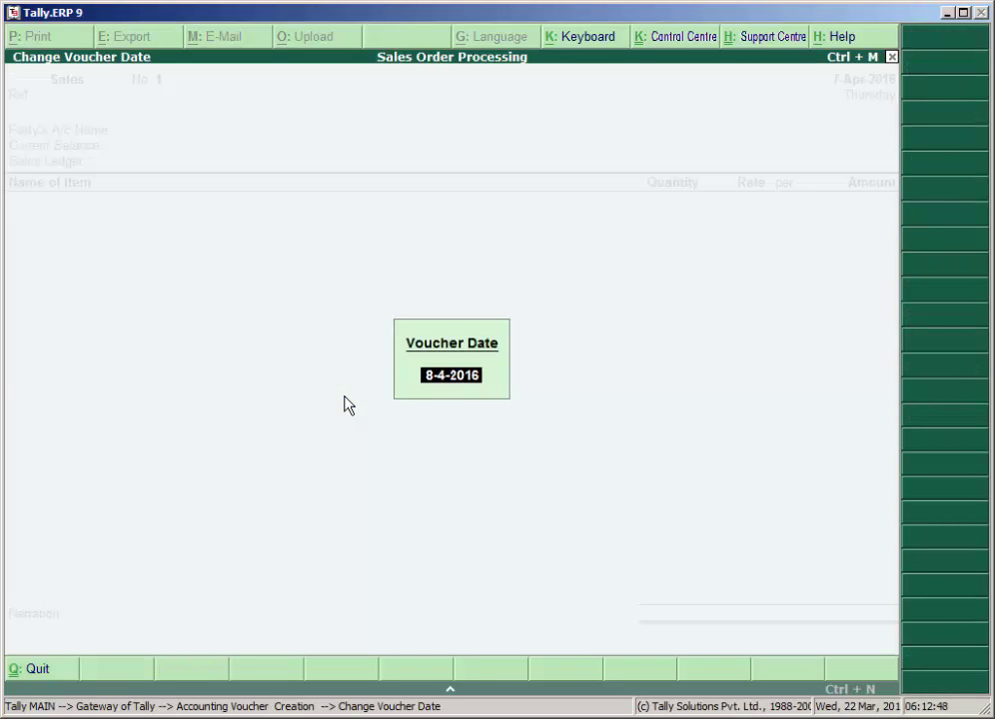
type("9/4")
key("Return")
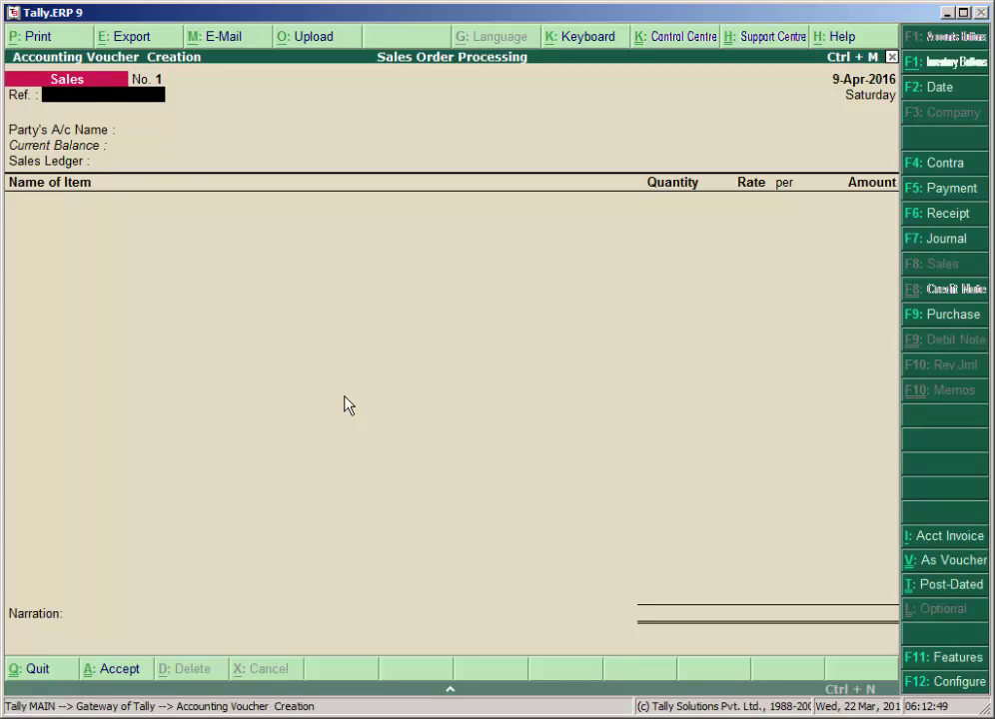
type("SB/SP/T18")
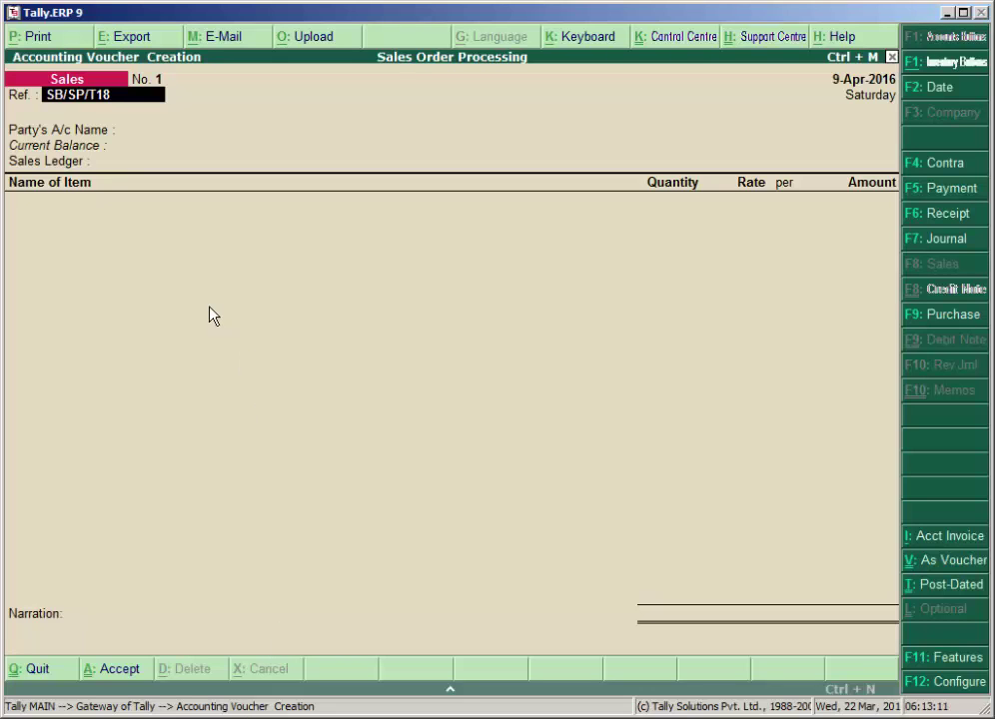
Choose M/s Shiv Planet Home as the sales voucher's party and link it to delivery note GDN/SP/S15 dated 7-Apr-2016
key("Return")
key("Down")
key("Return")
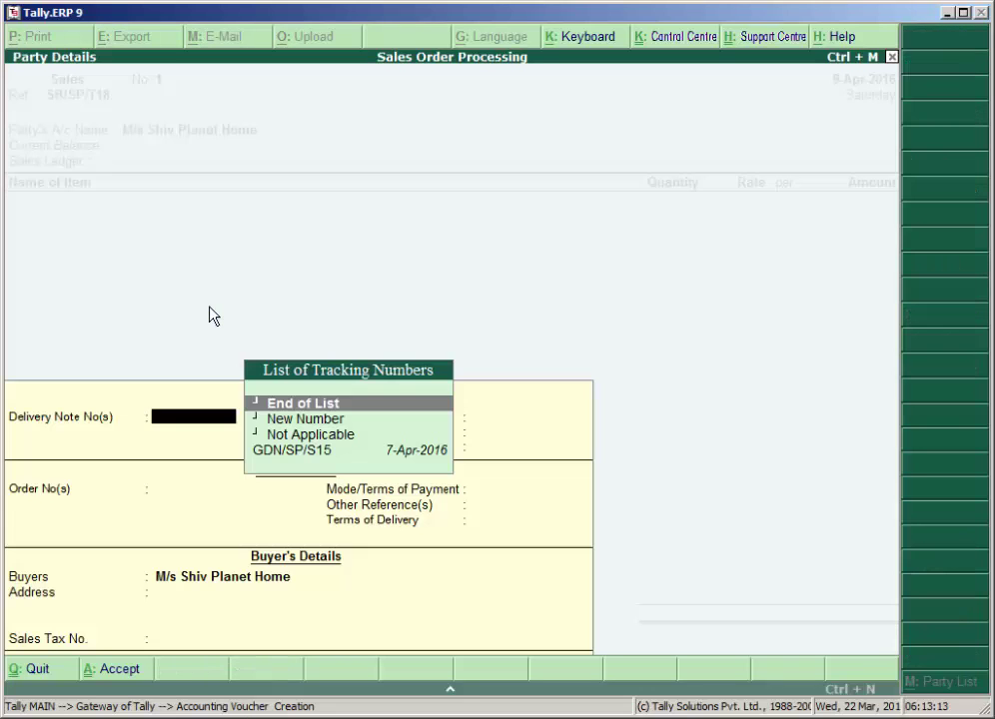
key("Down")
key("Down")
key("Down")
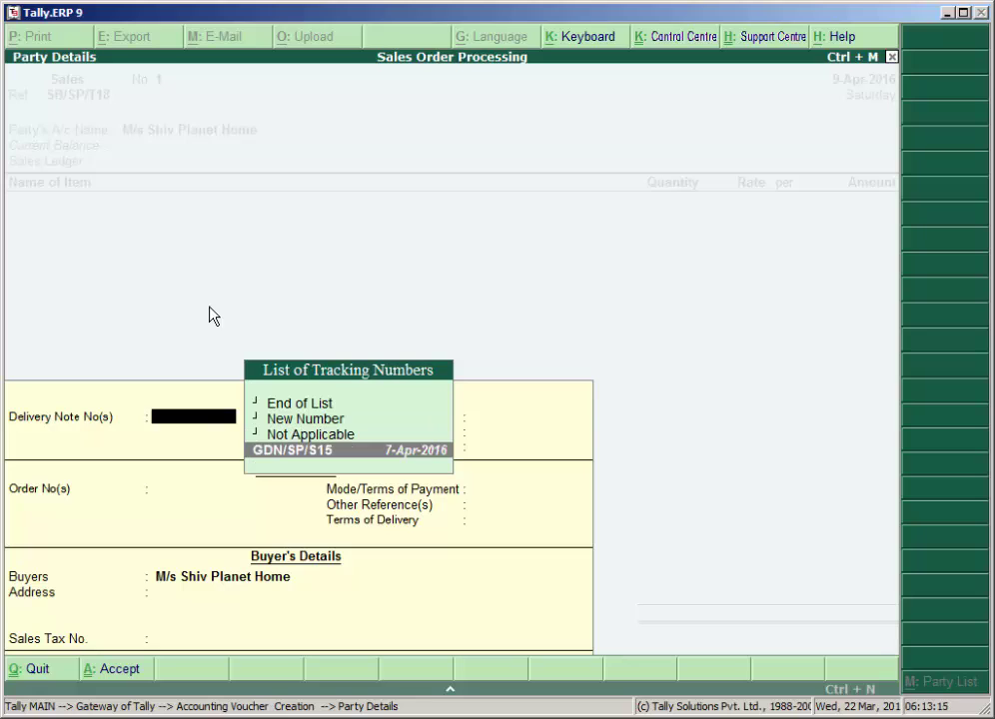
key("Return")
key("Return")
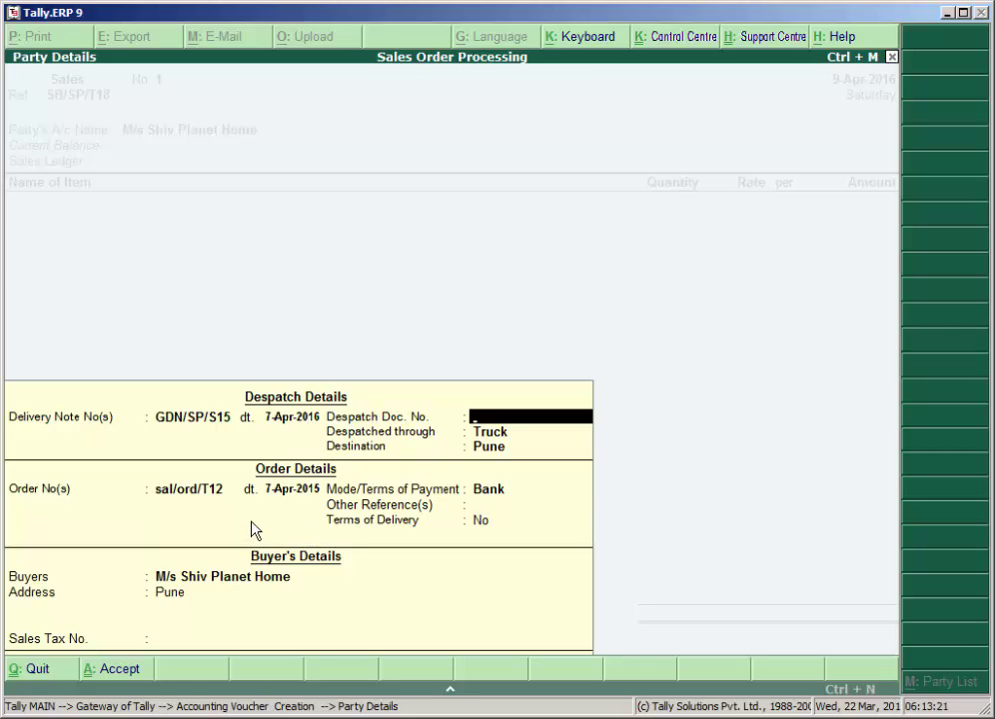
Accept the sales voucher's remaining despatch, order and buyer details and the Sales ledger
key("Return")
key("Return")
key("Return")
key("Return")
key("Return")
key("Return")
key("Return")
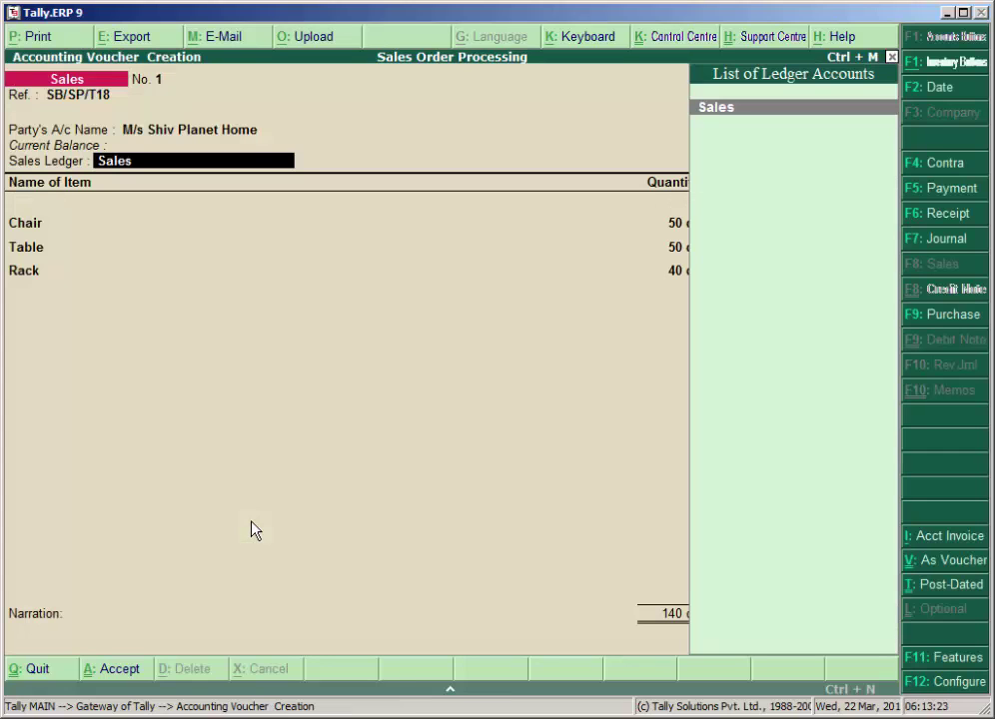
key("Return")
Allocate 50 qty of Chair from delivery note GDN/SP/S15 in the sales voucher at a rate of 350 per qty
key("Return")
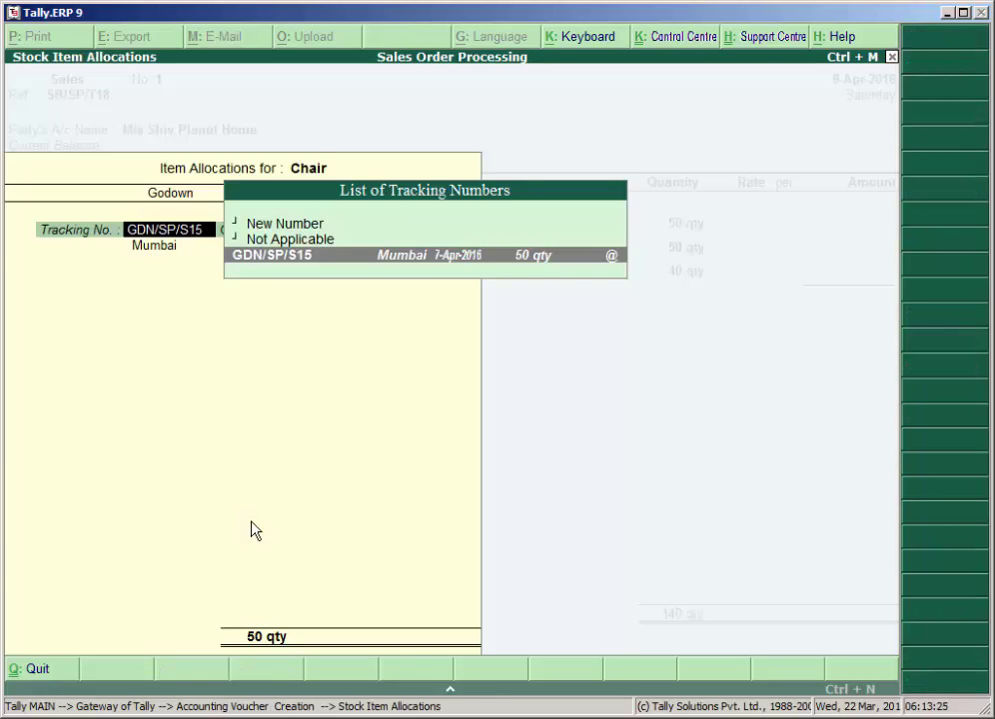
key("Return")
key("Return")
key("Return")
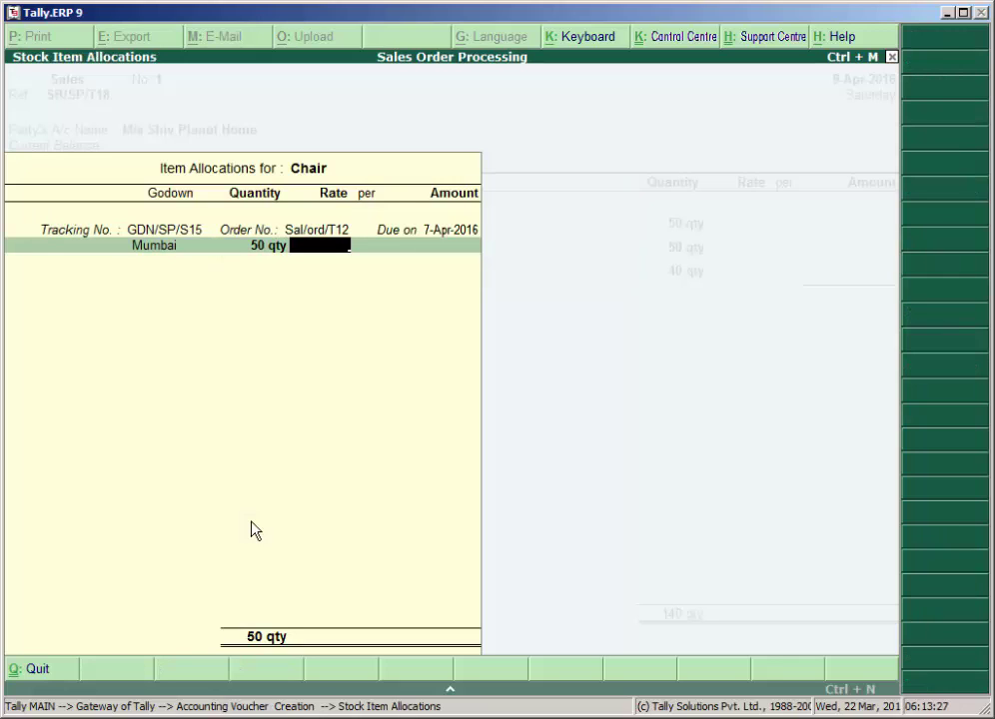
type("350")
key("Return")
key("Return")
key("Return")
key("Return")
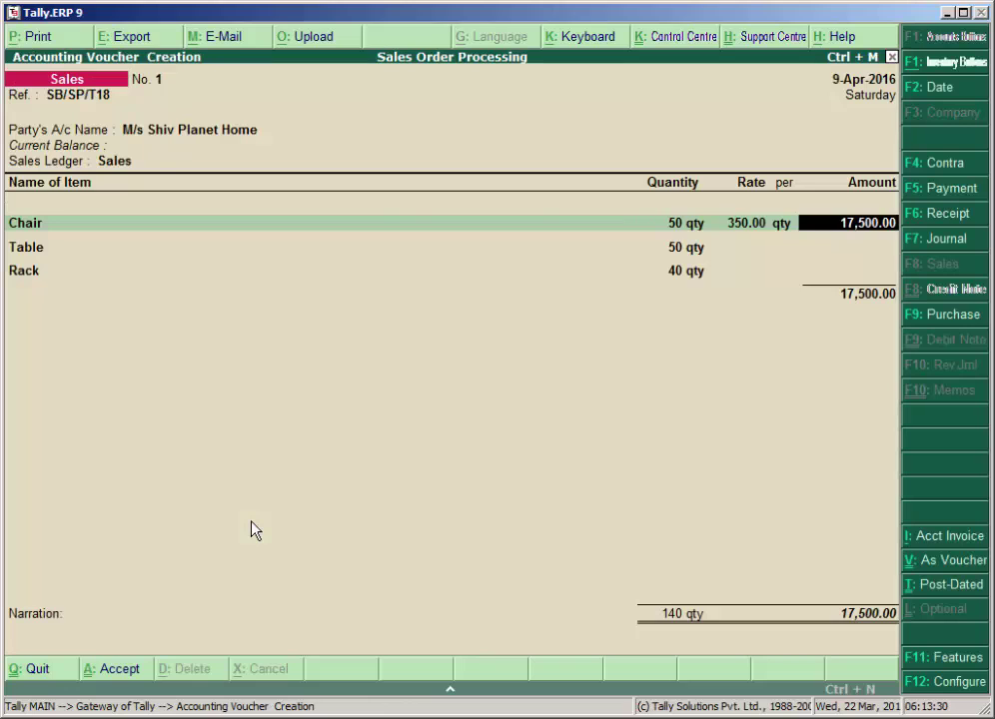
key("Return")
Allocate 50 qty of Table from delivery note GDN/SP/S15 in the sales voucher at a rate of 1,000 per qty
key("Return")
key("Return")
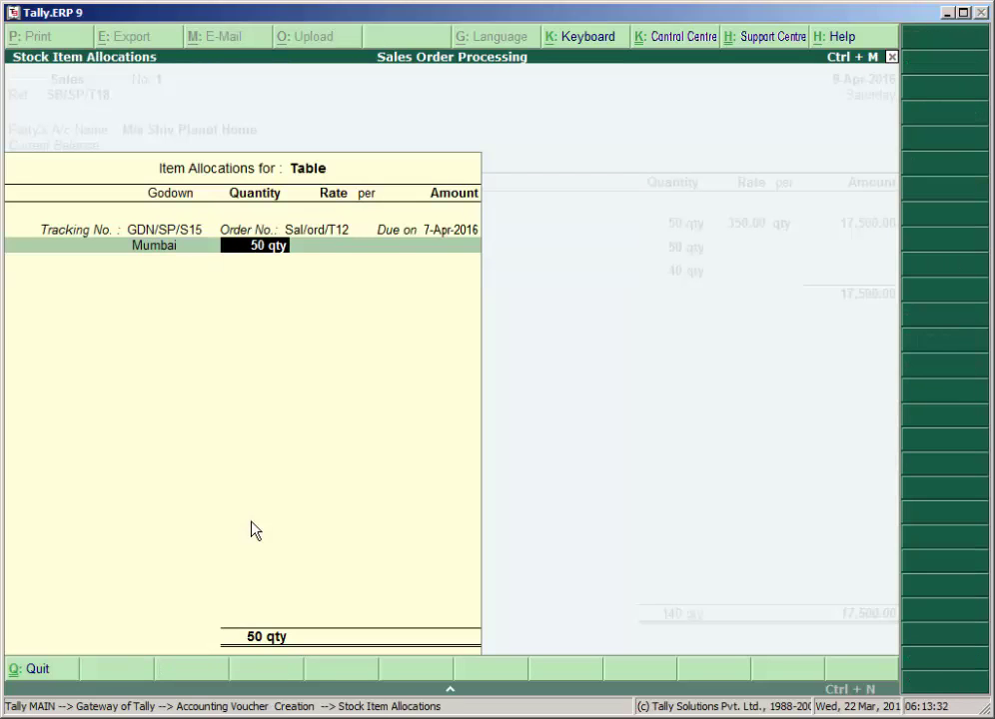
key("Return")
type("1000")
key("Return")
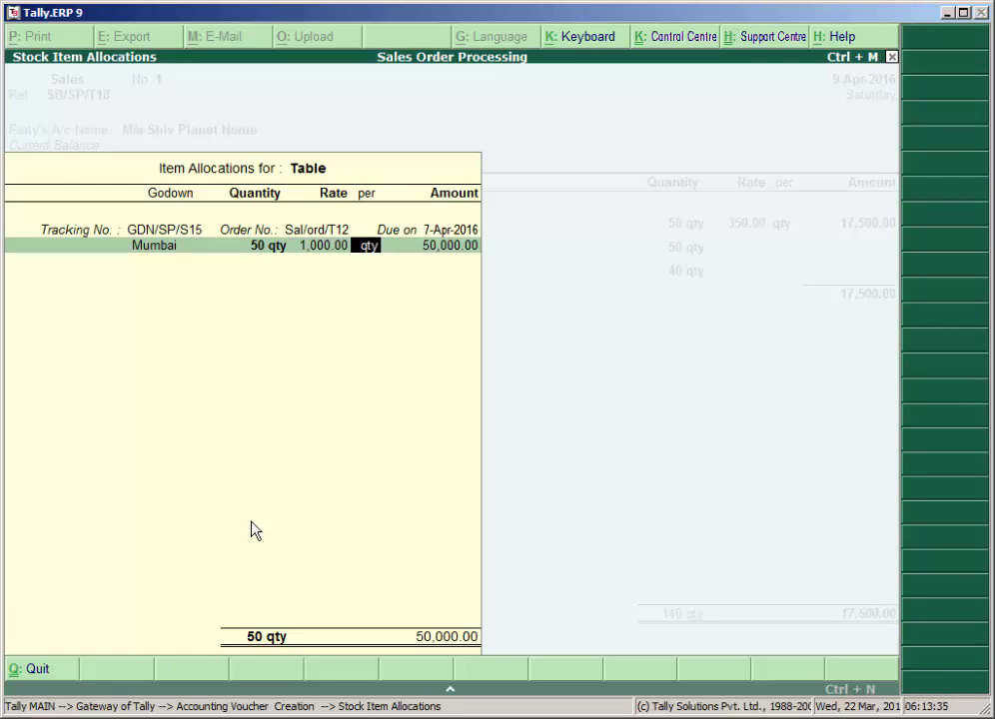
key("Return")
key("Return")
key("Return")
key("Return")
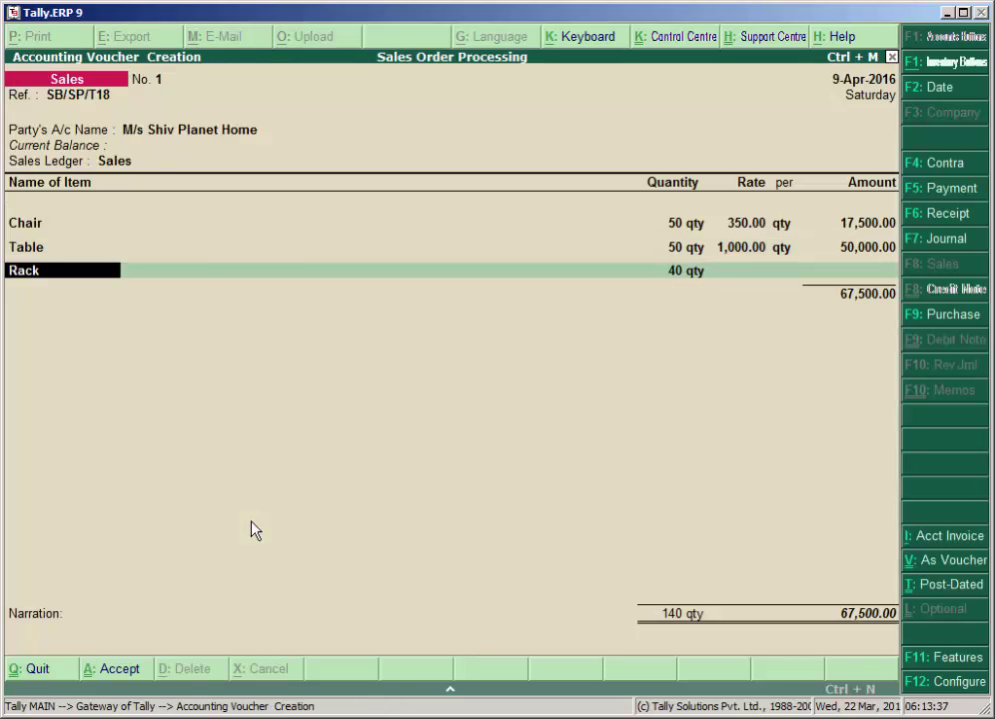
Allocate 40 qty of Rack from delivery note GDN/SP/S15 in the sales voucher at a rate of 2,000 per qty
key("Return")
key("Return")
key("Return")
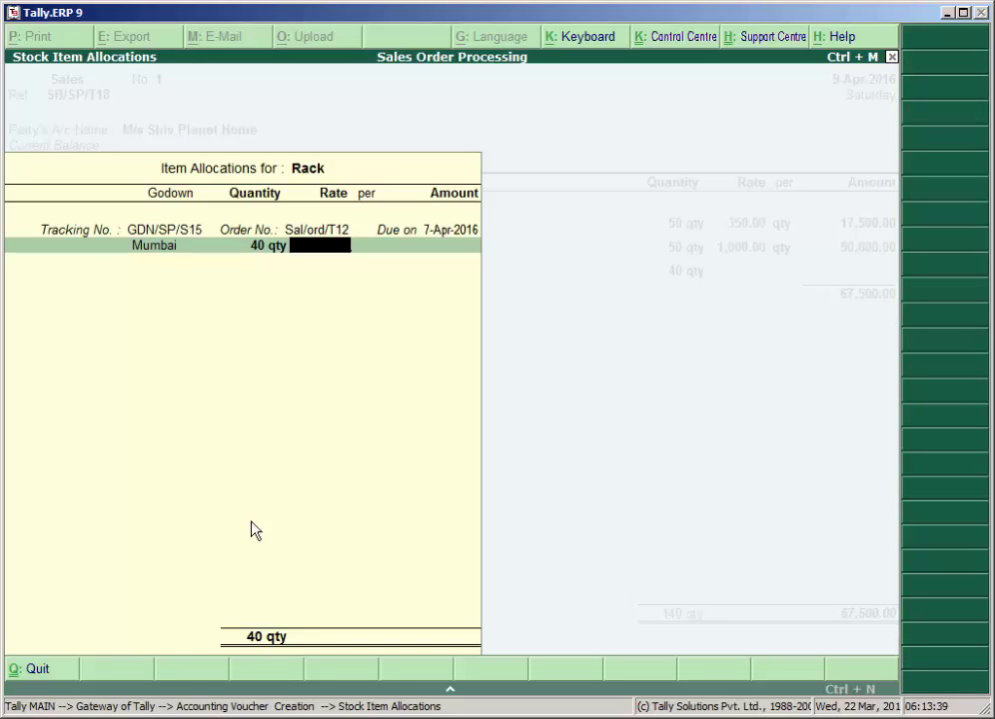
type("2000")
key("Return")
key("Return")
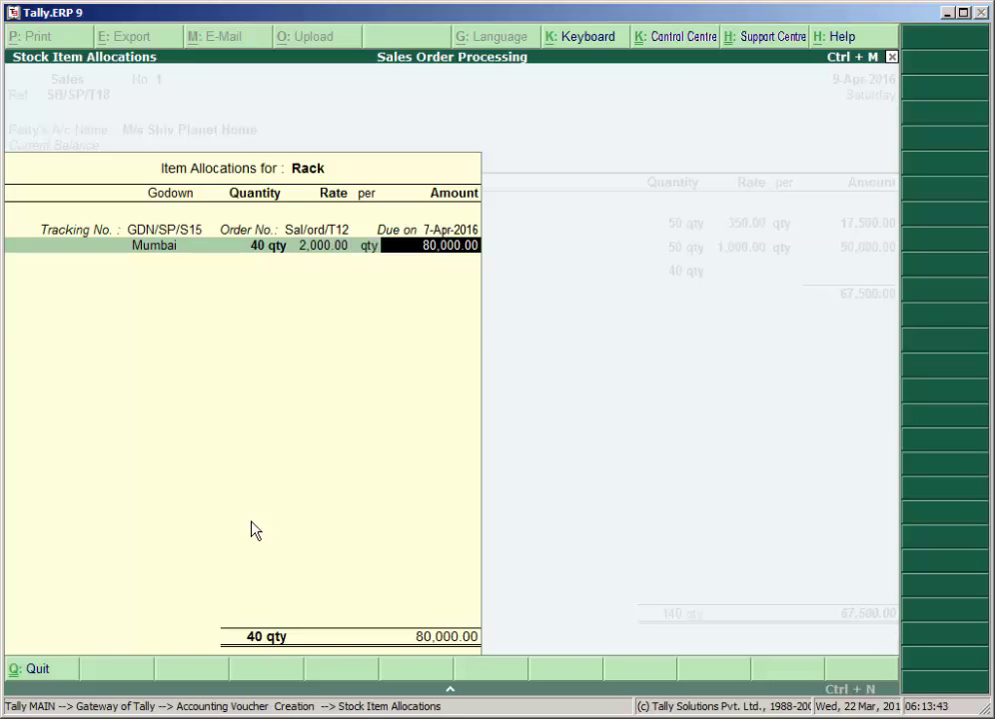
key("Return")
key("Return")
key("Return")
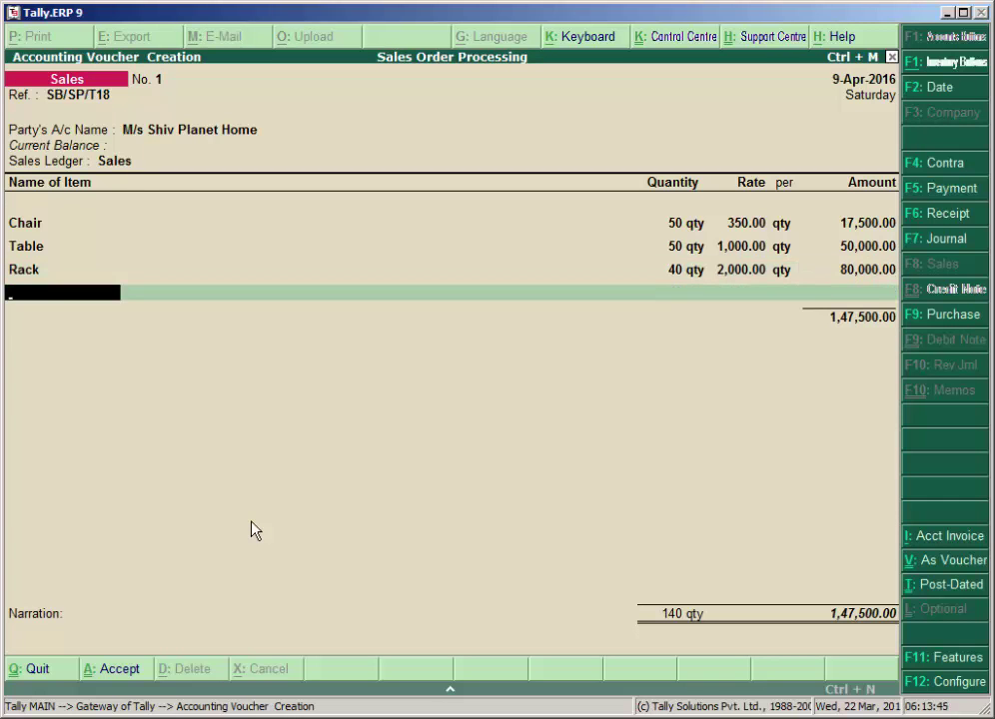
Finish the item list and start creating a new ledger named Output Vat from within the sales voucher
key("Return")
key("alt+c")
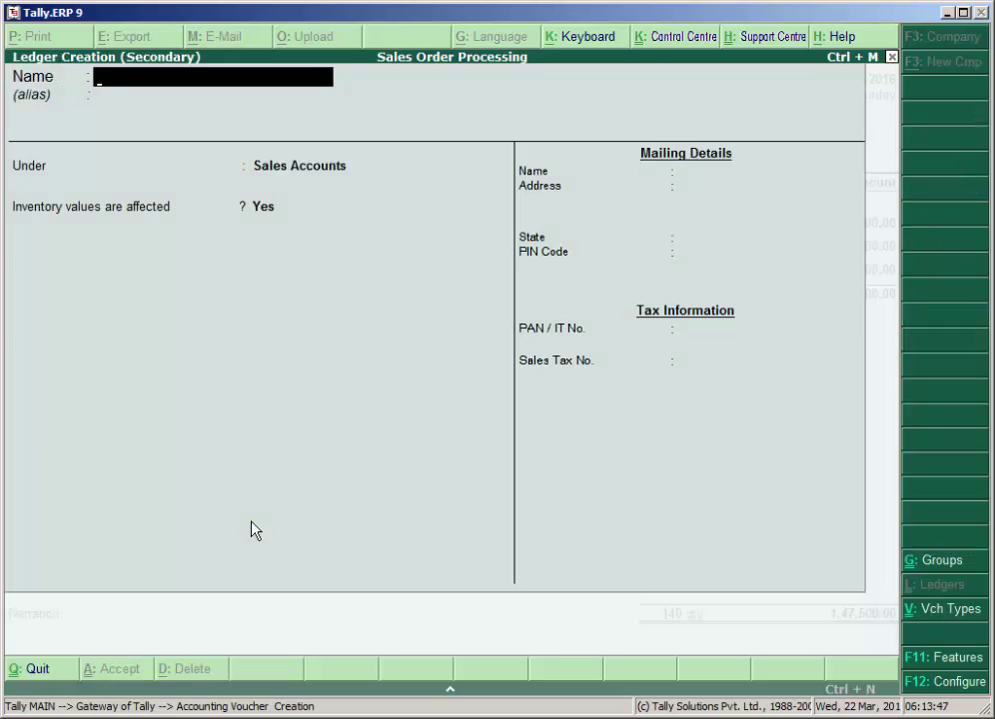
type("O")
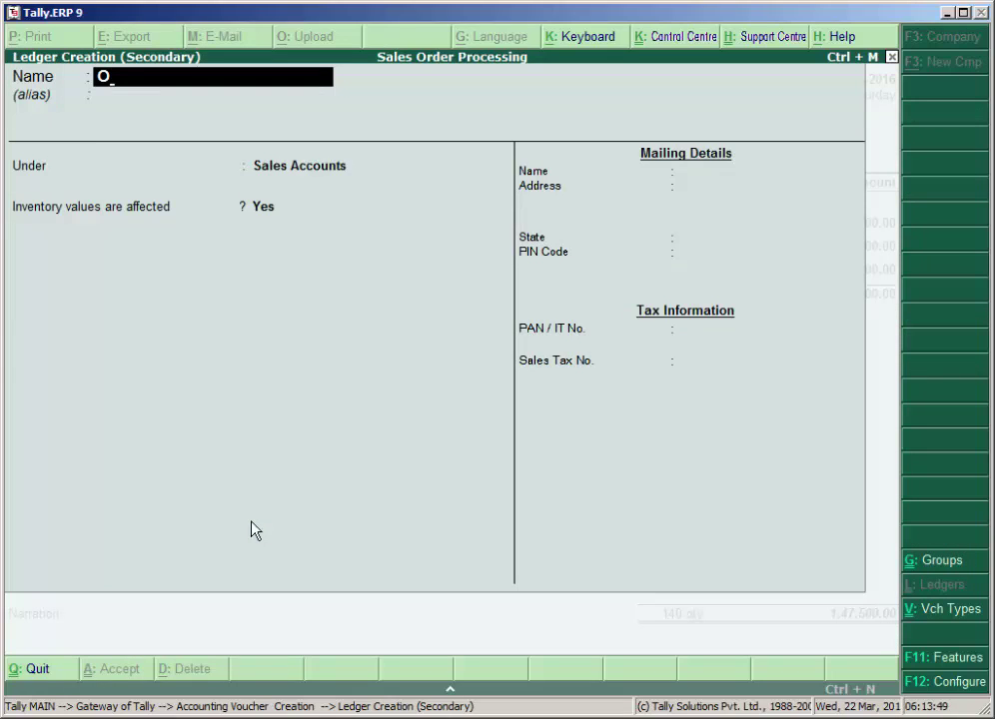
type("y")
key("BackSpace")
type("utput Vat")
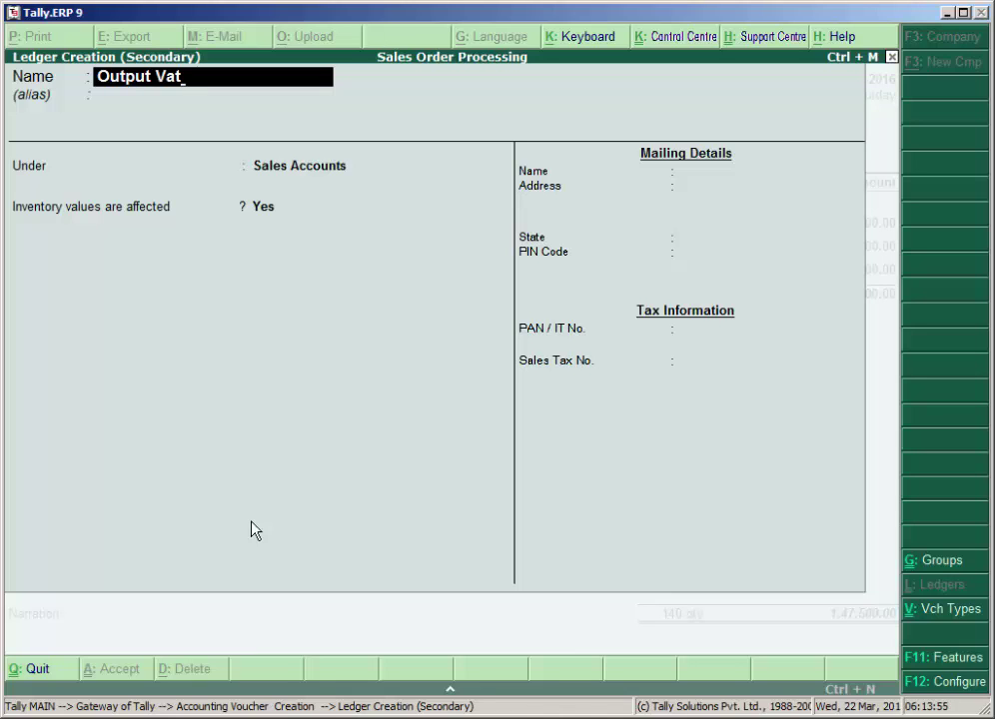
Enable Value Added Tax (VAT) in the company's Statutory & Taxation features
key("F11")
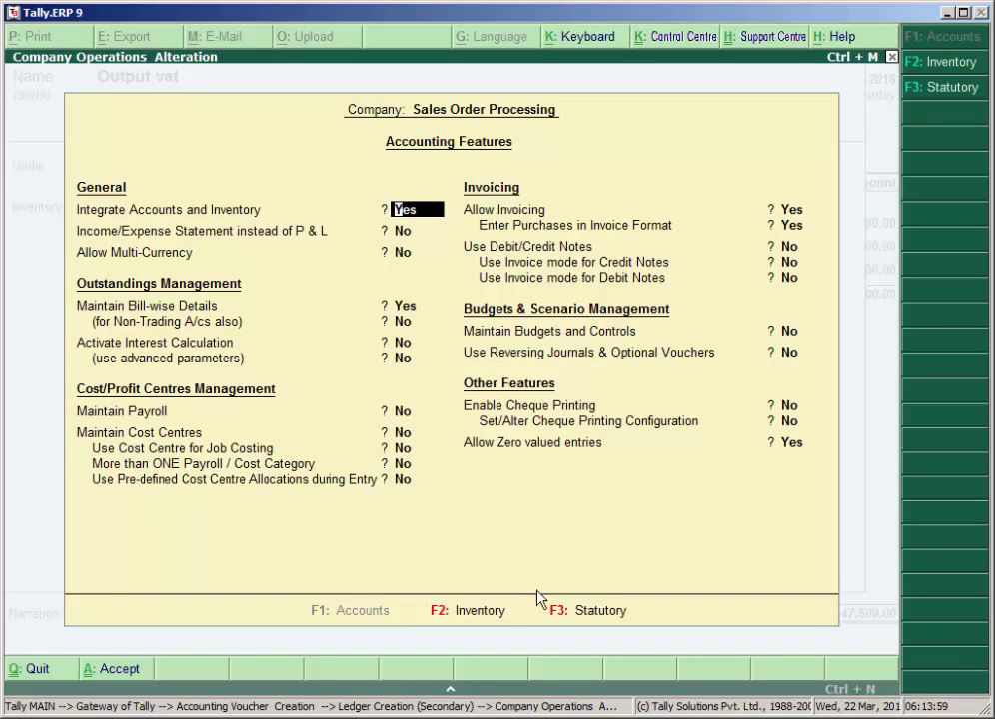
left_click(559, 614)
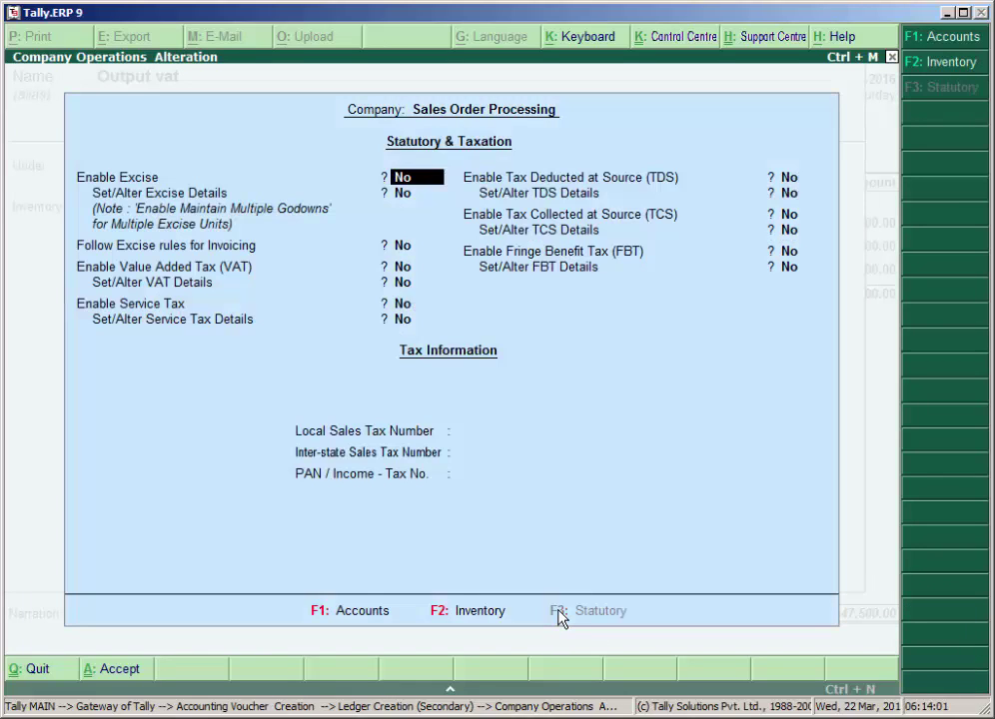
key("Return")
key("Return")
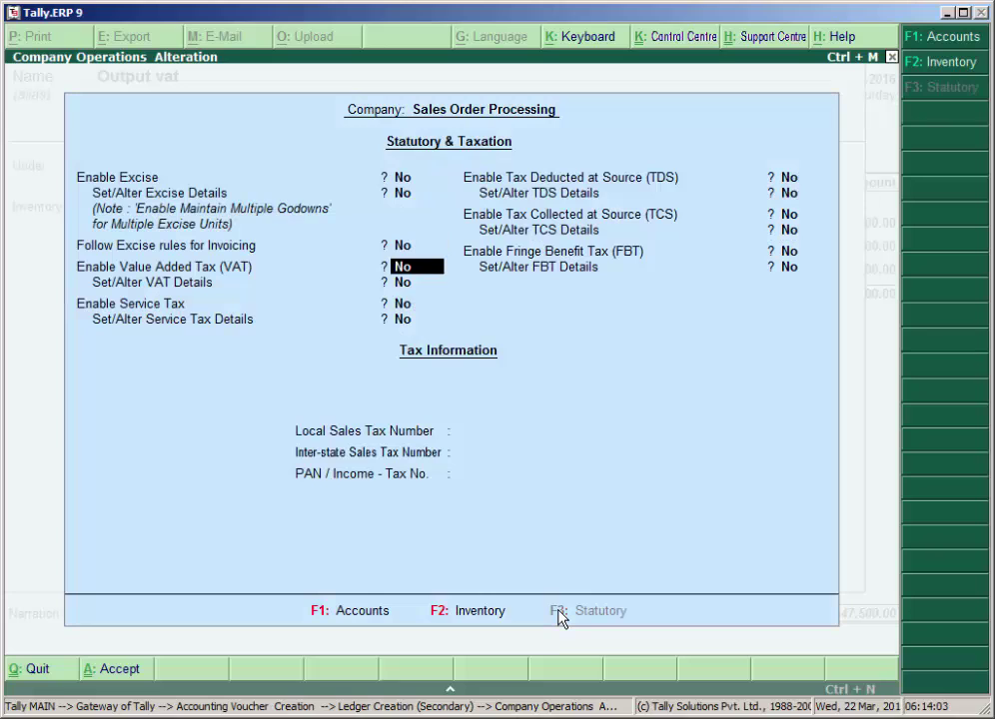
type("y")
key("Return")
key("Return")
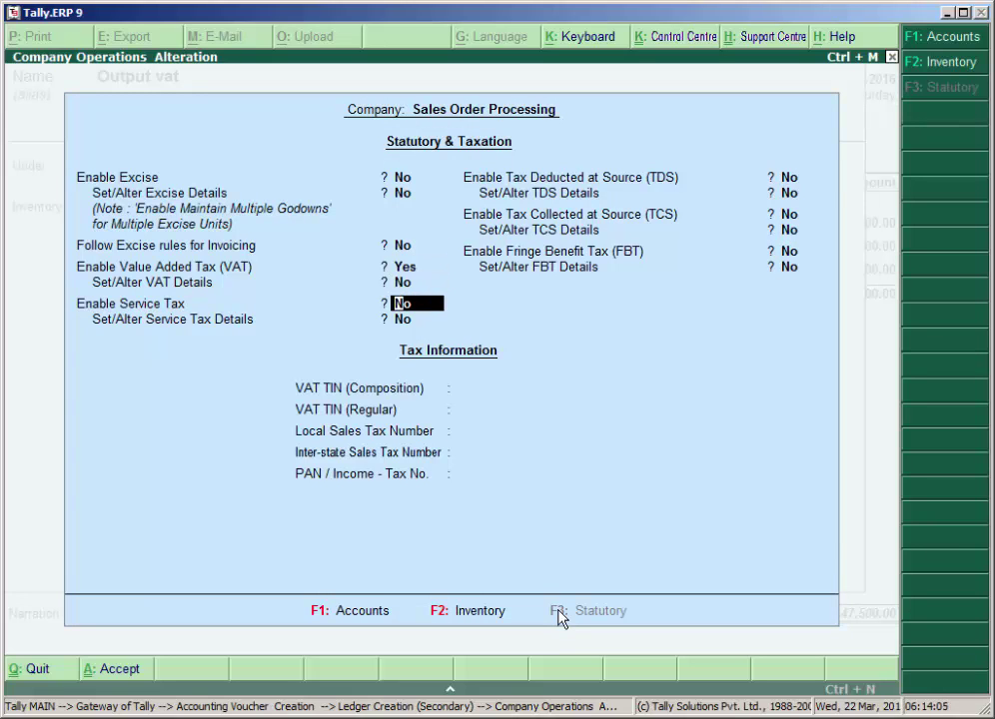
Enable Set/Alter VAT Details and accept Maharashtra, Regular dealer type and VAT applicable from 1-4-2016
key("Up")
type("y")
key("Return")
key("Return")
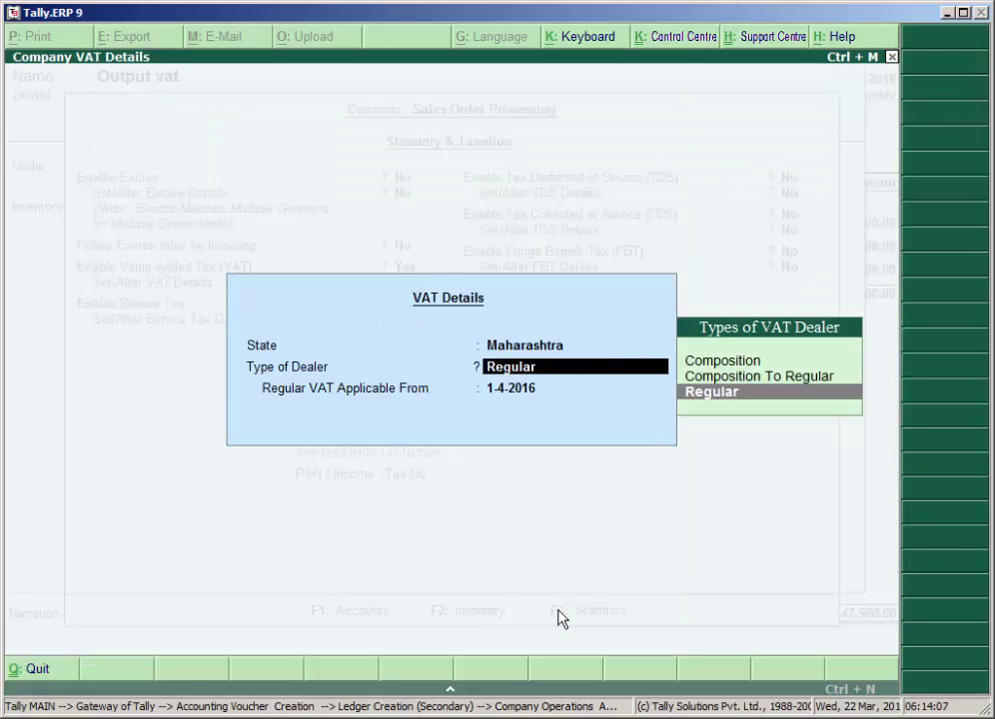
key("Return")
key("Return")
key("Return")
Accept the remaining Statutory & Taxation settings and save the company features
key("Return")
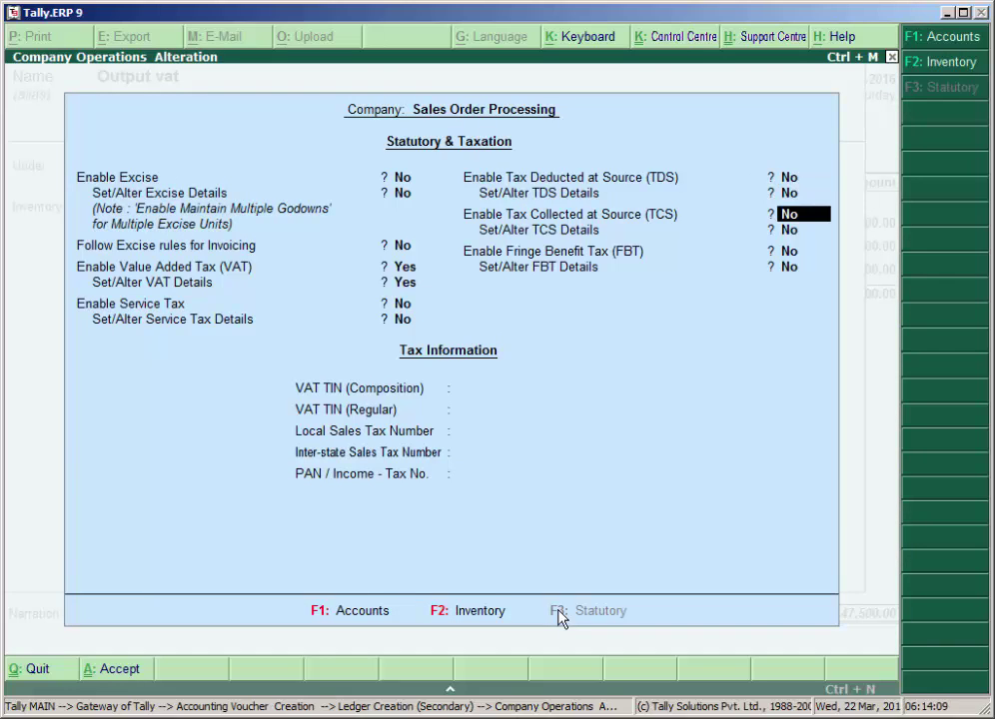
key("Return")
key("Return")
key("Return")
key("Return")
key("Return")
key("Return")
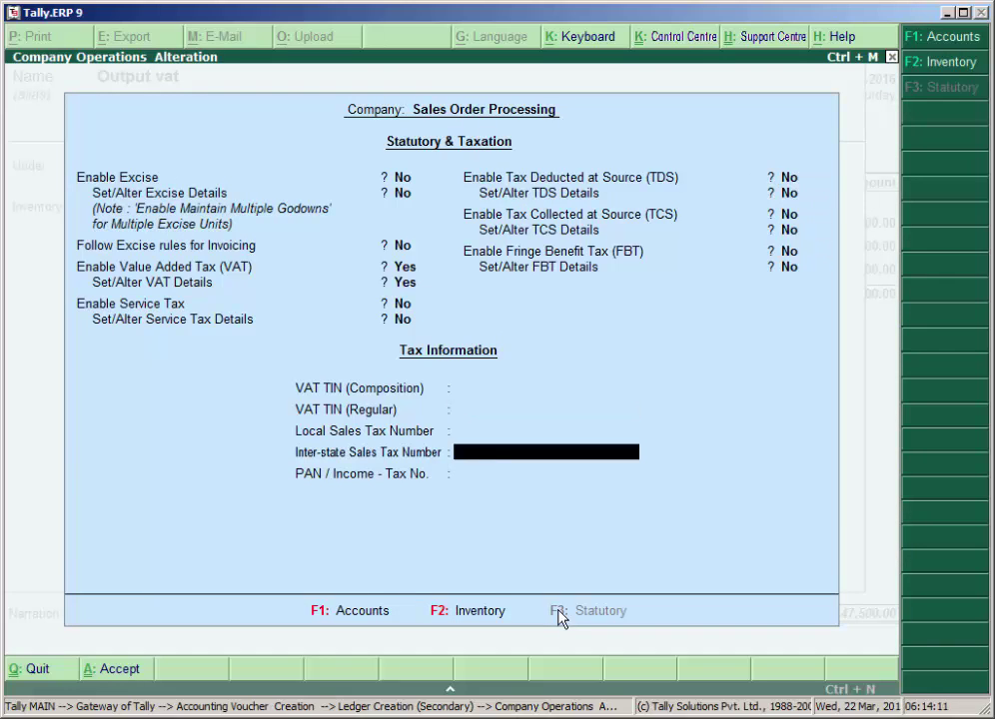
key("Return")
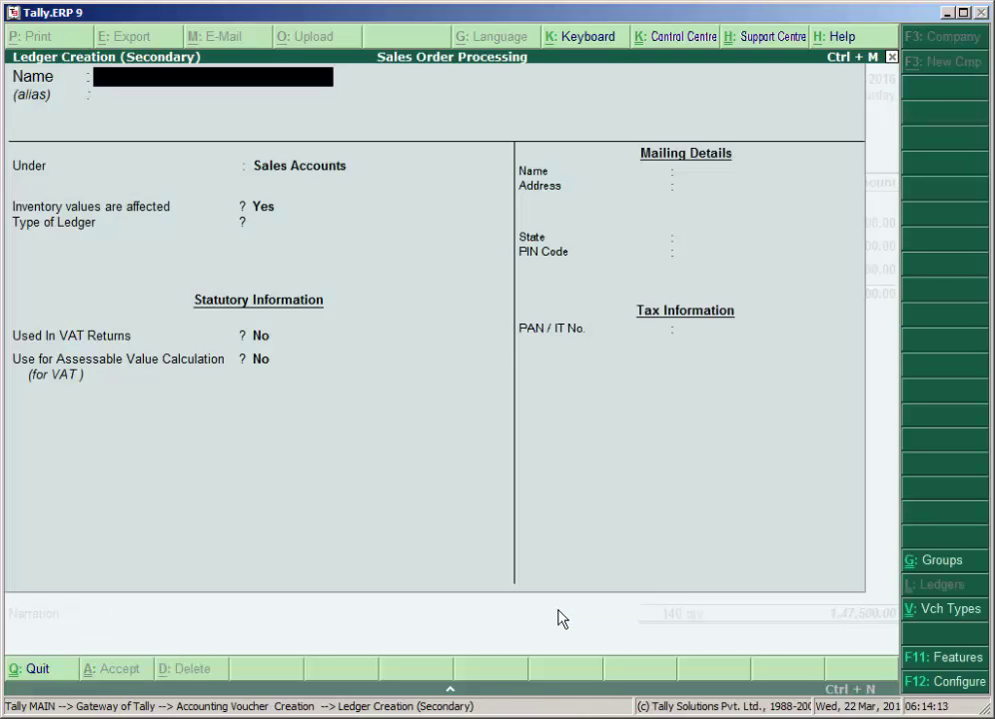
Name the new ledger Output Vat 12.5% and place it under Duties & Taxes
type("Output Vat")
key("Return")
type("D")
key("Return")
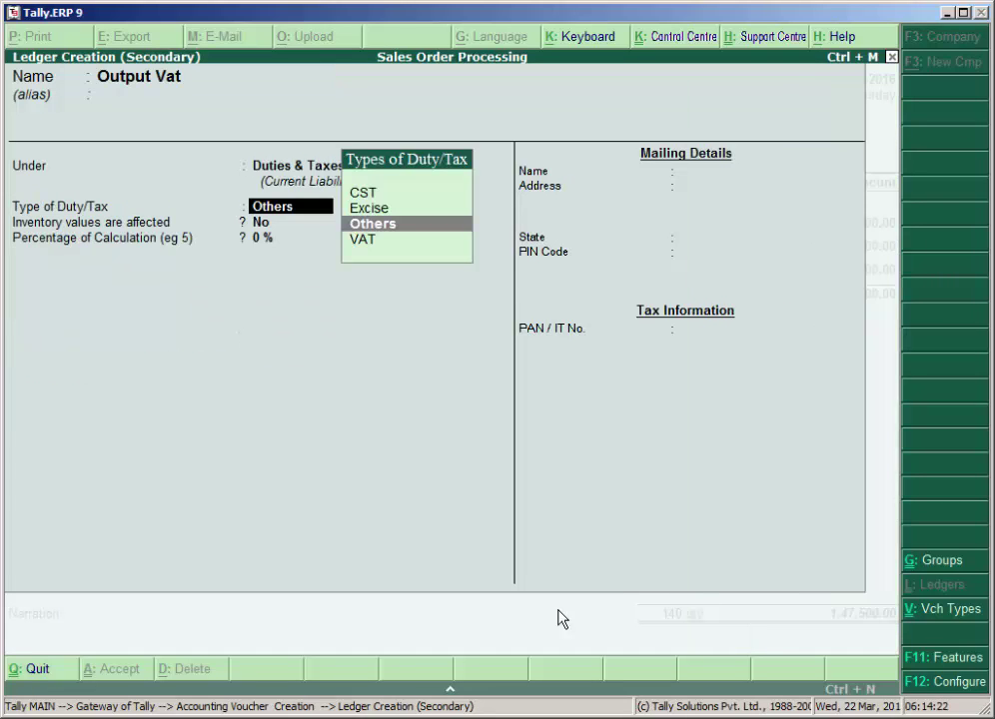
key("BackSpace")
key("BackSpace")
key("BackSpace")
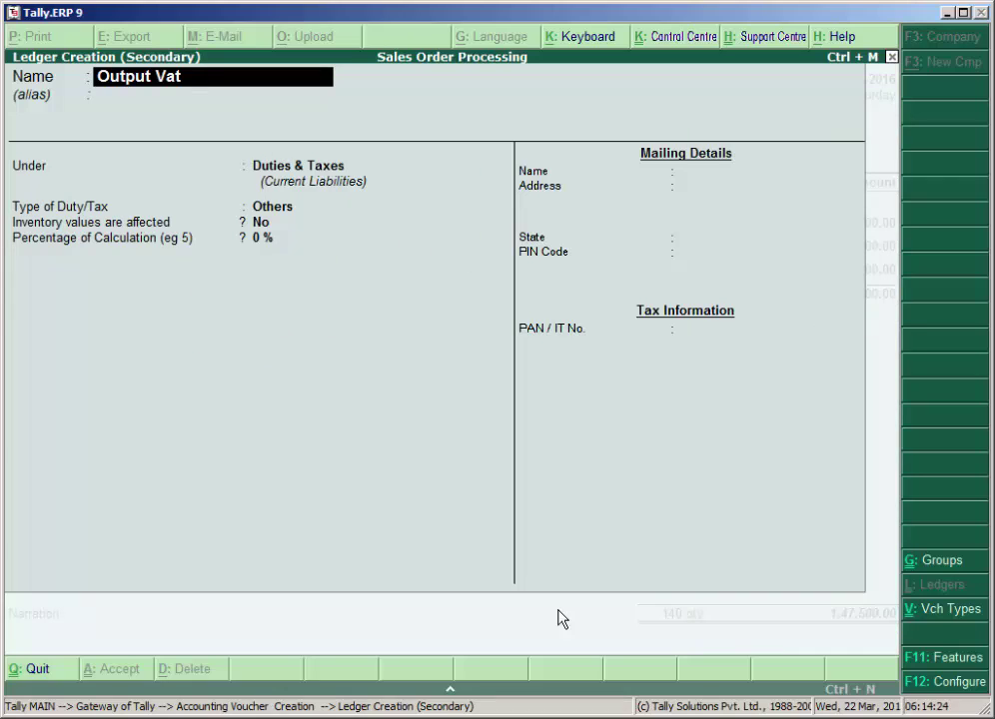
type("12.5%")
key("Return")
key("Return")
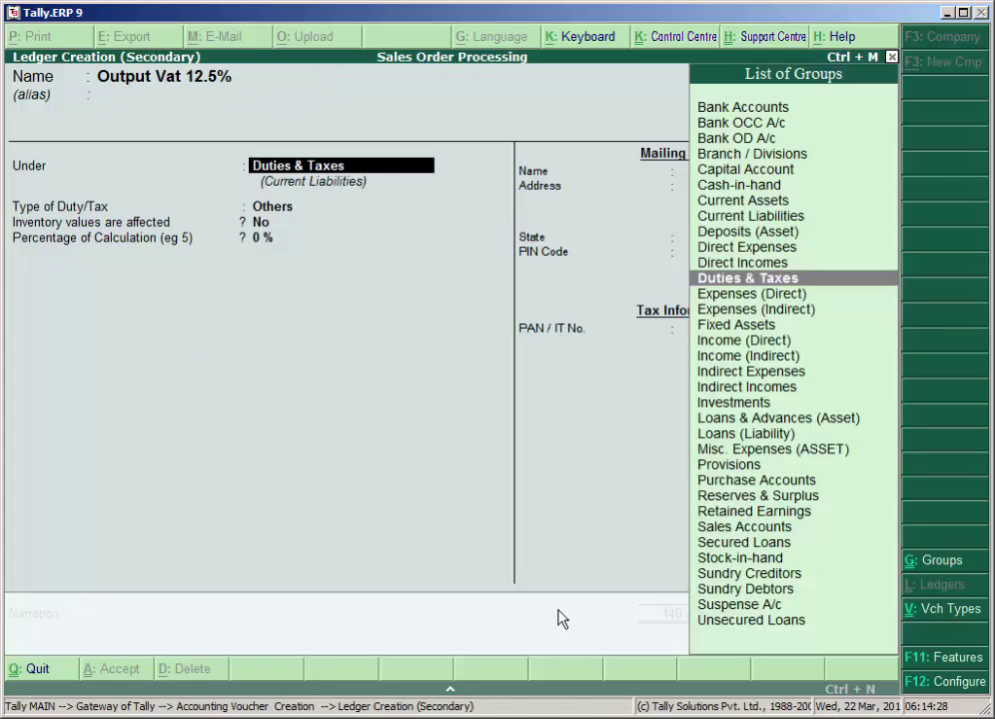
key("Return")
Set the ledger's duty type to VAT with class Output VAT @ 12.5% and rounding Not Applicable, and save it
key("Down")
key("Return")
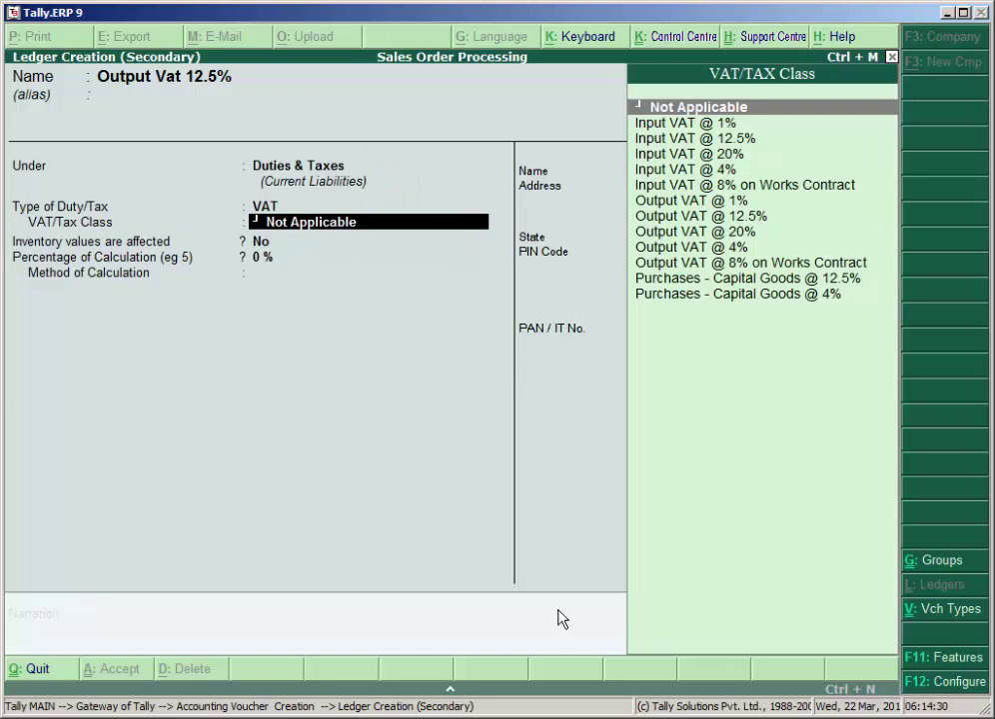
key("Down")
key("Down")
key("Down")
key("Down")
key("Down")
key("Down")
key("Down")
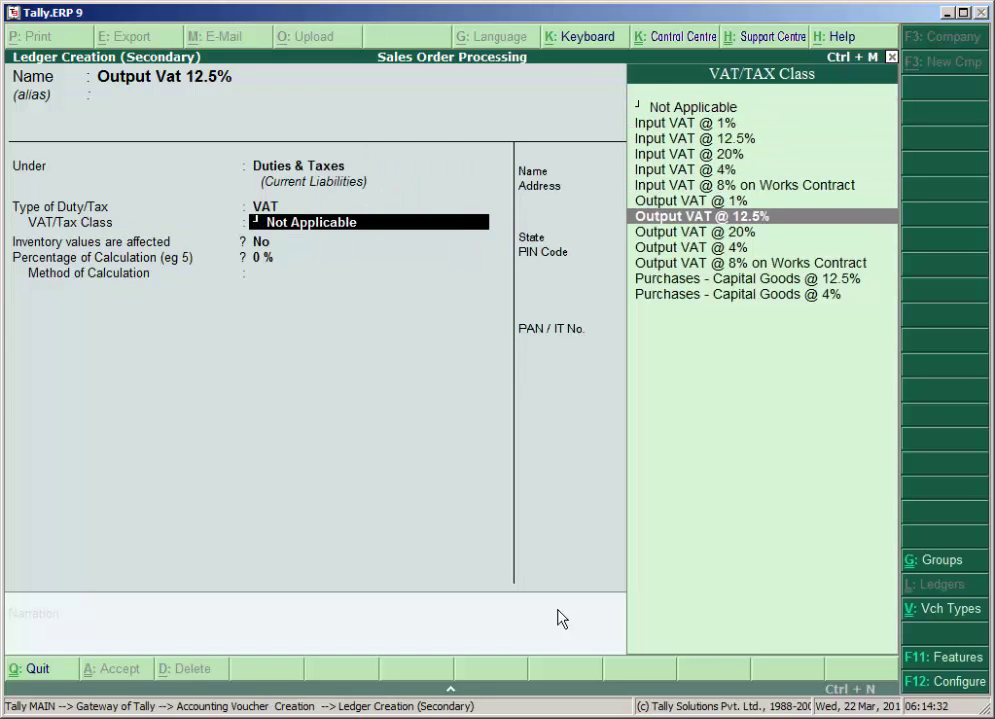
key("Return")
key("Return")
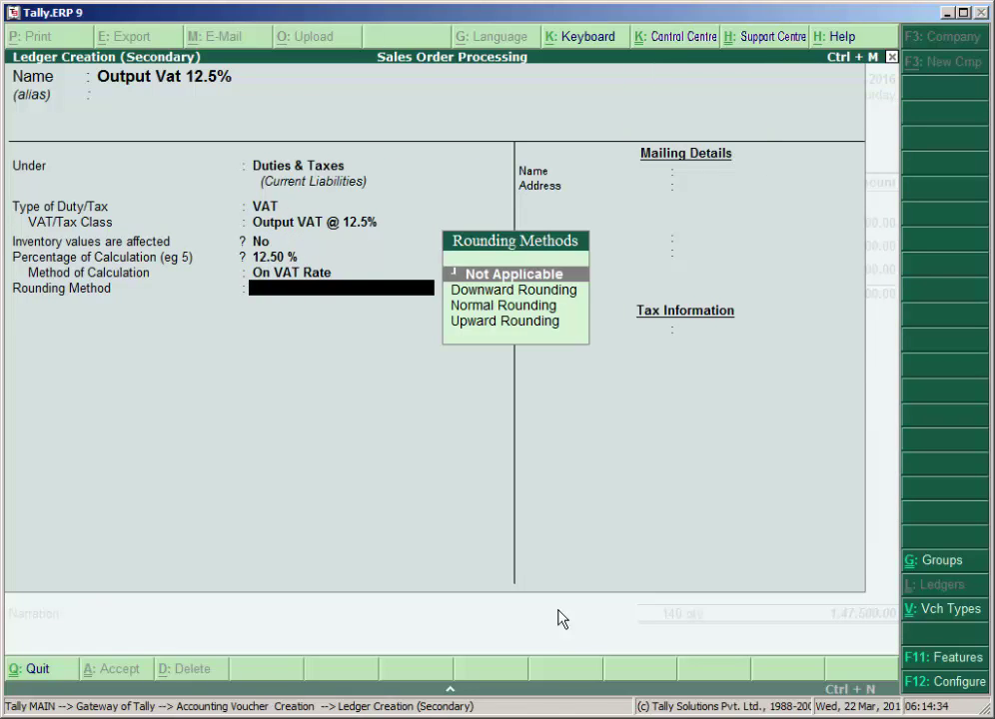
key("Return")
key("Return")
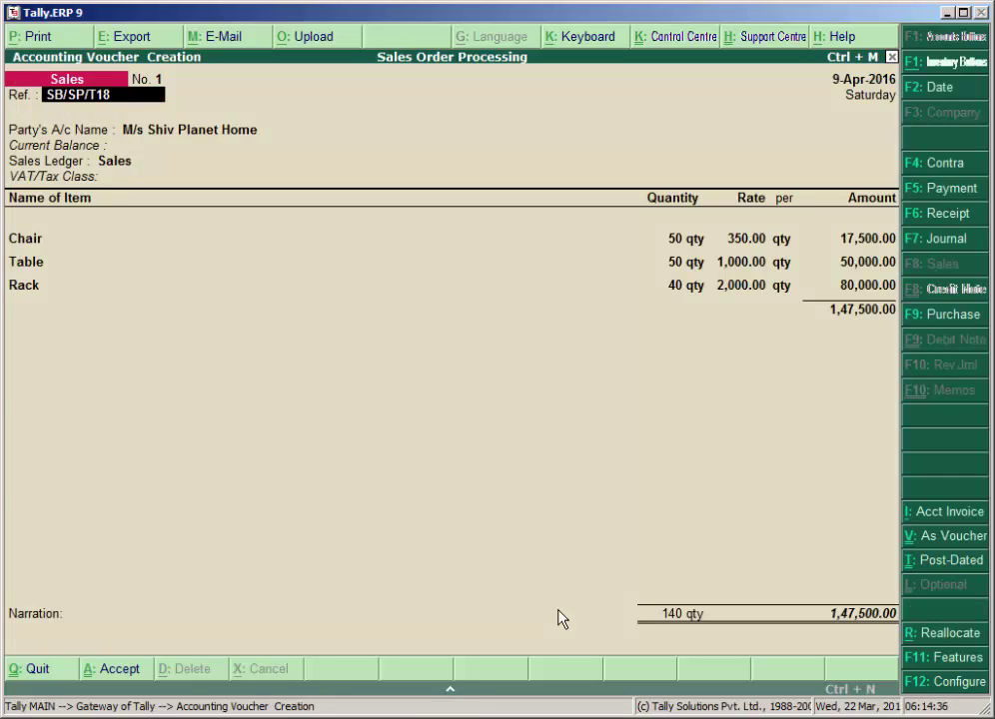
Accept the sales voucher's reference, party, despatch, order and buyer details again up to the Sales Ledger field
key("Return")
key("Return")
key("Return")
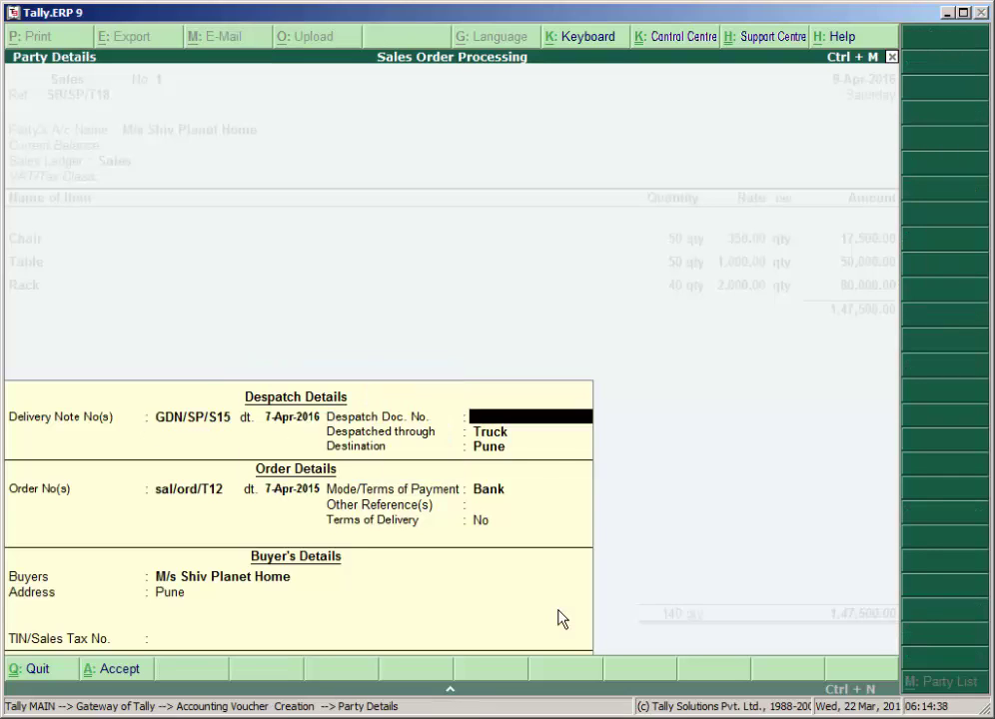
key("Return")
key("Return")
key("Return")
key("Return")
key("Return")
key("Return")
key("Return")
key("Return")
key("Return")
key("Return")
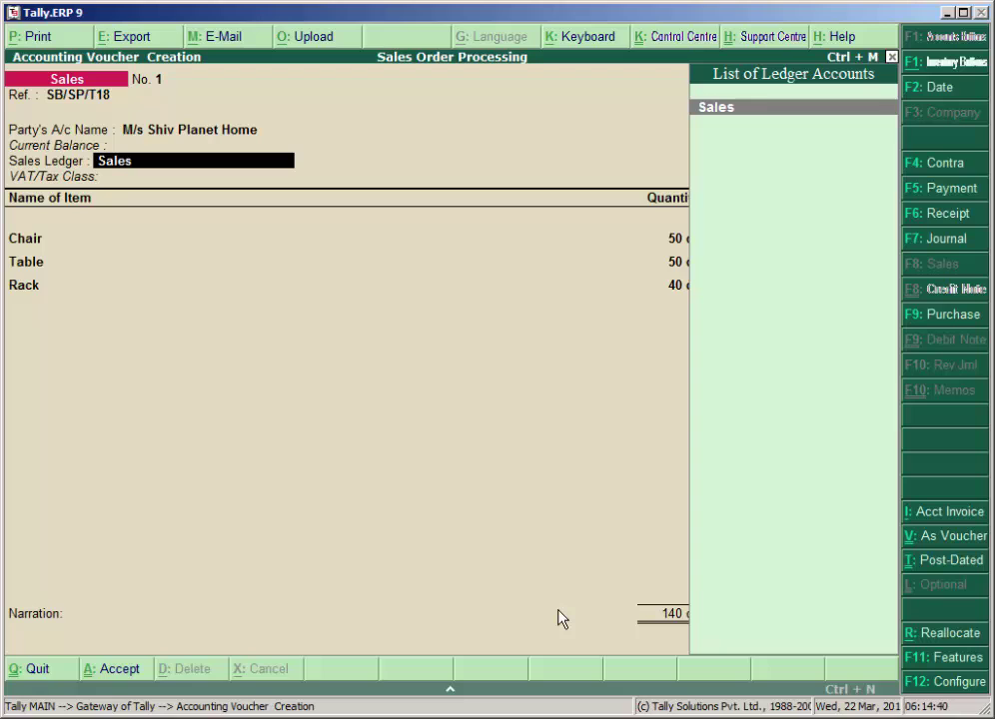
Alter the Sales ledger from within the voucher so that it is used in VAT returns
key("ctrl+Return")
key("Return")
key("Return")
key("Return")
key("Return")
key("Return")
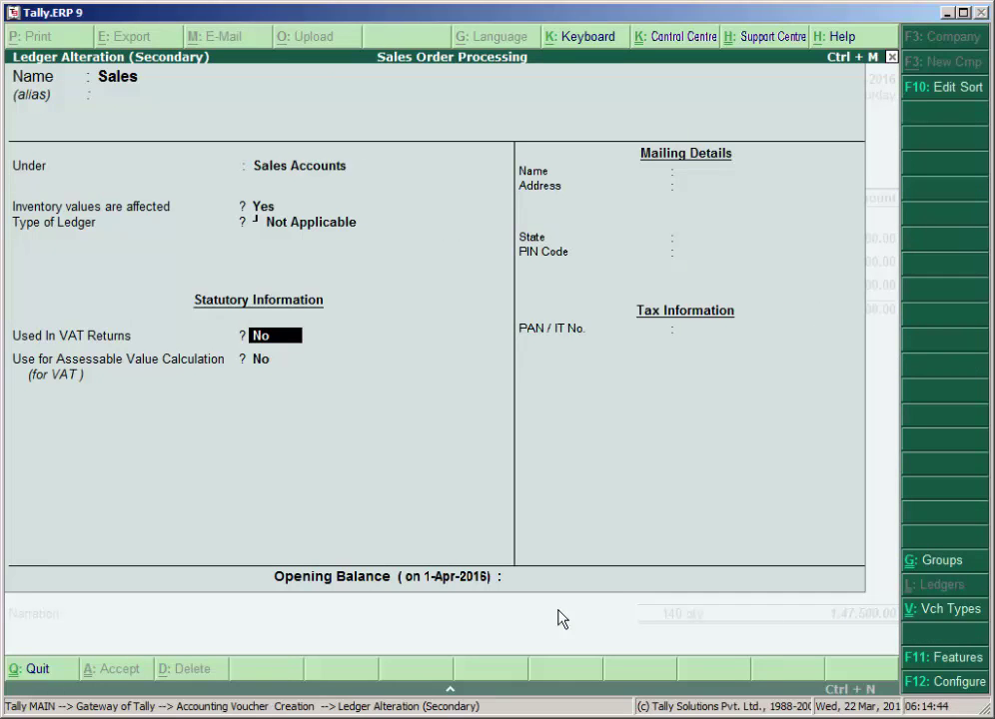
type("y")
key("Return")
Set the Sales ledger's VAT/Tax class to Sales @ 12.5%
key("Down")
key("Down")
key("Down")
key("Down")
key("Down")
key("Down")
key("Down")
key("Down")
key("Down")
key("Down")
key("Down")
key("Down")
key("Down")
key("Down")
key("Down")
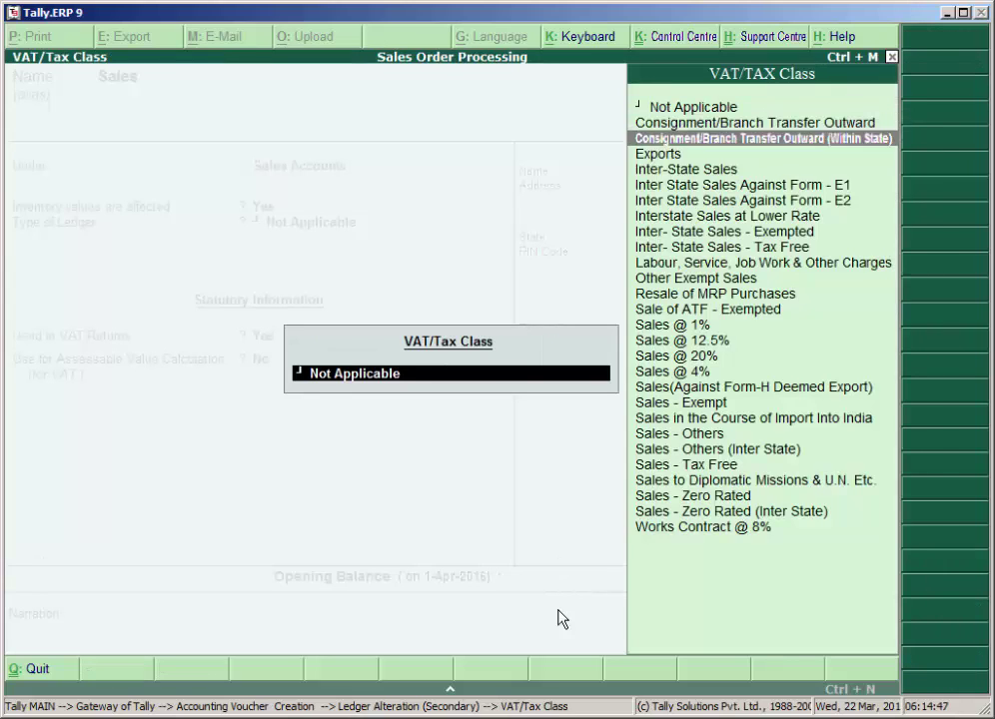
key("Return")
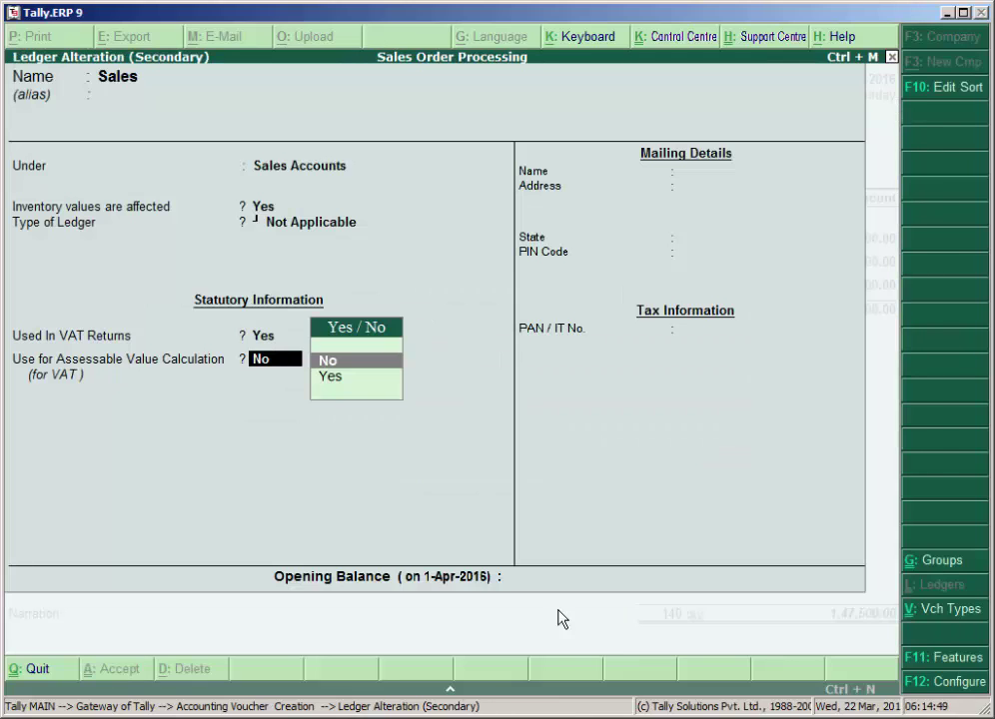
Use the Sales ledger for assessable value calculation with apportionment Based On Value, and save it back to the voucher
key("Down")
key("Return")
key("Down")
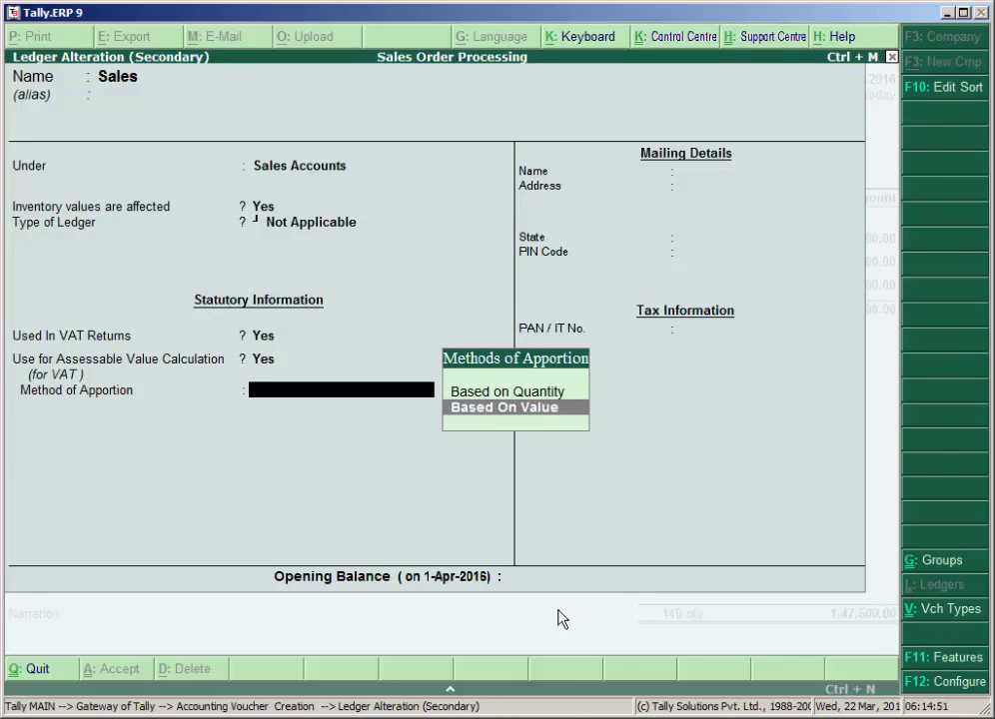
key("Return")
key("Return")
key("Return")
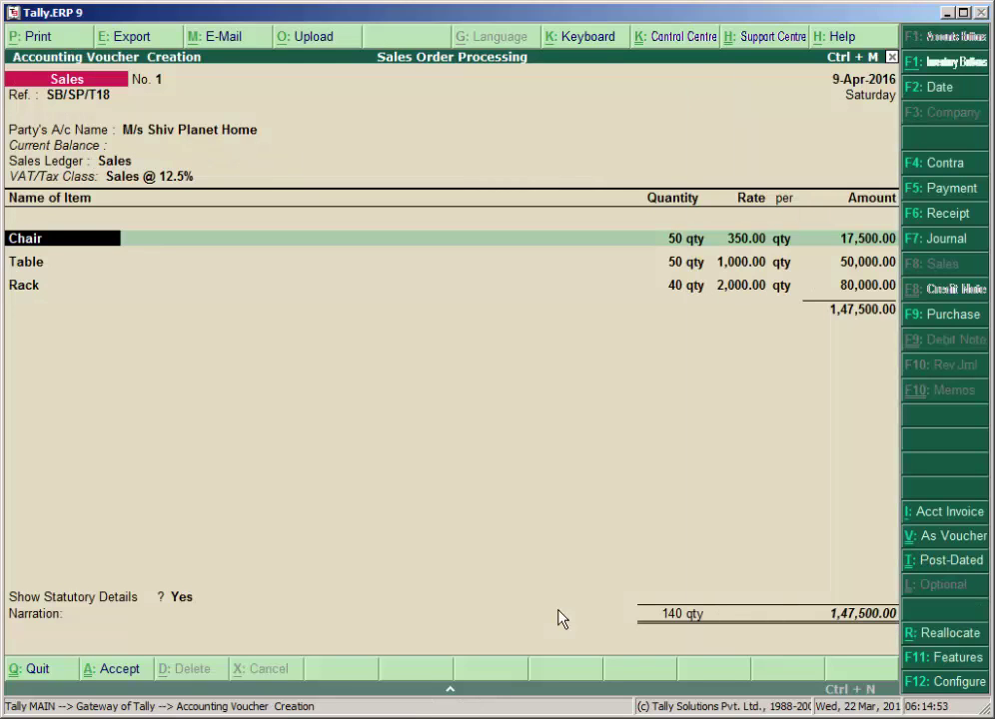
Accept the existing Chair allocation of 50 qty at 350 in the sales voucher again
key("Return")
key("Return")
key("Return")
key("Return")
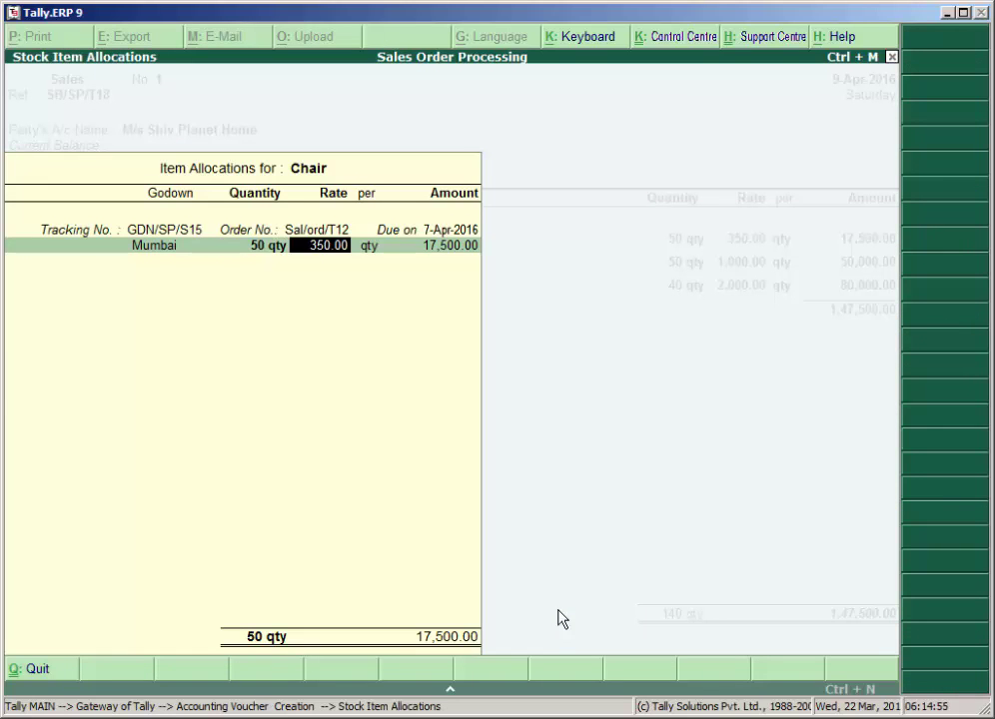
key("Return")
key("Return")
key("Return")
Accept the existing Table allocation of 50 qty at 1,000 in the sales voucher again
key("Return")
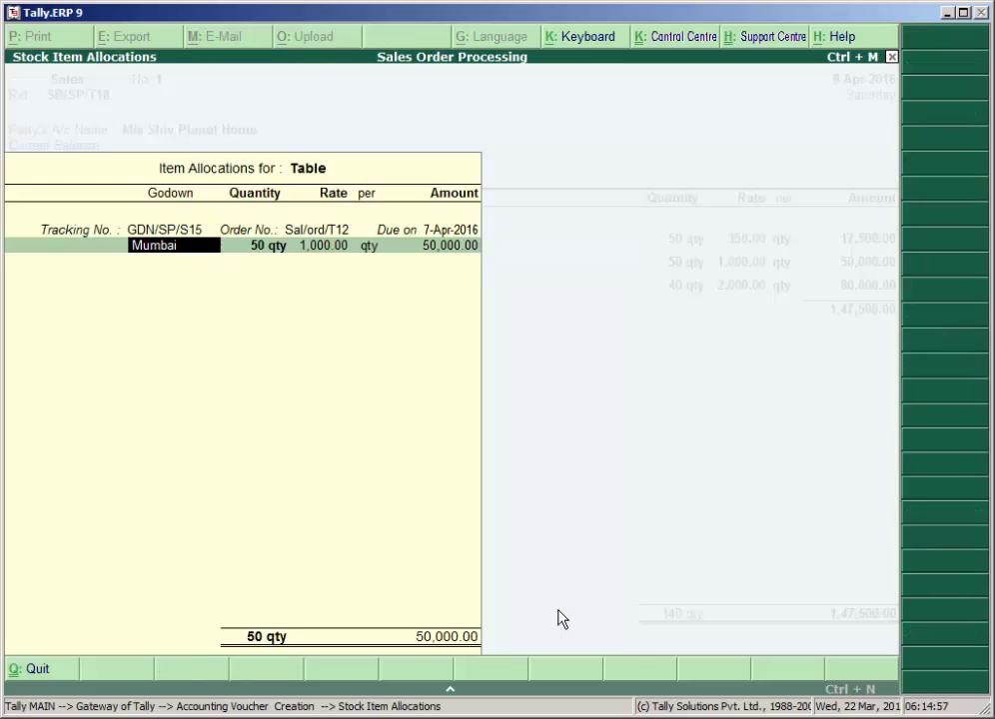
key("Return")
key("Return")
key("Return")
key("Return")
key("Return")
key("Return")
Accept the existing Rack allocation of 40 qty at 2,000 against delivery note GDN/SP/S15 again
key("Return")
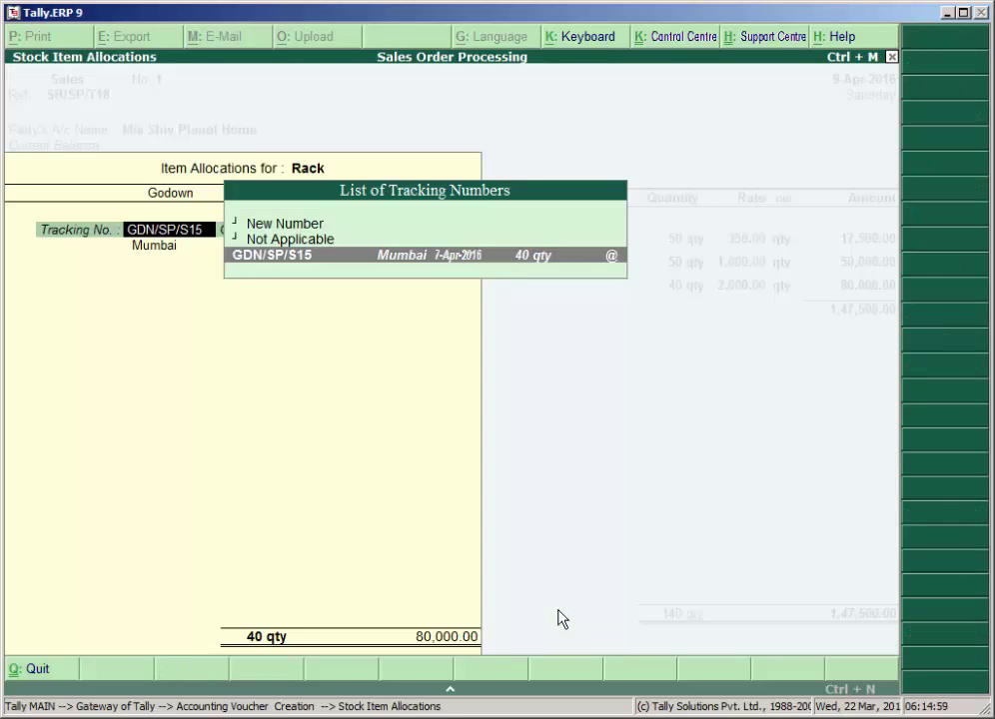
key("Return")
key("Return")
key("Return")
key("Return")
key("Return")
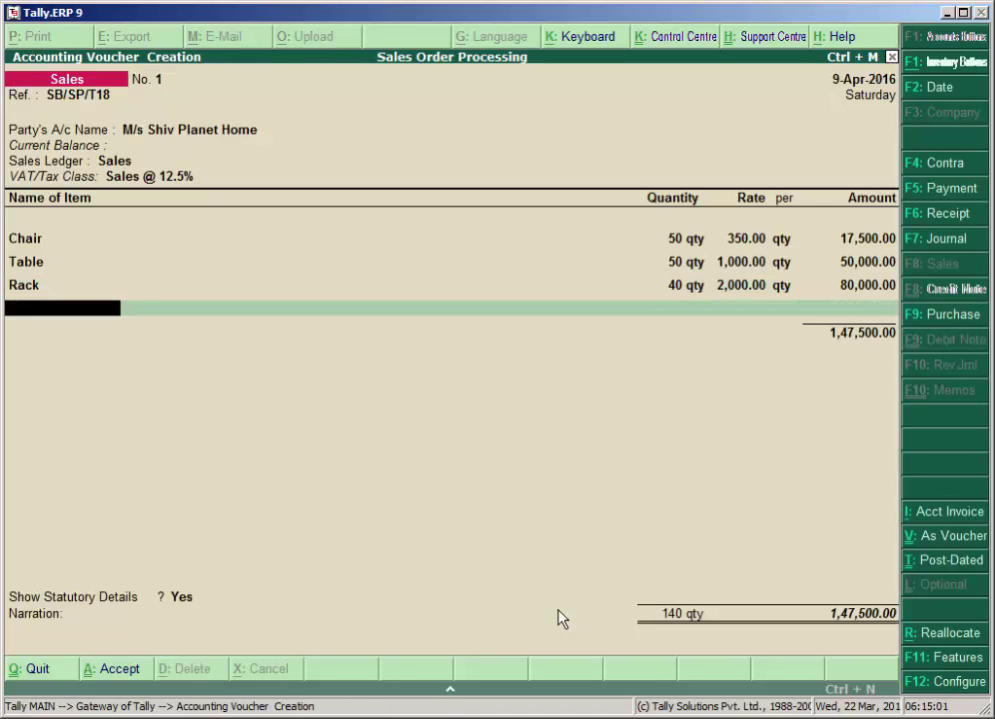
Finish the item list and add the Output Vat 12.5% ledger to the sales voucher
key("Return")
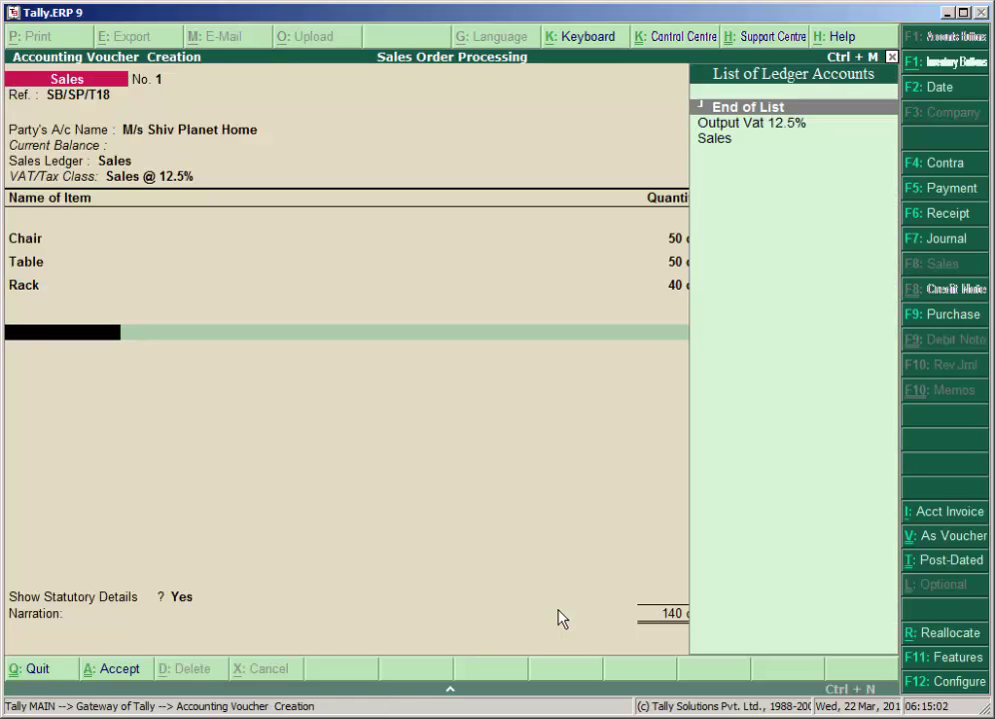
key("Down")
key("Return")
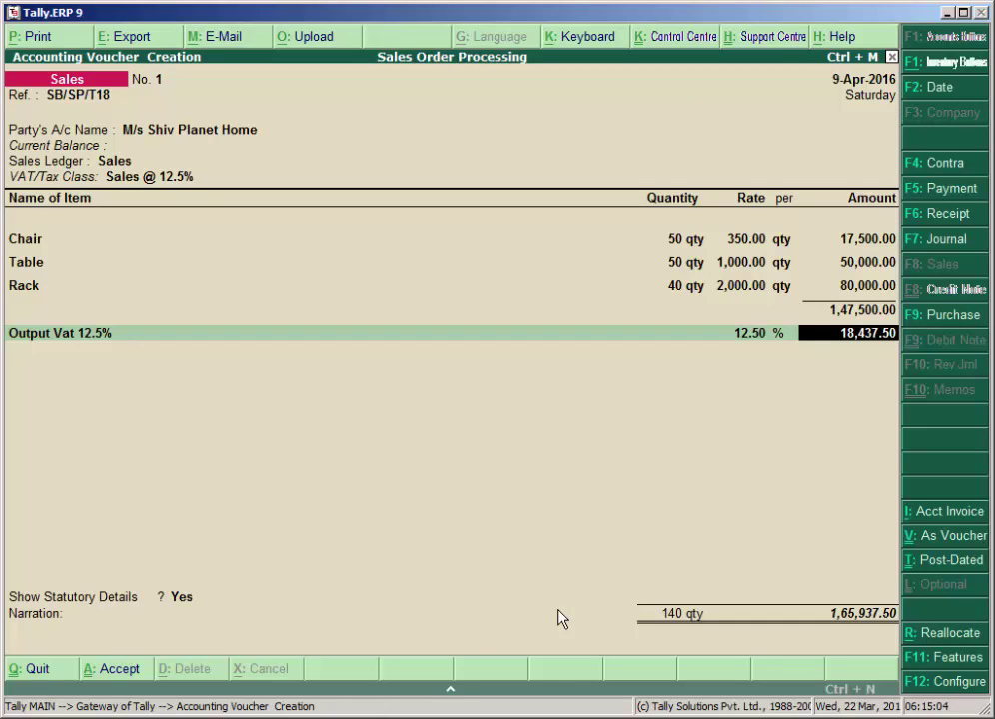
key("Return")
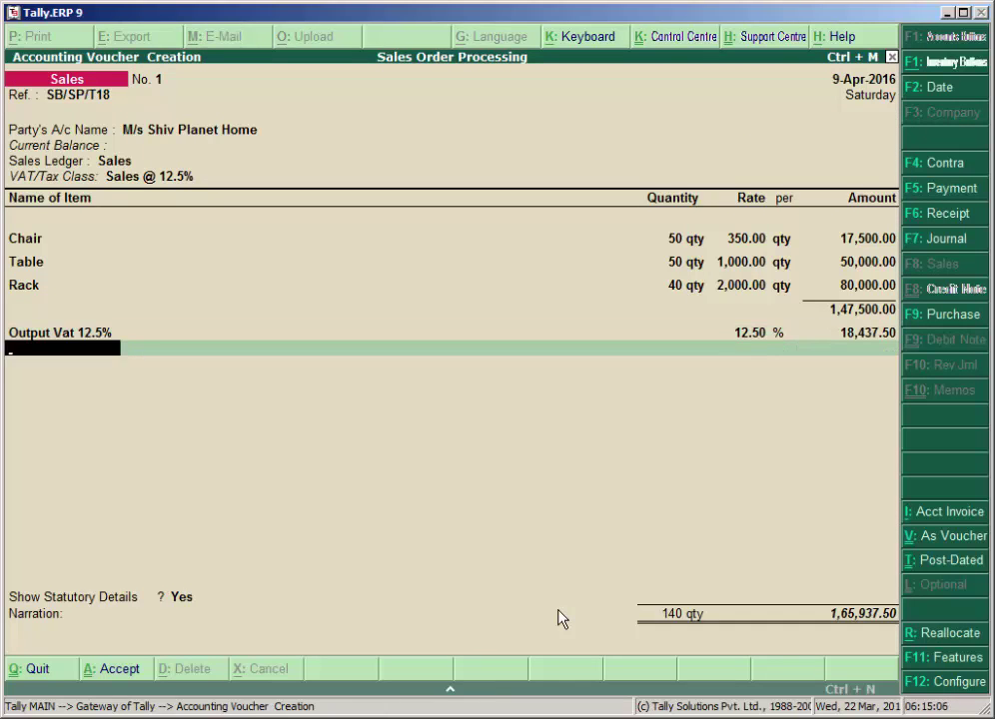
Begin a new ledger named Carriage O/w from within the voucher and group it under Indirect Expenses
key("alt+c")
type("Car")
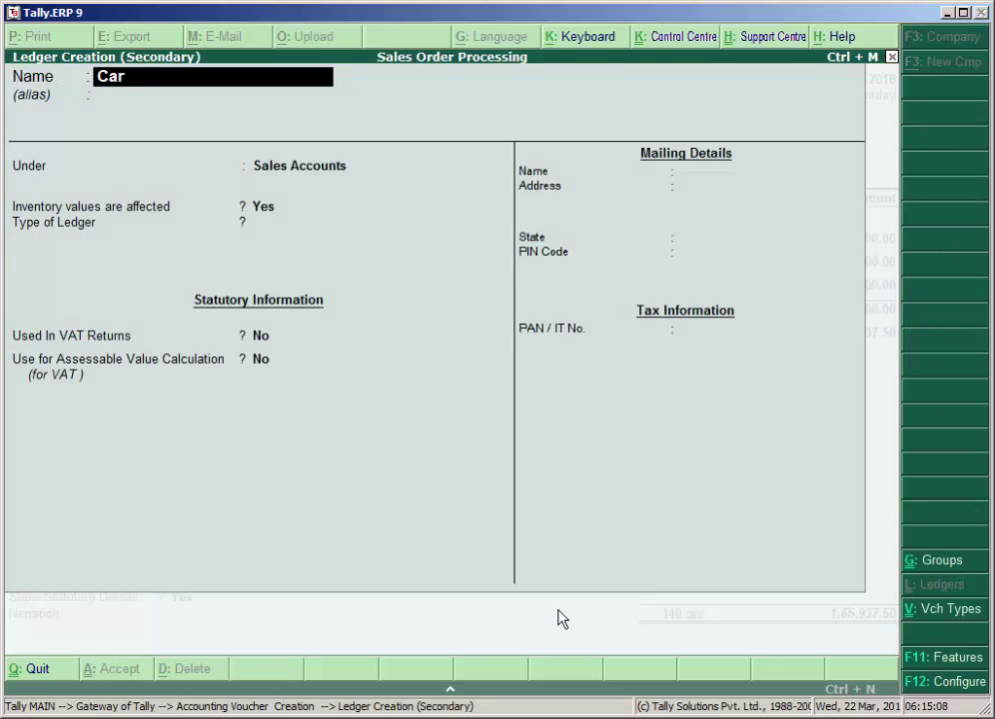
type("riage o/w")
key("Return")
key("Return")
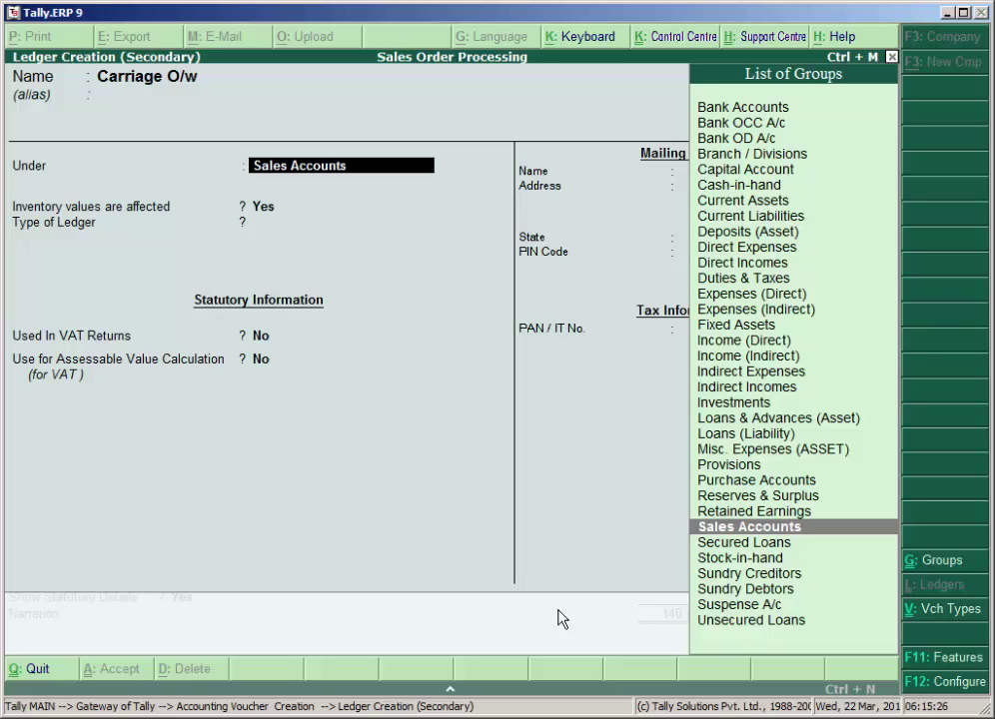
type("i")
key("Down")
key("Down")
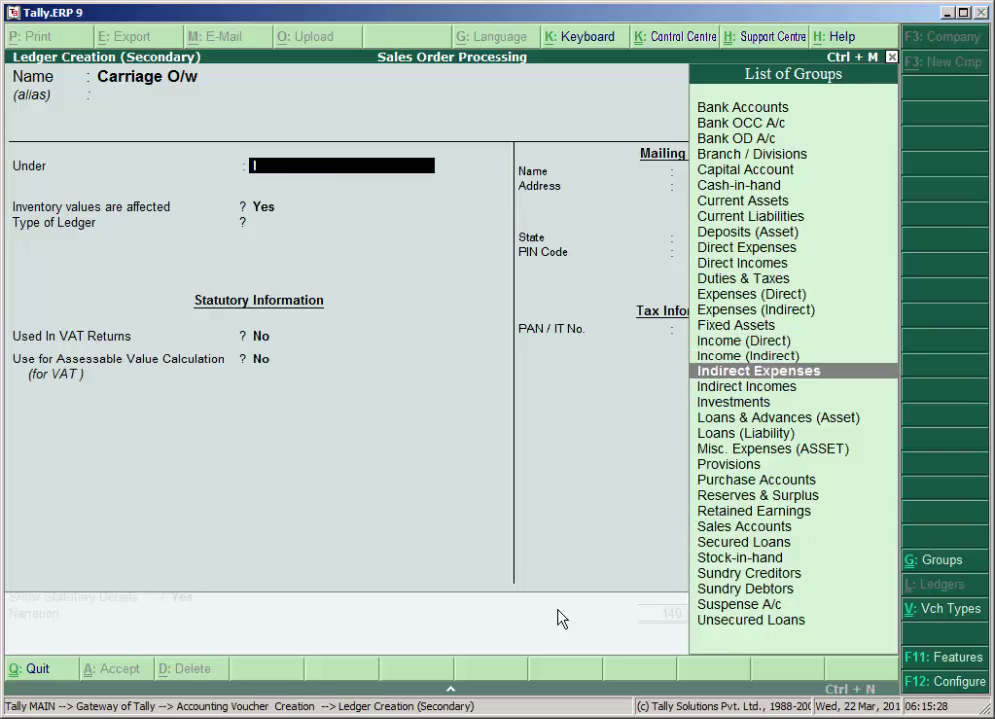
key("Return")
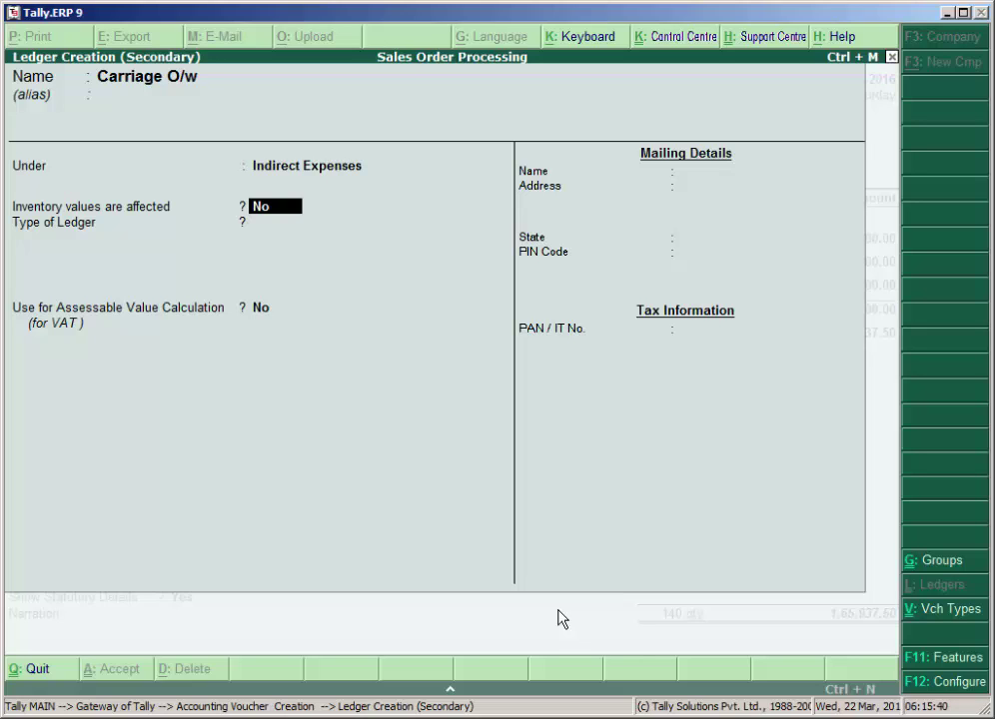
Save the Carriage O/w ledger with inventory values unaffected, ledger type Not Applicable and no assessable value calculation
key("Return")
key("Return")
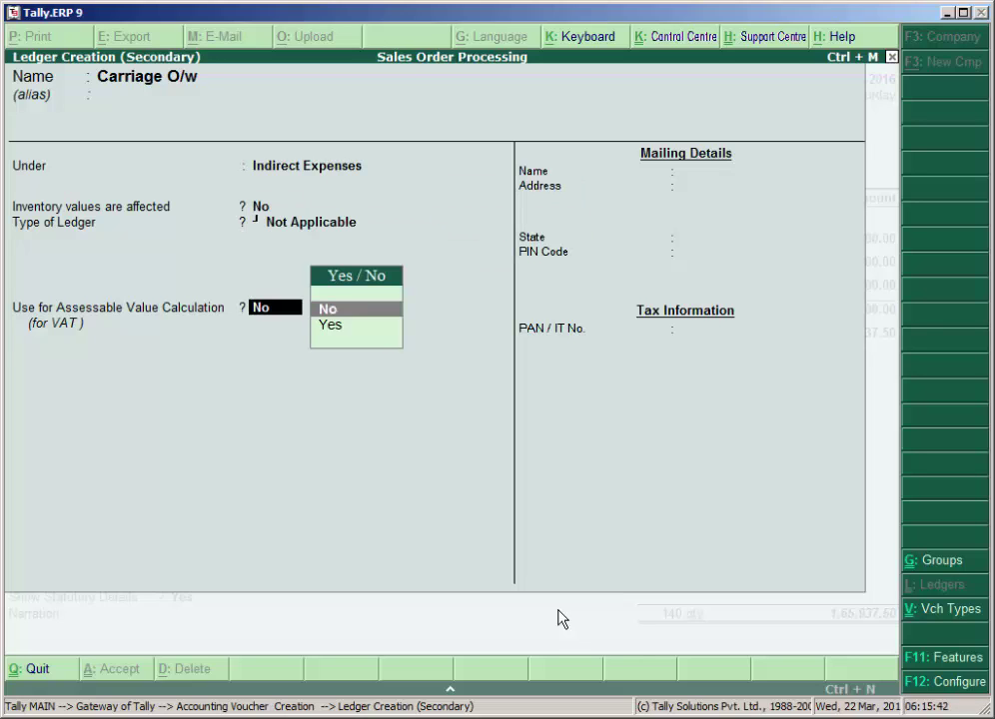
key("Return")
key("Return")
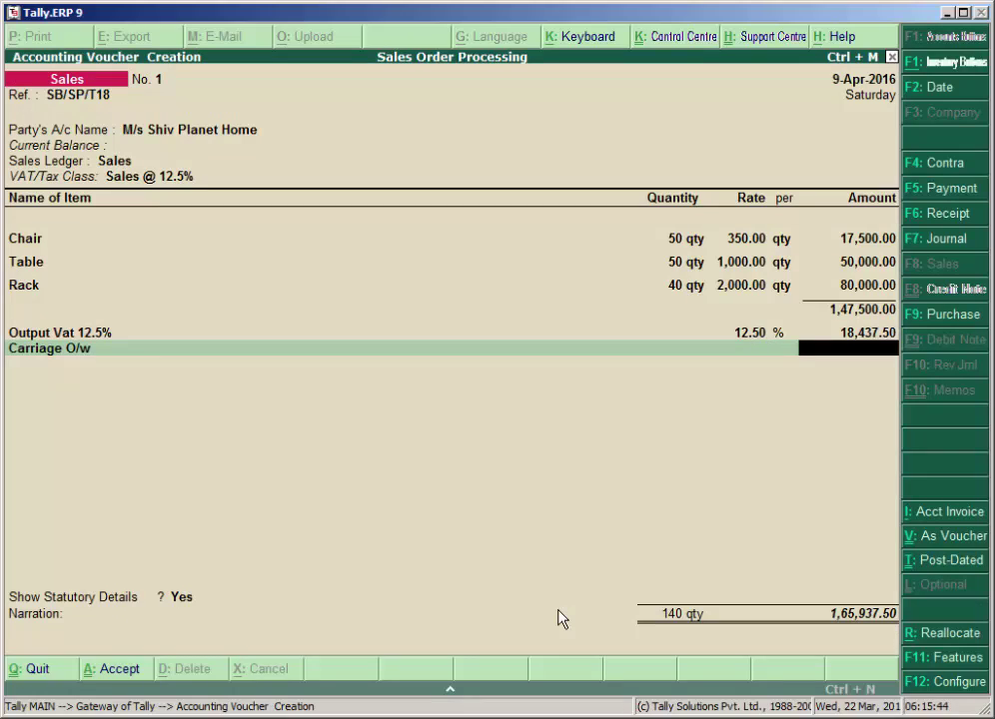
Enter 300 as the Carriage O/w amount and finish the voucher's ledger list
type("300")
key("Return")
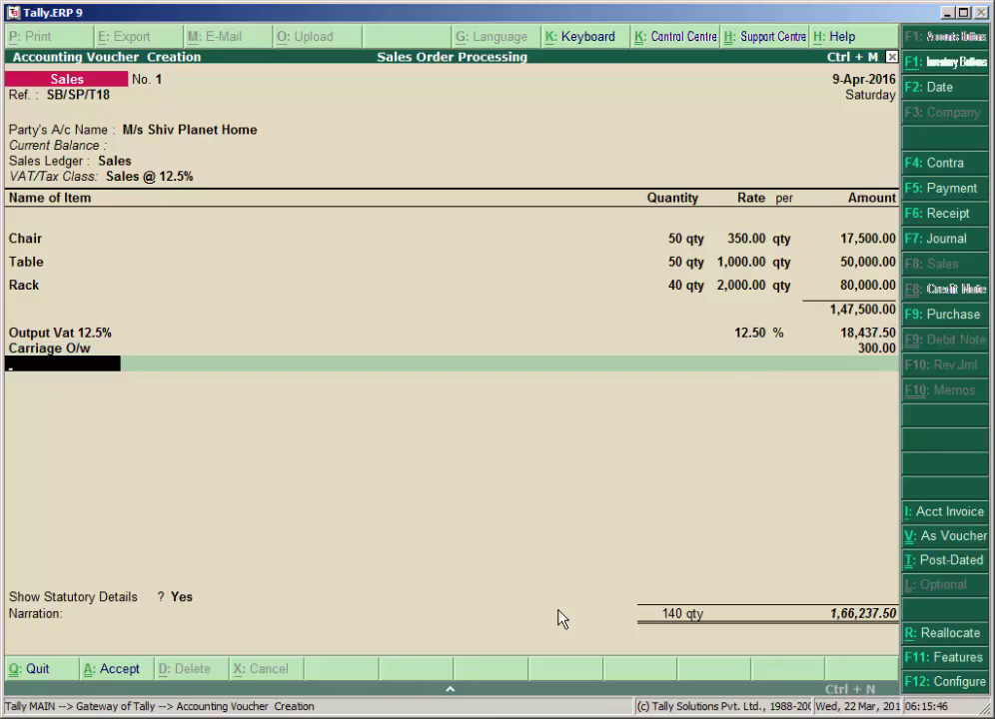
key("Return")
Review the voucher's statutory details in detailed form, covering the item-wise assessable values and VAT amounts, and accept them
key("Return")
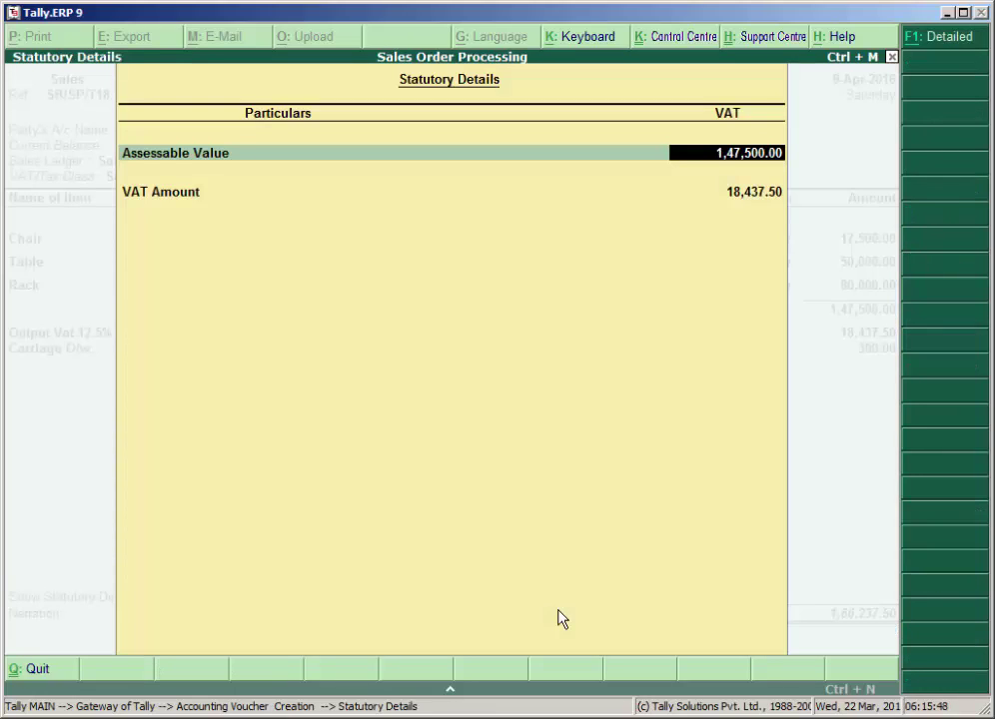
key("alt+F1")
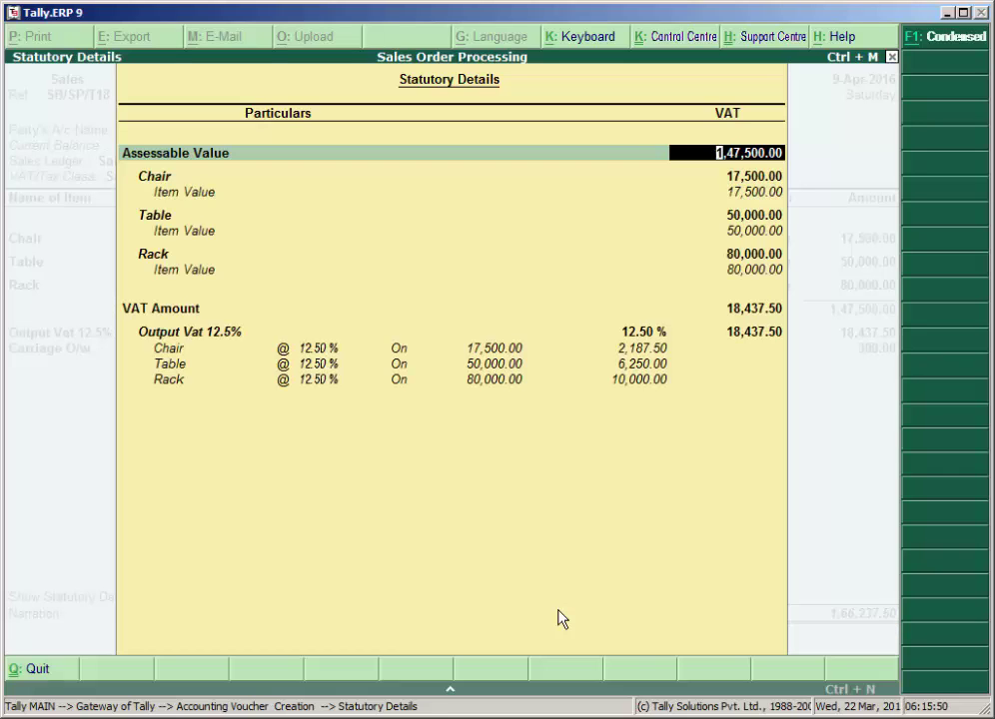
key("Down")
key("Down")
key("Down")
key("Down")
key("Down")
key("Down")
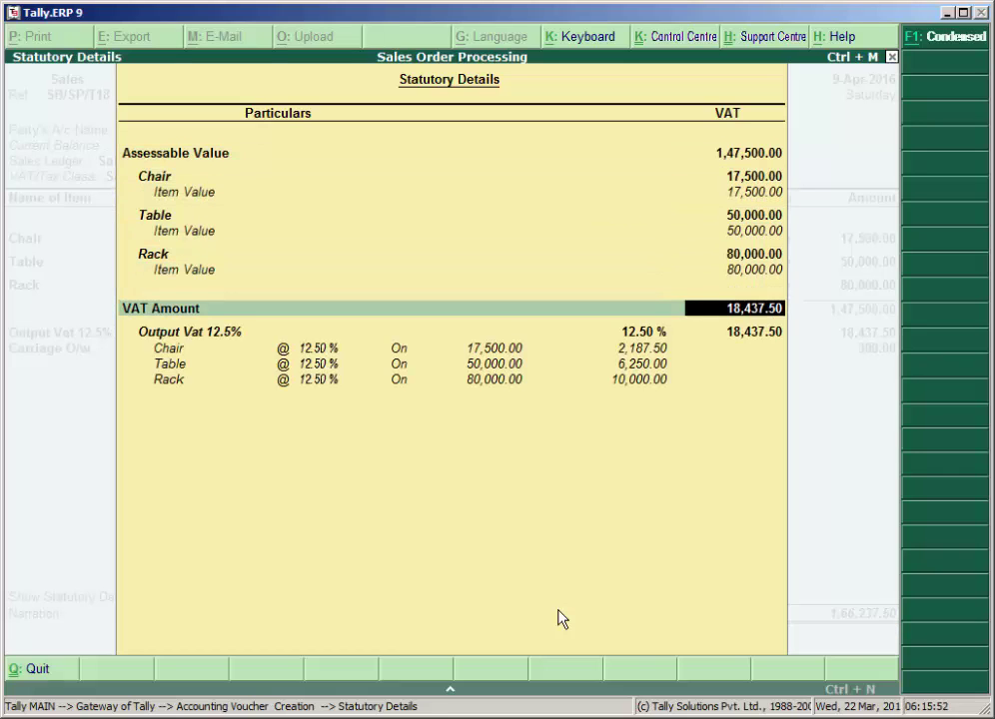
key("Return")
key("Return")
key("Return")
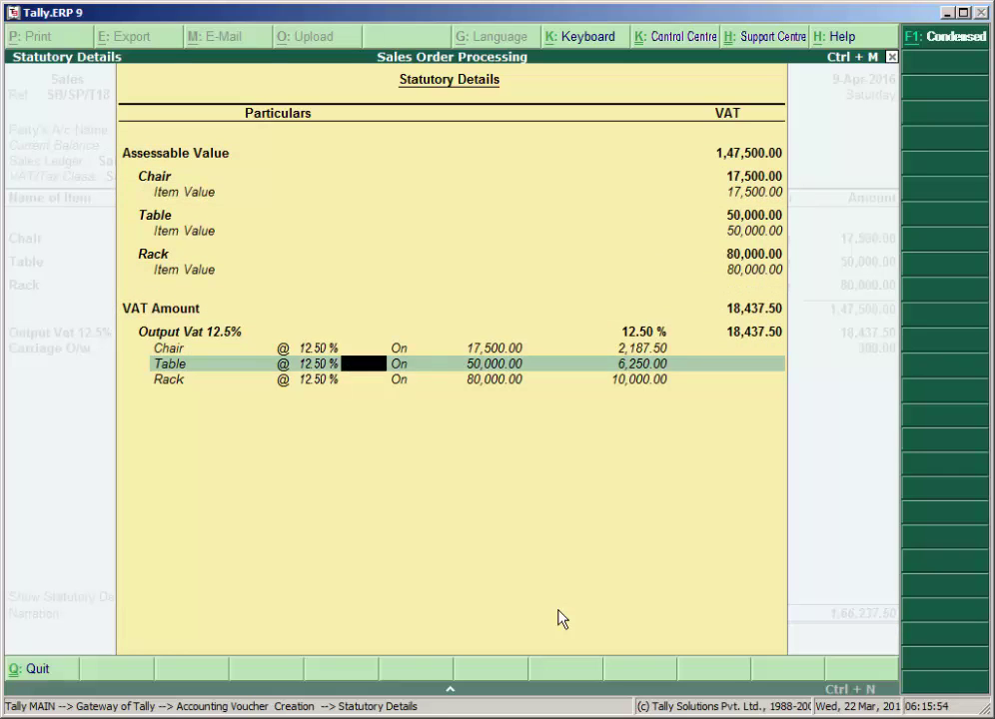
key("Return")
key("Return")
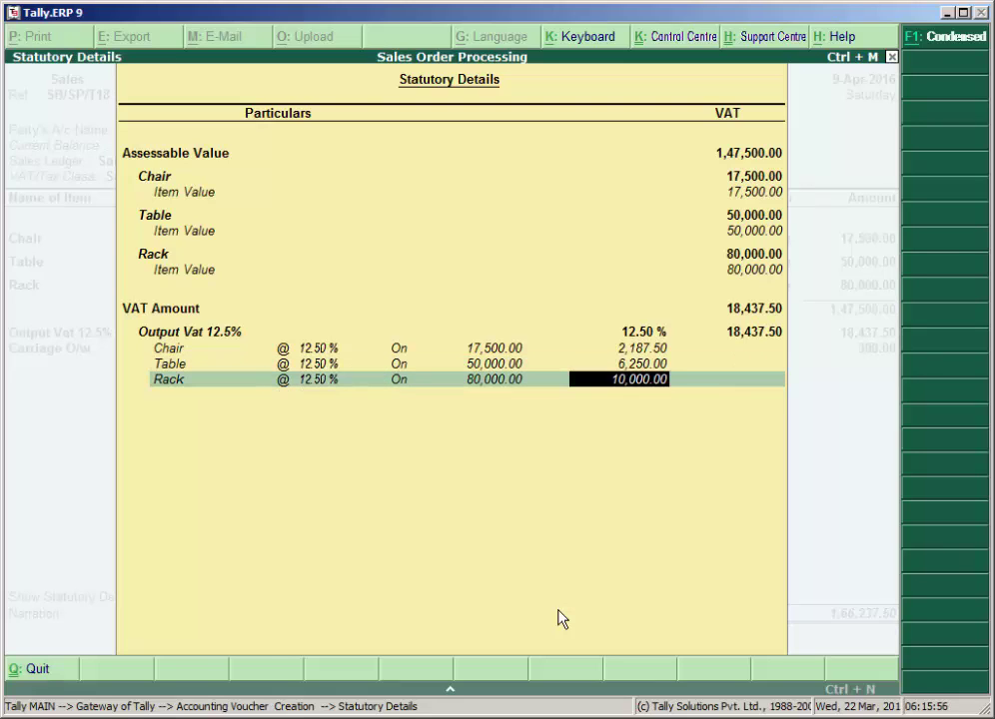
key("Return")
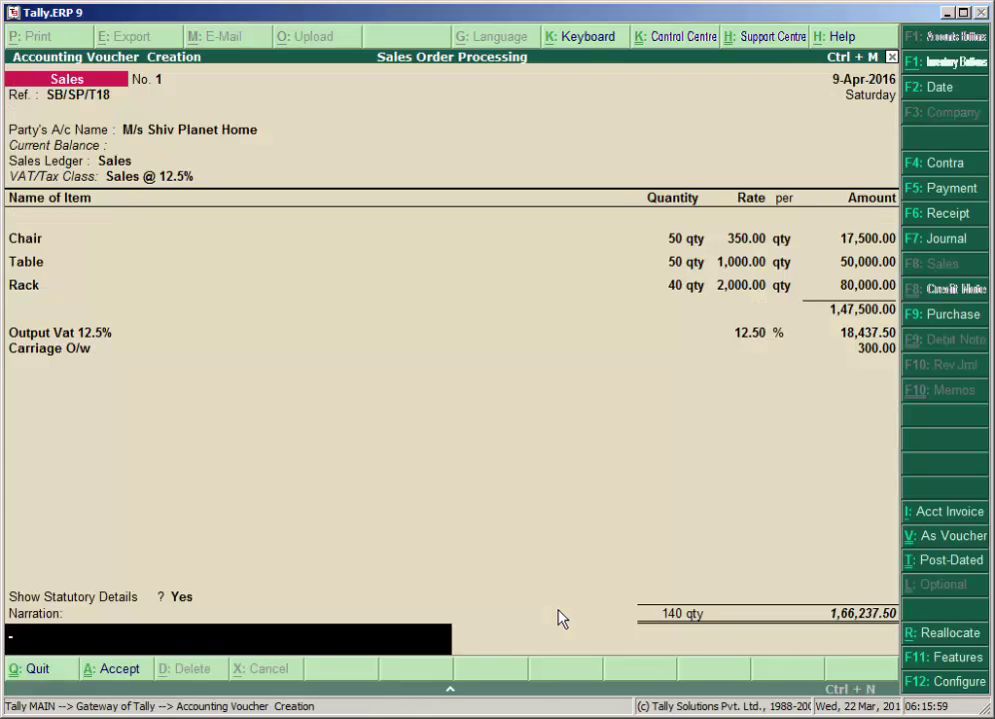
Set the narration to "Send bill to M/s shiv planet Home with additional charges." and save the sales voucher
type("Send bill to M")
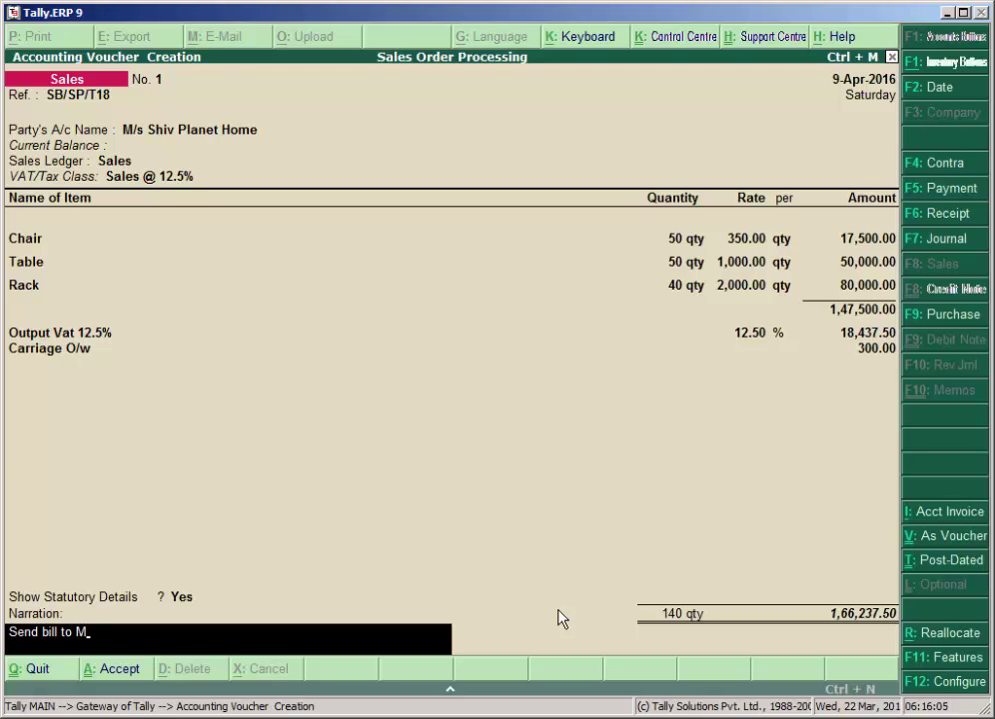
type("/s shiv P")
key("BackSpace")
type("planet Home")
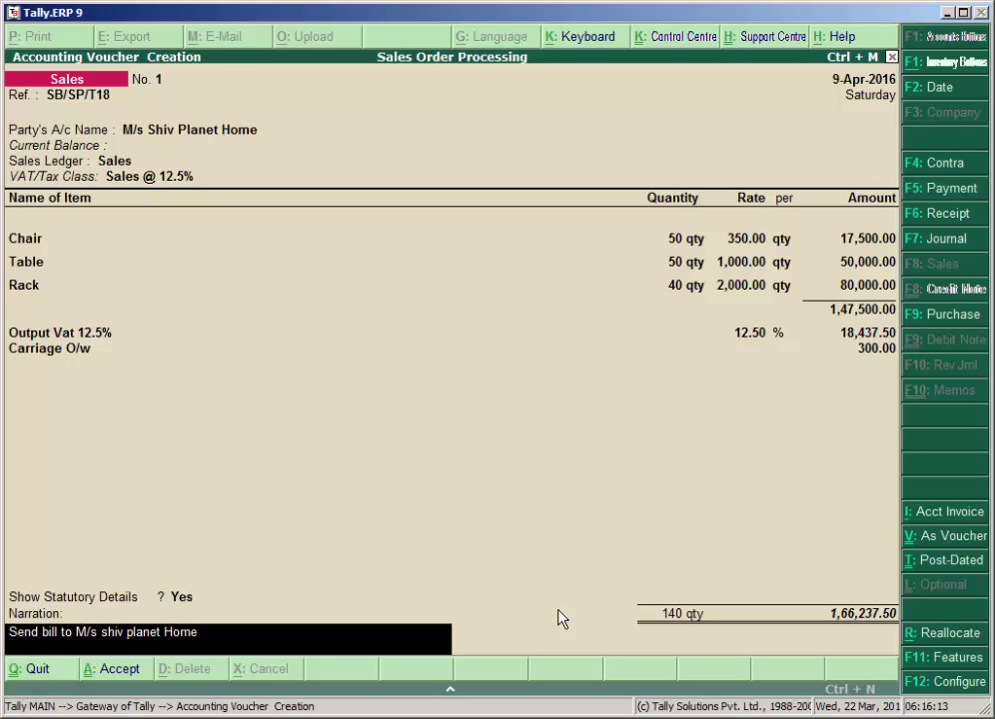
type(" with additional charges")
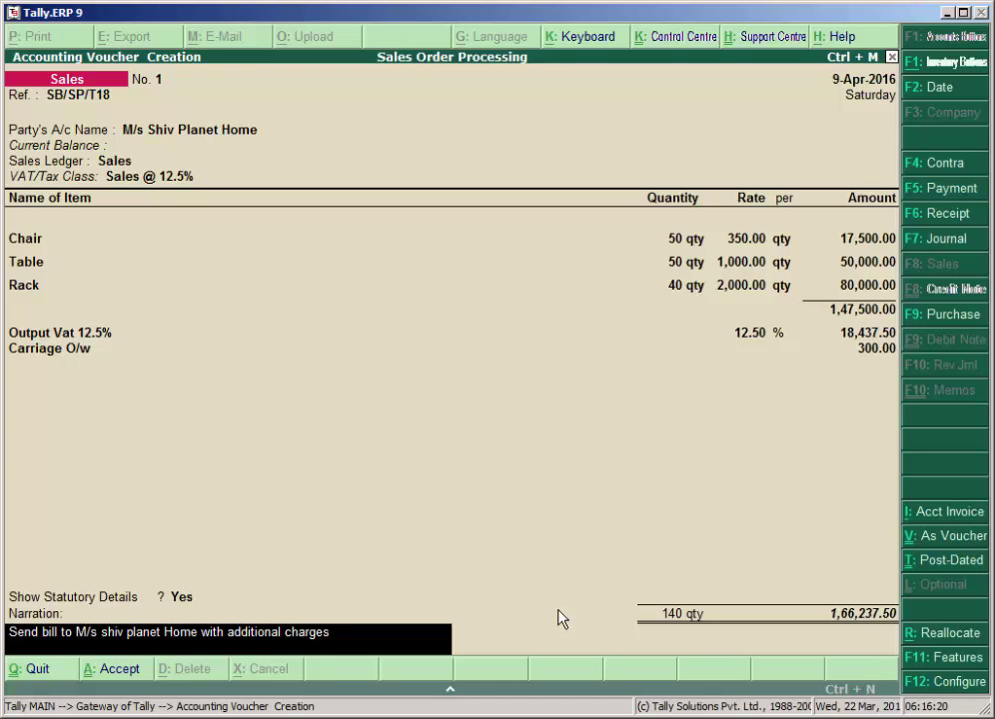
type(" carr")
key("BackSpace")
key("BackSpace")
key("BackSpace")
key("BackSpace")
type(".")
key("Return")
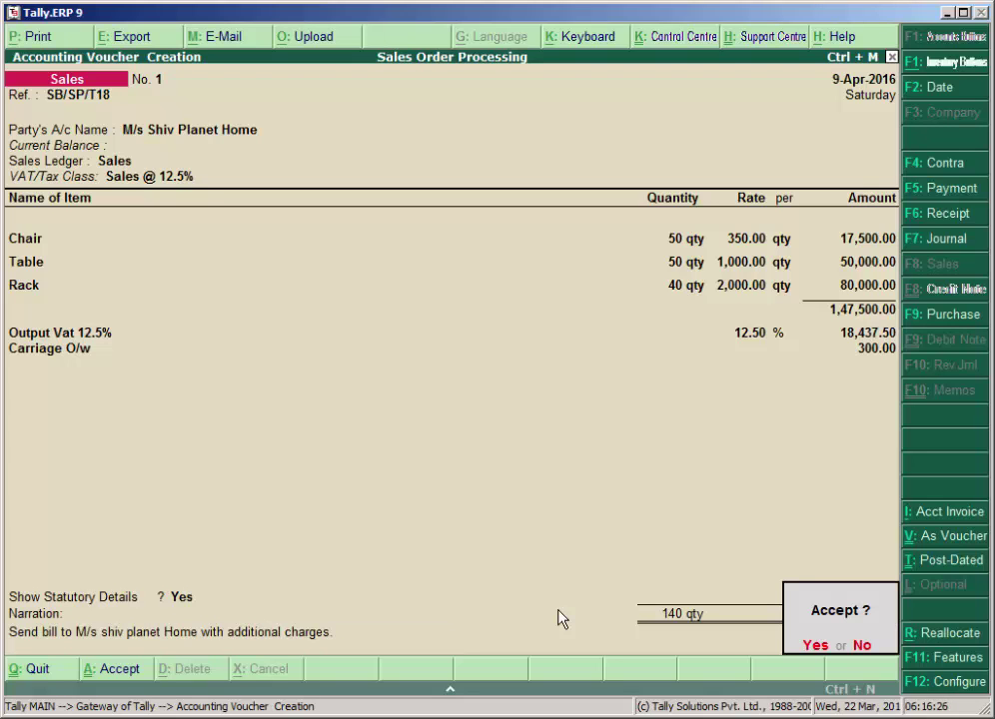
key("y")
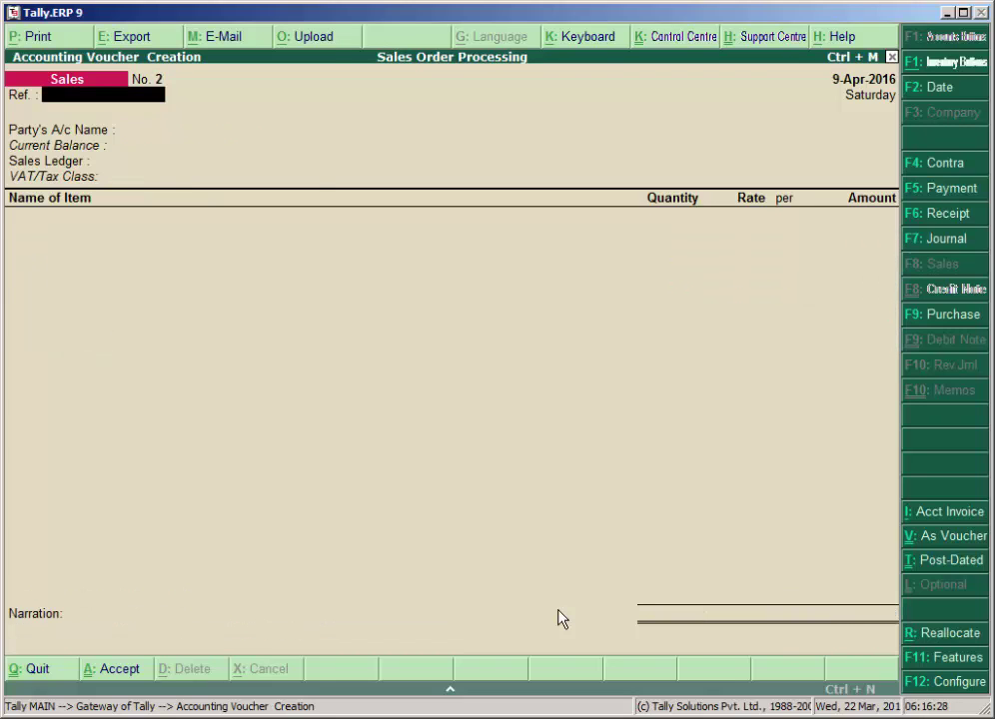
Leave voucher entry and examine the Stock Summary with the Furniture group expanded into its items
key("Escape")
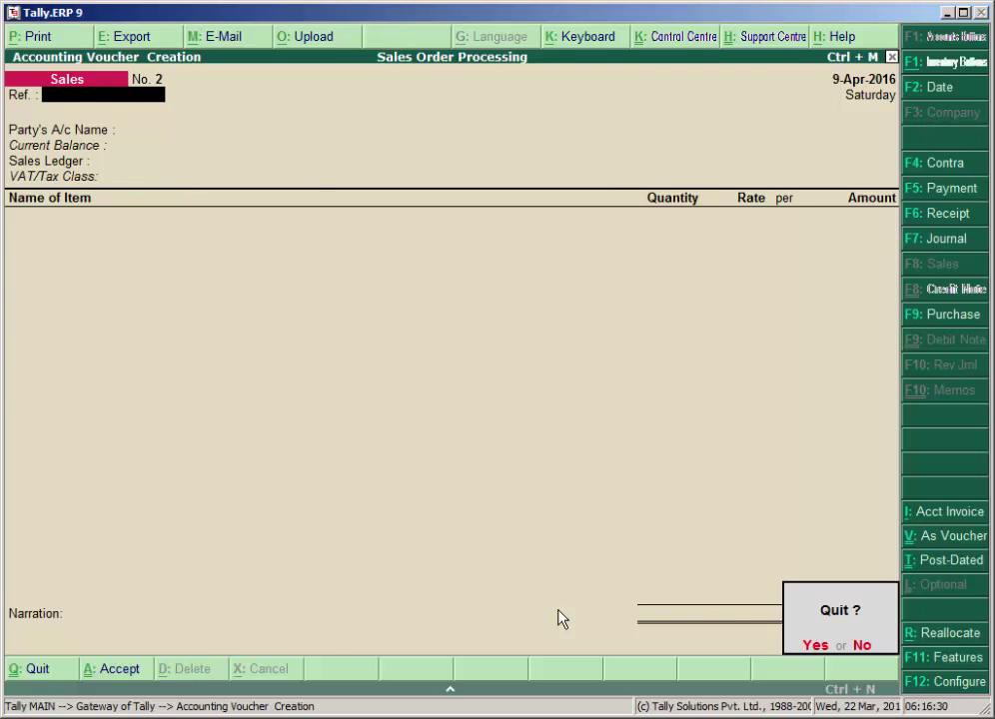
key("y")
key("Up")
key("Up")
key("Up")
key("Up")
key("Up")
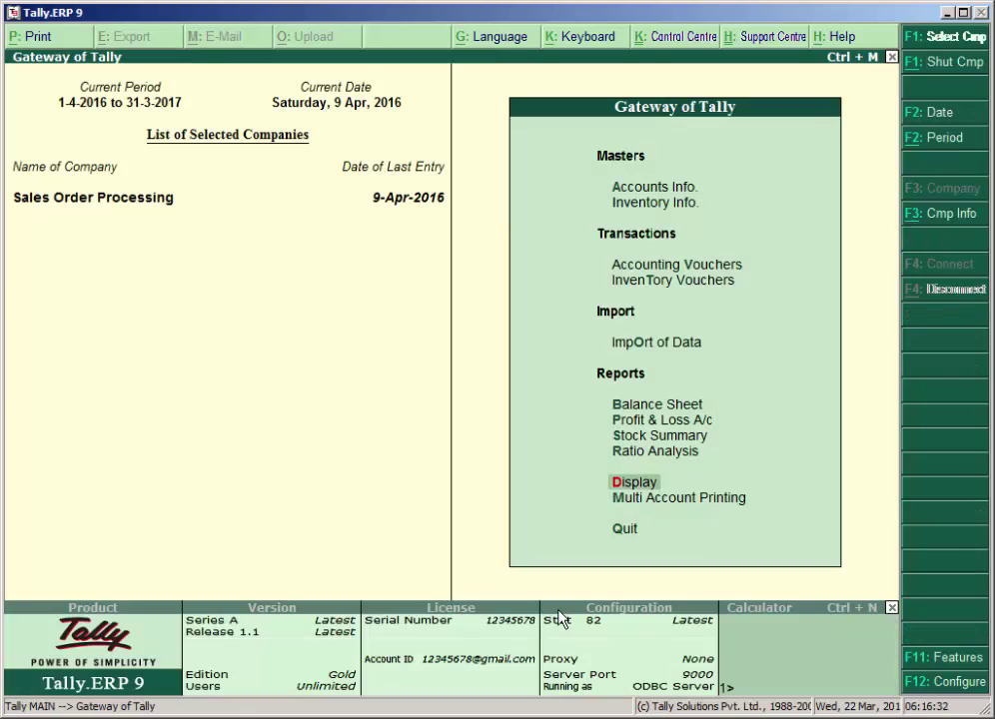
key("Return")
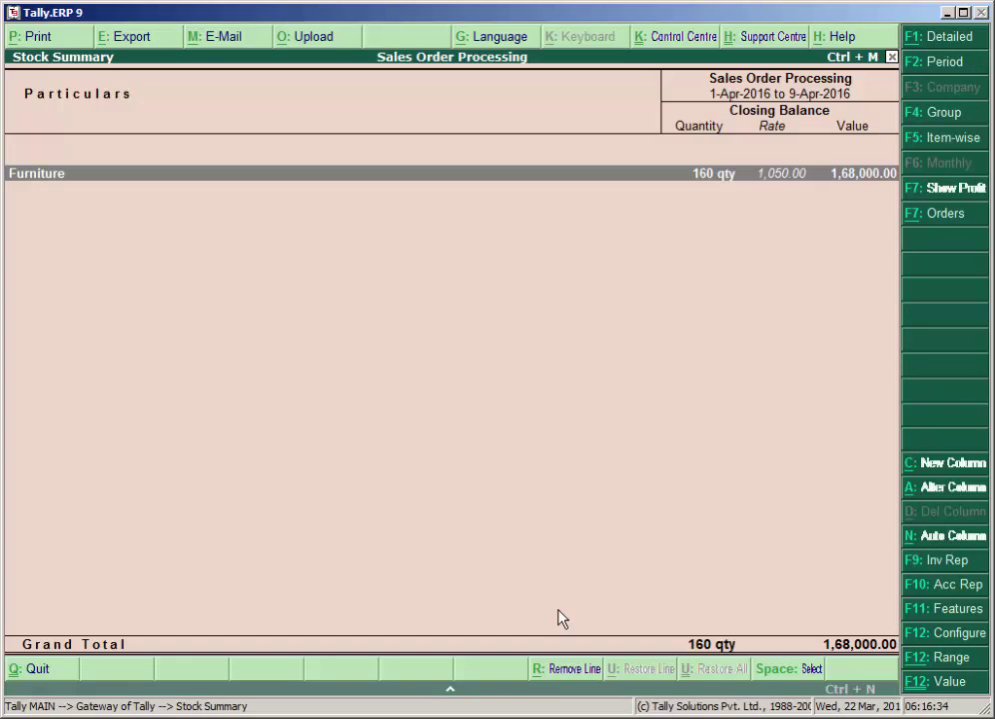
key("alt+F1")
key("Down")
key("Down")
key("Down")
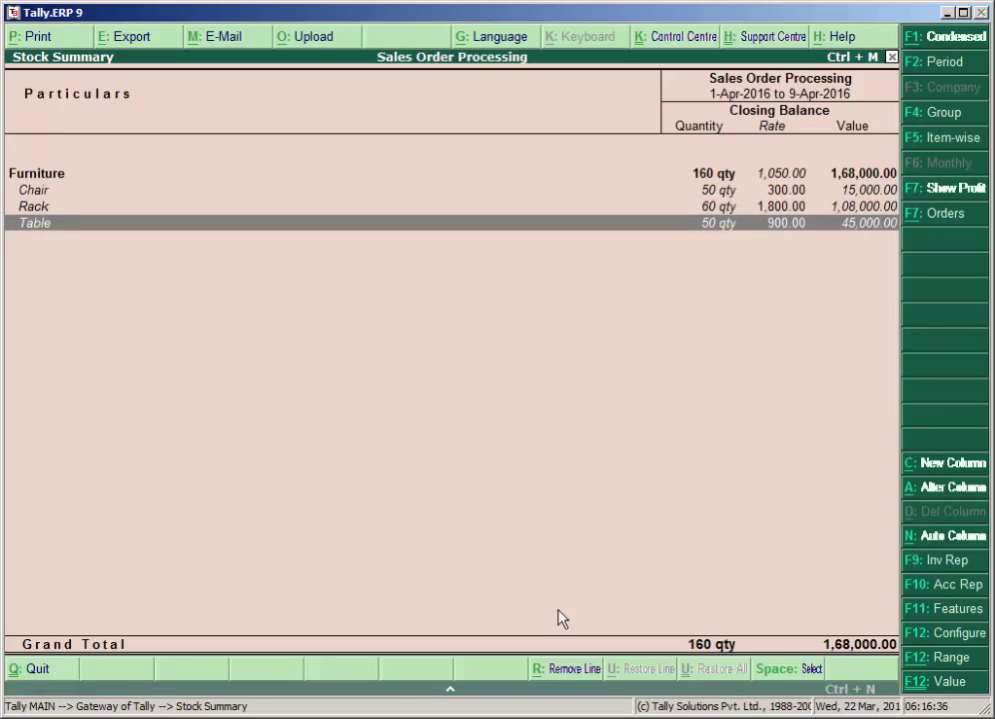
Open the Furniture group and check the monthly summary of the Chair item
key("Up")
key("Up")
key("Up")
key("Return")
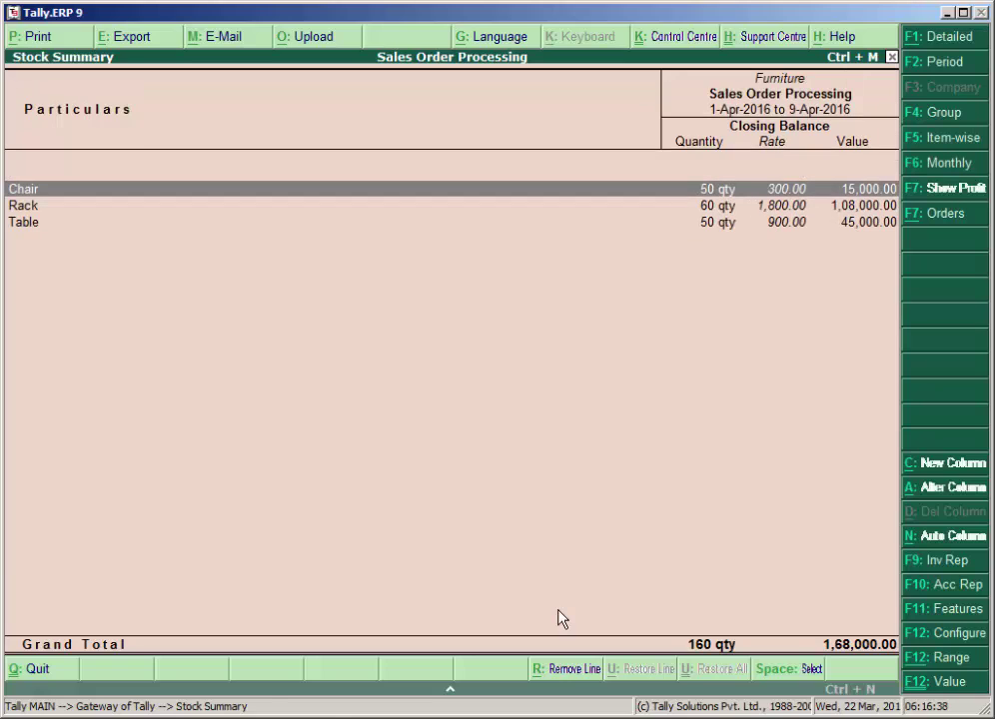
key("Return")
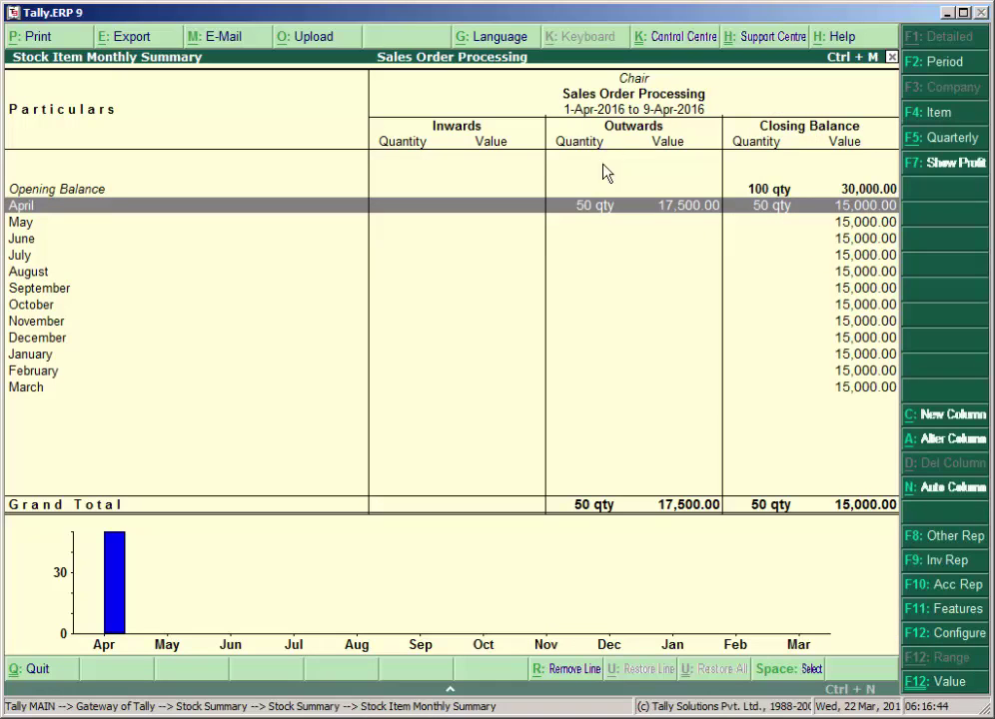
key("Escape")
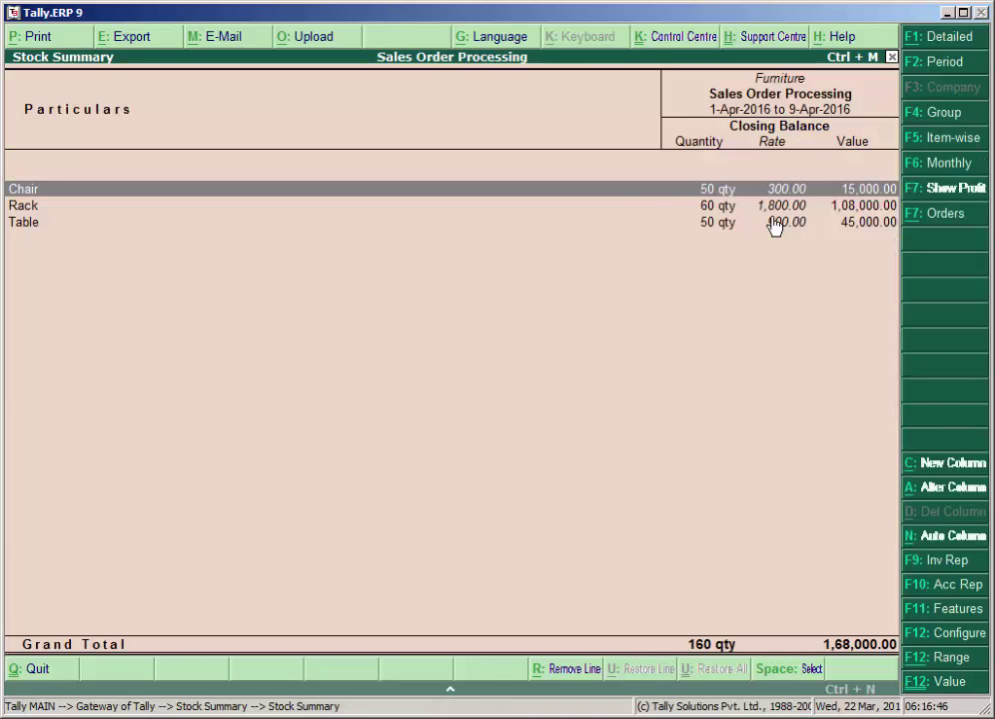
Check the monthly summaries of the Rack and Table items, and leave the Stock Summary
key("Down")
key("Return")
key("Escape")
key("Down")
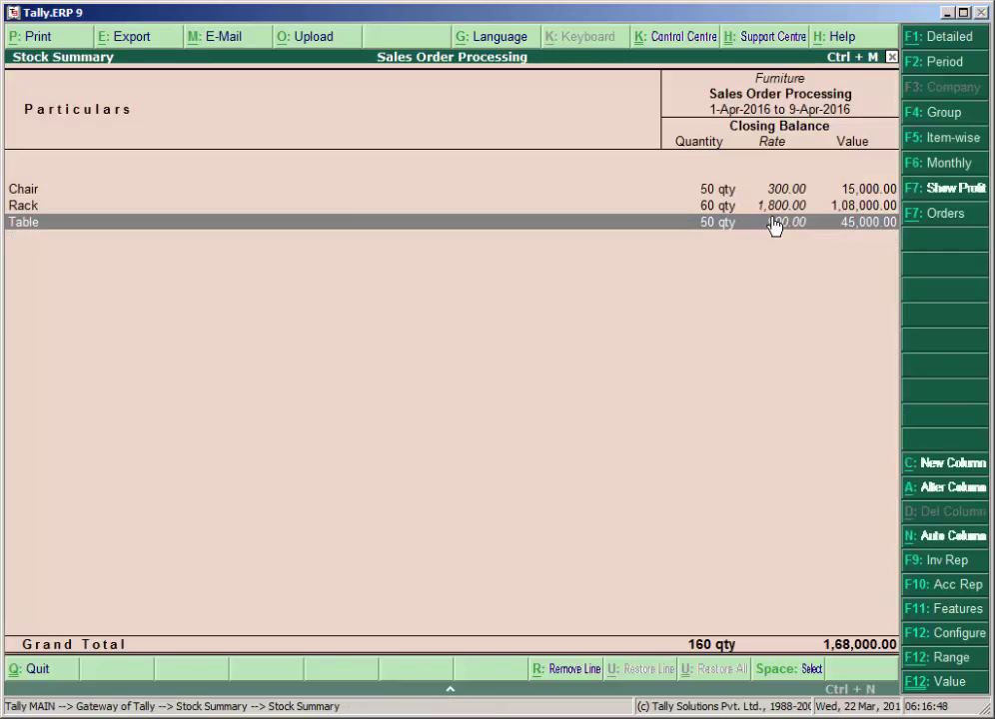
key("Return")
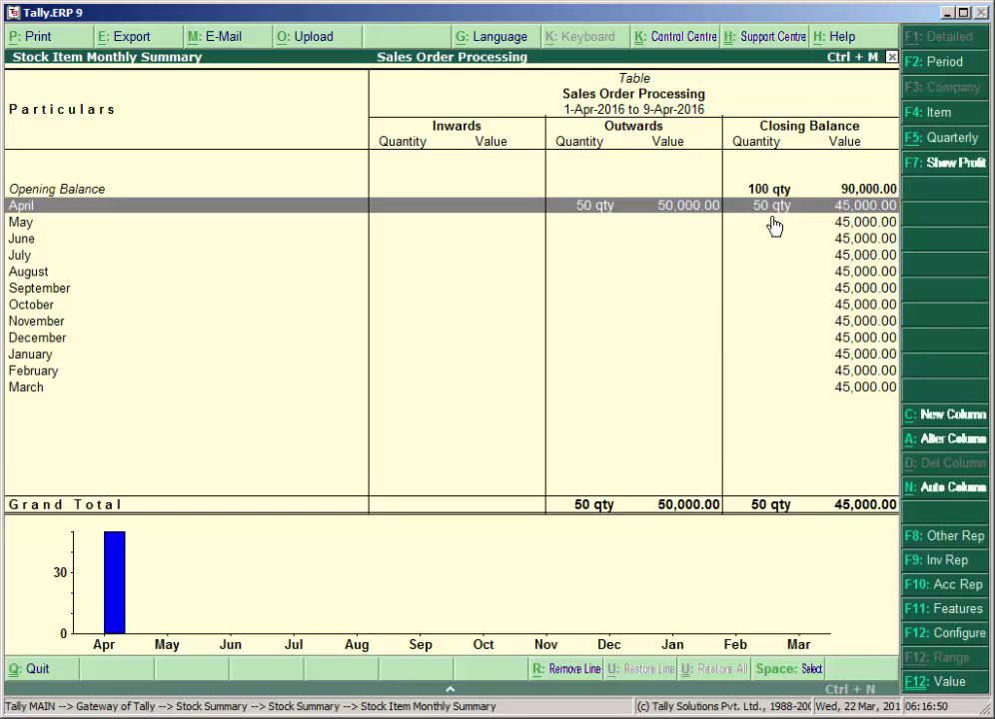
key("Escape")
key("Escape")
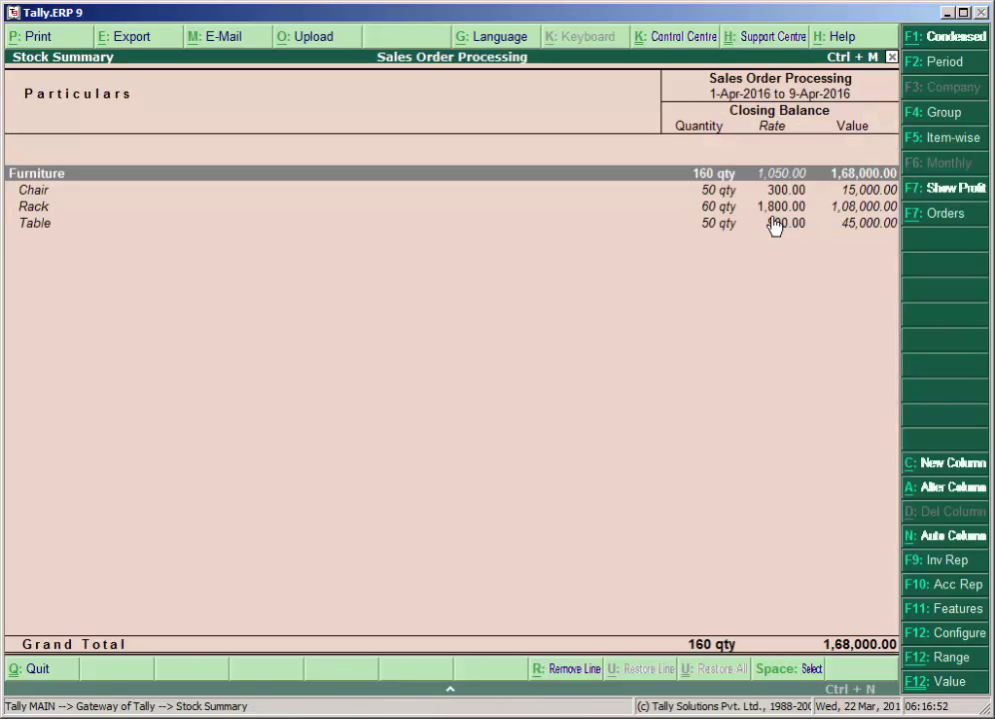
key("Escape")
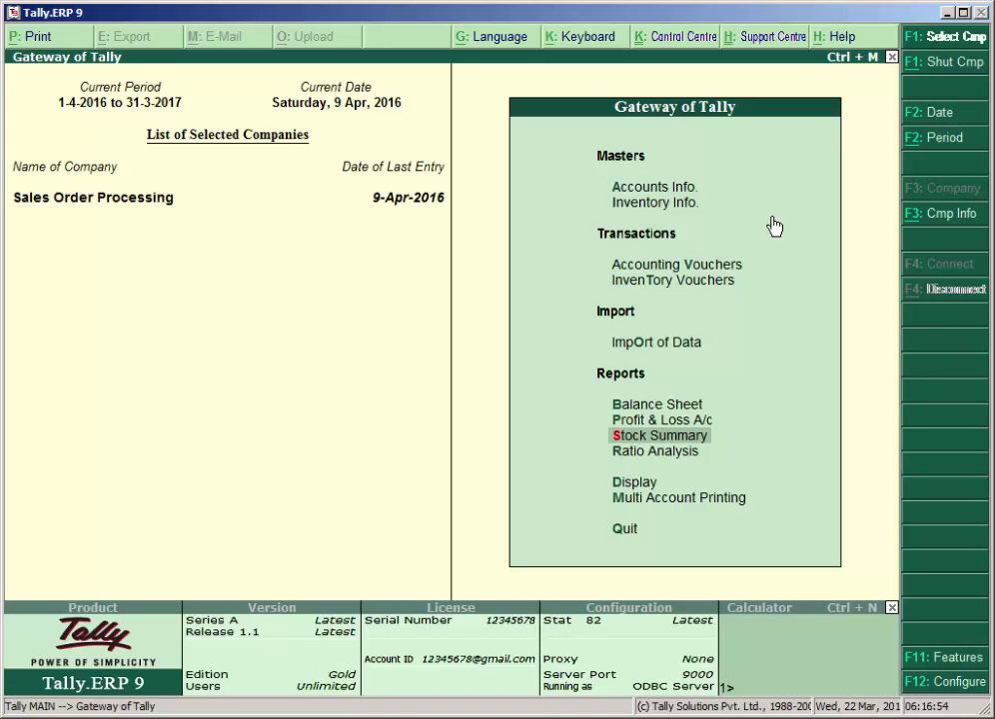
Open the Profit & Loss A/c in detailed view and examine the Furniture line under Closing Stock
key("Up")
key("Return")
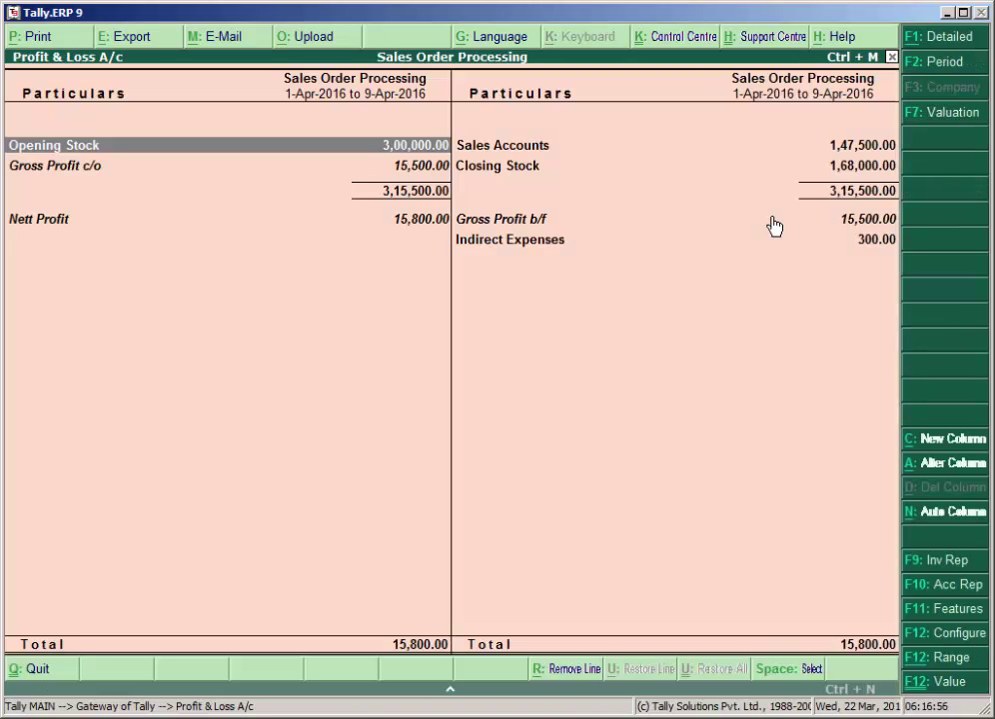
key("alt+F1")
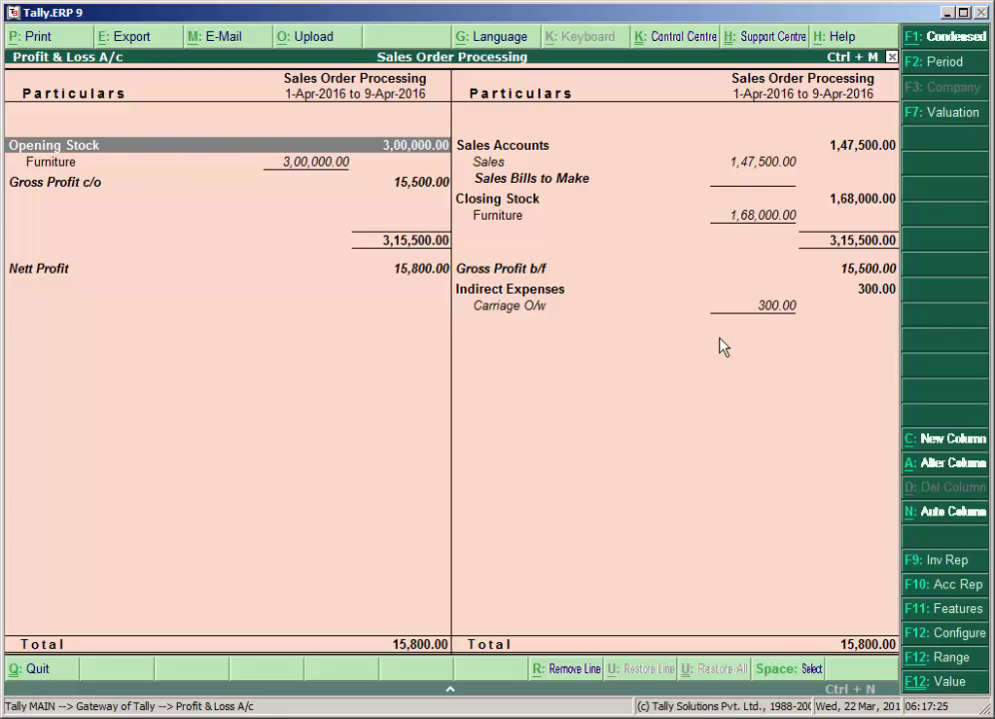
left_click(745, 220)
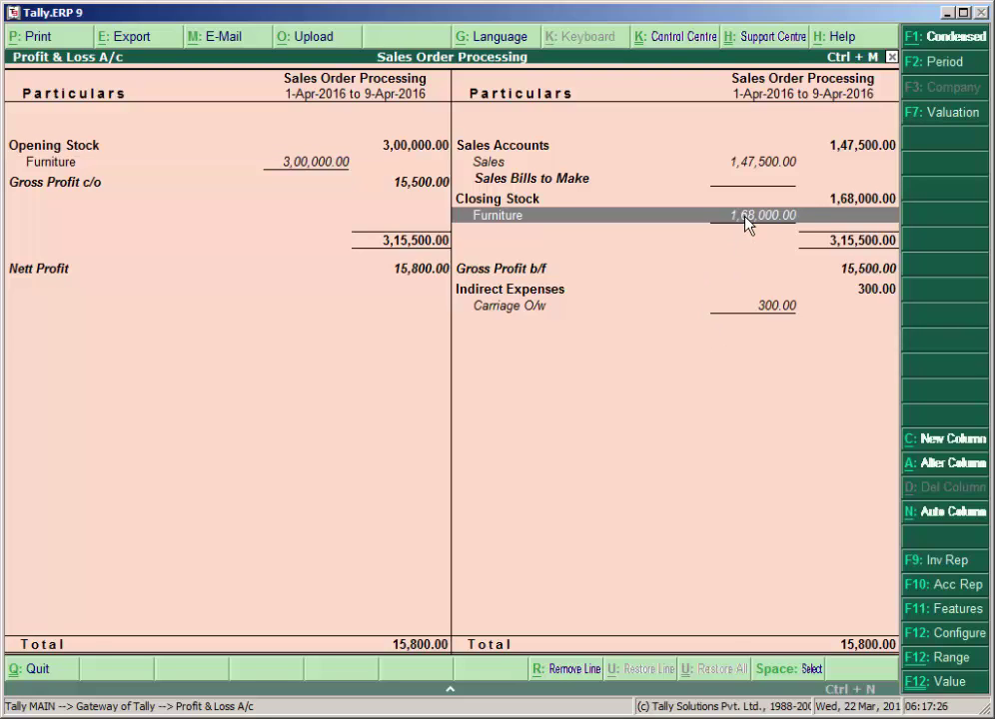
Drill into the Furniture line under Closing Stock to examine its items, and leave the Profit & Loss A/c
left_click(745, 219)
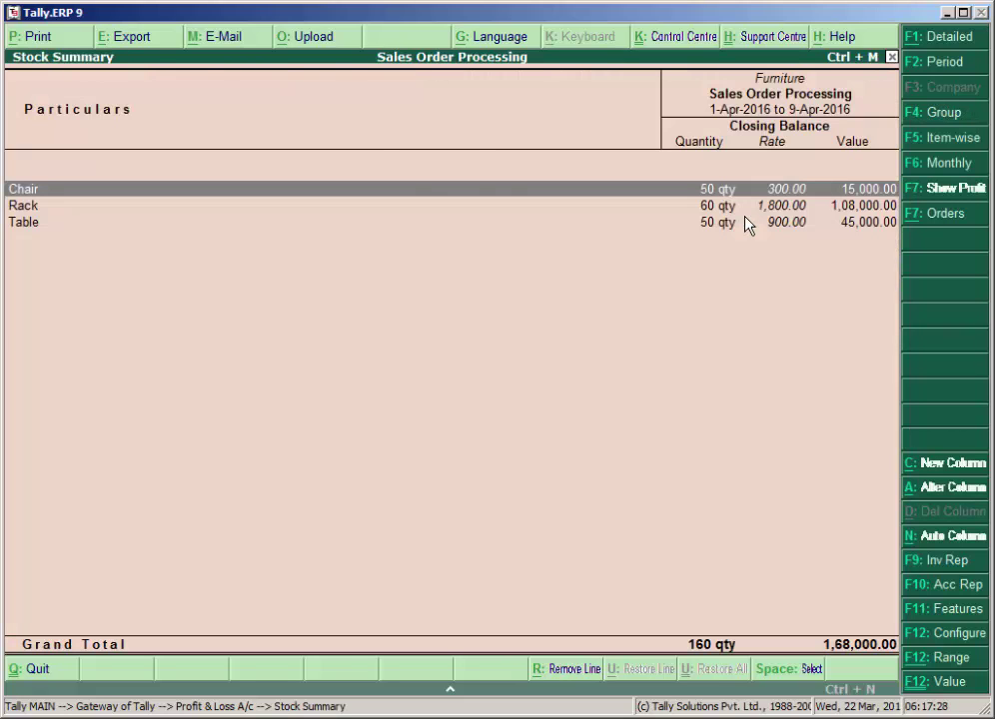
key("Escape")
key("Escape")
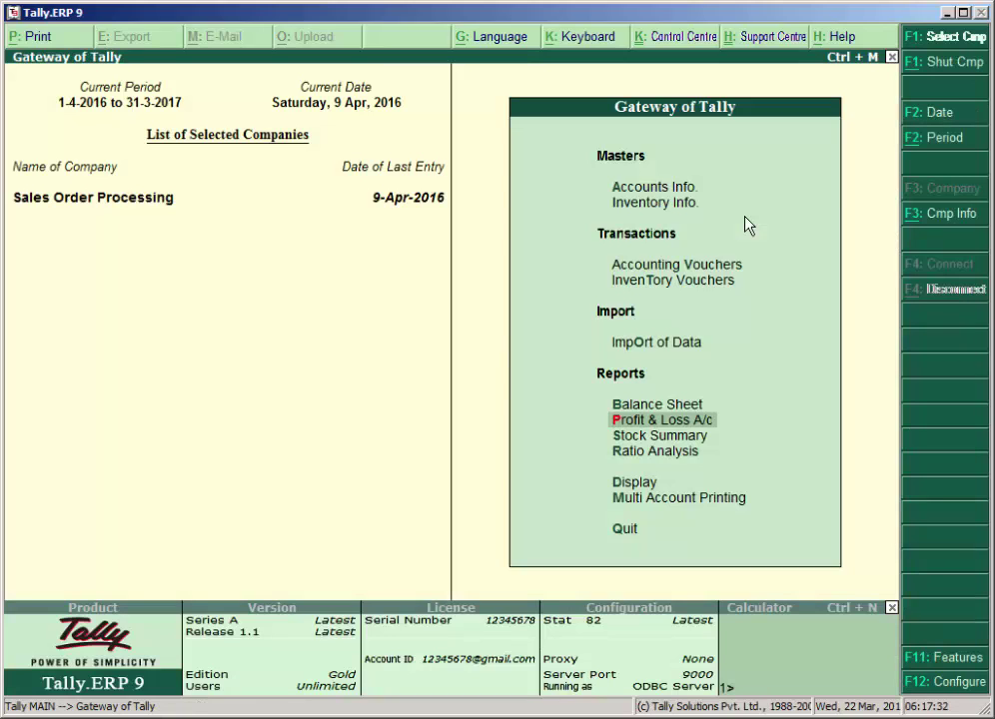
Open the Day Book and set its period from 1-4-2016 to 31-3-2017
key("Down")
key("Down")
key("Down")
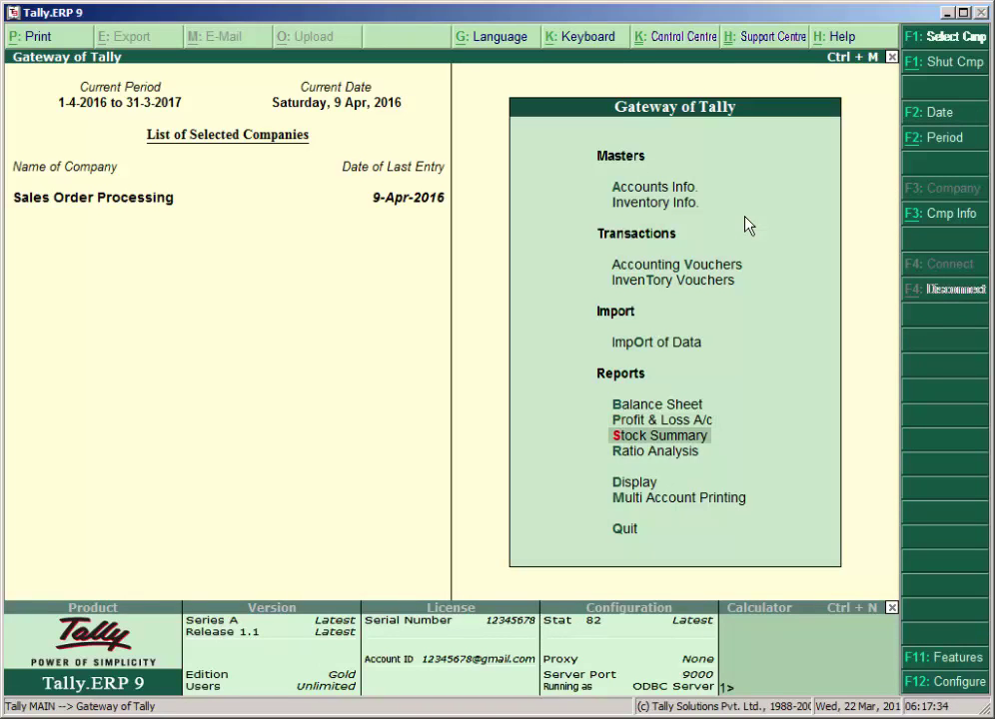
key("Return")
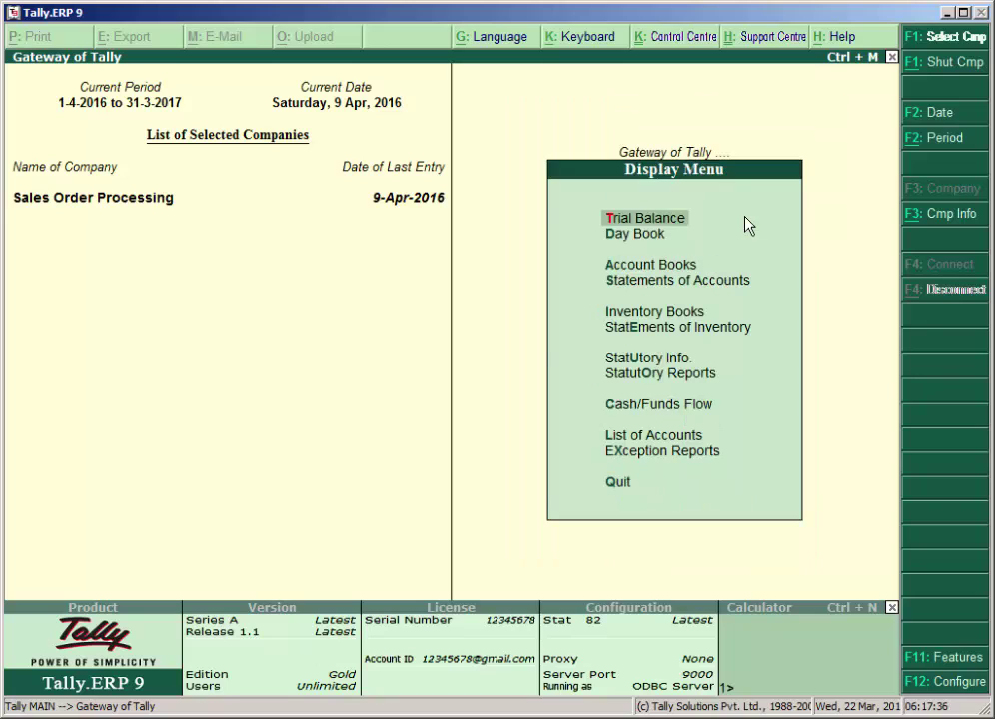
key("Down")
key("Return")
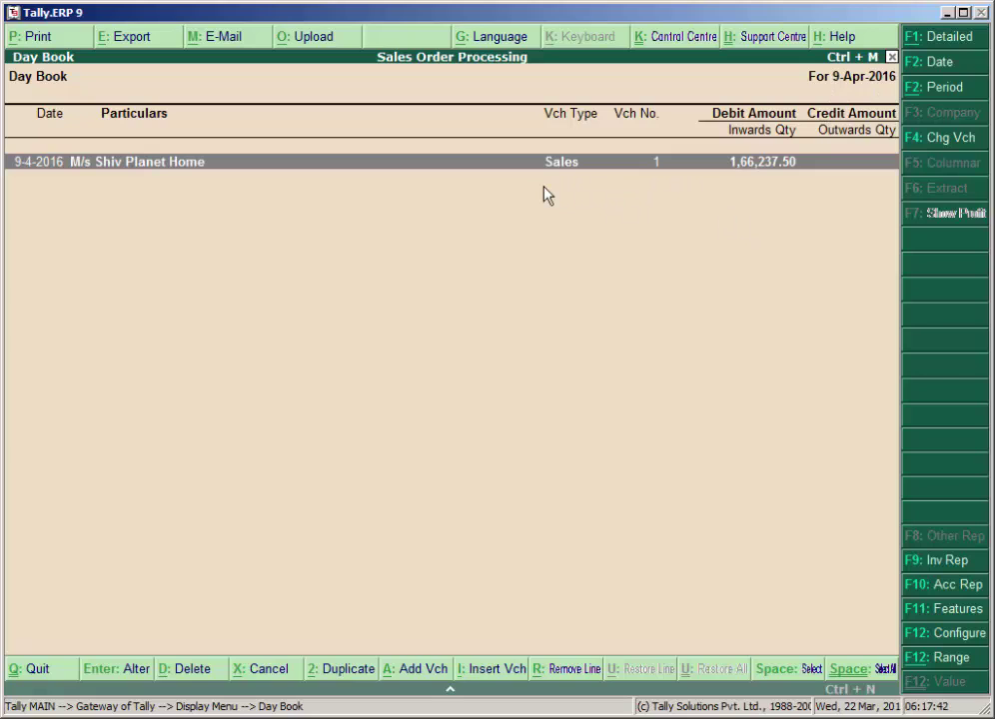
key("alt+F2")
type("1/4")
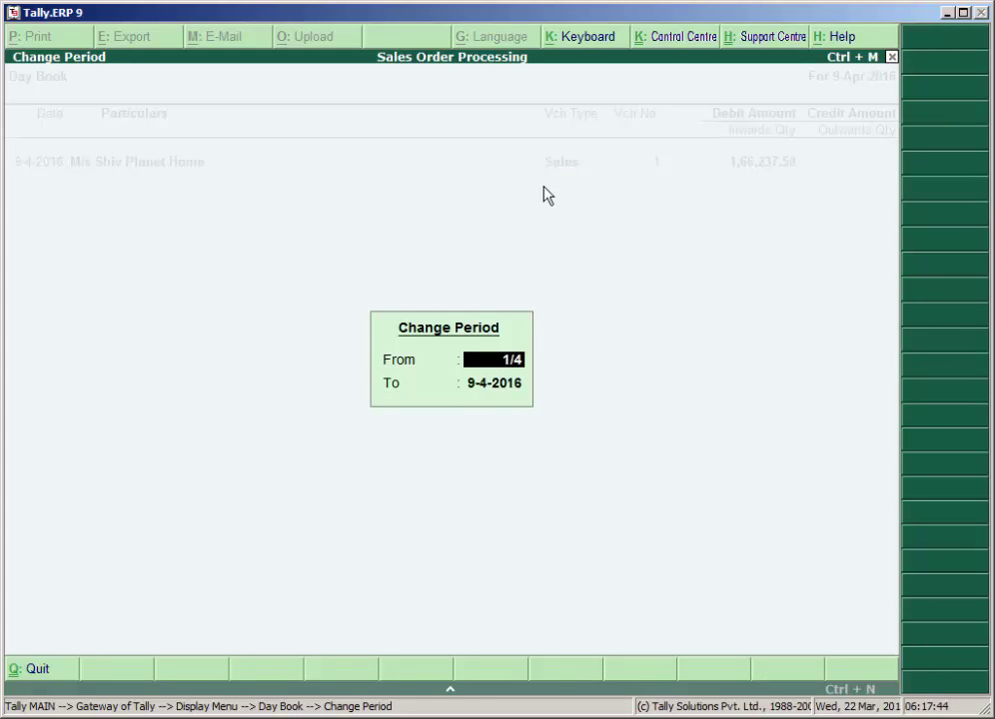
key("Return")
type("31/3")
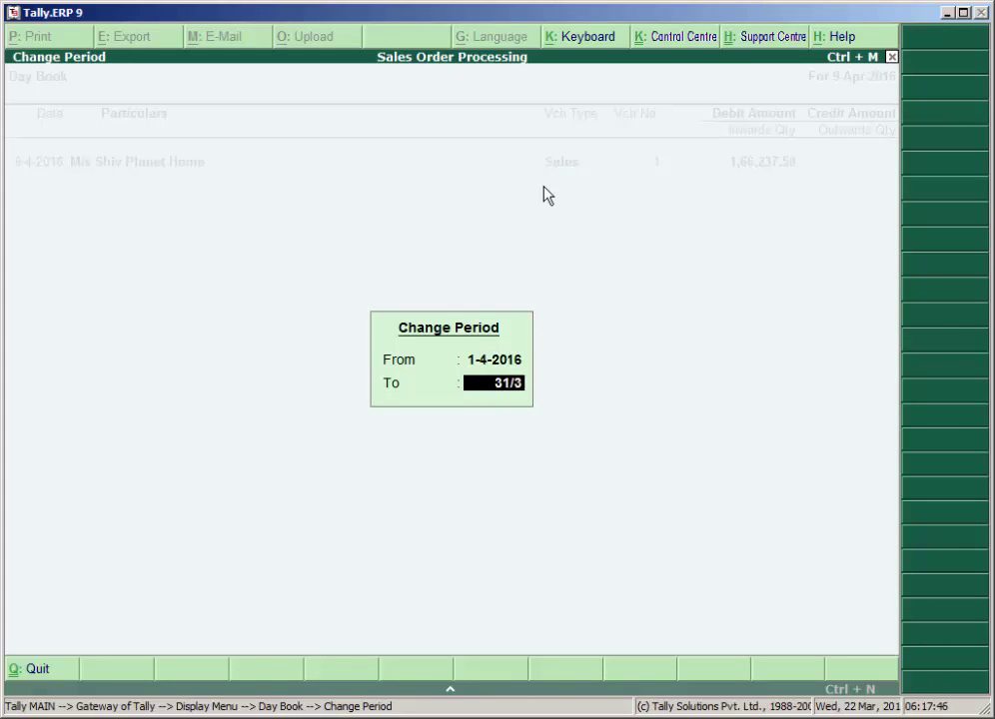
key("Return")
Open the sales voucher dated 9-4-2016 for M/s Shiv Planet Home and bring up its Carriage O/w ledger for alteration
key("Down")
key("Down")
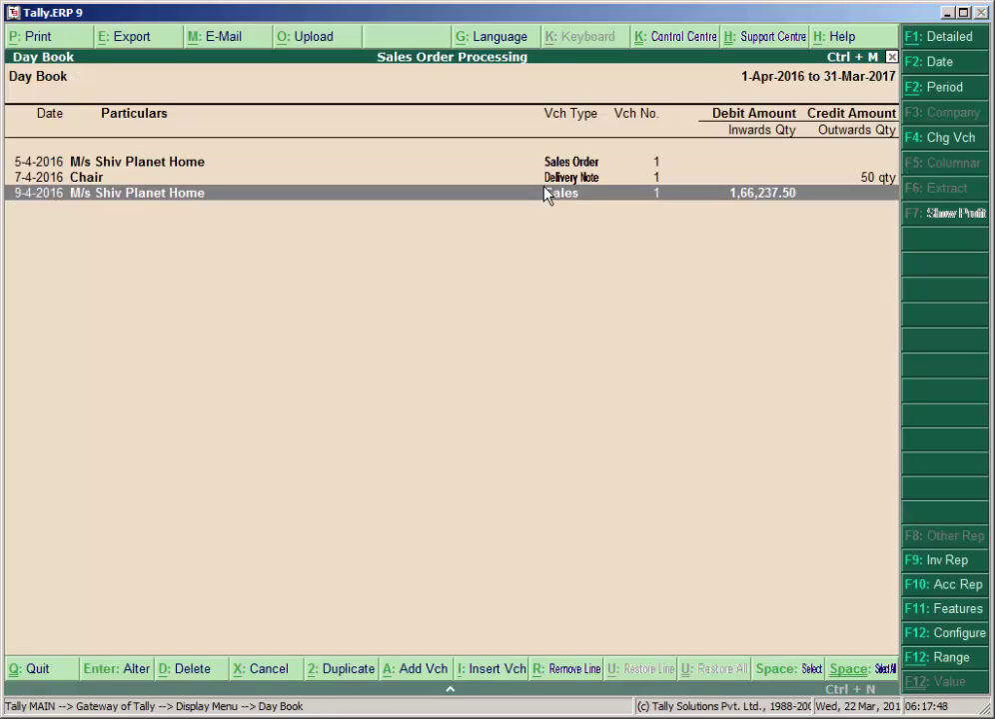
key("Up")
key("Up")
key("Down")
key("Down")
key("Return")
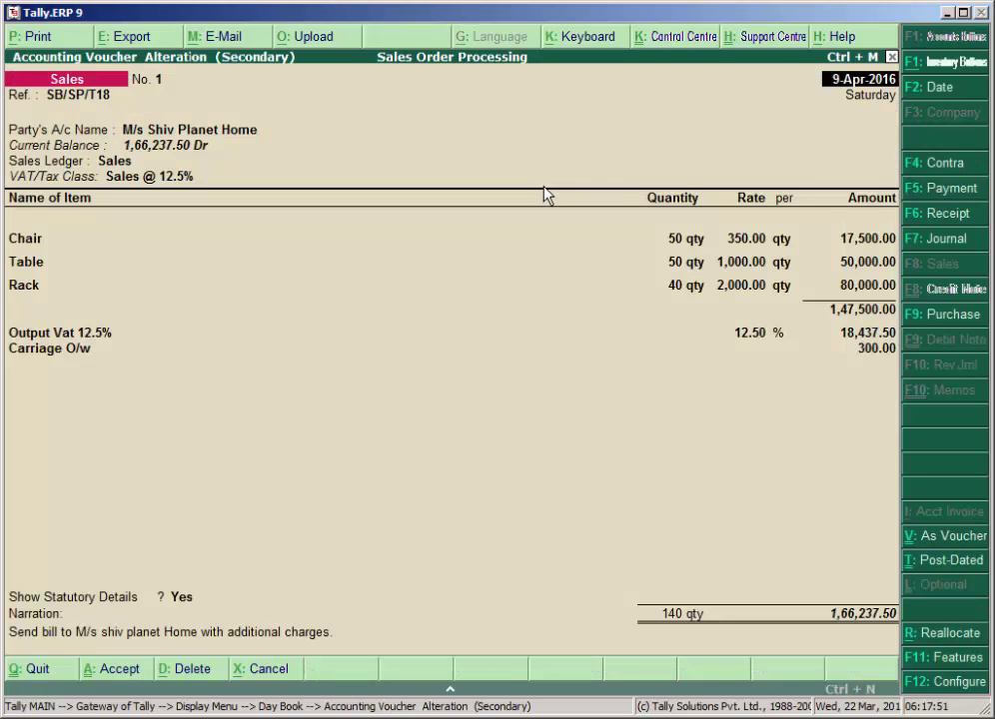
left_click(82, 351)
key("ctrl+Return")
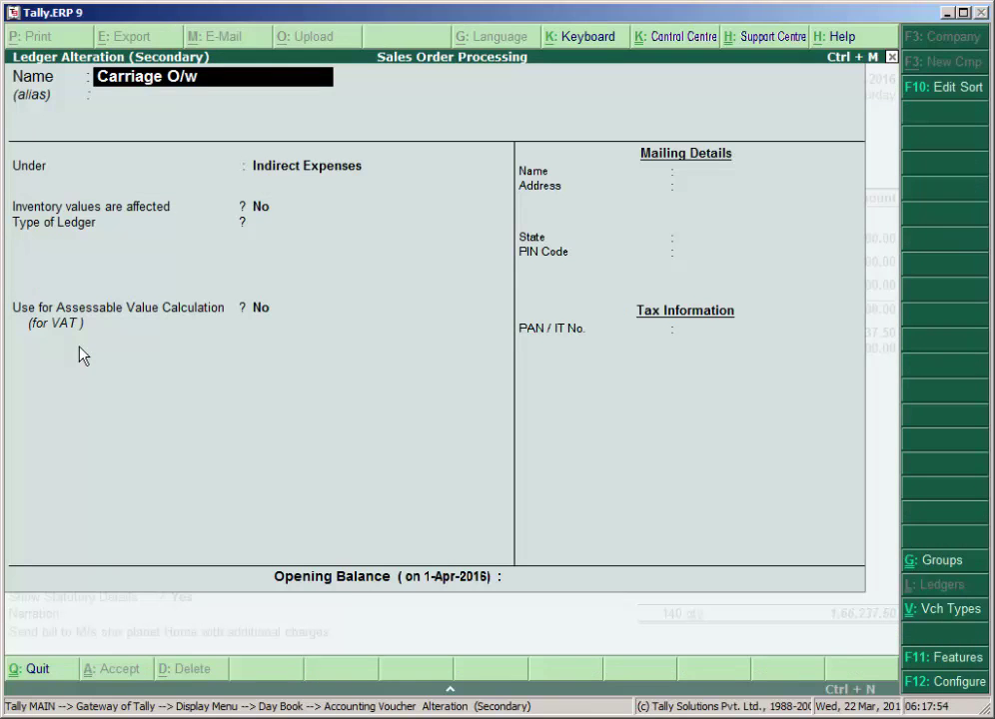
Change the Carriage O/w ledger's group to Indirect Incomes and save the ledger
key("Return")
key("Return")
type("I")
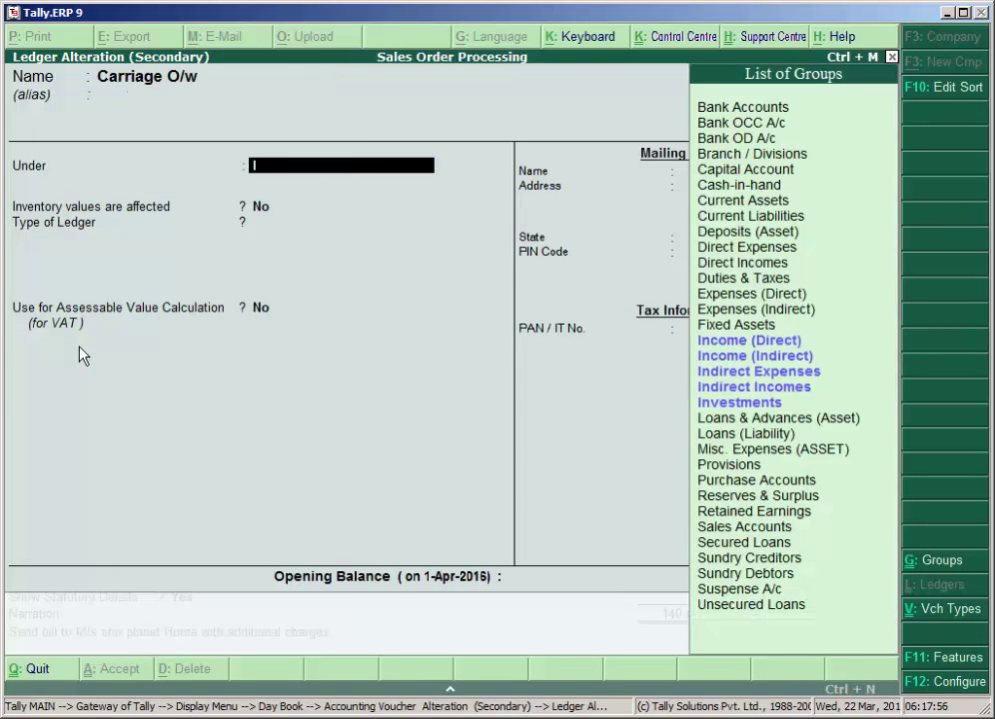
key("Down")
key("Down")
key("Down")
key("Return")
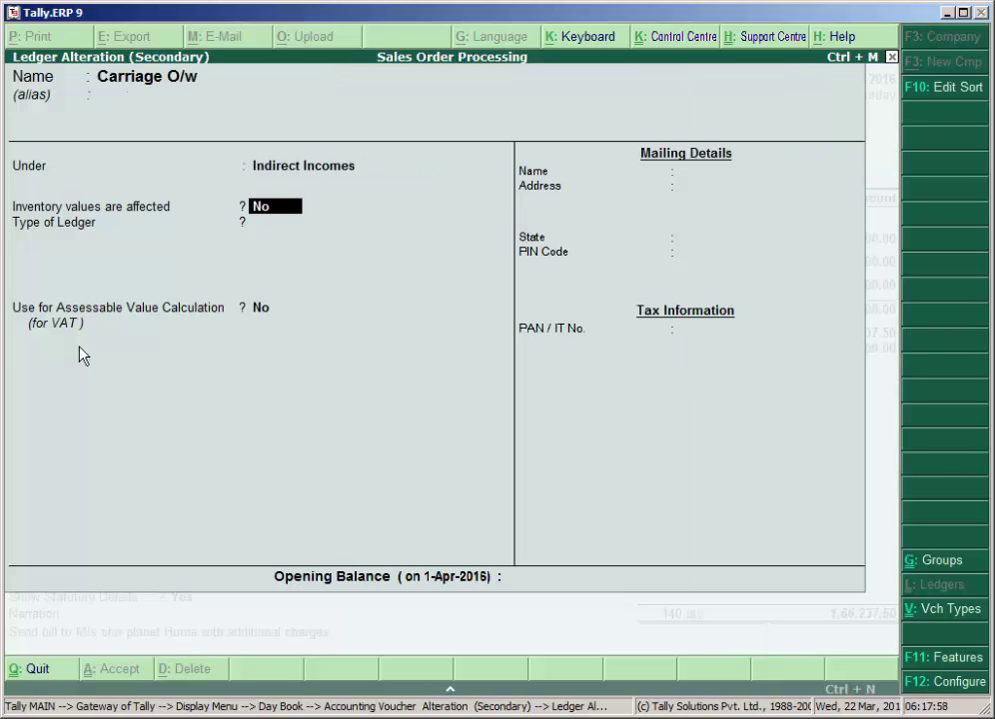
key("ctrl+a")
Save the altered sales voucher and leave the Day Book for the Gateway of Tally
key("Return")
key("Return")
key("Return")
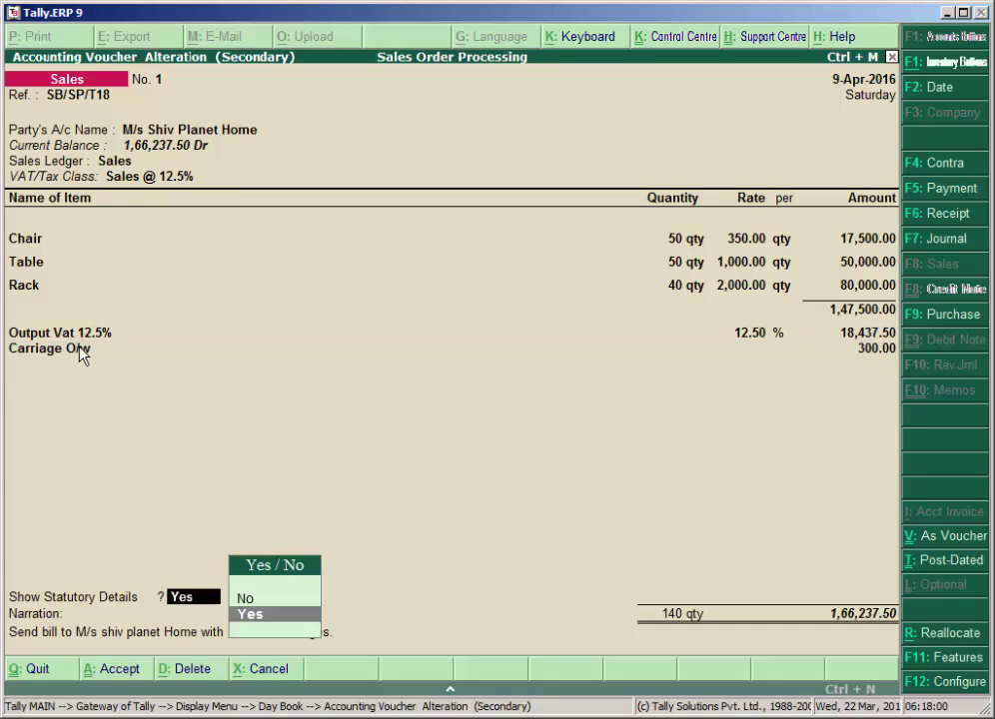
key("ctrl+a")
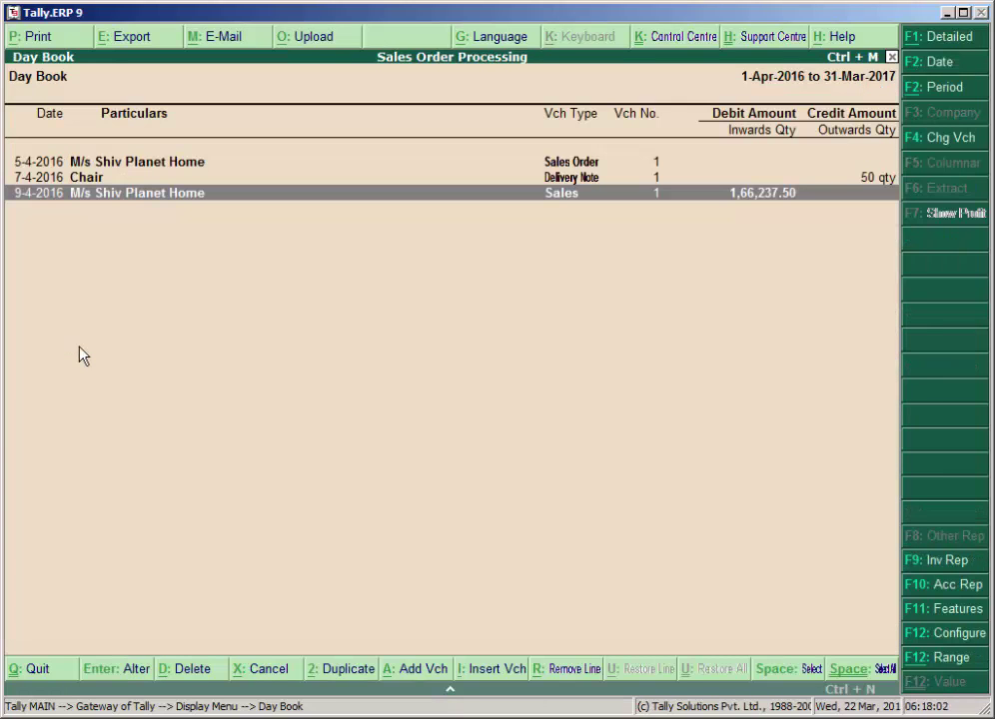
key("Escape")
key("Escape")
Open the Profit & Loss A/c in detailed view, examine the Carriage O/w line under Indirect Incomes, and leave the report
key("Down")
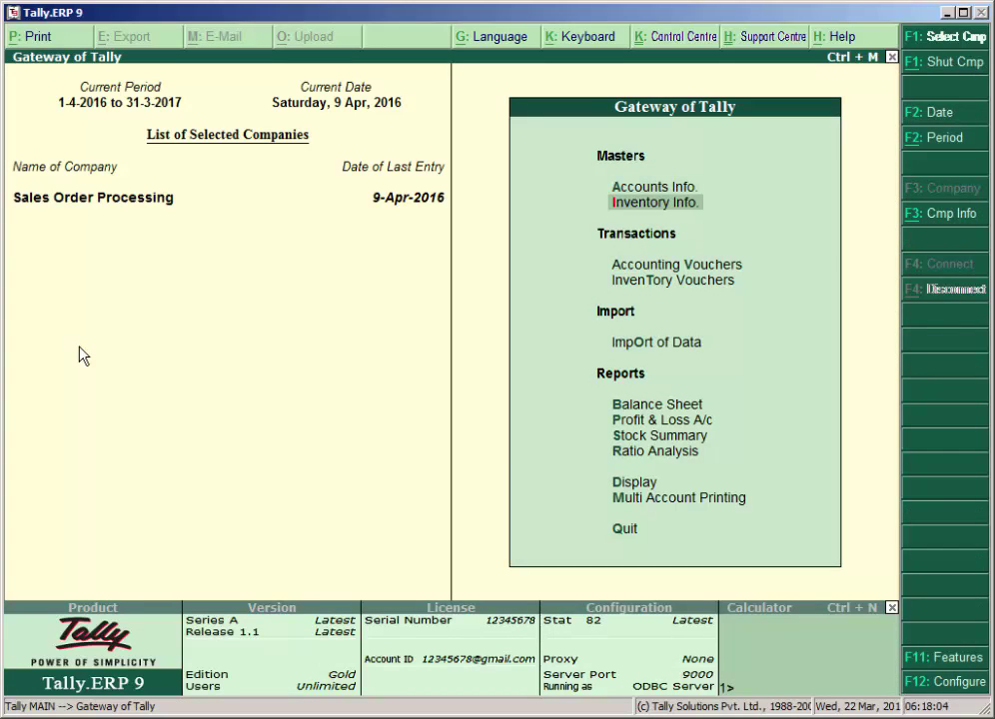
key("Down")
key("Down")
key("Down")
key("Down")
key("Down")
key("Return")
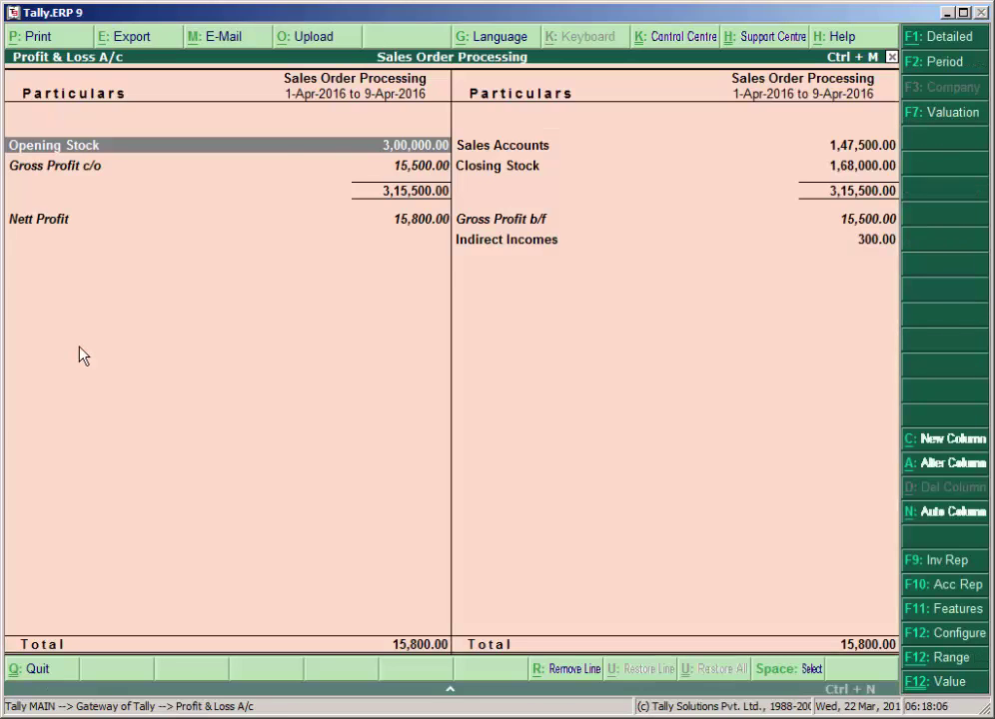
key("alt+F1")
key("Right")
key("Down")
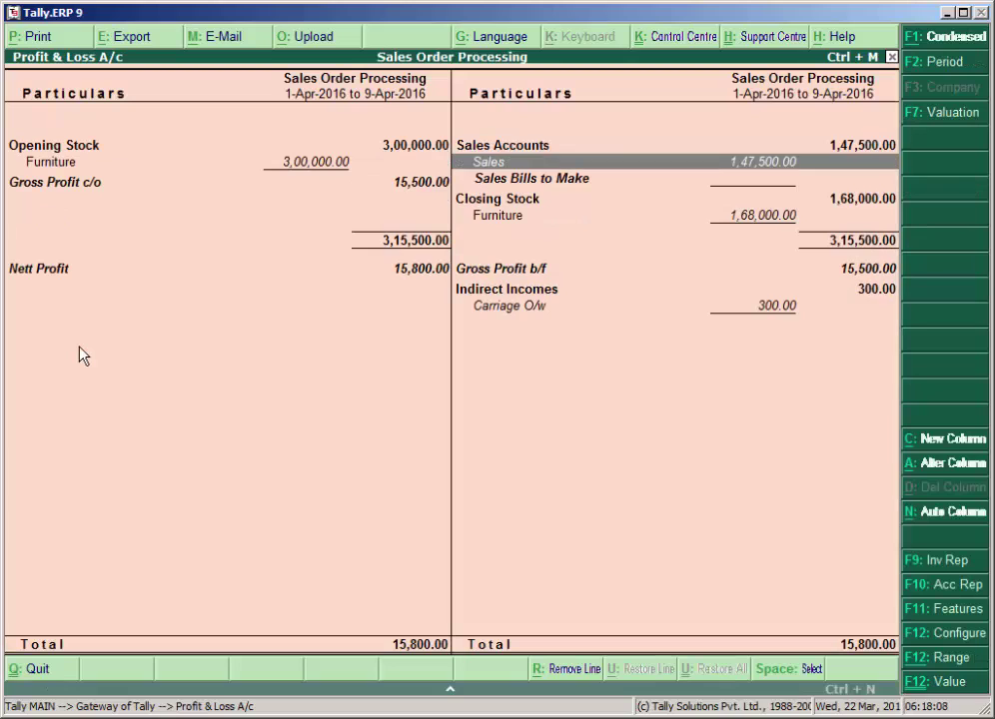
key("Down")
key("Down")
key("Down")
key("Down")
key("Down")
key("Down")
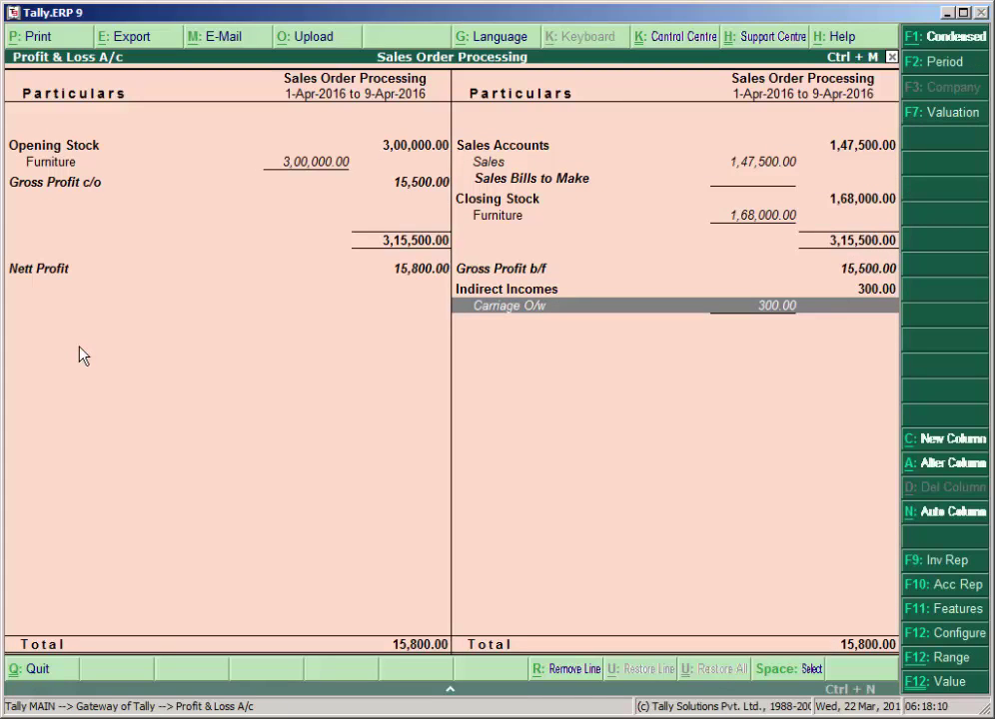
key("Escape")
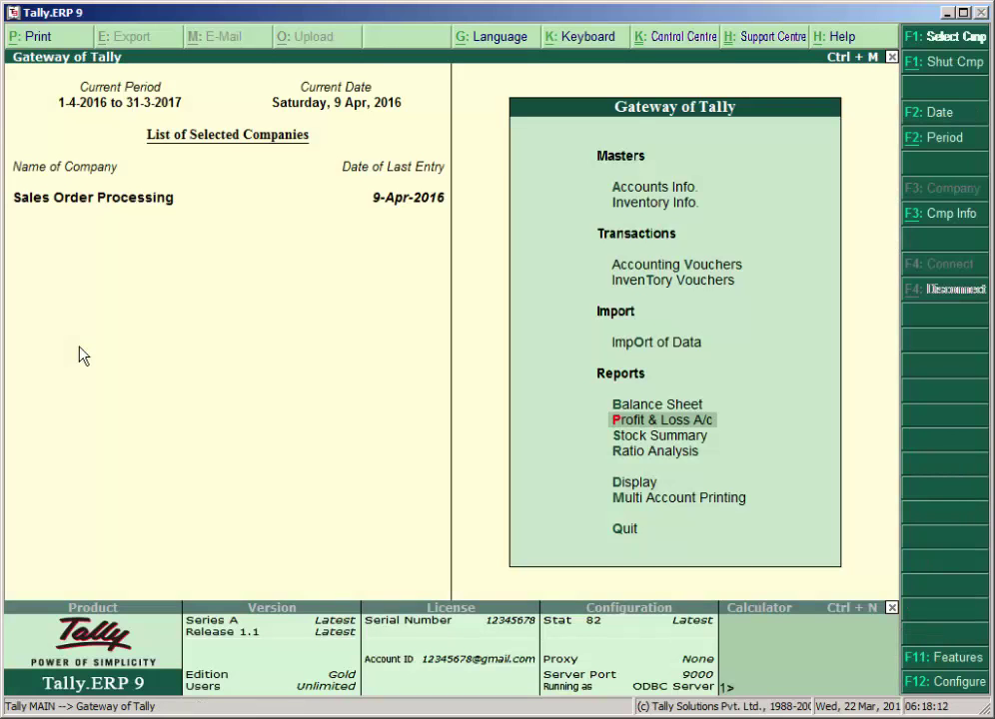
Switch accounting voucher entry to the Receipt type and leave it without making an entry
key("Up")
key("Up")
key("Up")
key("Up")
key("Return")
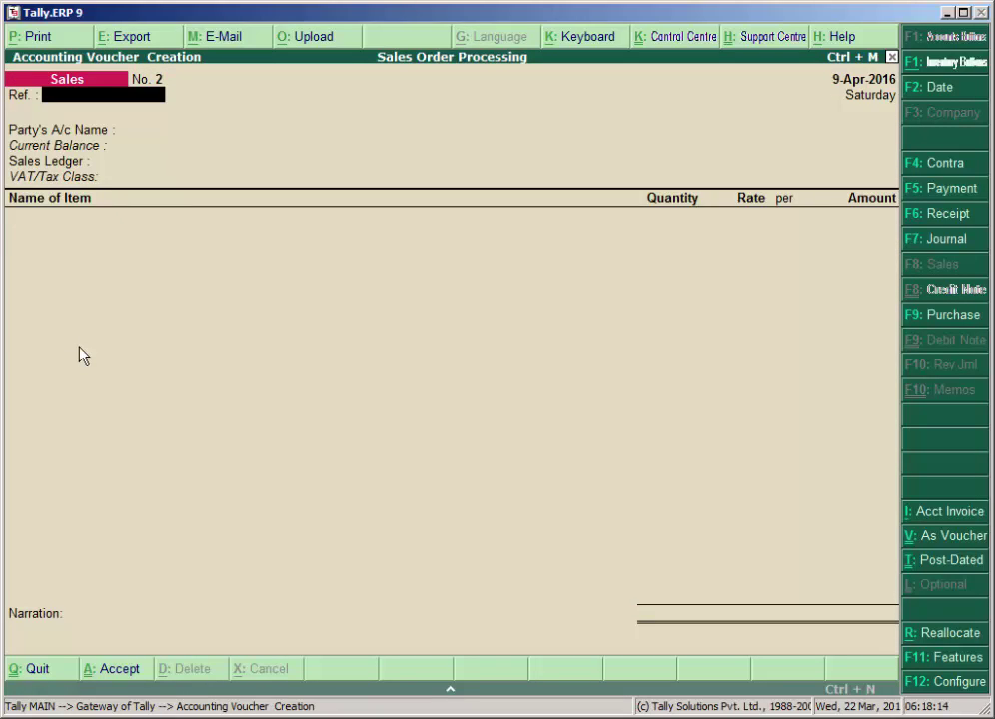
key("F6")
key("Down")
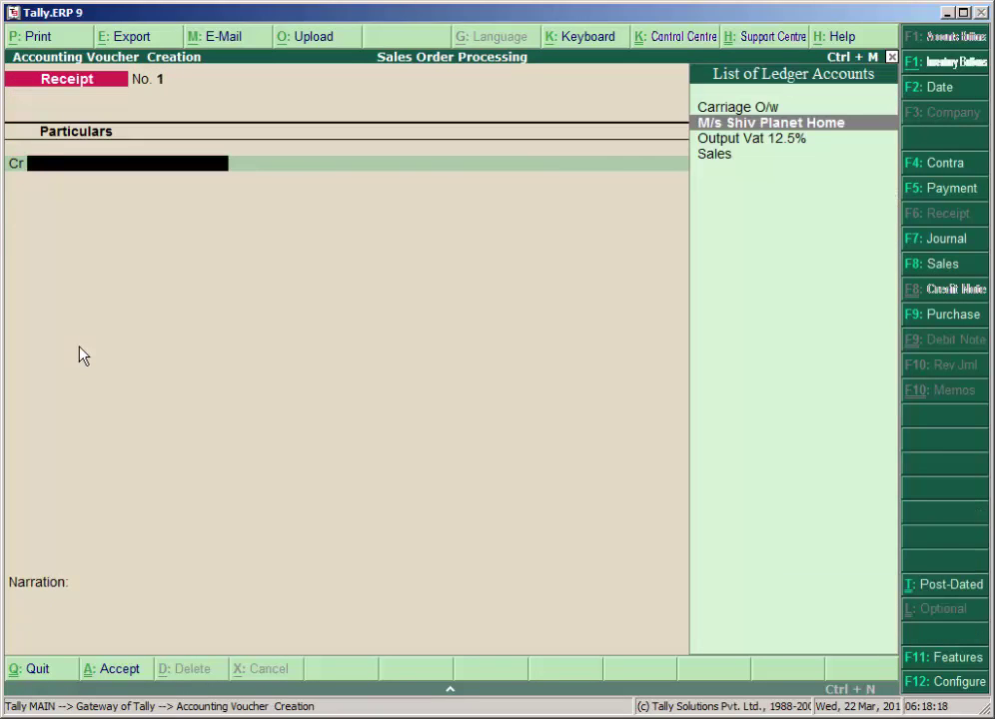
key("Escape")
Open the Bills Receivable report from the Outstandings in the Statements of Accounts
key("Up")
key("Down")
key("Down")
key("Down")
key("Down")
key("Down")
key("Down")
key("Down")
key("Down")
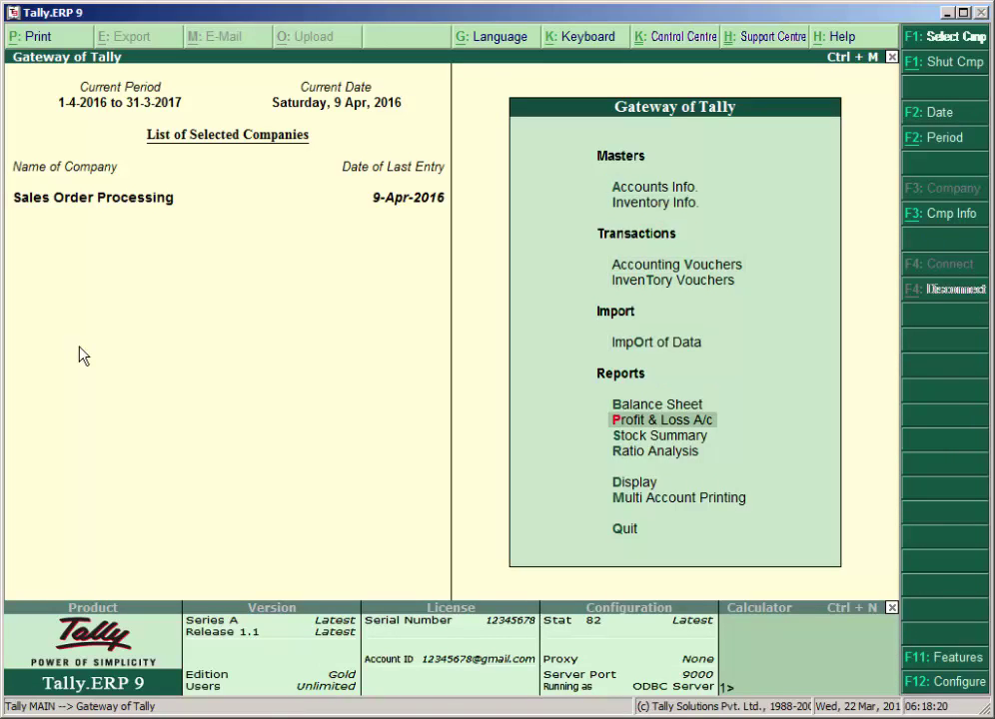
key("Return")
key("Down")
key("s")
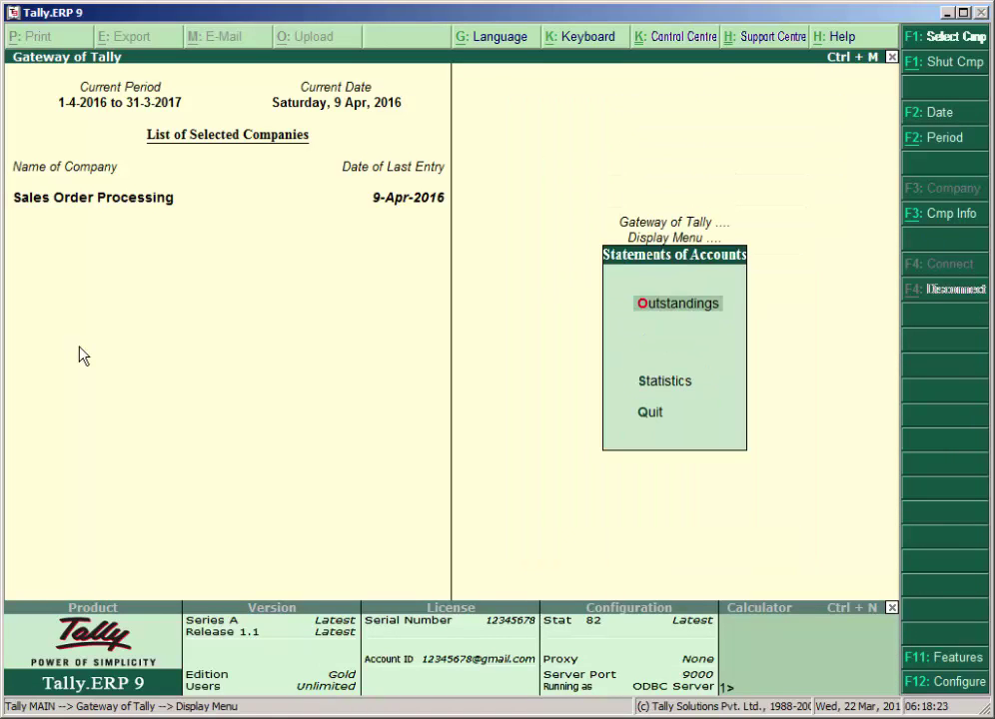
key("Return")
key("Return")
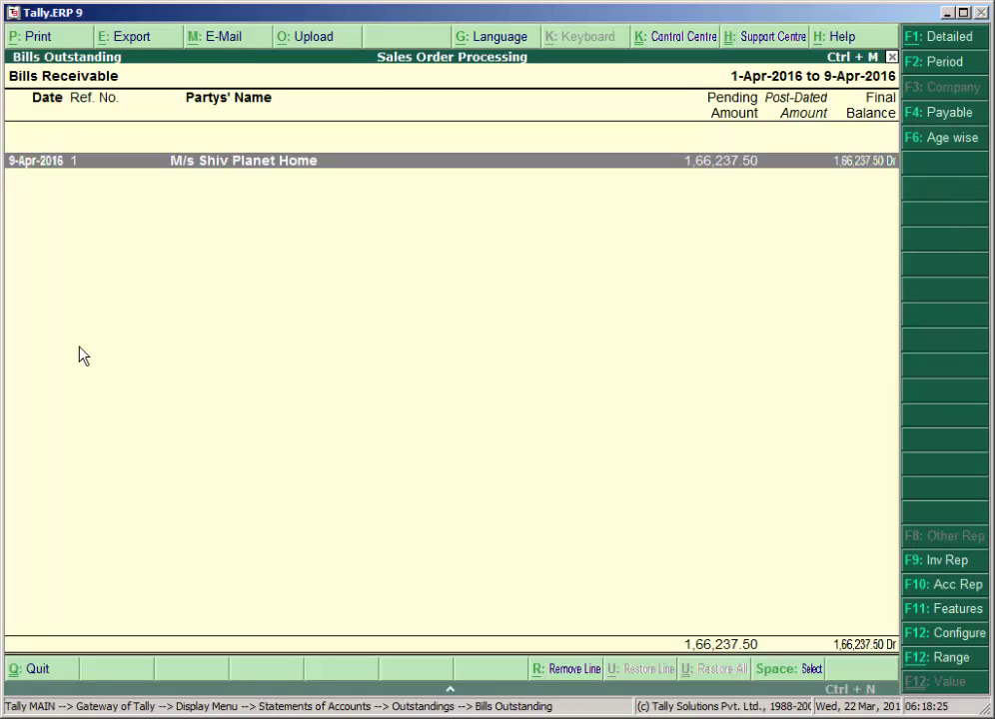
Examine the outstanding bill of M/s Shiv Planet Home in detailed view and return to the Gateway of Tally
key("alt+F1")
key("Down")
key("Down")
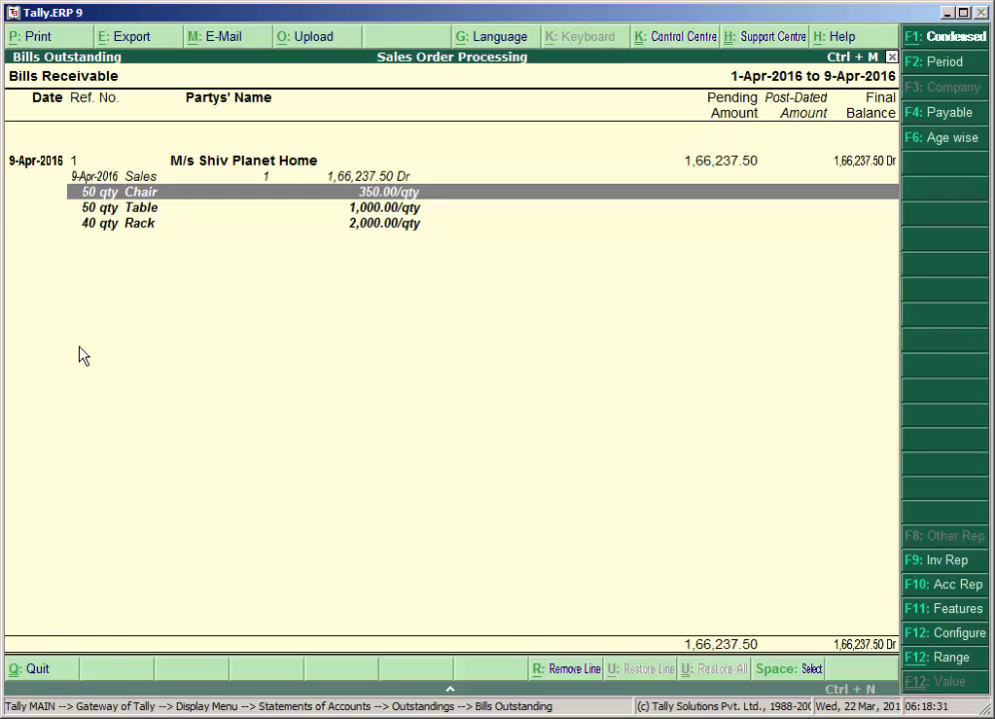
key("Escape")
key("Escape")
key("Escape")
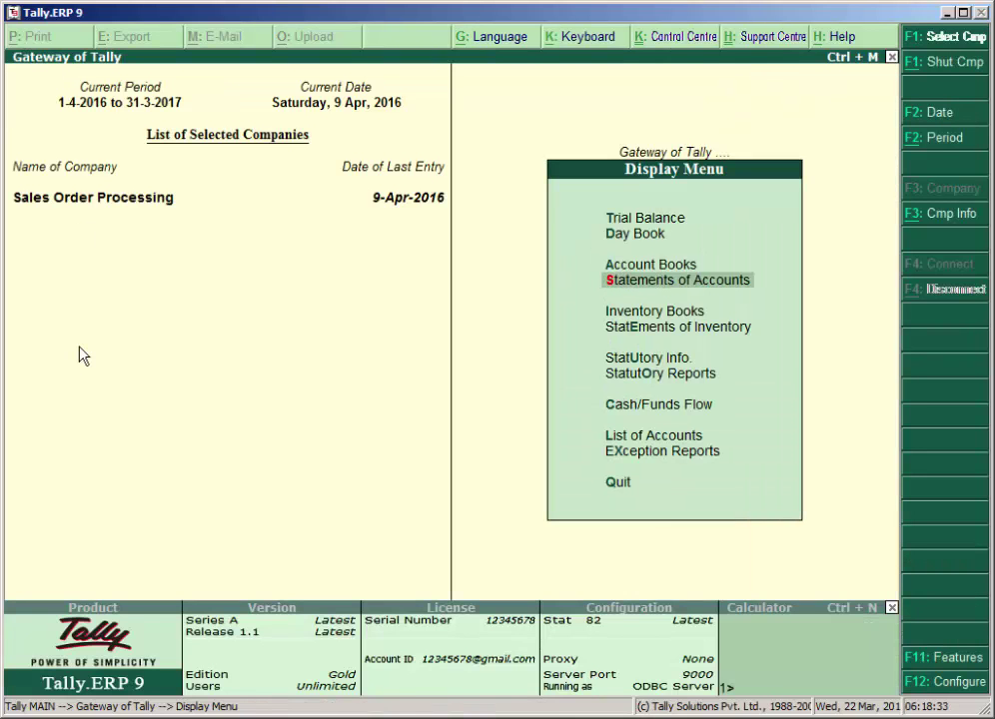
key("Escape")
Start a Receipt voucher with M/s Shiv Planet Home as the credited ledger
key("Down")
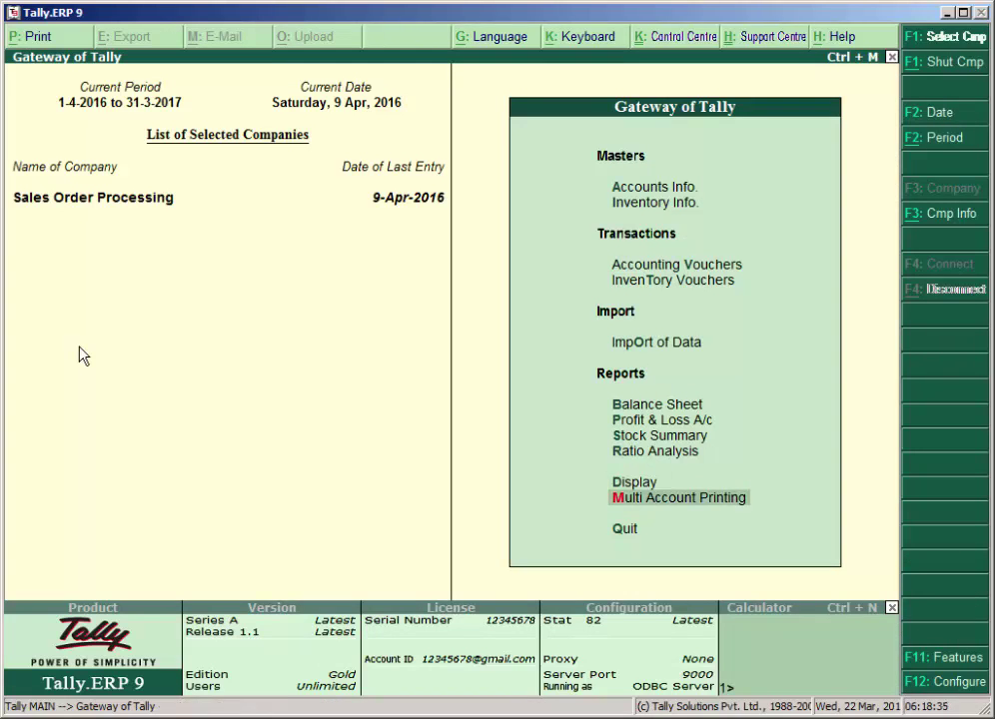
key("Down")
key("Down")
key("Down")
key("Down")
key("Down")
key("Up")
key("Return")
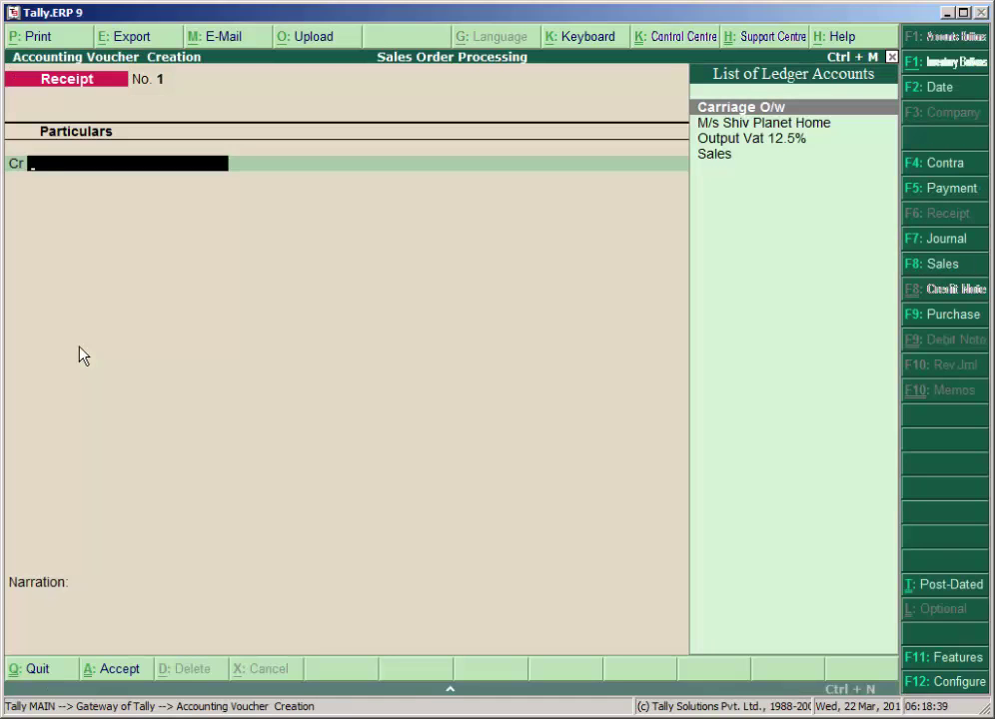
key("Down")
key("Return")
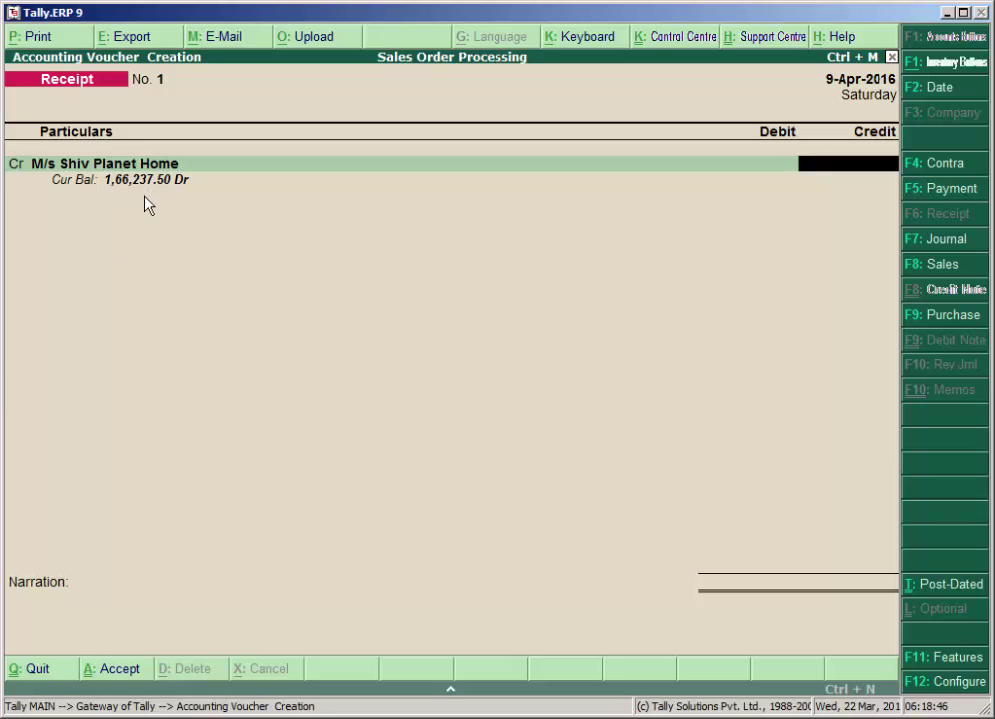
Enter a credit amount of 166237.50 and allocate it as Agst Ref to pending bill 1
type("166237.50")
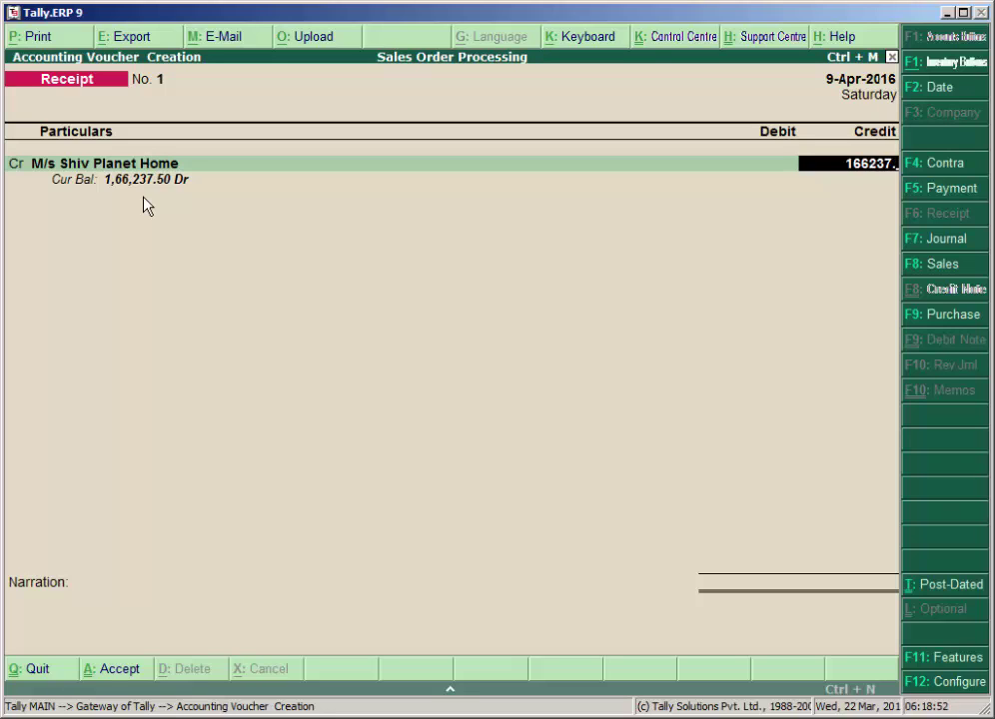
key("Return")
key("Return")
key("Return")
key("Return")
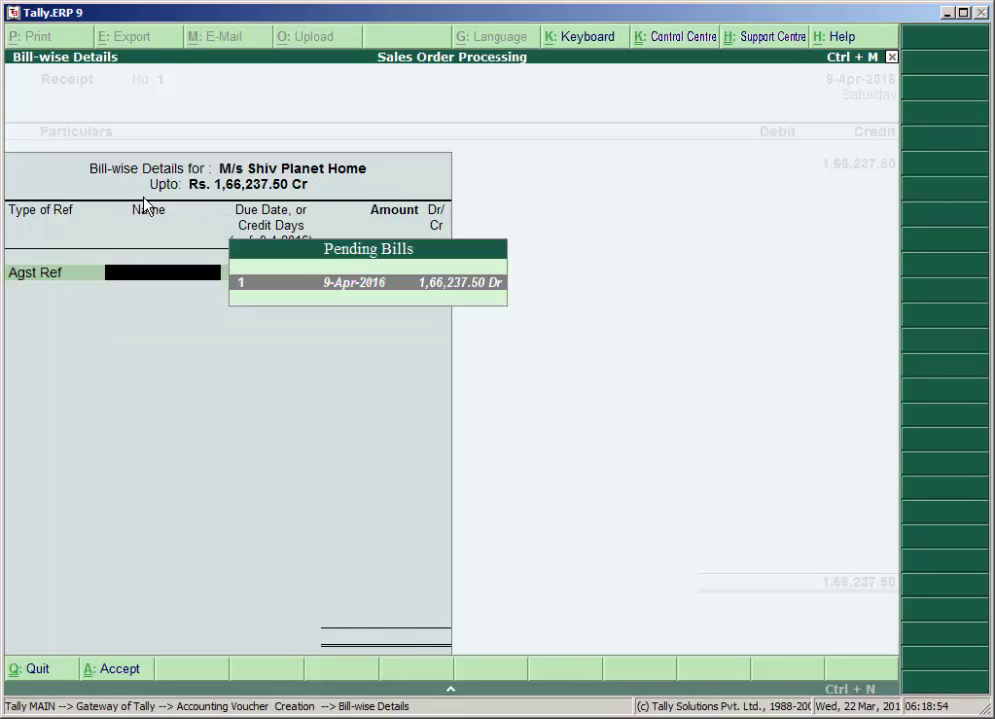
key("BackSpace")
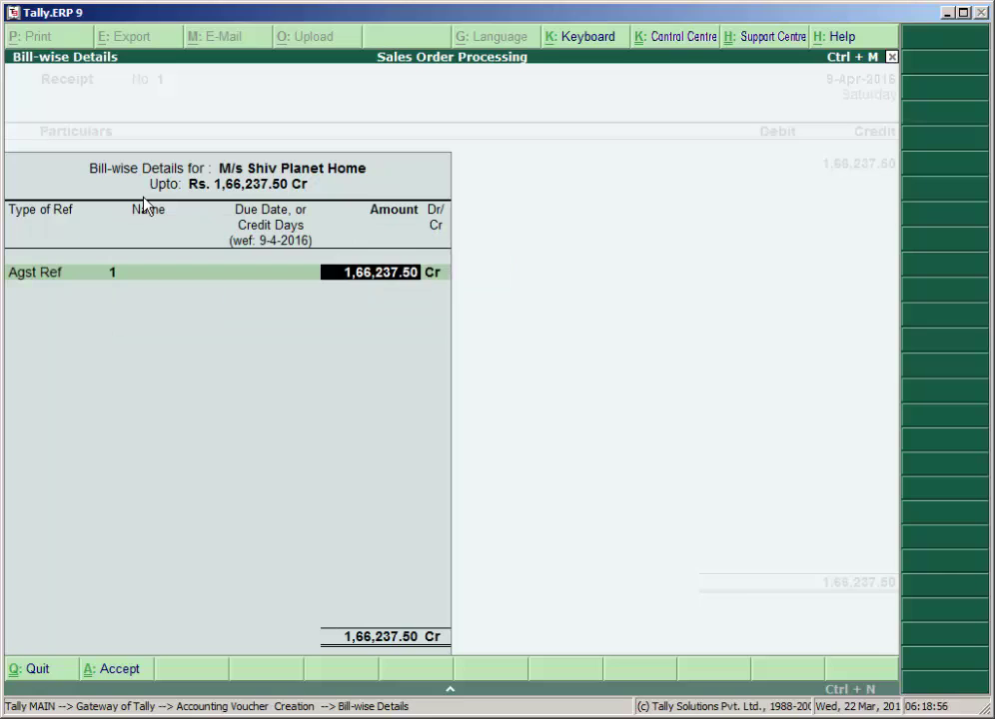
key("Return")
key("Return")
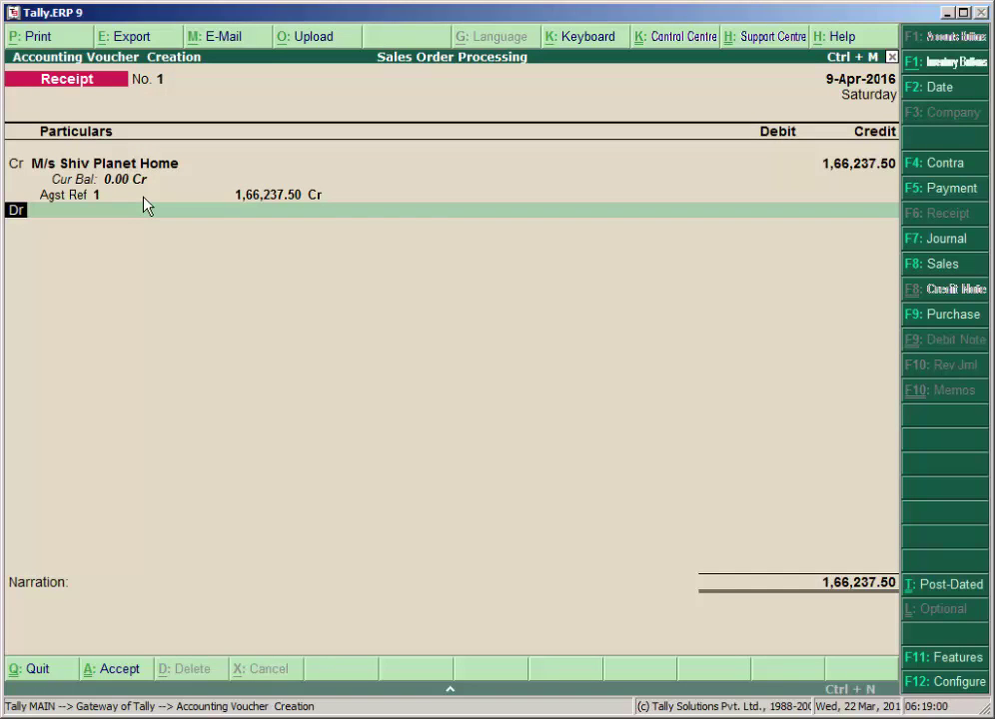
Create a debit ledger named HDFC under Bank Accounts with 15-Apr-2016 as the effective date for reconciliation
key("Return")
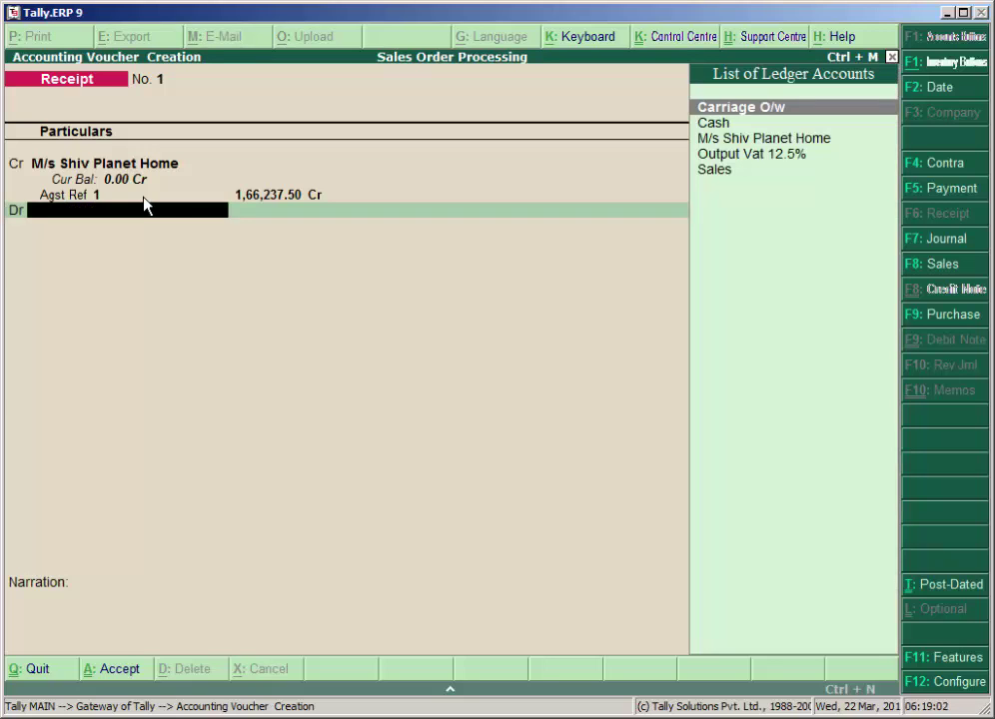
key("alt+c")
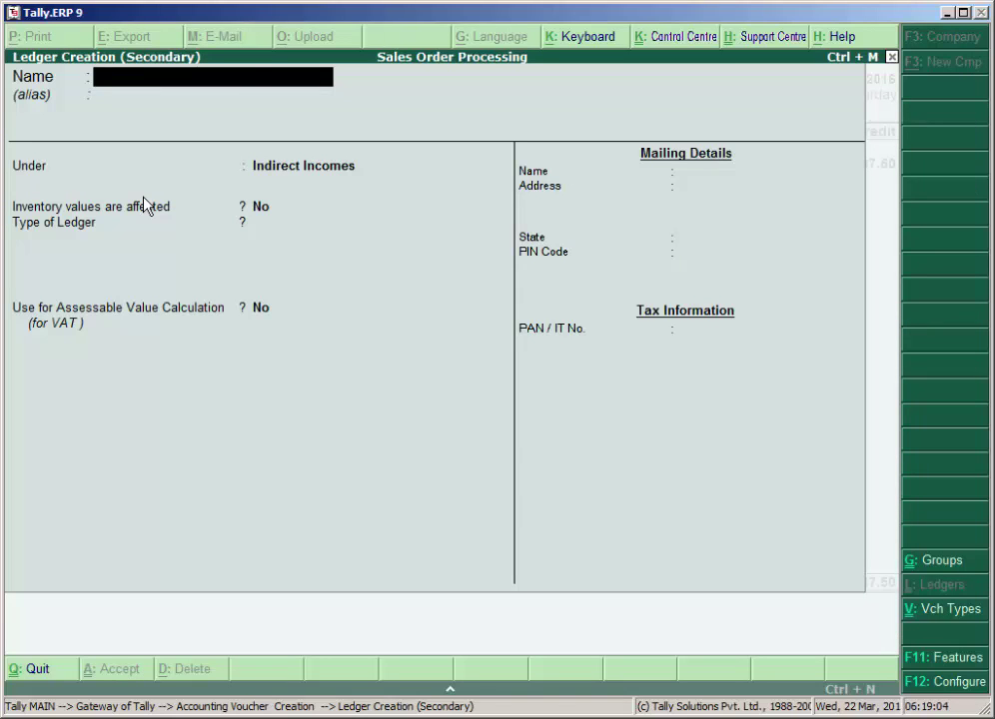
type("HDFC")
key("Return")
key("Return")
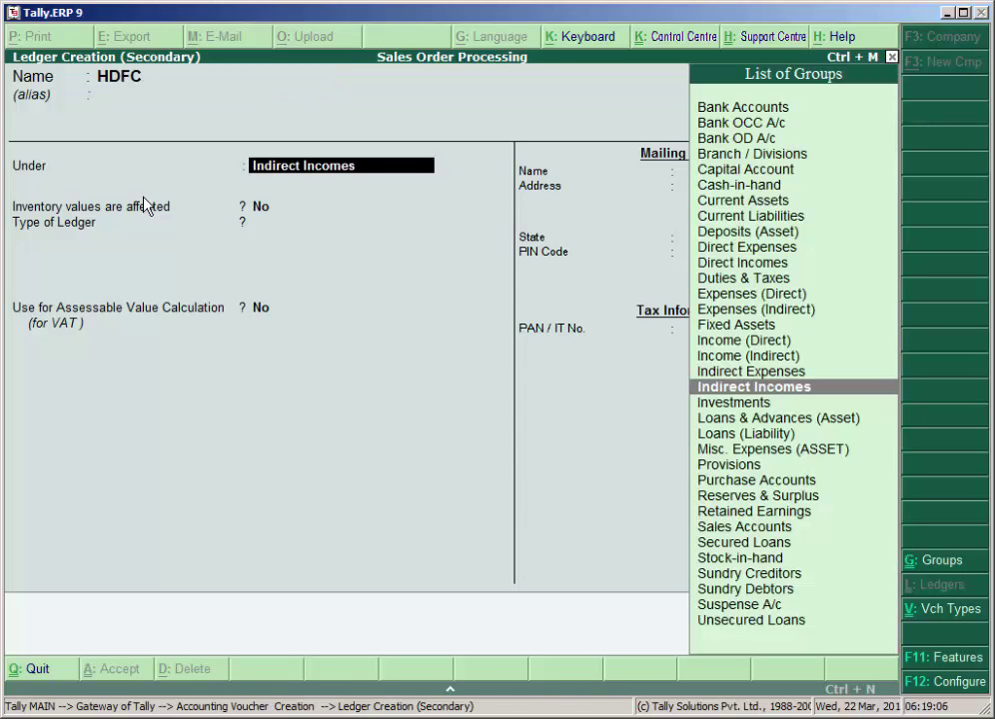
type("B")
key("Return")
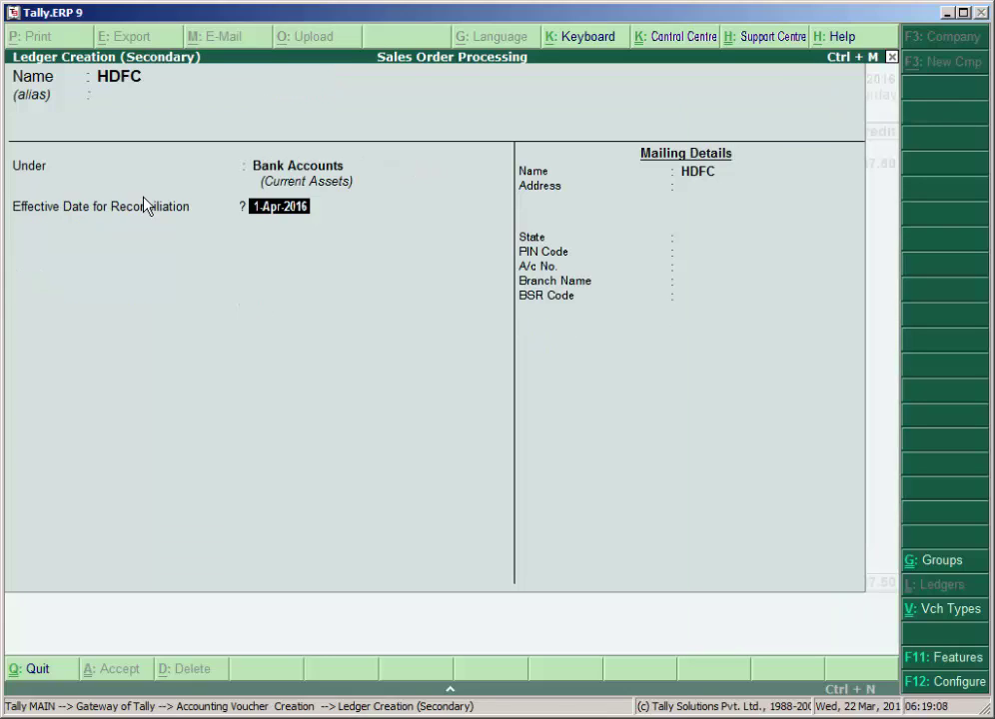
type("15/4")
key("Return")
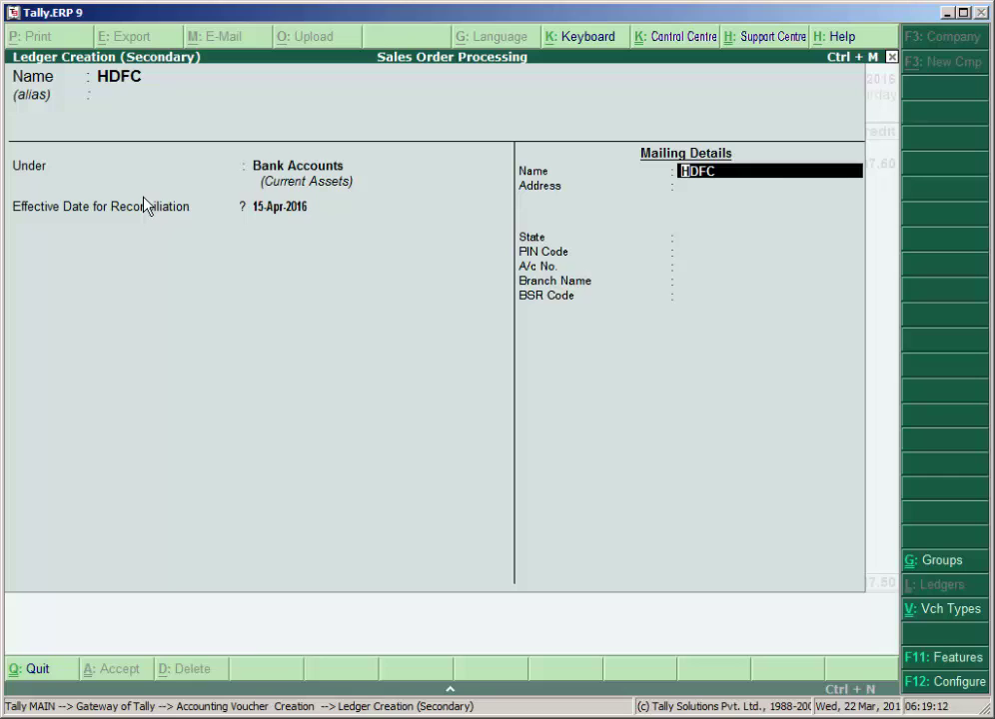
key("ctrl+a")
Debit HDFC with 1,66,237.50, save the Receipt voucher without a narration, and return to the Gateway of Tally
key("Return")
key("Return")
key("Return")
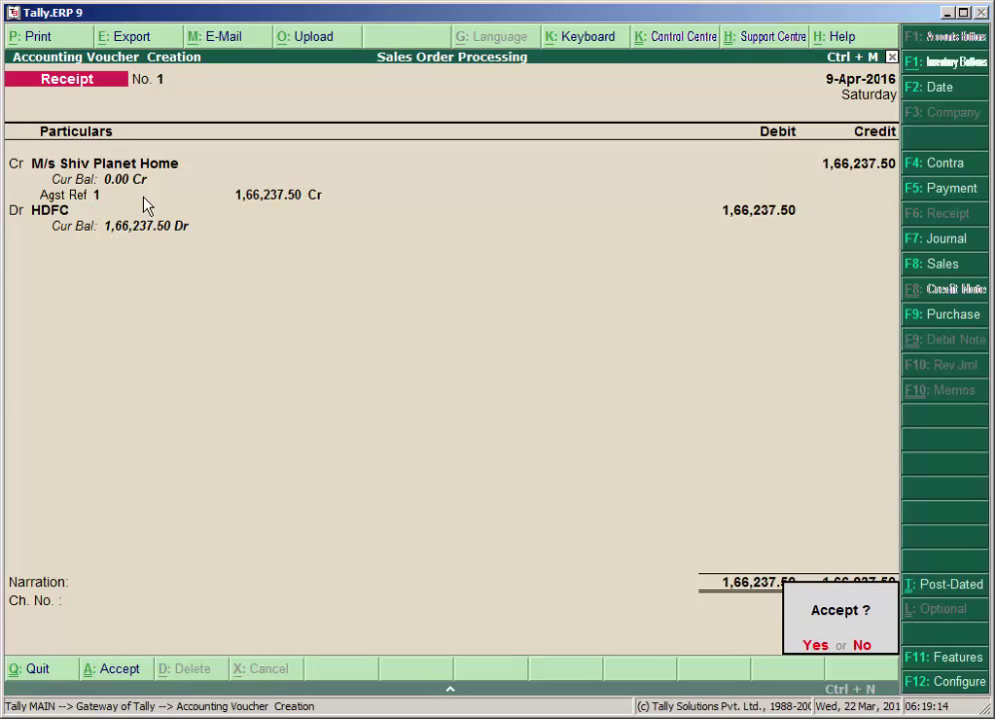
key("Return")
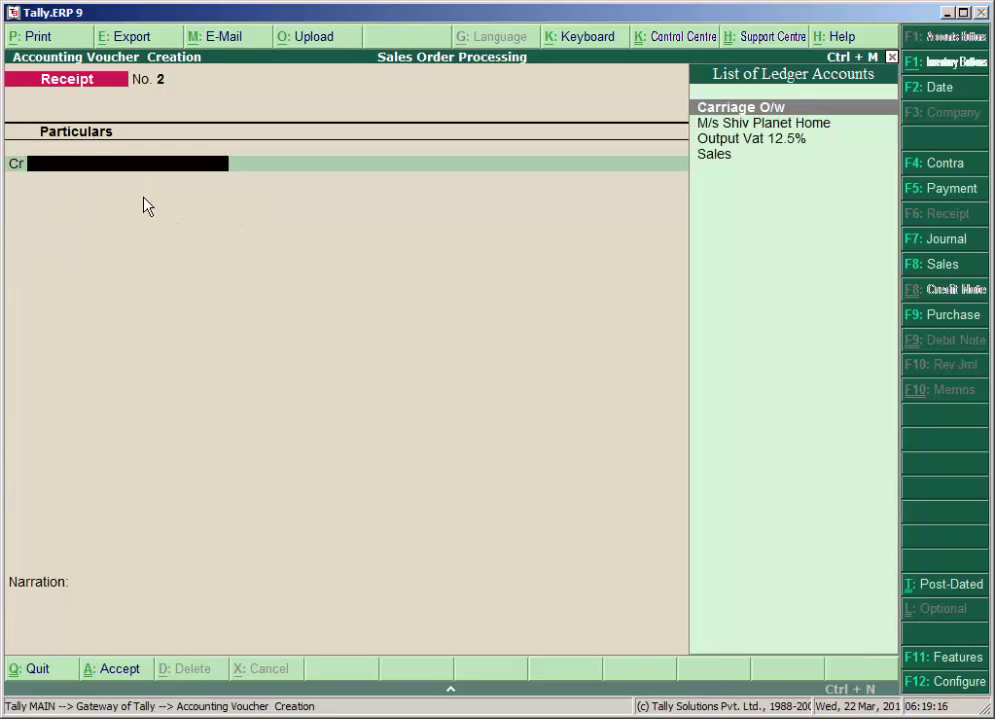
key("Escape")
key("Return")
Open the Profit & Loss A/c in detailed view
key("Down")
key("Down")
key("Down")
key("Down")
key("Down")
key("Down")
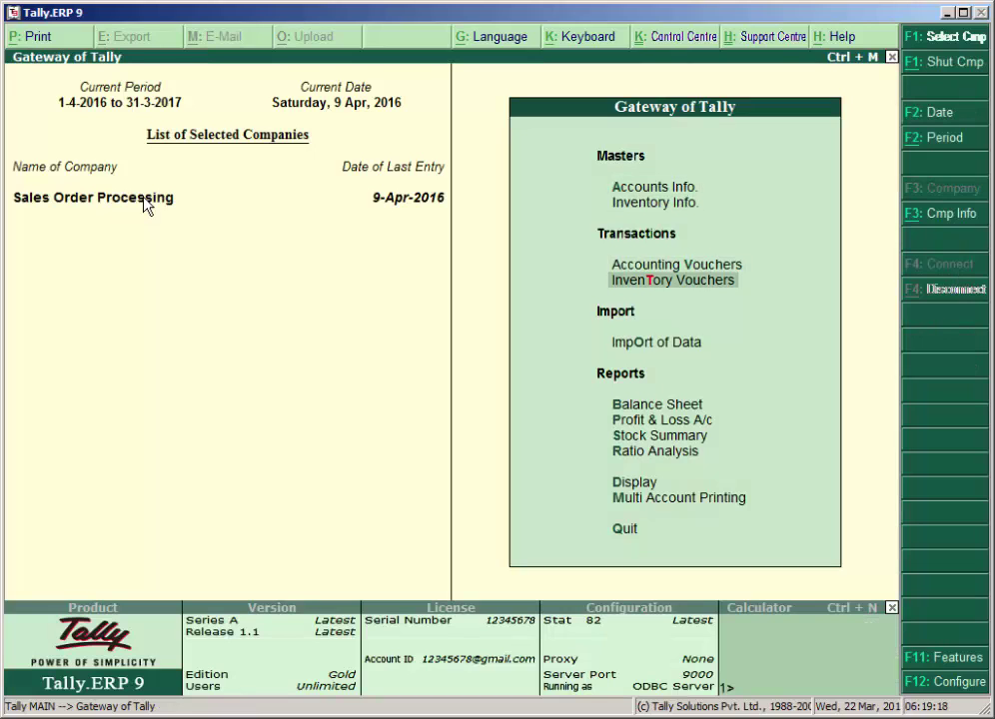
key("Return")
key("alt+F1")
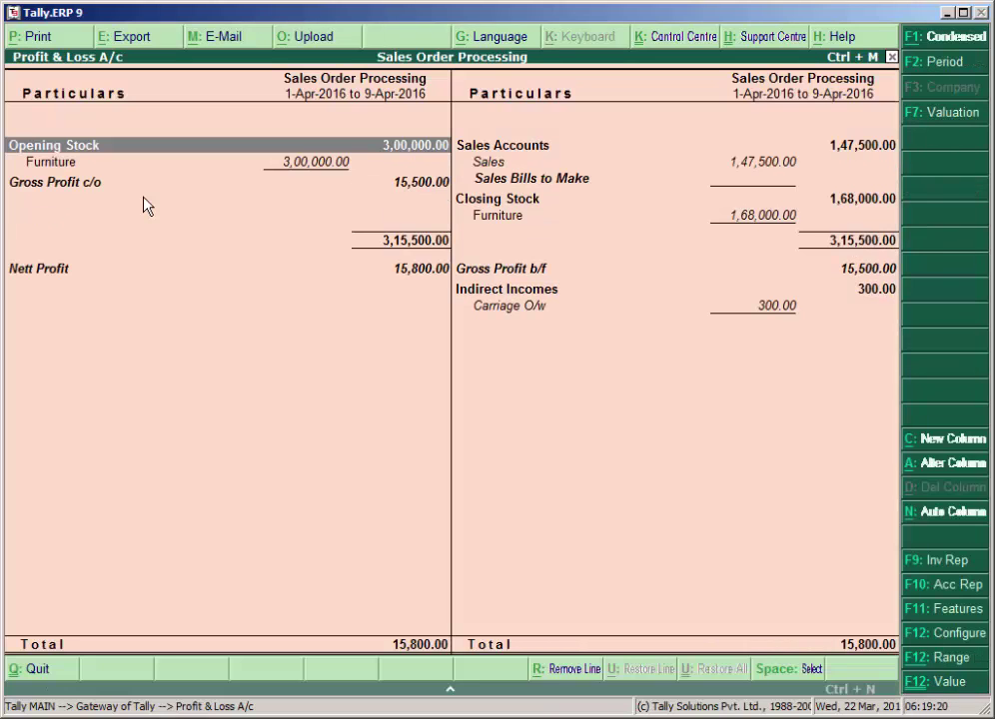
Examine the stock, sales and indirect income lines of the Profit & Loss A/c down to Carriage O/w, and close the report
key("Down")
key("Down")
key("Down")
key("Down")
key("Down")
key("Down")
key("Down")
key("Down")
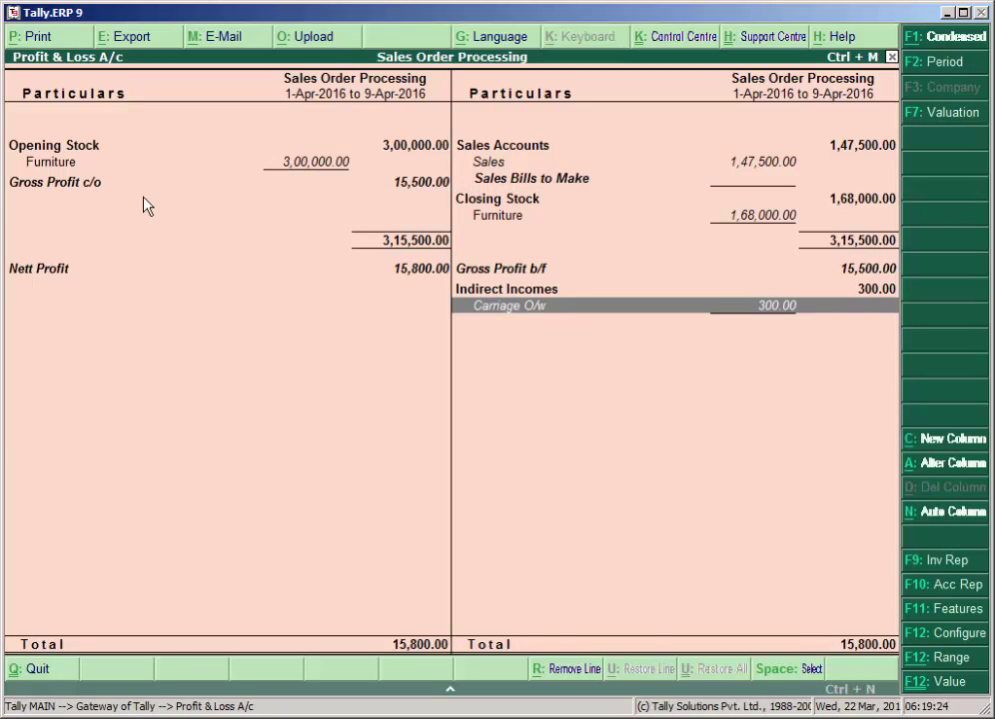
key("Escape")
Display the outstanding receivables from the Statements of Accounts to check for pending customer bills
key("Down")
key("Down")
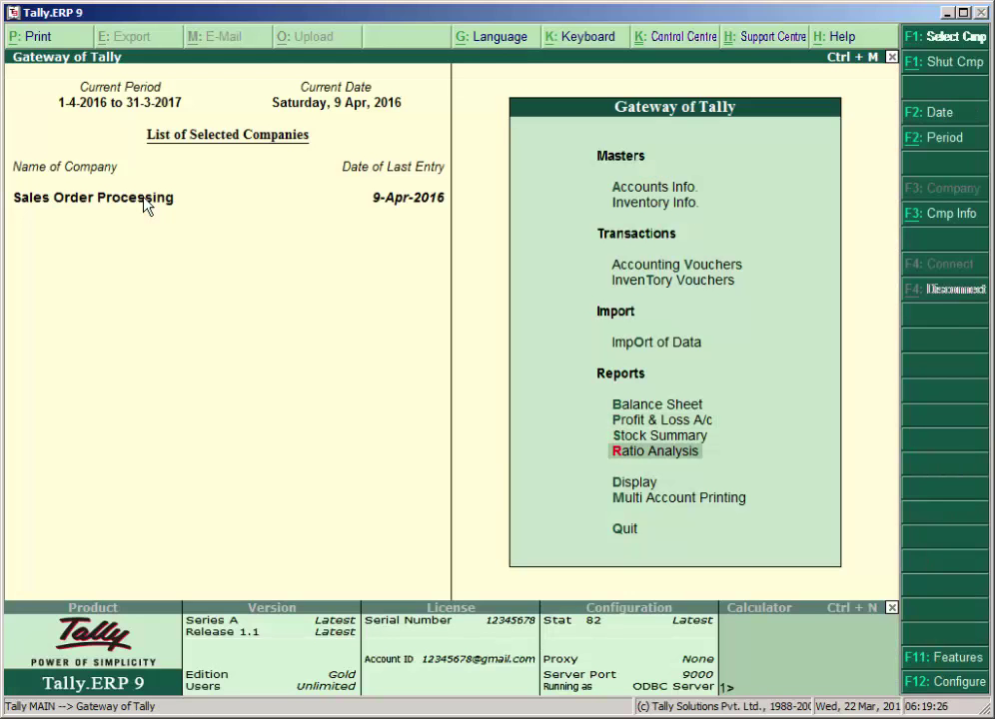
key("Down")
key("Return")
key("Down")
key("Down")
key("Down")
key("Return")
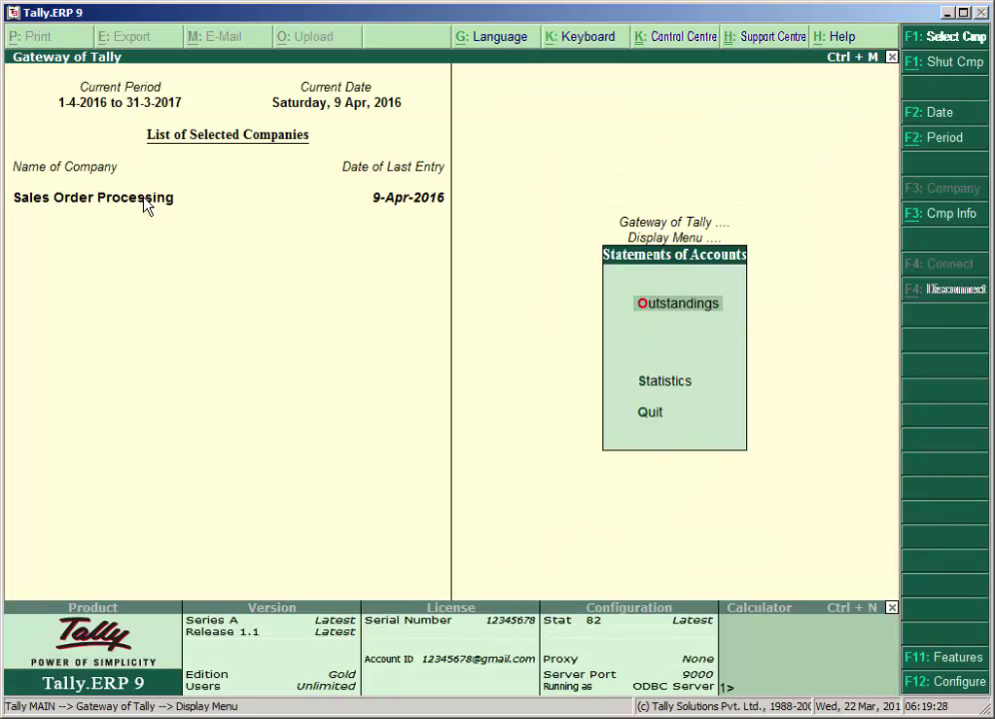
key("Return")
key("Return")
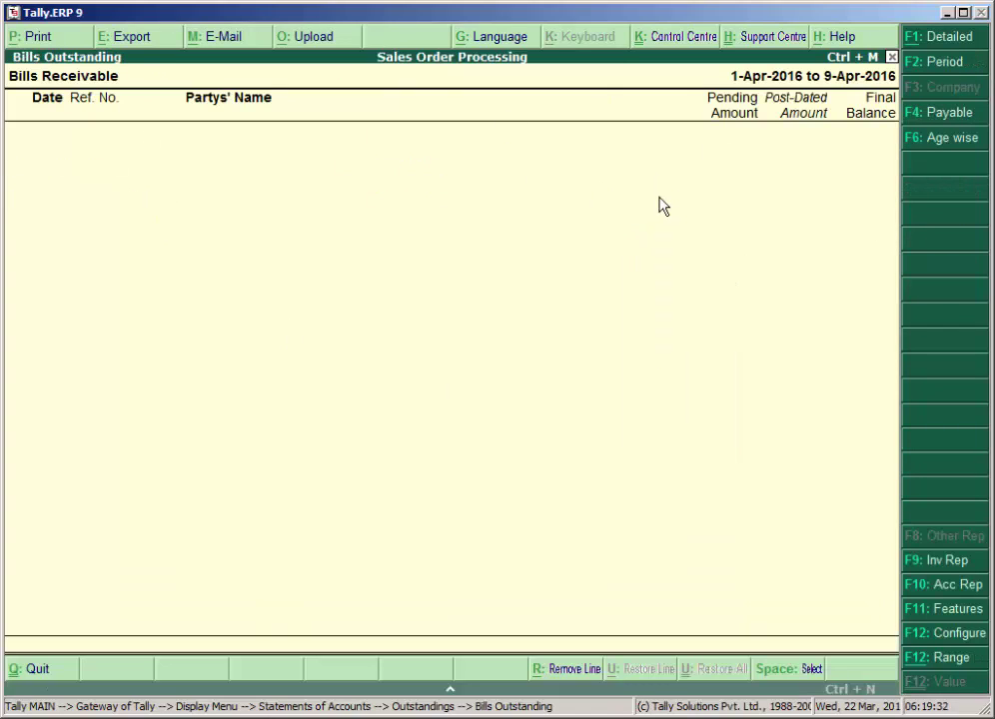
Close the Bills Receivable report and return to the Gateway of Tally
key("Escape")
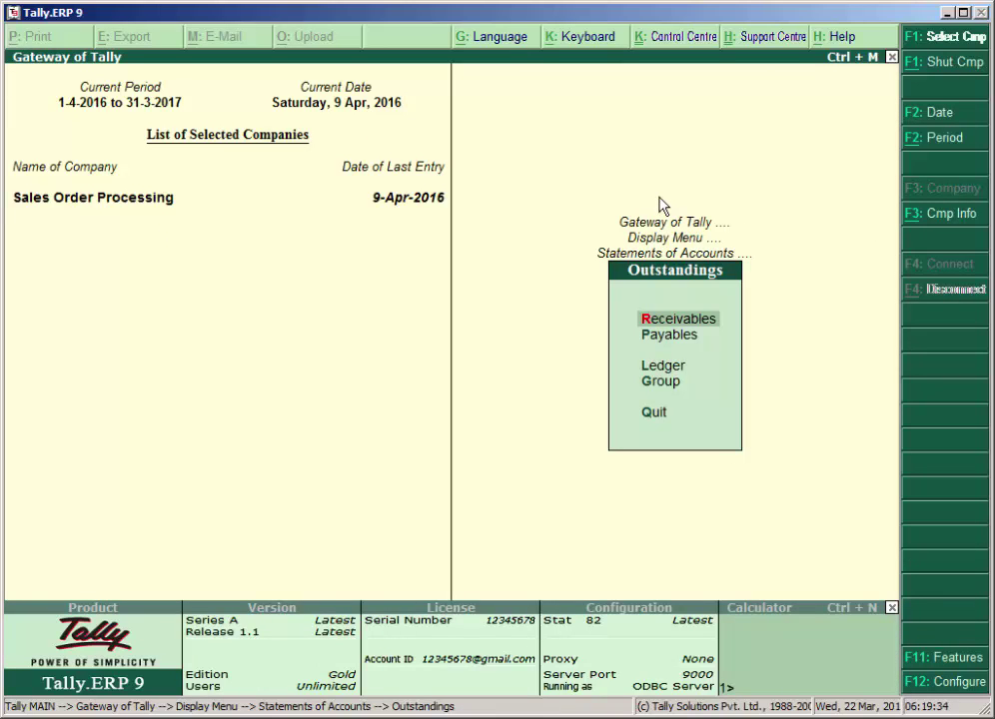
key("Escape")
key("Escape")
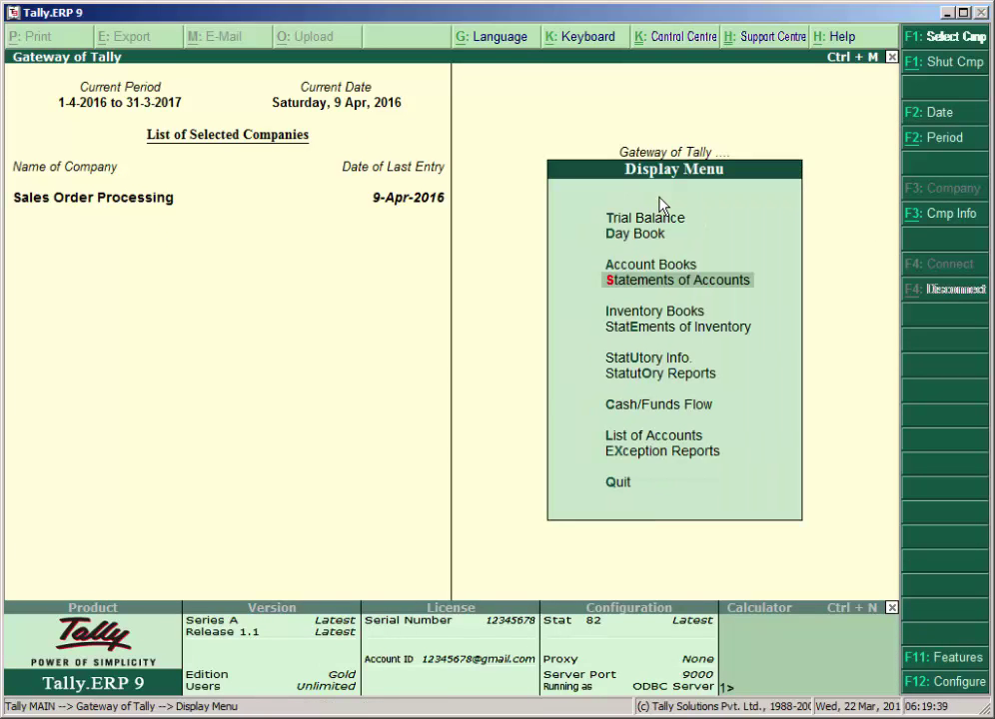
key("Escape")
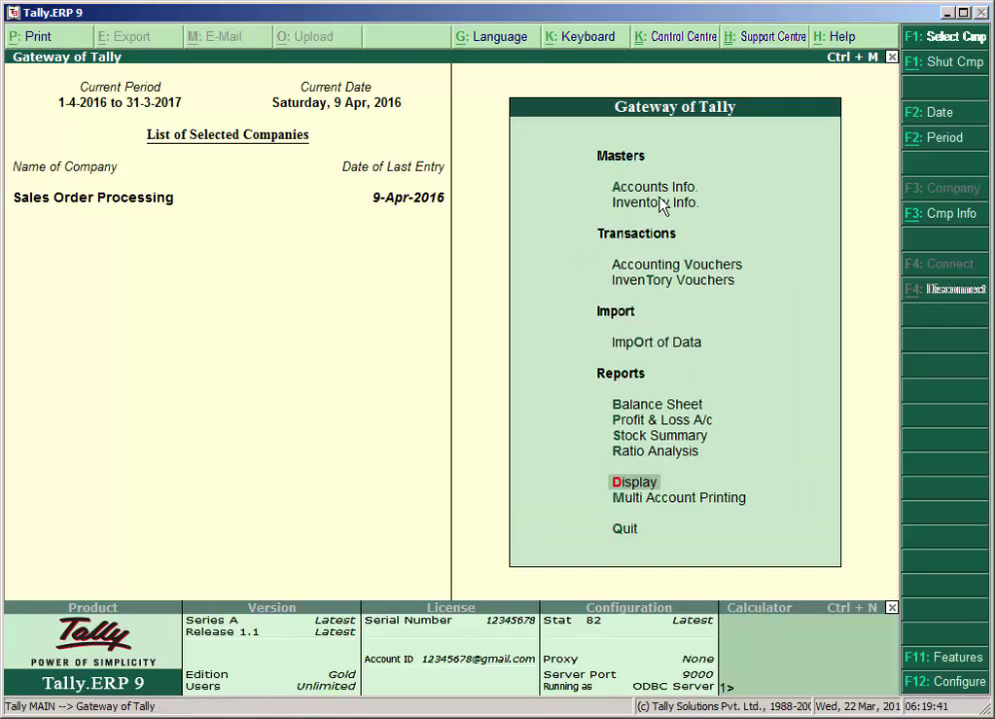